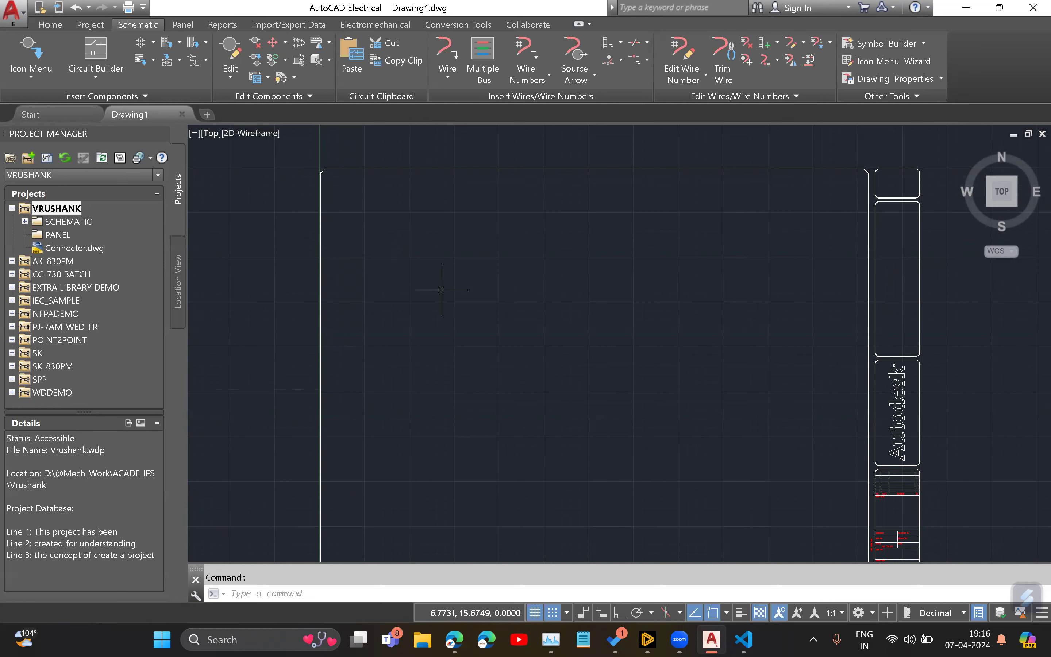
Step: Open the schematic symbol library, accepting insertion of the WD_M block with the drawing's configuration matched to the project settings
left_click(16, 75)
left_click(27, 79)
left_click(28, 75)
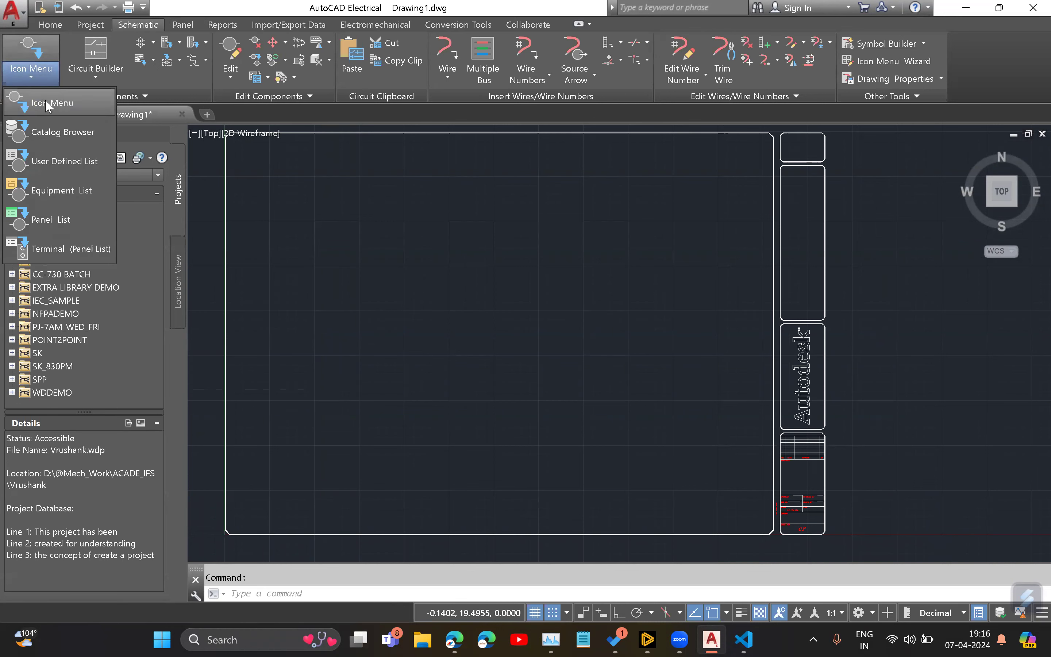
left_click(45, 98)
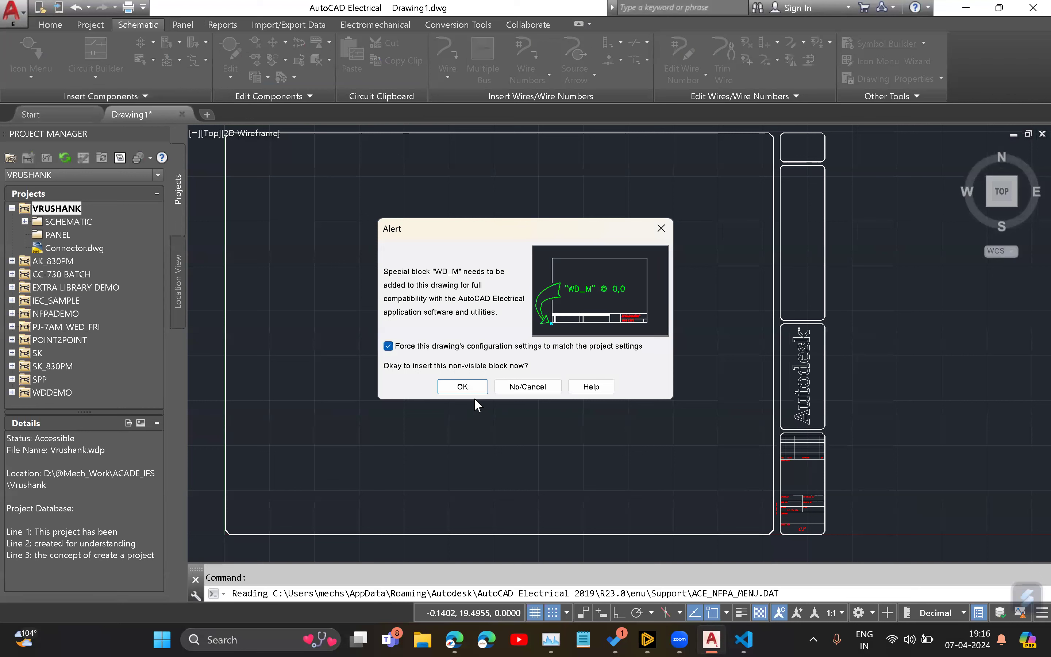
left_click(473, 387)
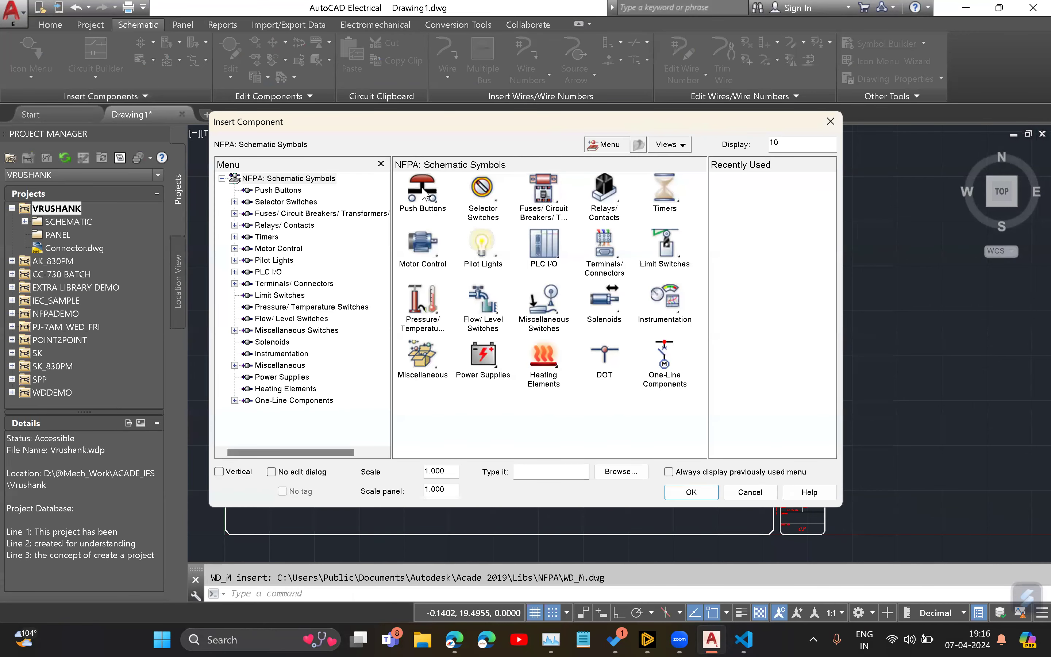
Step: Place a Push Button NO symbol in the upper-left part of the drawing and look up its catalog data
left_click(423, 193)
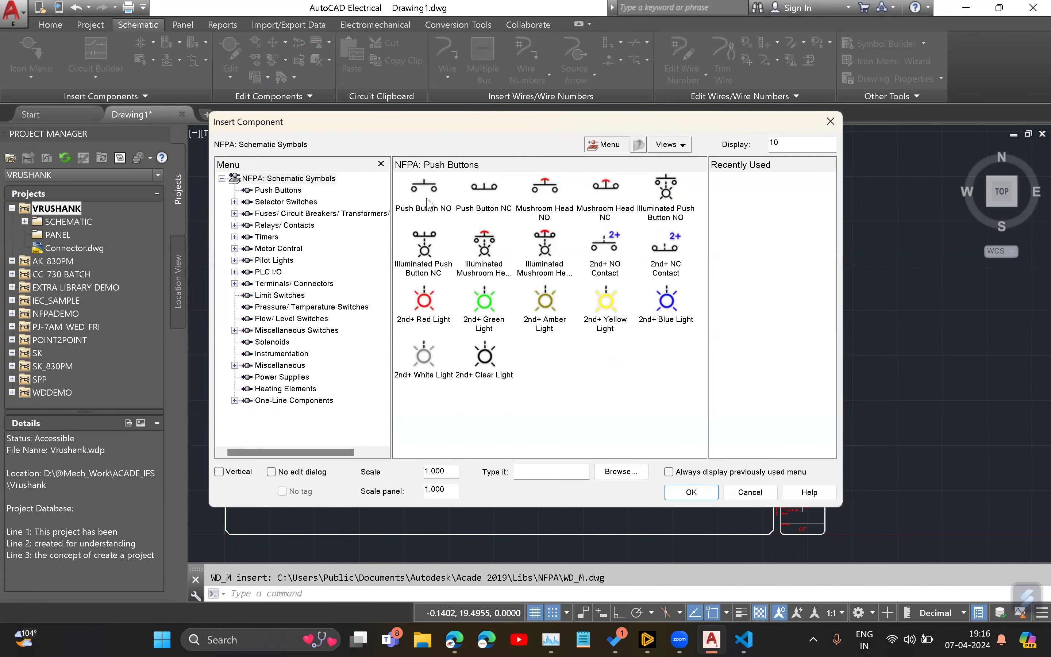
left_click(425, 195)
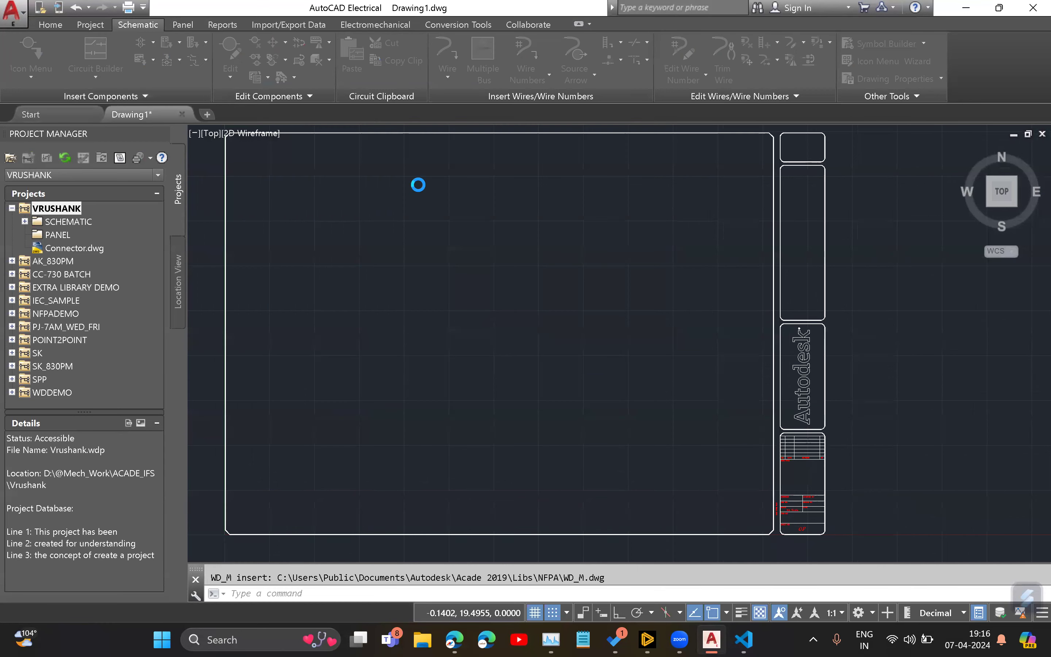
left_click(397, 244)
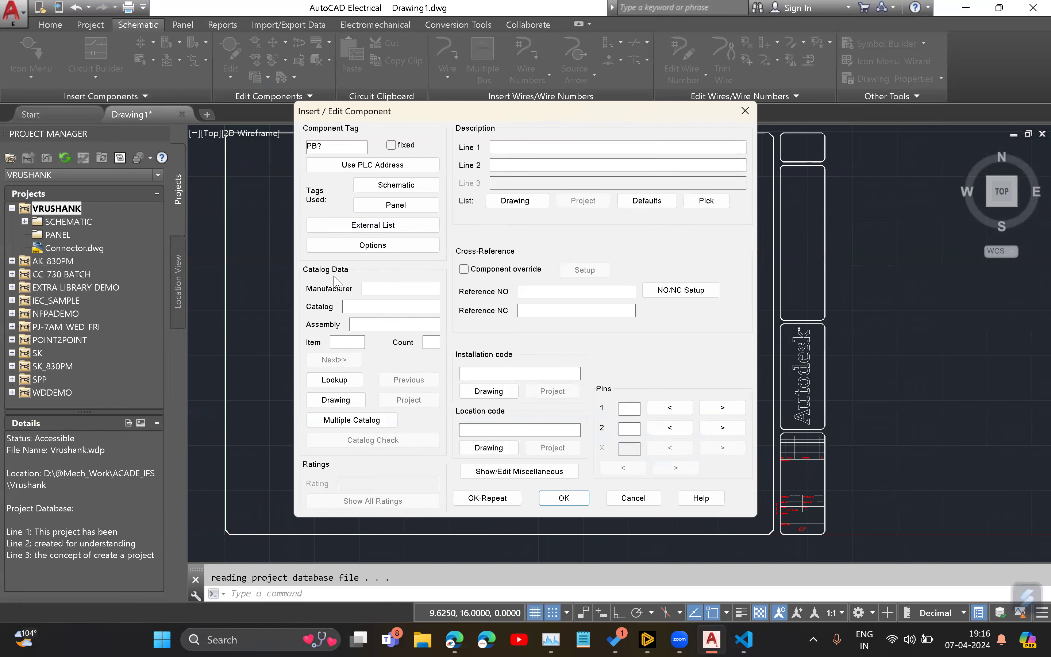
left_click(336, 383)
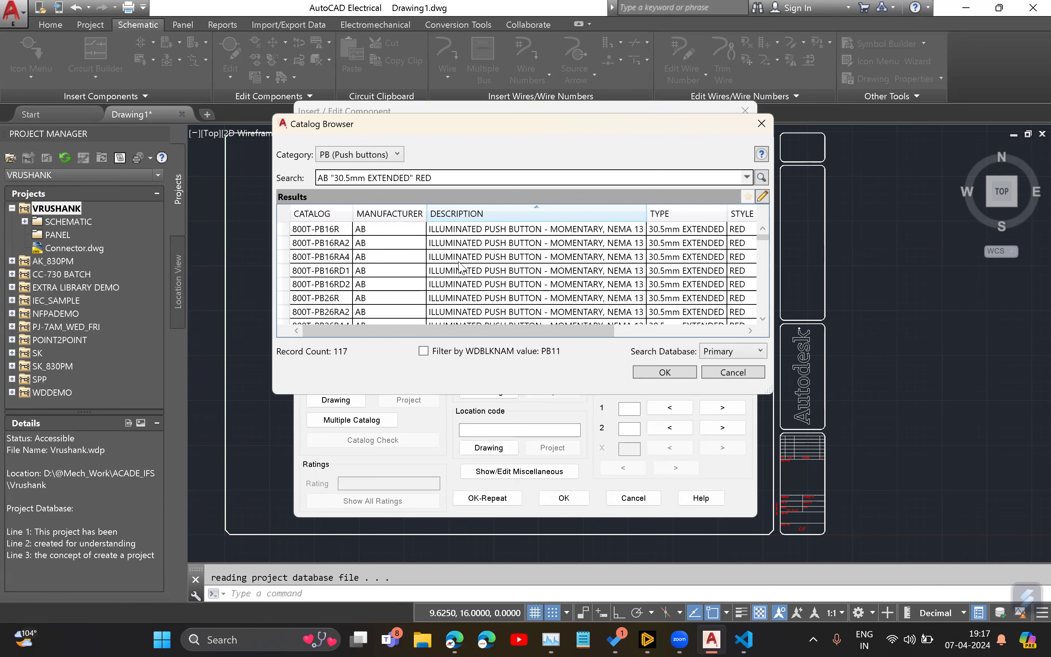
Step: Search the computer for the Access application
left_click(260, 640)
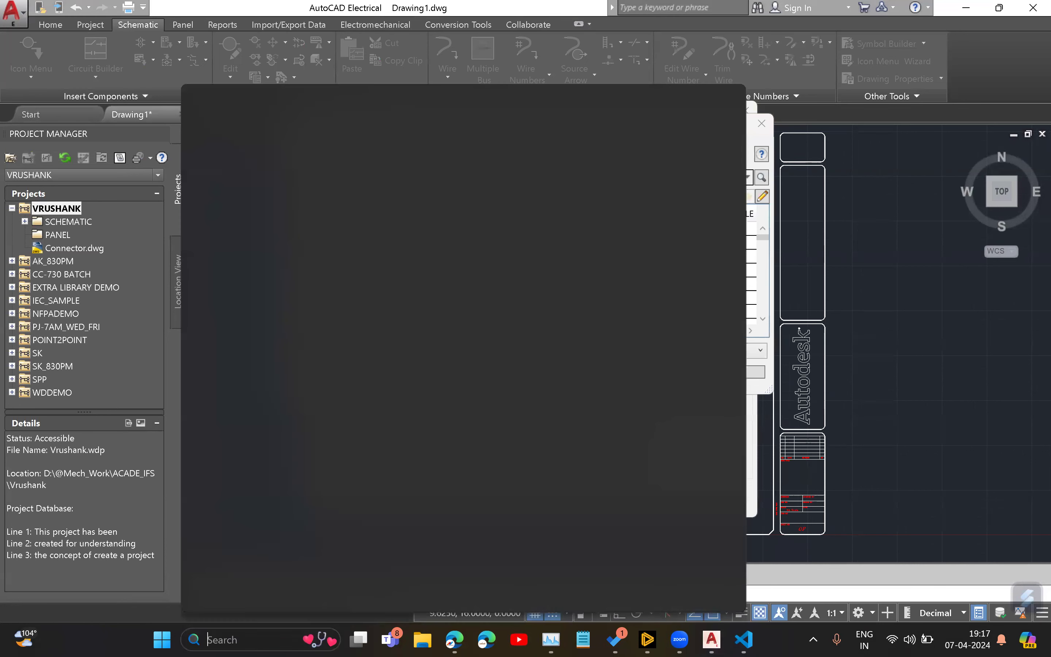
type("acces")
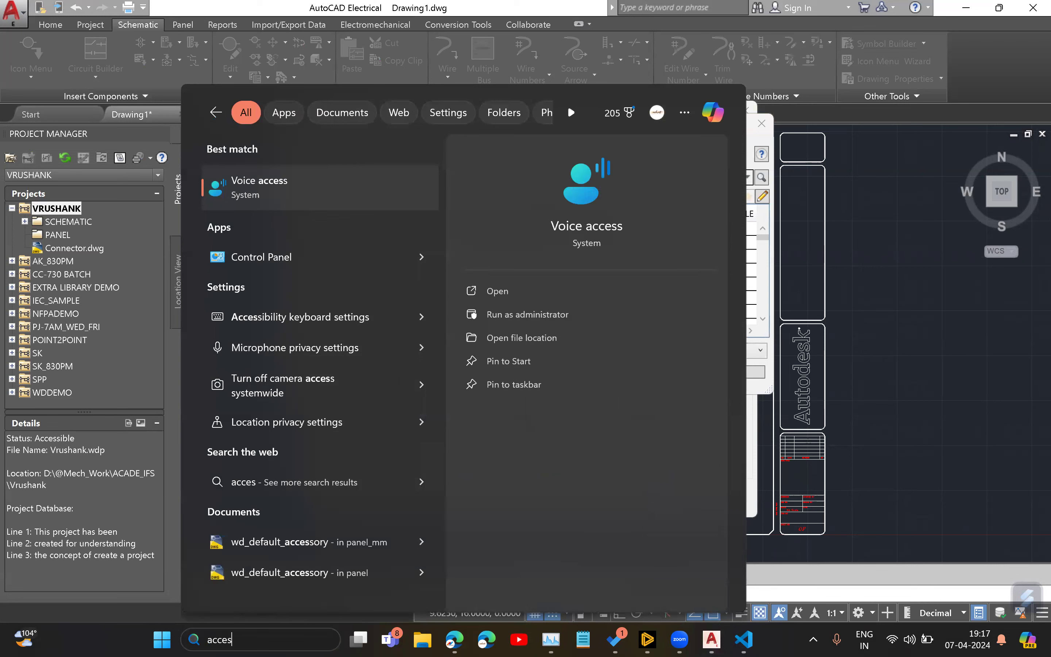
key("BackSpace")
key("BackSpace")
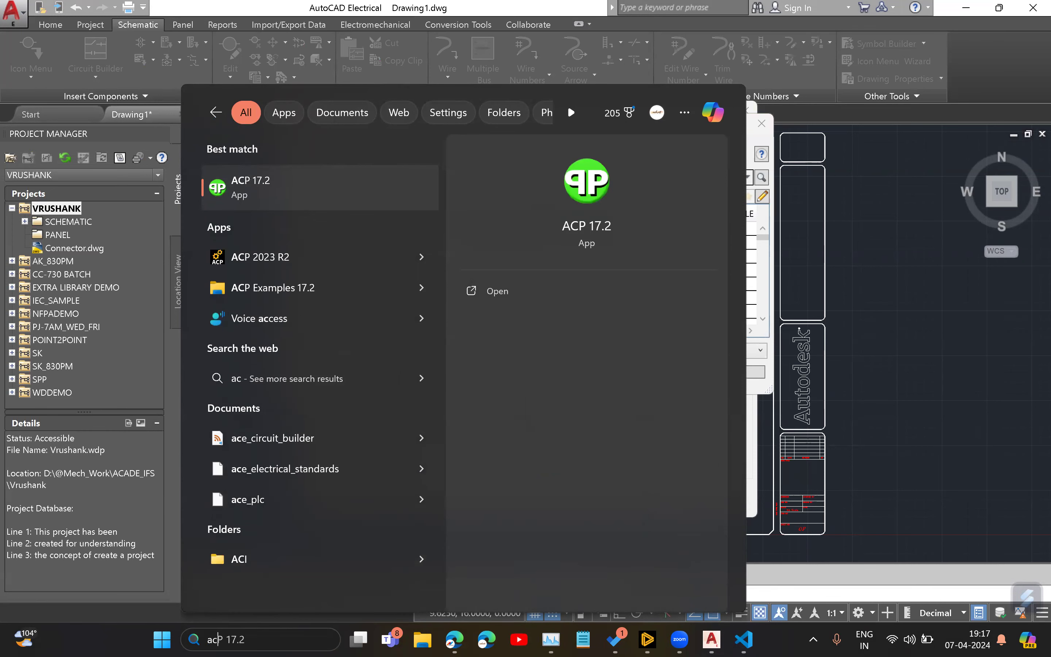
type("ess")
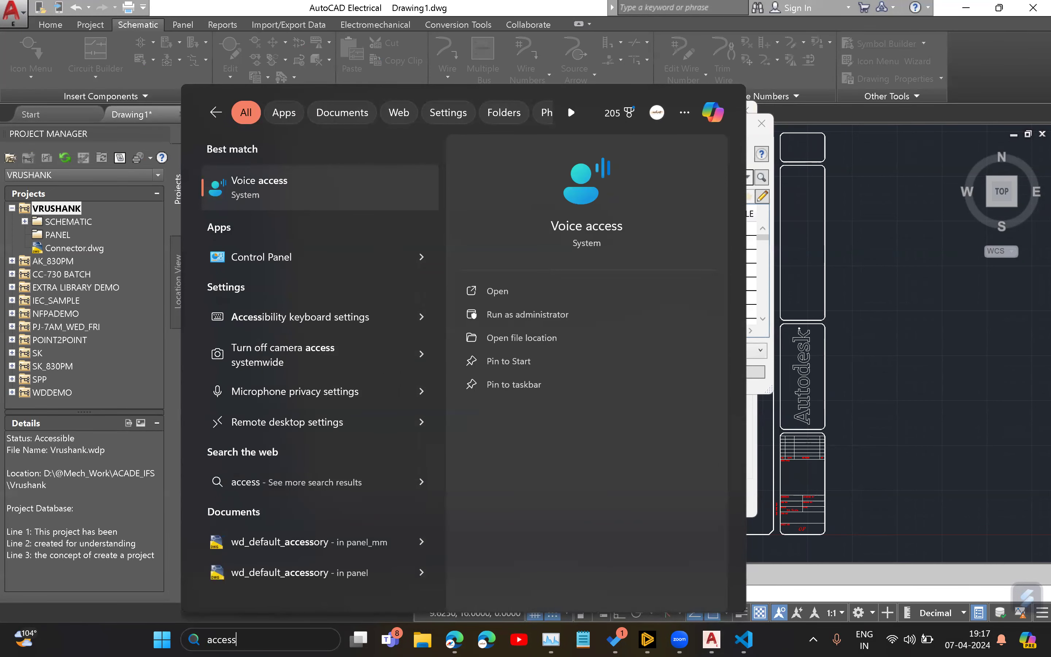
key("ctrl+a")
type("access")
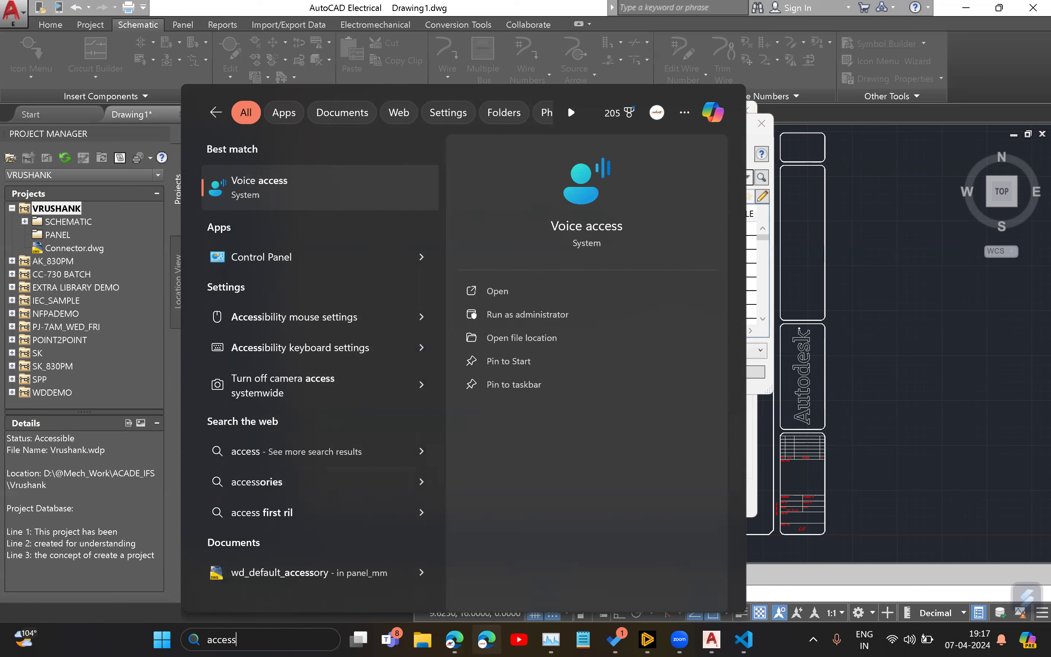
left_click(647, 639)
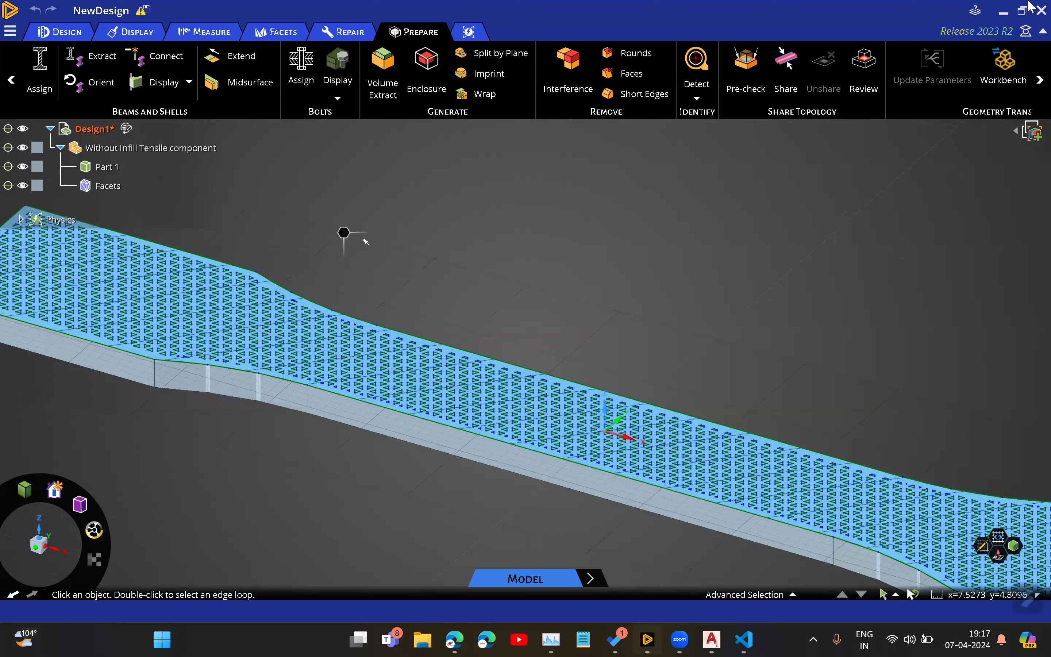
left_click(1001, 13)
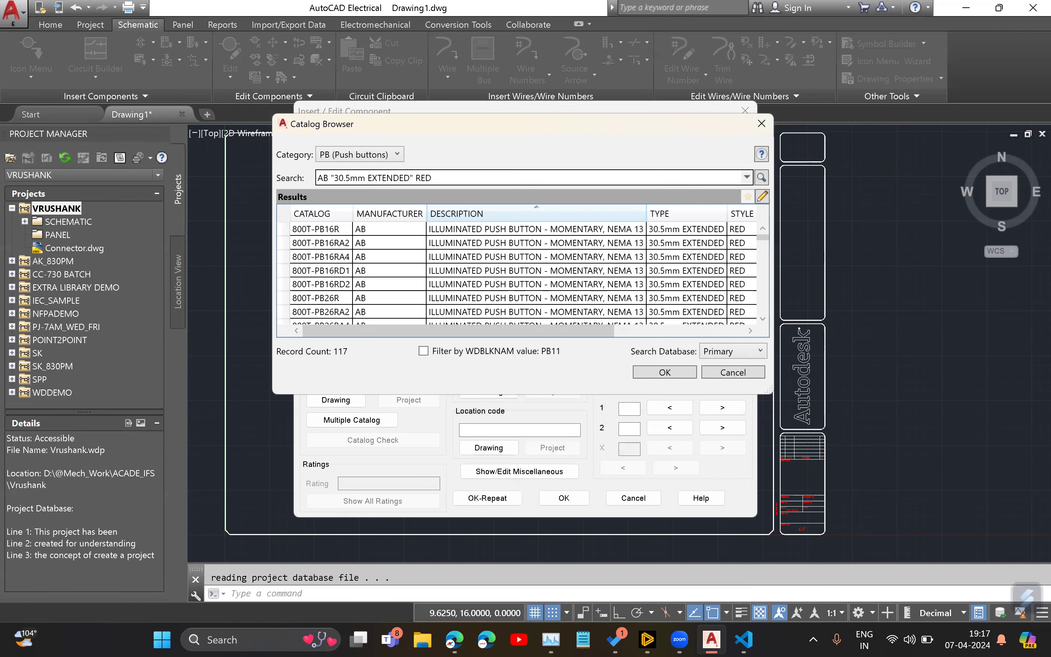
Step: Search Windows for "microsoft access", view its web results in the browser, and return to AutoCAD Electrical
left_click(319, 639)
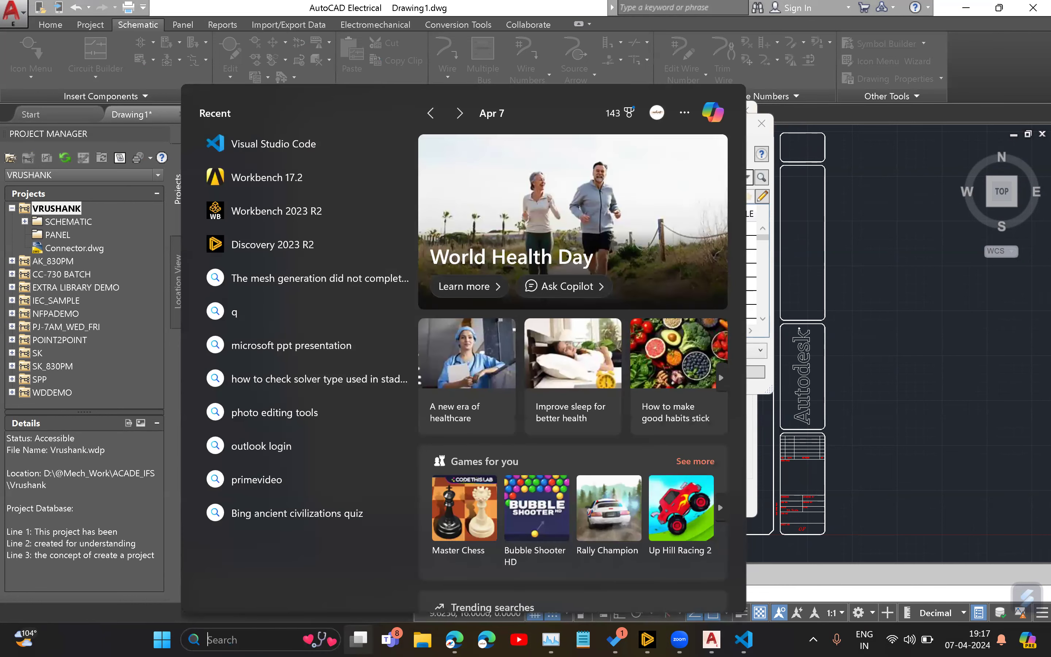
type("acce")
key("BackSpace")
key("BackSpace")
key("BackSpace")
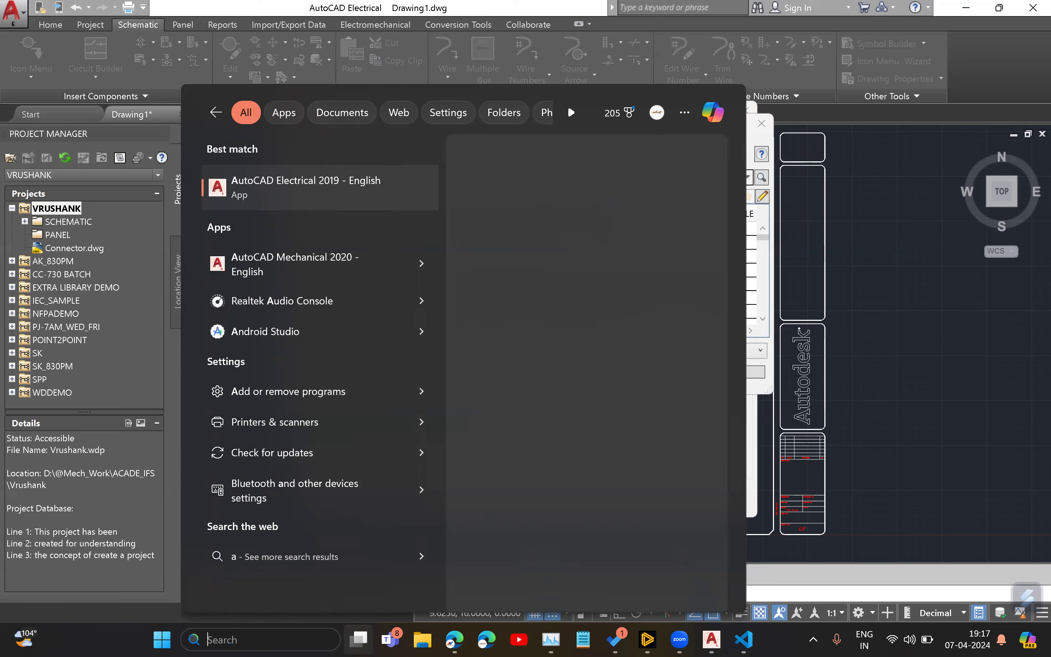
type("microsoft")
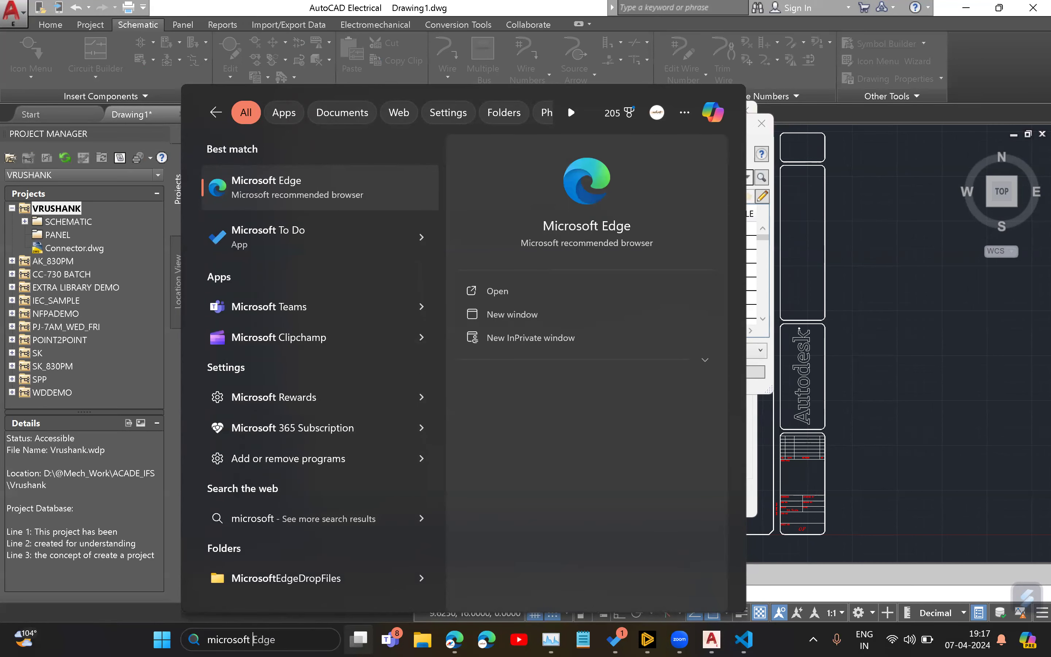
type(" acc")
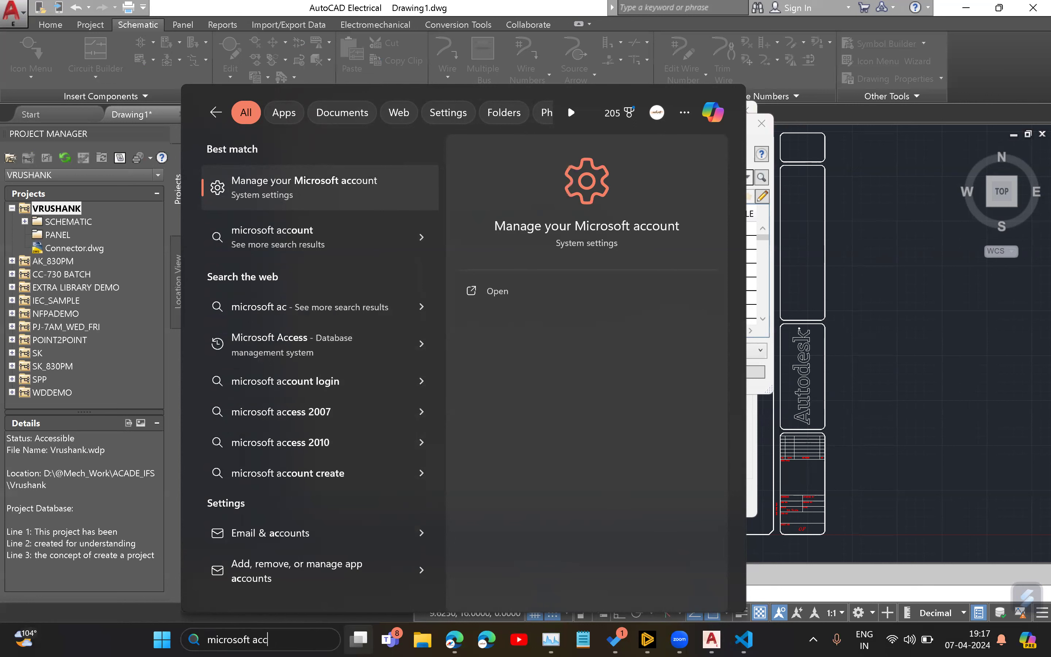
type("ess")
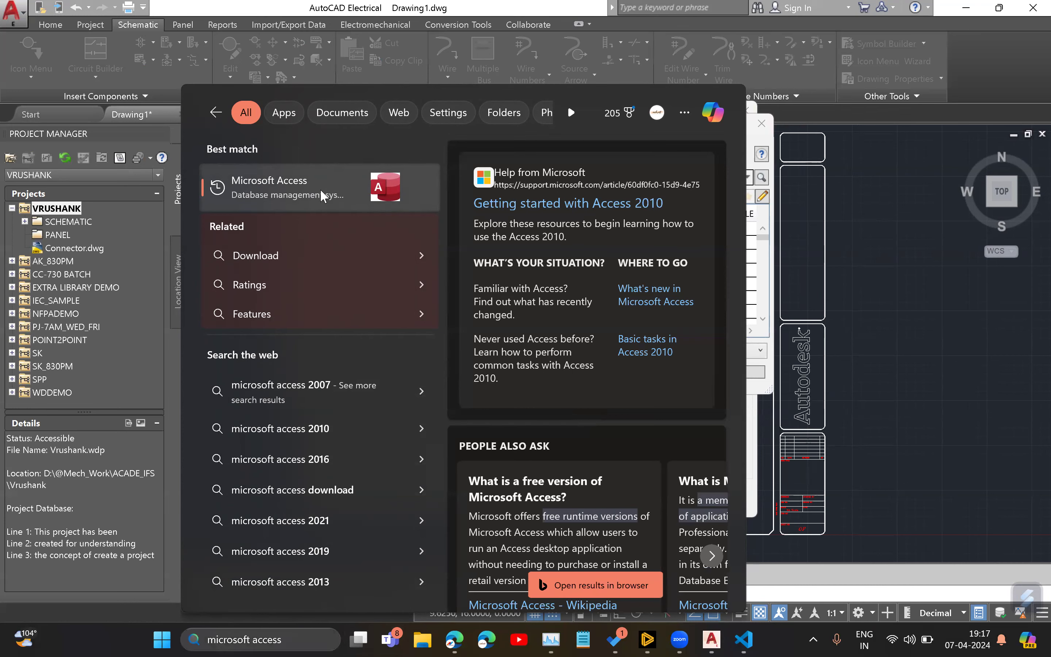
left_click(418, 197)
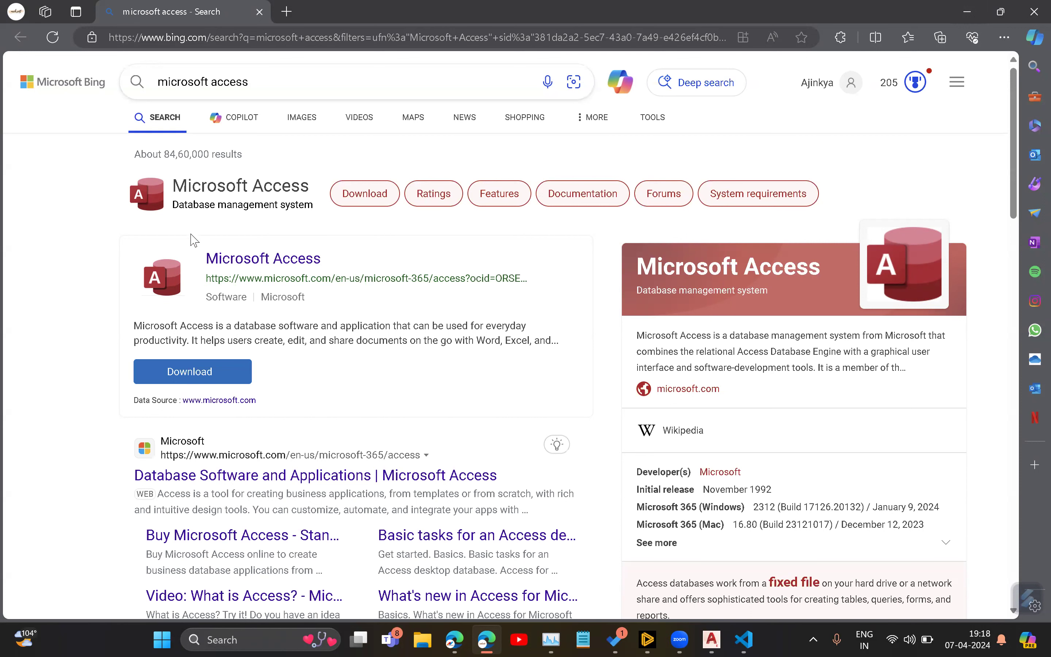
left_click(965, 12)
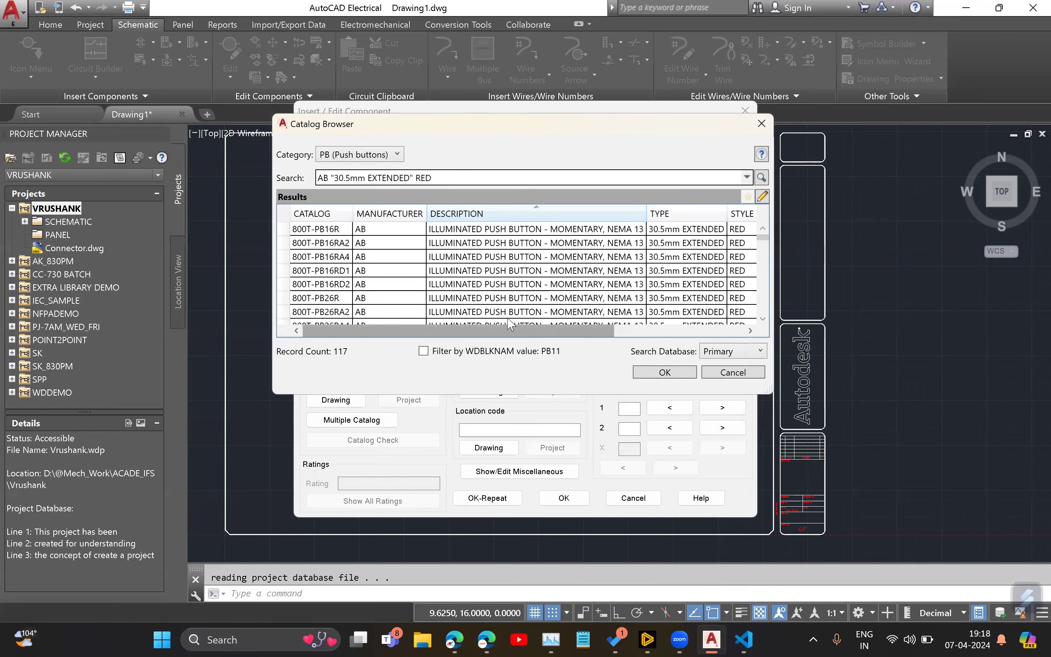
Step: Switch to Visual Studio Code and review the project, catalog and PLC database entries in the temp notes
left_click(743, 639)
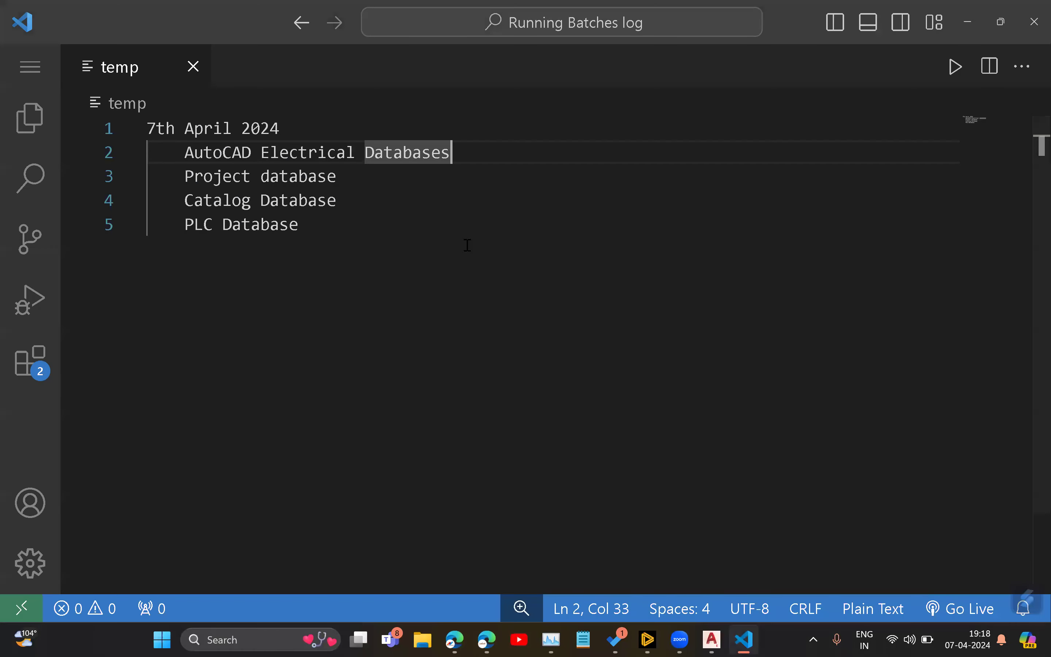
left_click(351, 189)
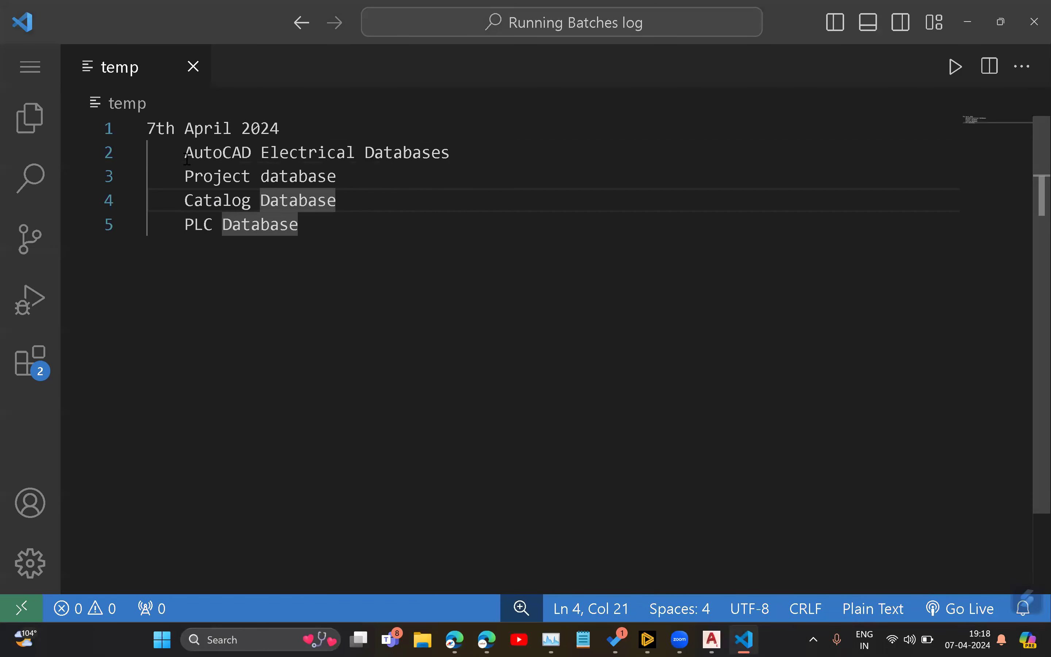
left_click_drag(182, 152, 457, 148)
left_click(288, 176)
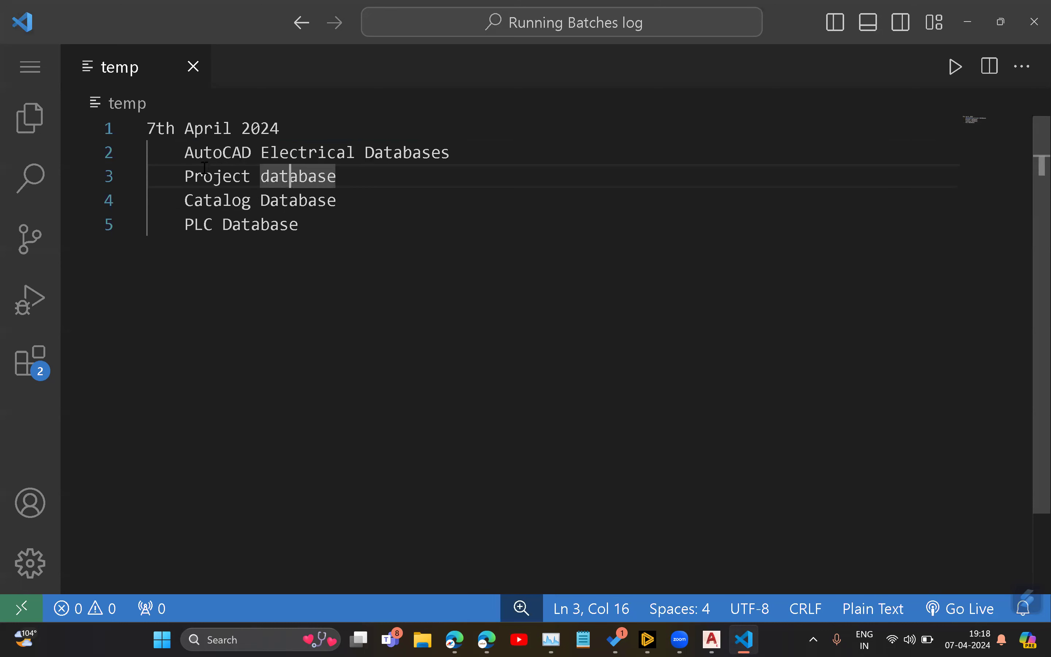
left_click_drag(185, 175, 339, 176)
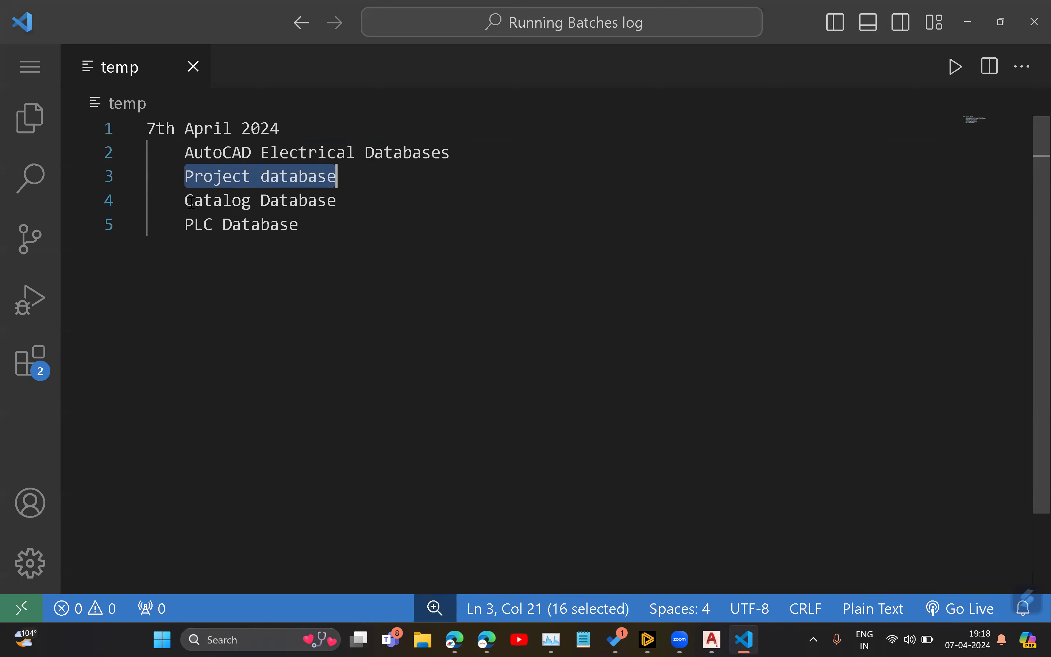
left_click_drag(194, 201, 328, 200)
left_click_drag(185, 217, 300, 223)
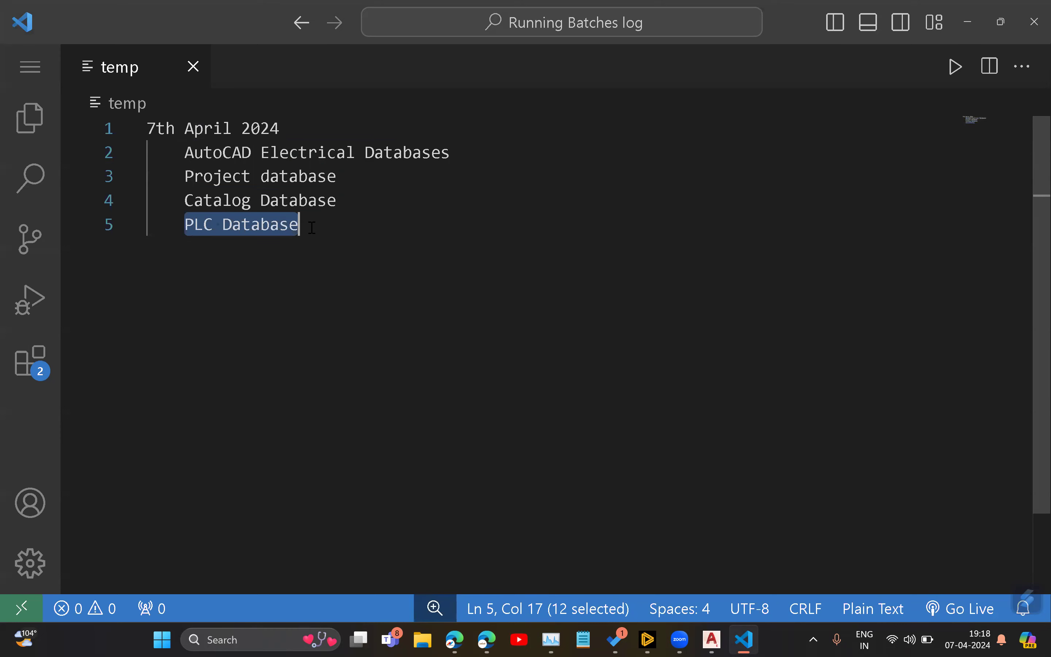
left_click(309, 225)
key("alt+Tab")
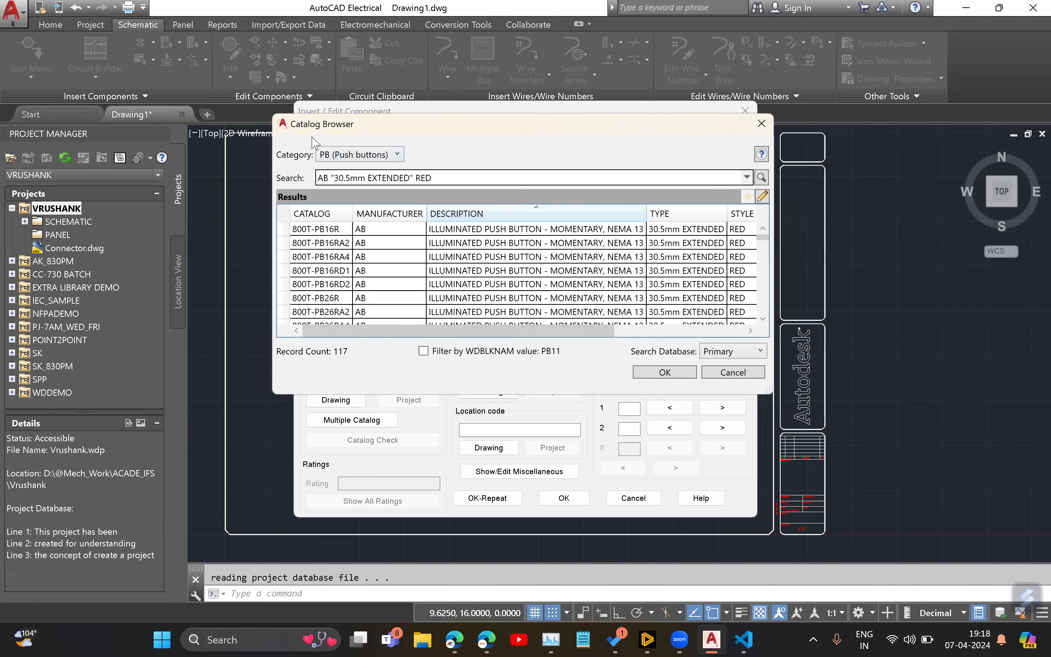
Step: Append "--" to the Catalog Database line in the Visual Studio Code notes
key("alt+Tab")
left_click(261, 176)
left_click(363, 210)
type("--")
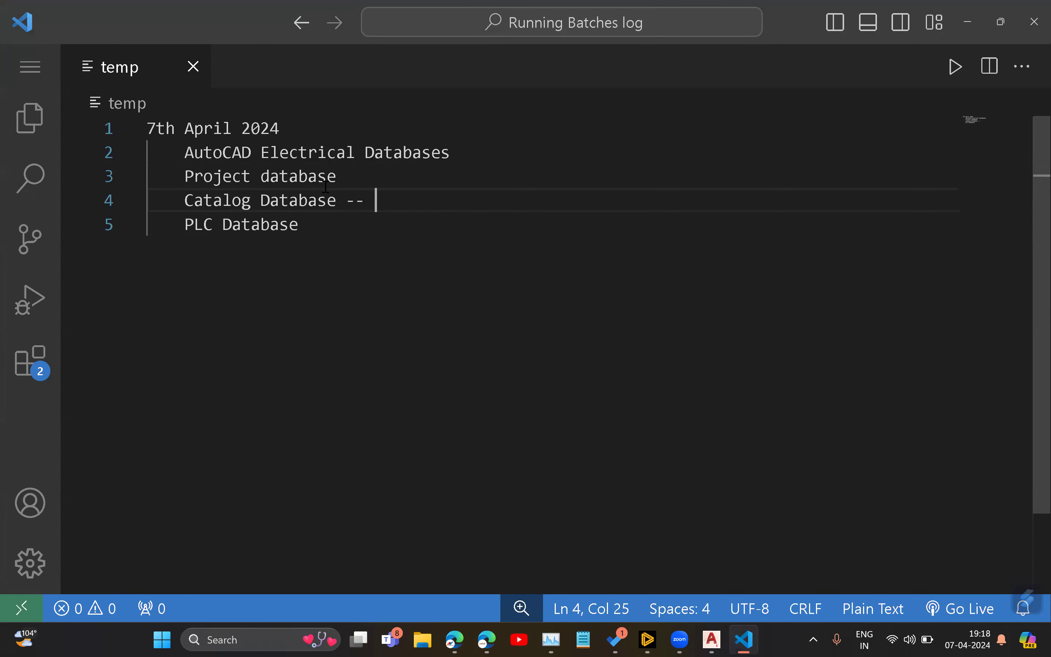
Step: Compare the Catalog Database note with AutoCAD Electrical's Catalog Browser, and cancel the catalog lookup and push button insertion
key("alt+Tab")
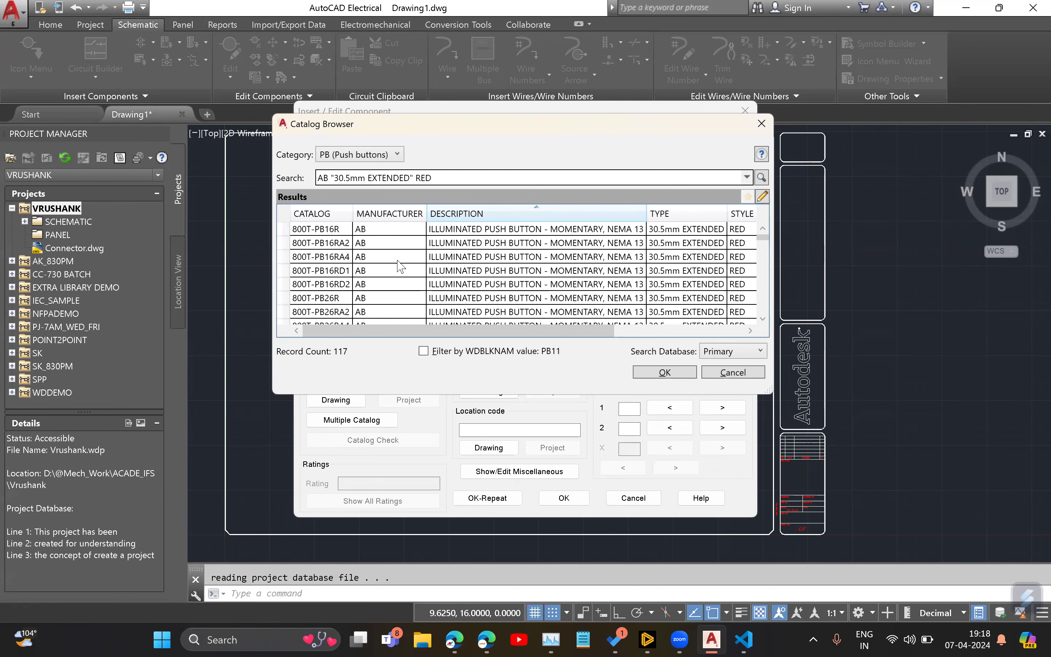
key("alt+Tab")
double_click(247, 200)
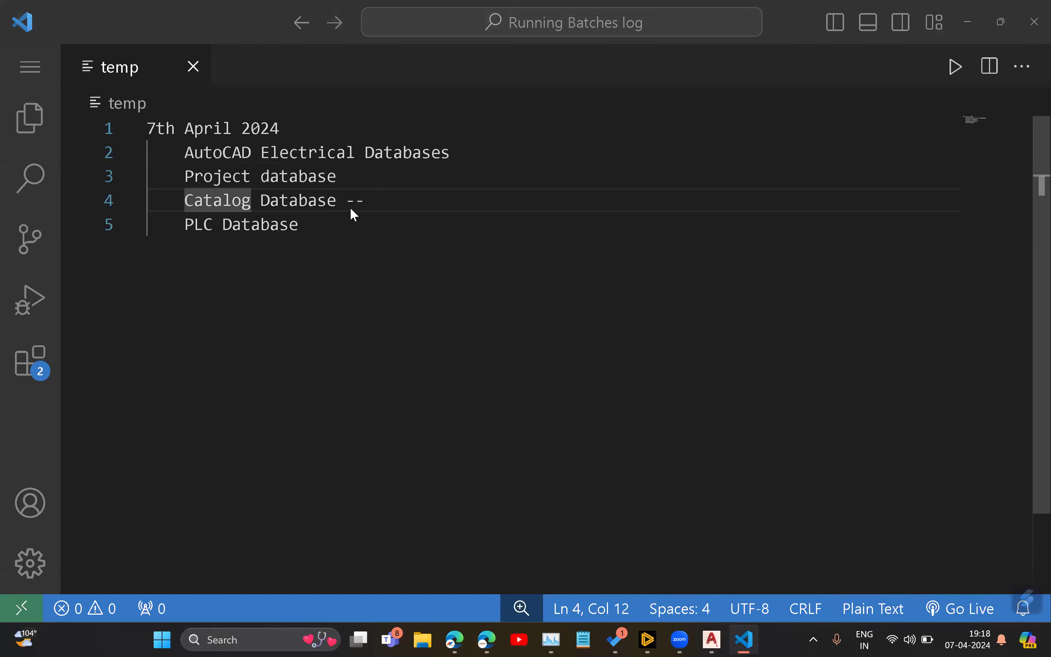
key("alt+Tab")
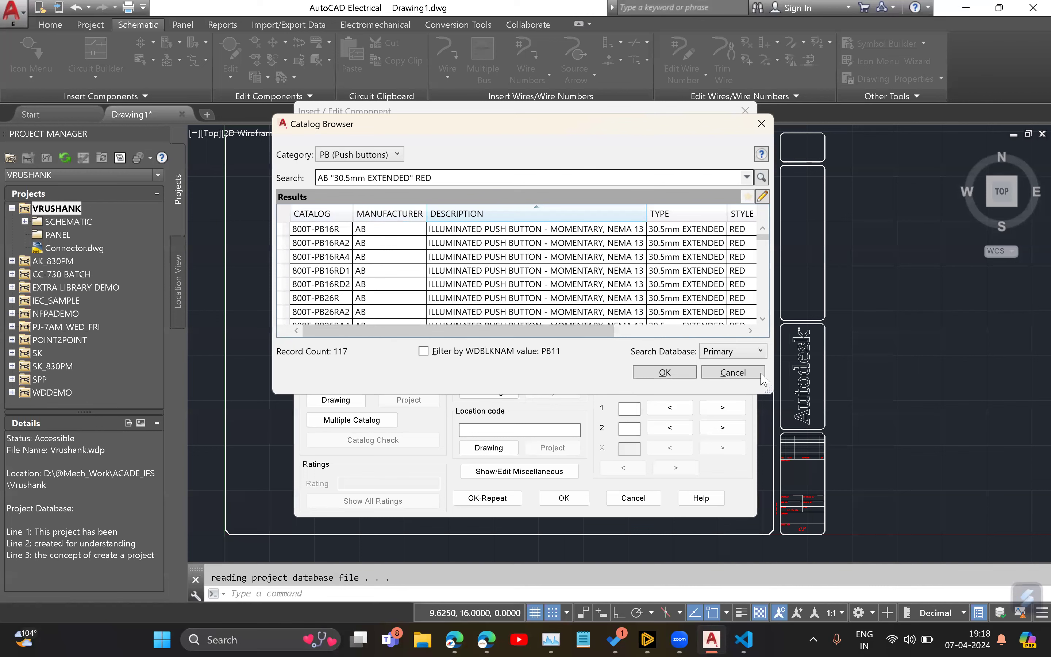
left_click(748, 372)
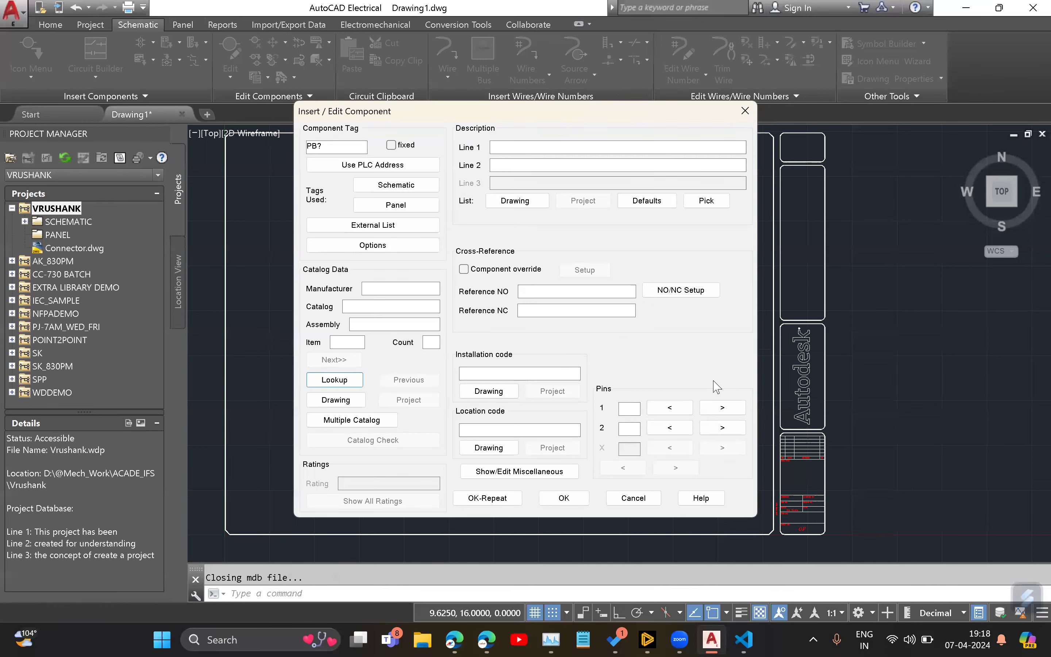
left_click(633, 498)
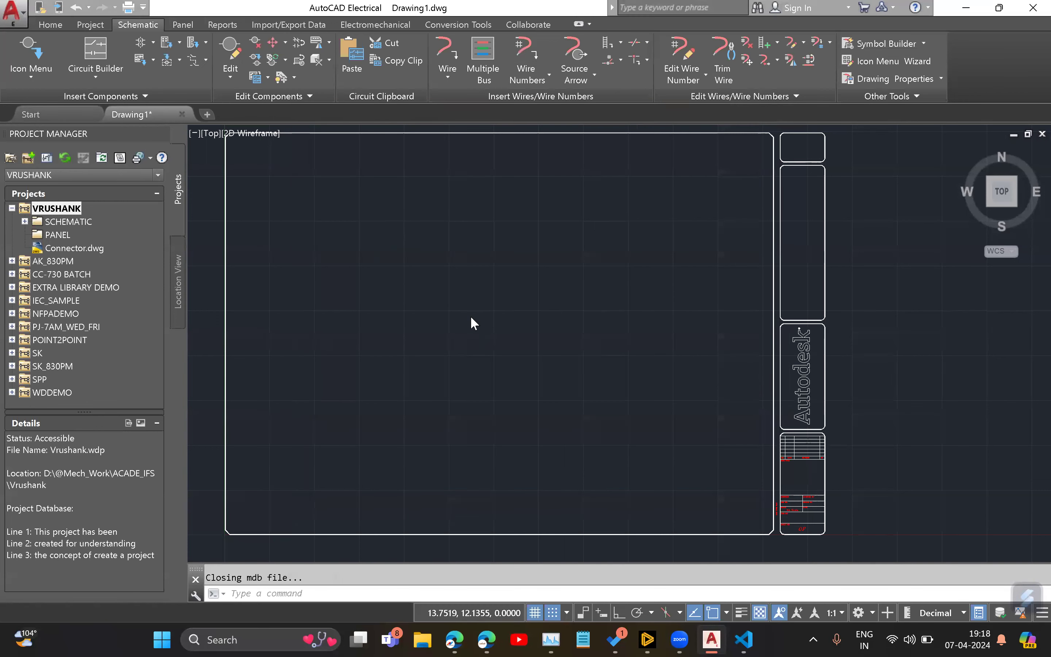
key("alt+Tab")
left_click(345, 202)
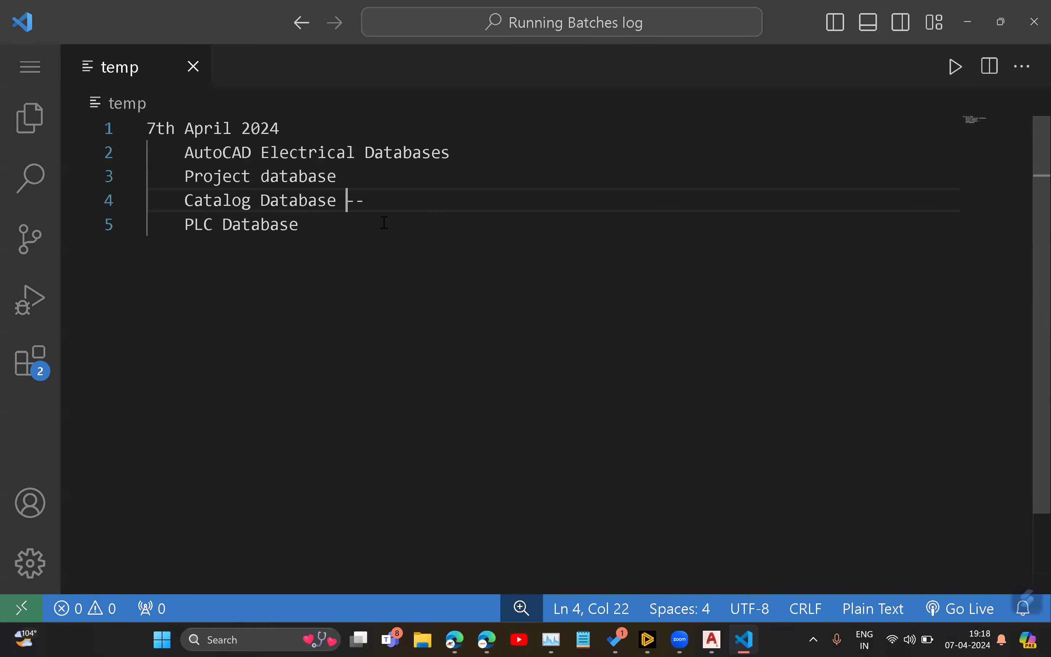
key("alt+Tab")
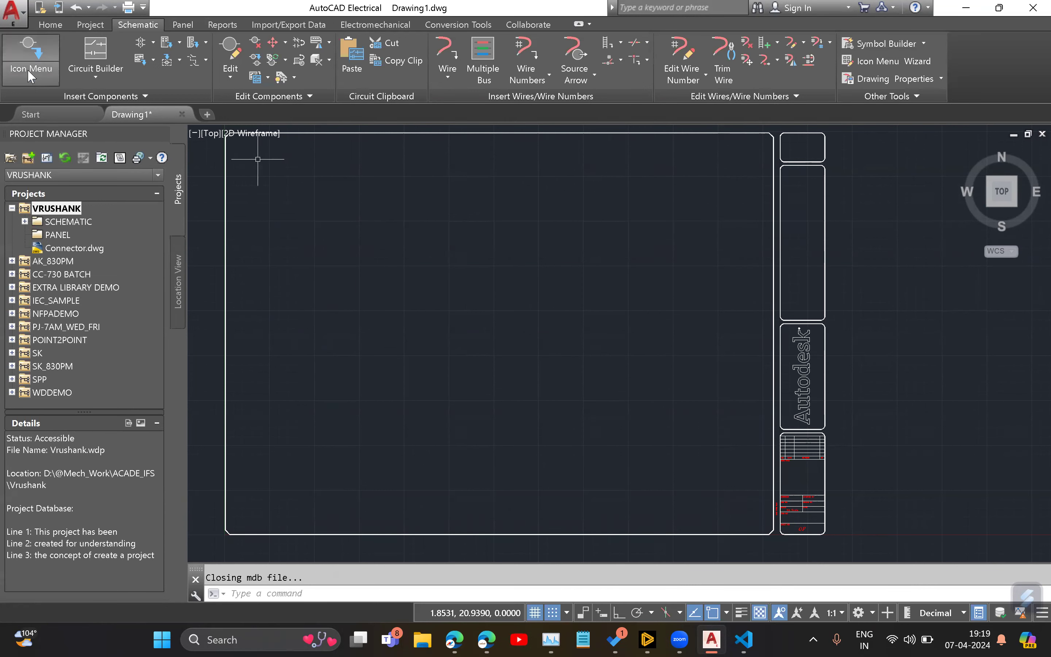
Step: Open the standalone Catalog Browser instead of the component icon menu, and place it over the middle of the drawing
left_click(31, 71)
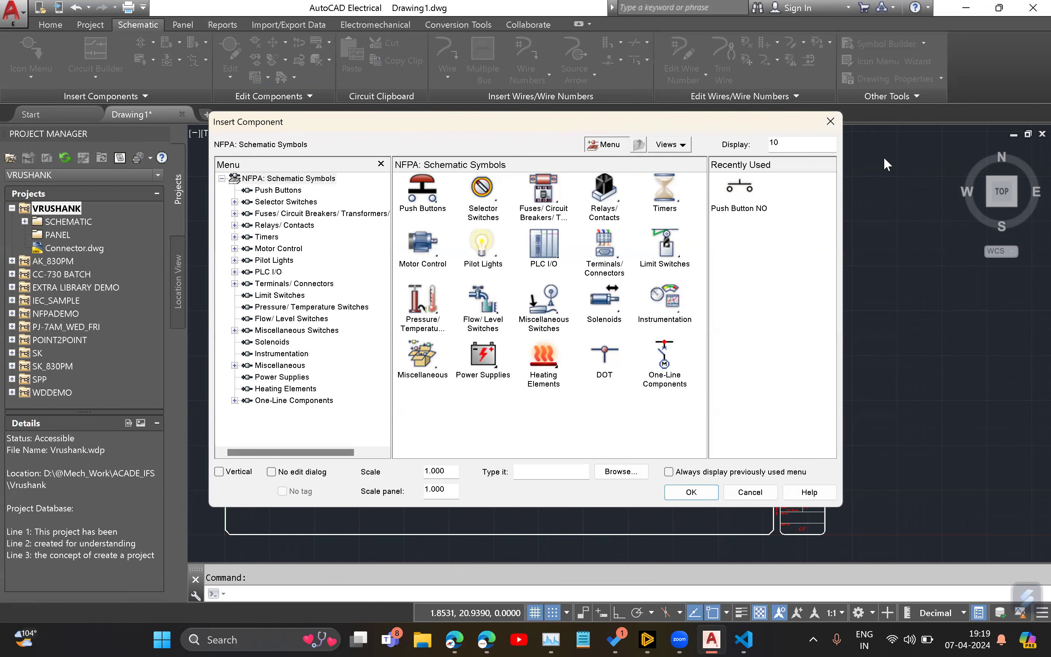
left_click(830, 121)
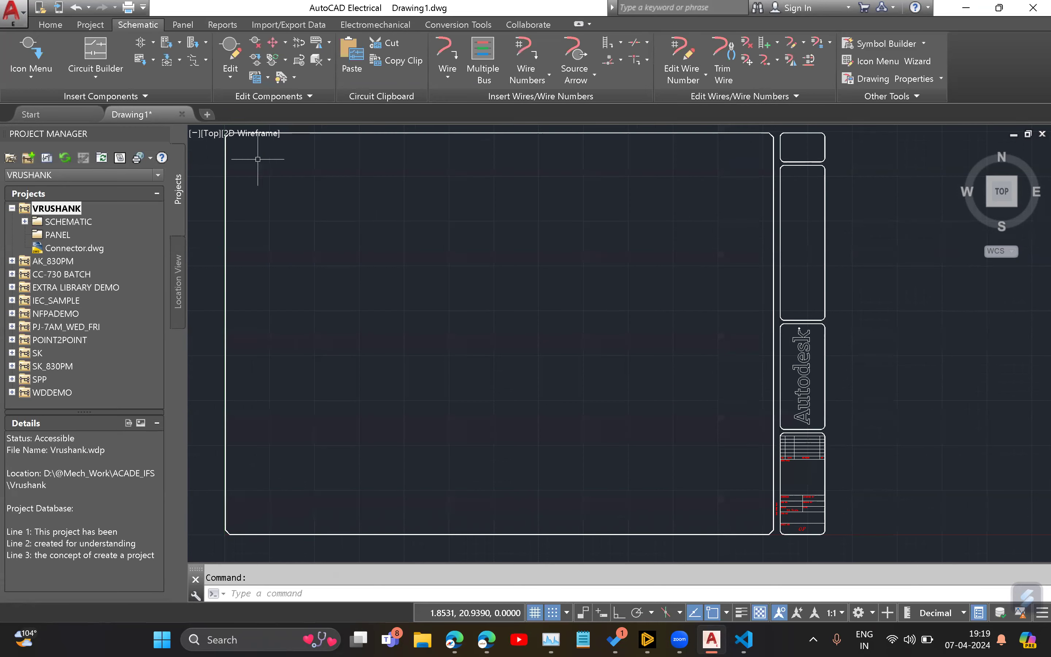
left_click(48, 75)
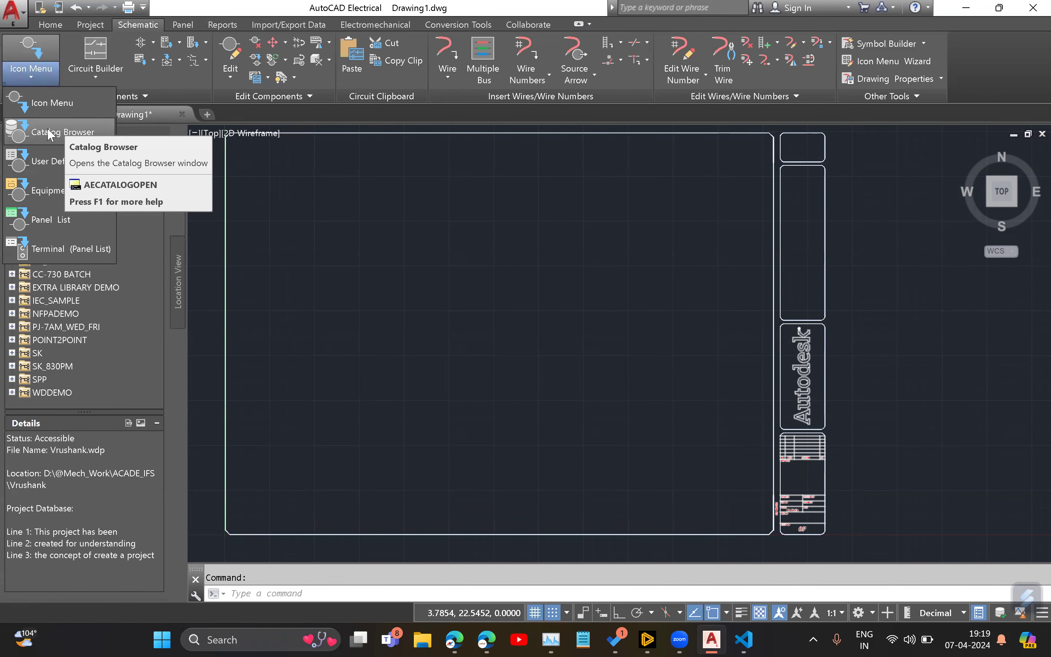
left_click(48, 131)
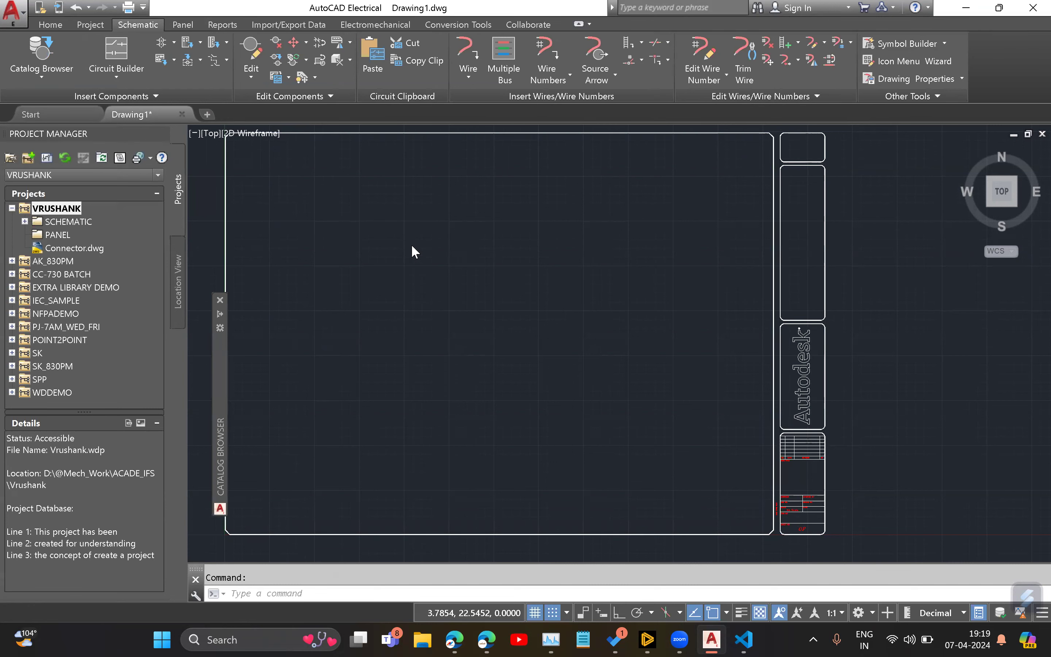
mouse_move(309, 331)
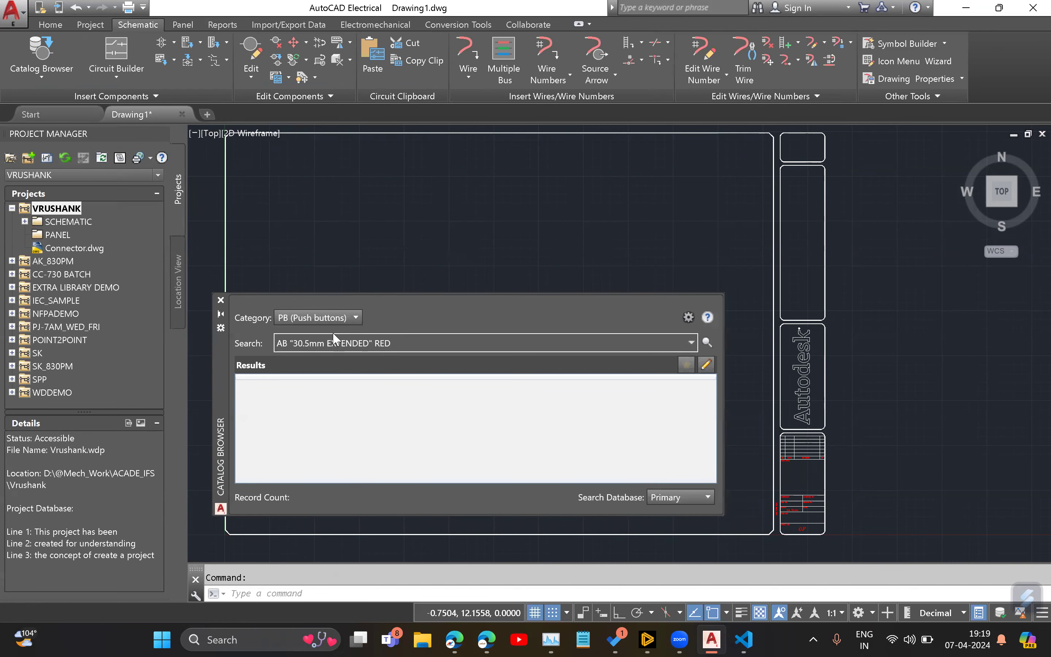
left_click_drag(221, 347, 261, 231)
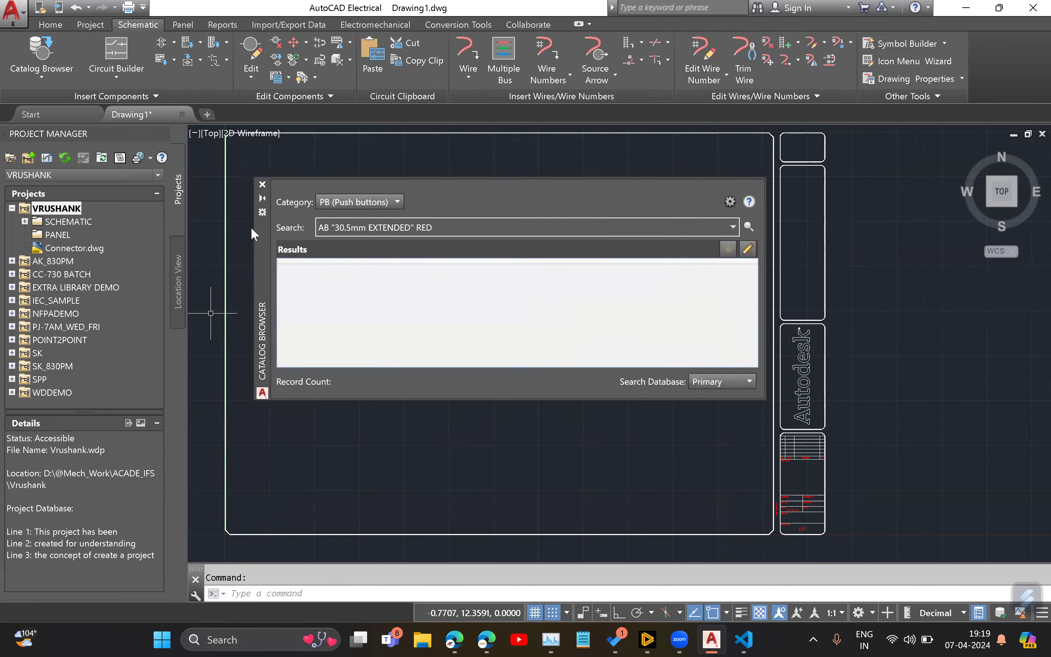
Step: Switch the catalog category to FU (Fuses), clear the search text and list all fuse entries
left_click_drag(441, 225, 259, 239)
key("BackSpace")
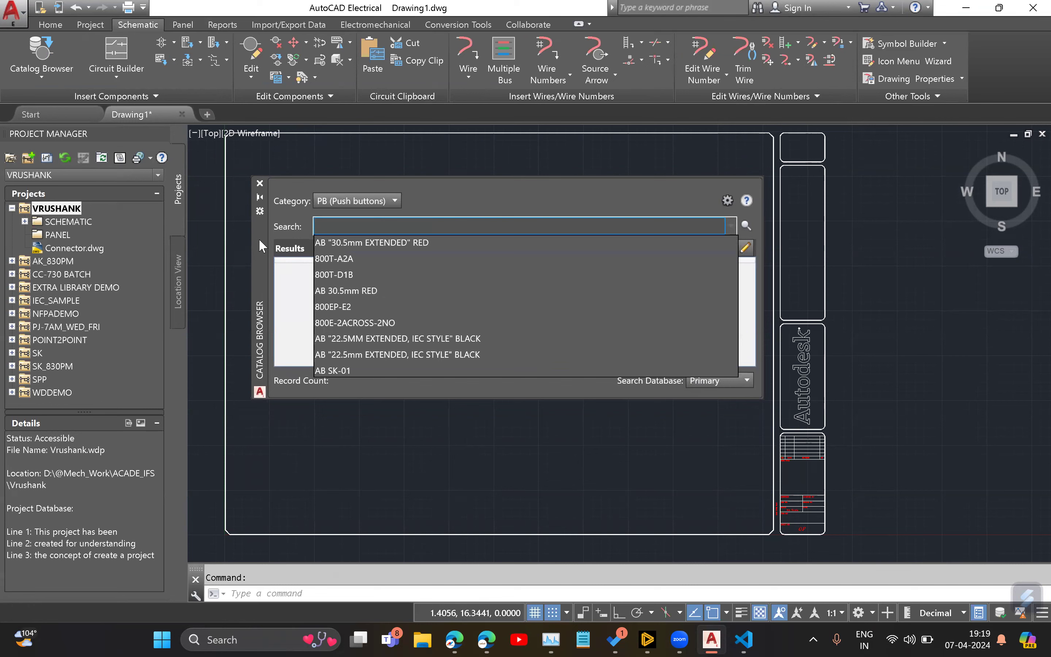
left_click(537, 182)
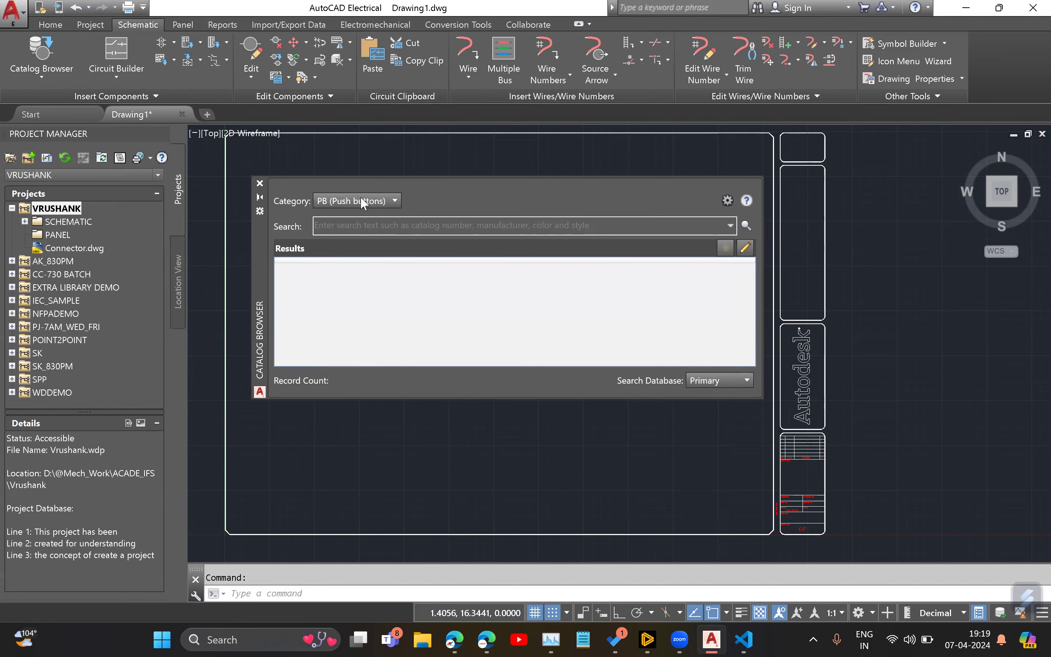
left_click(394, 199)
scroll(354, 278, "up", 4)
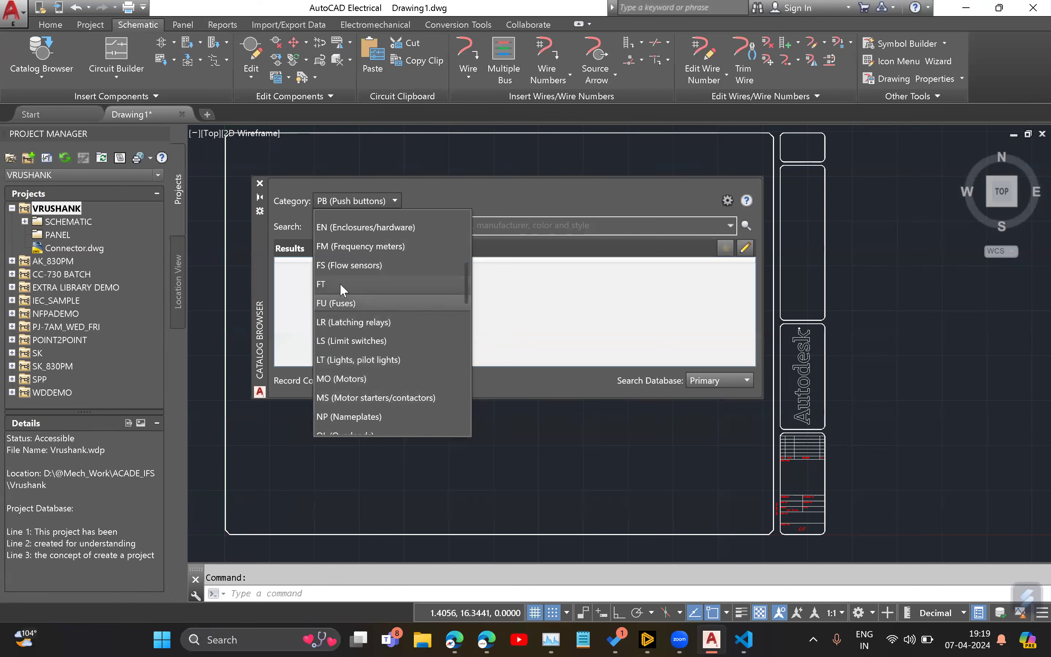
left_click(341, 302)
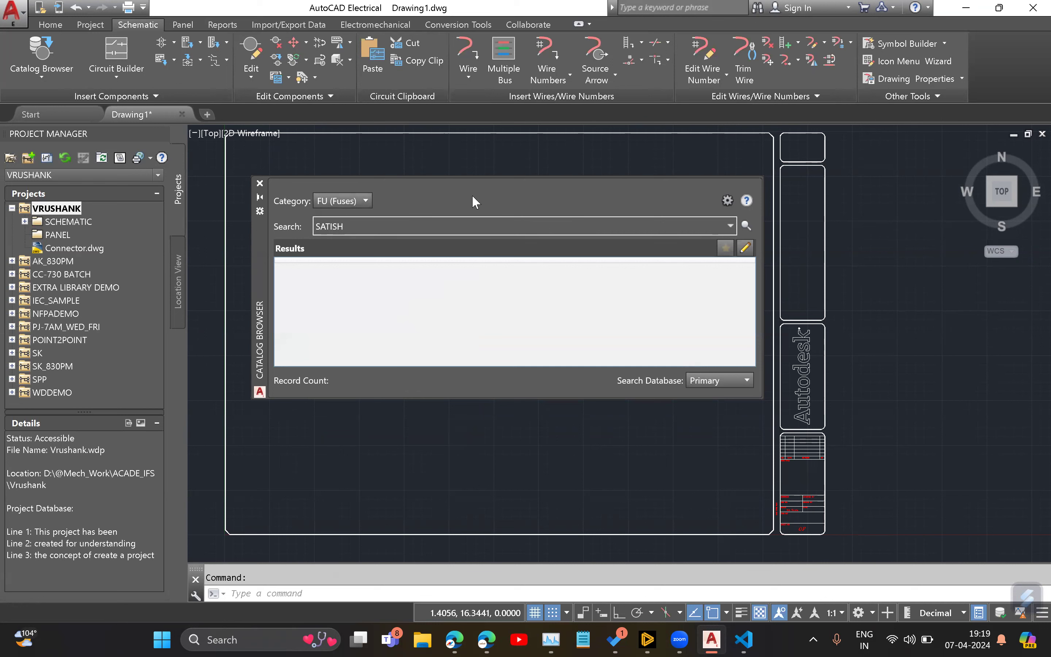
left_click_drag(385, 225, 276, 221)
key("BackSpace")
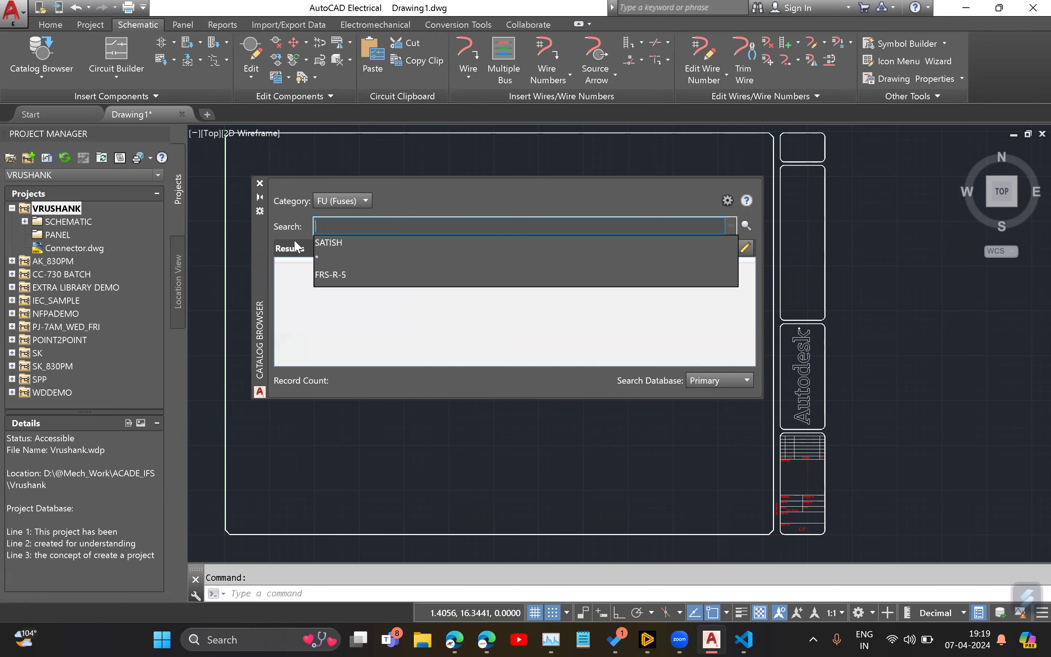
left_click(744, 225)
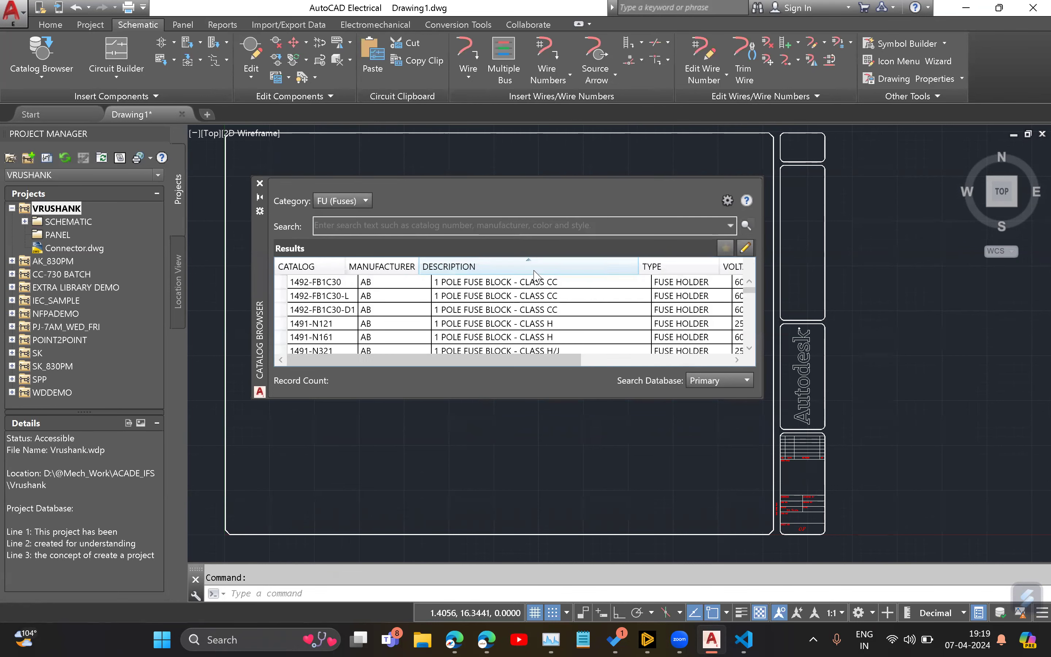
Step: Put the fuse catalog results into edit mode and select the catalog number cell of the blank record at the list's end
scroll(385, 328, "down", 10)
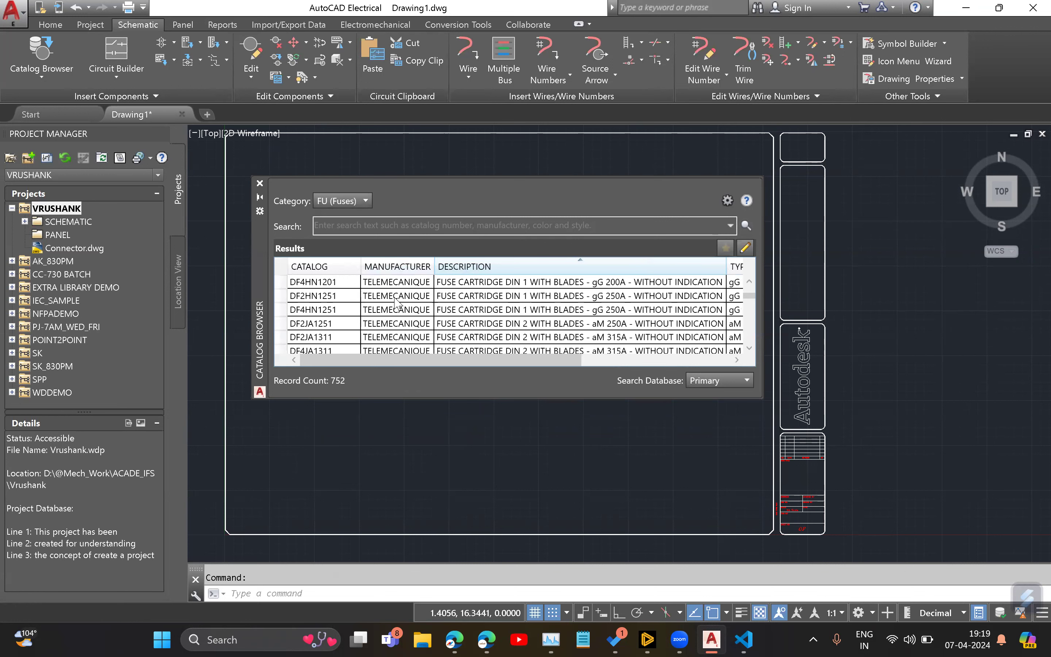
scroll(391, 341, "down", 5)
scroll(388, 342, "down", 5)
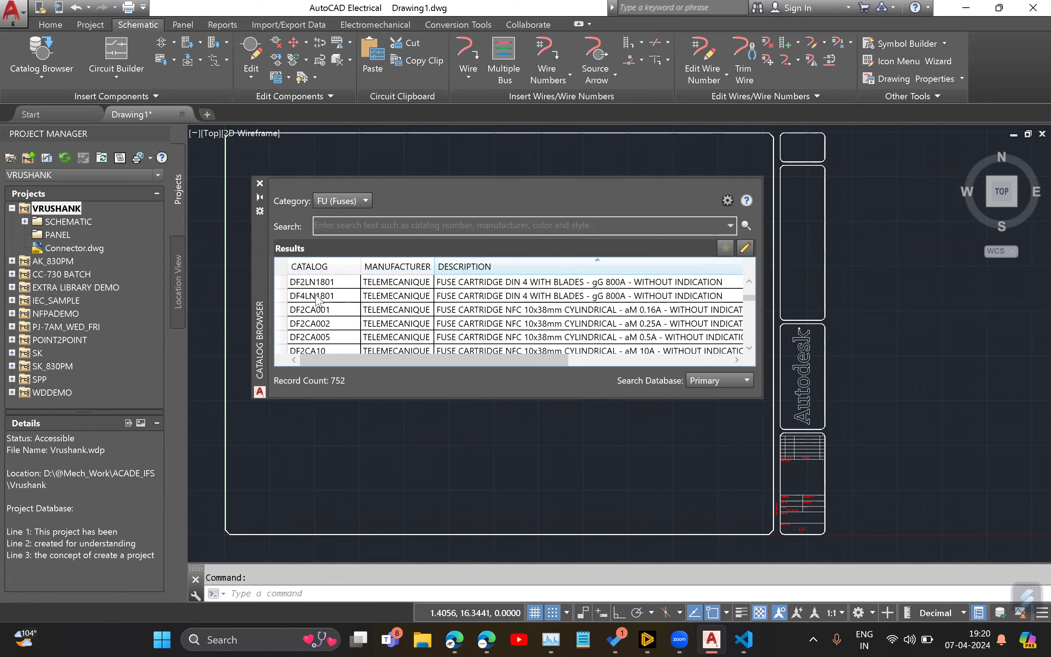
scroll(326, 306, "down", 6)
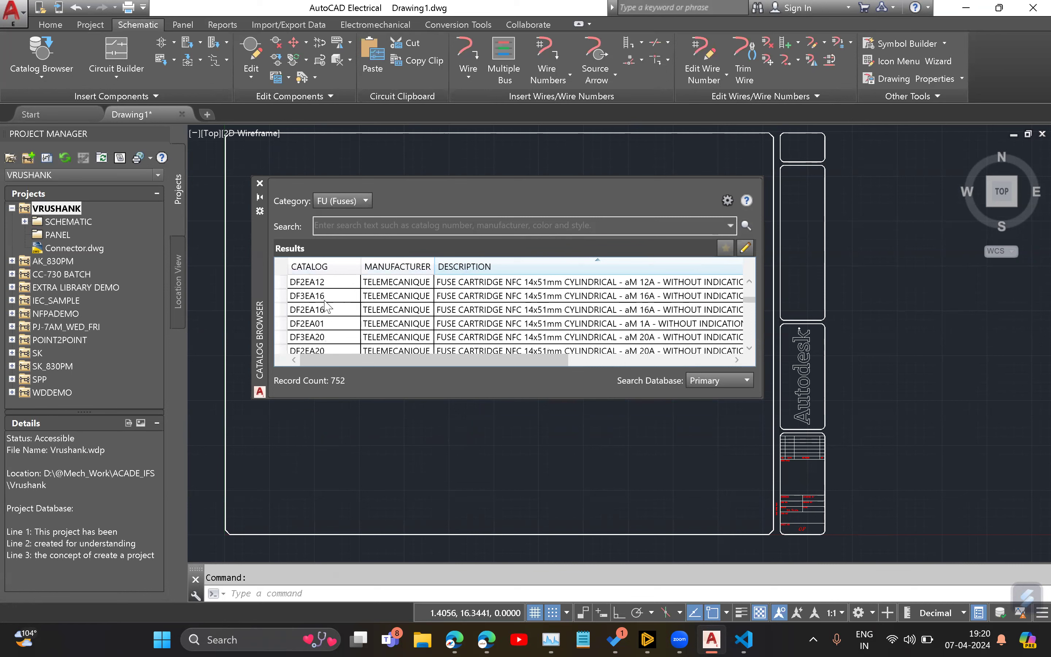
scroll(333, 304, "down", 6)
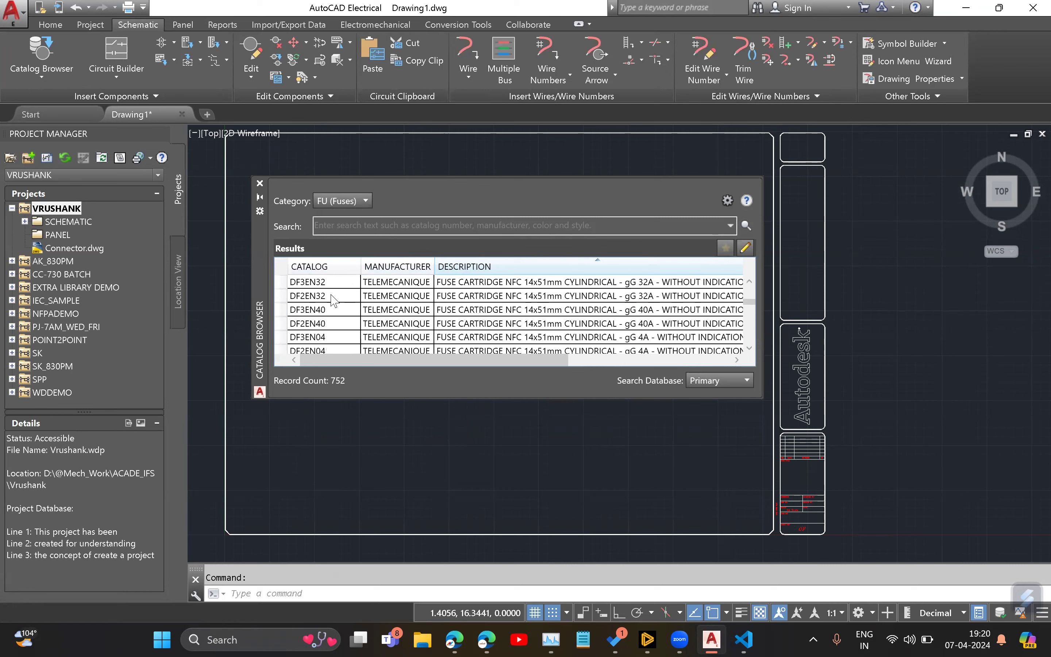
scroll(326, 315, "down", 6)
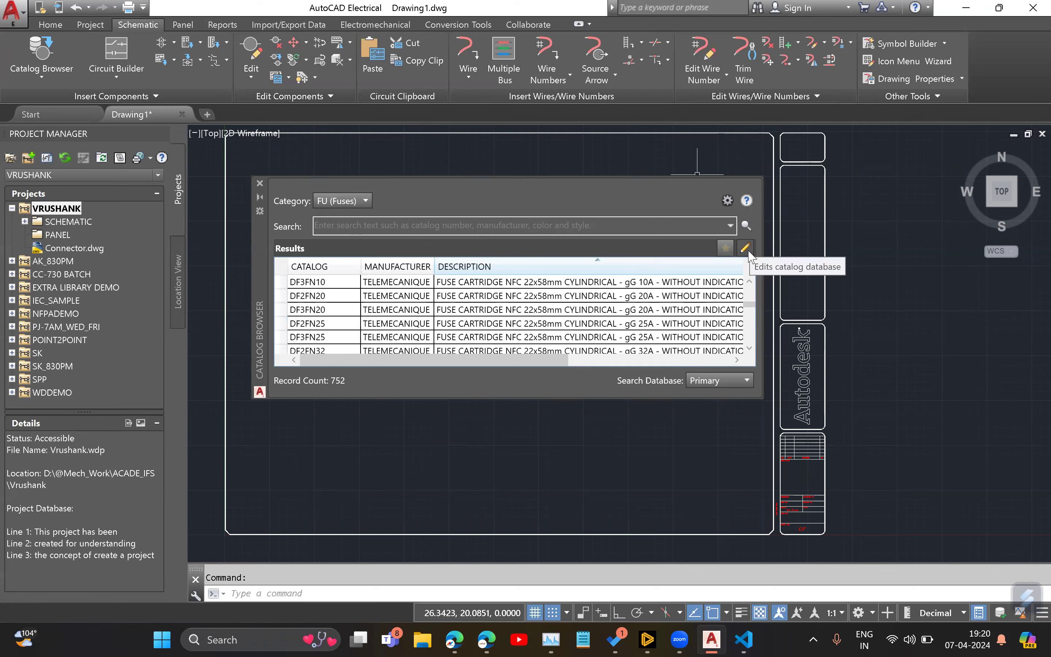
left_click(745, 249)
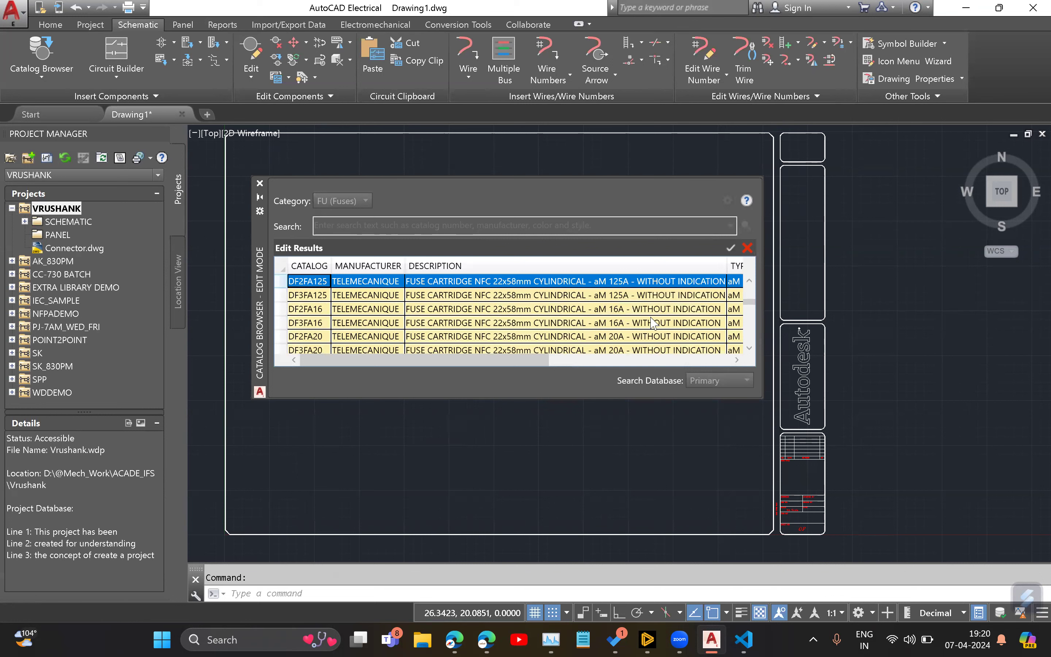
scroll(655, 324, "down", 10)
scroll(751, 312, "up", 2)
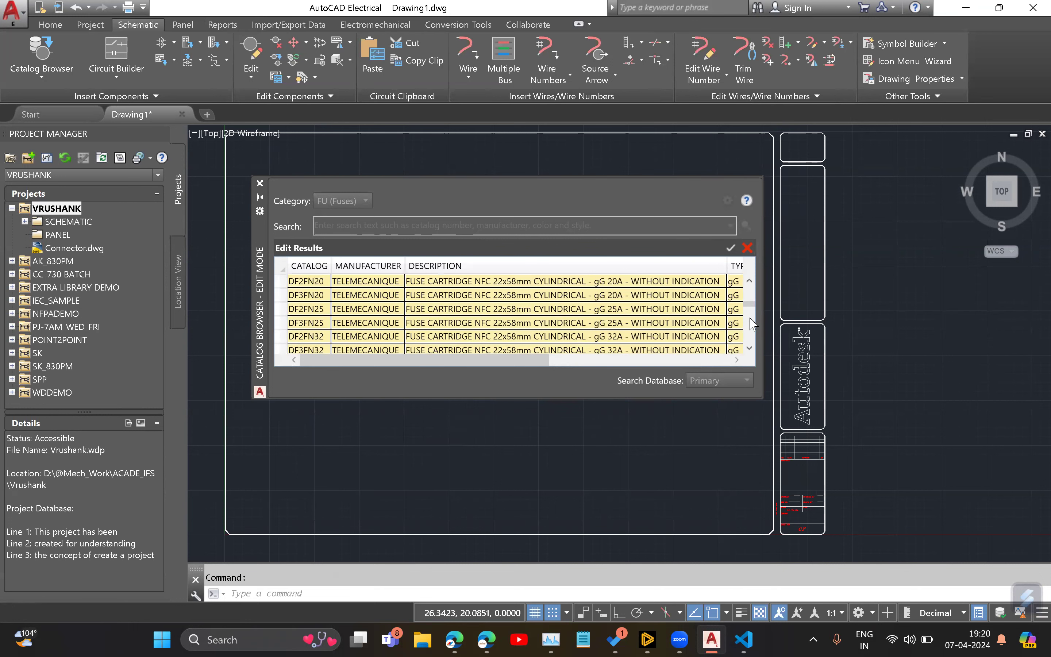
left_click_drag(748, 304, 747, 347)
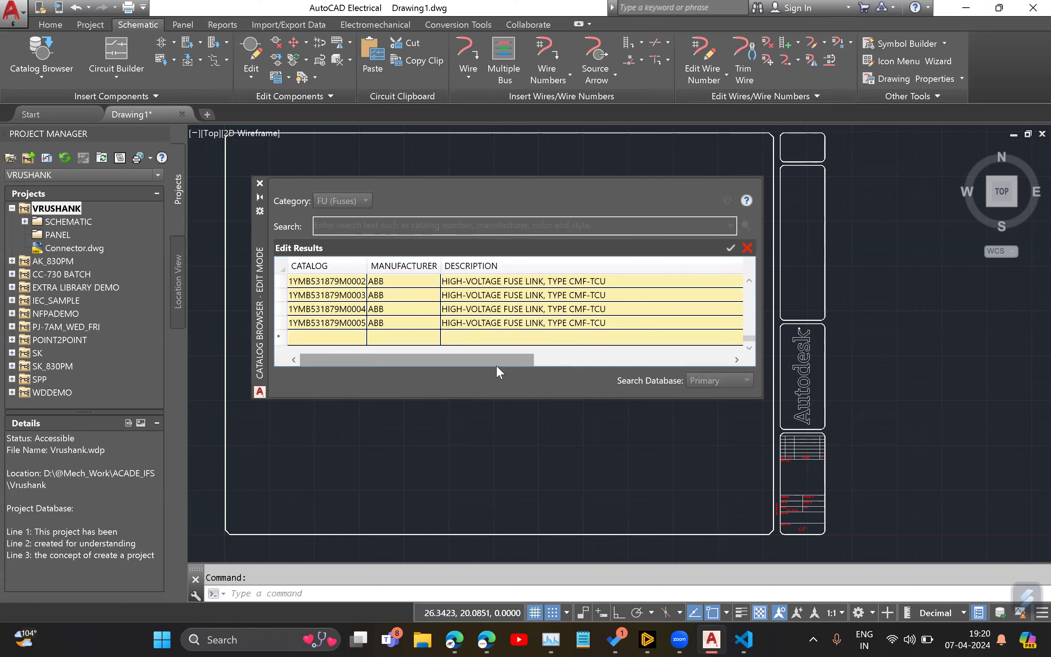
left_click(319, 339)
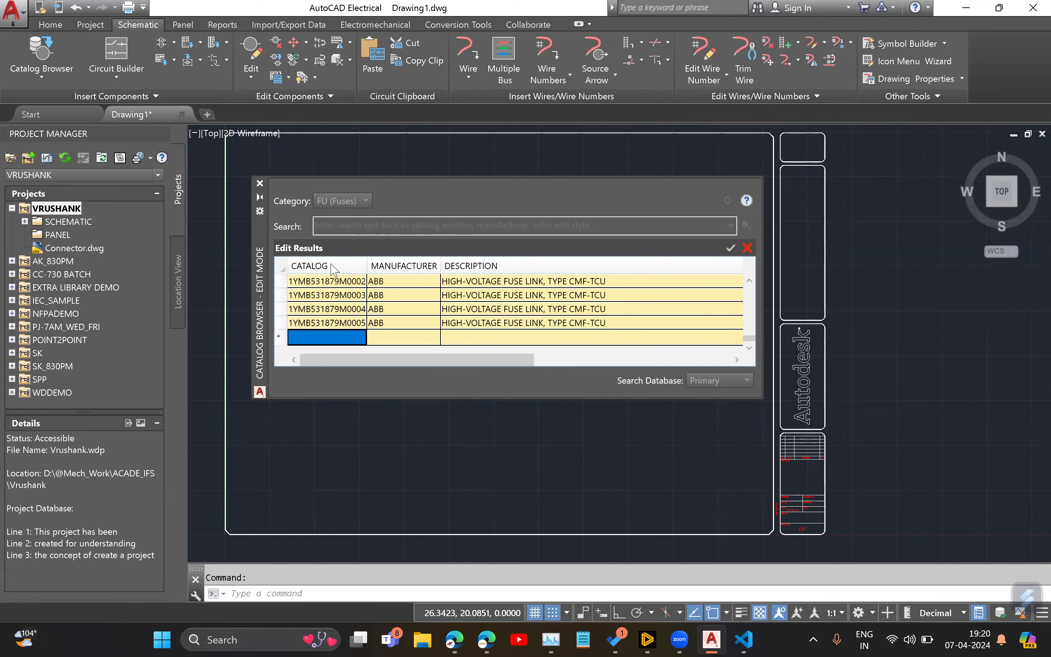
Step: Examine the blank fuse record's fields, from manufacturer, description, type, voltage and rating through to the text value and web link
left_click(402, 341)
left_click(484, 342)
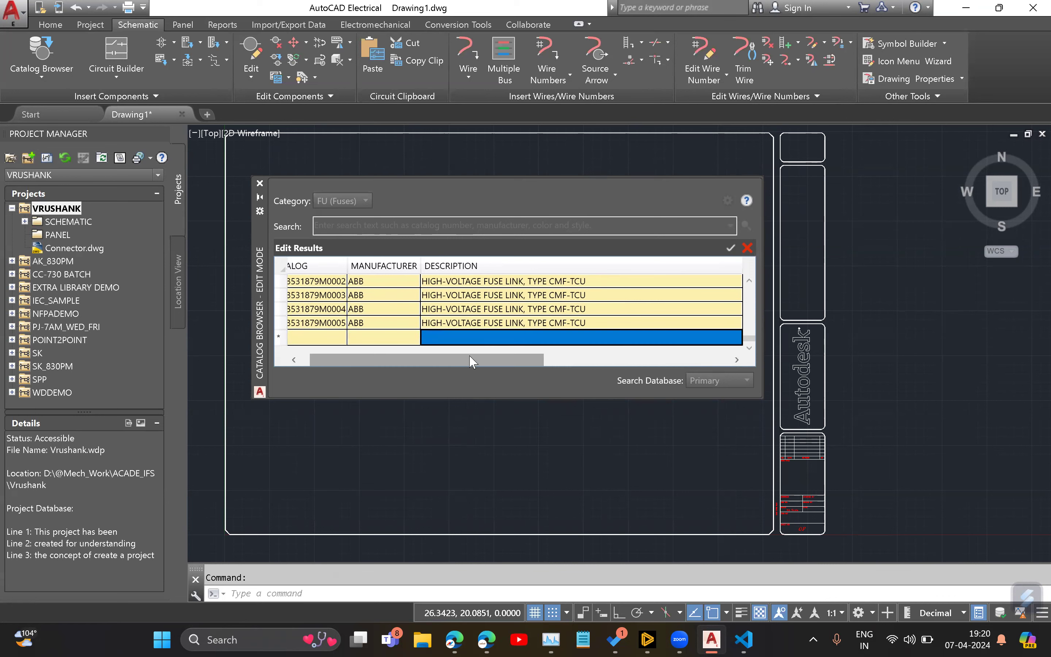
left_click_drag(457, 363, 553, 363)
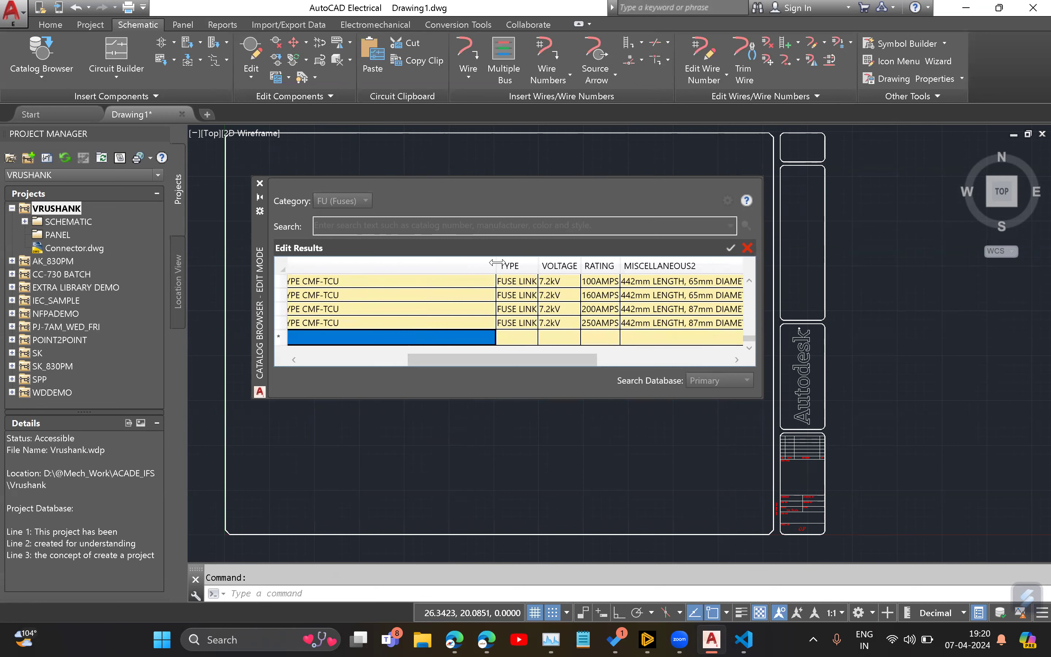
left_click(520, 342)
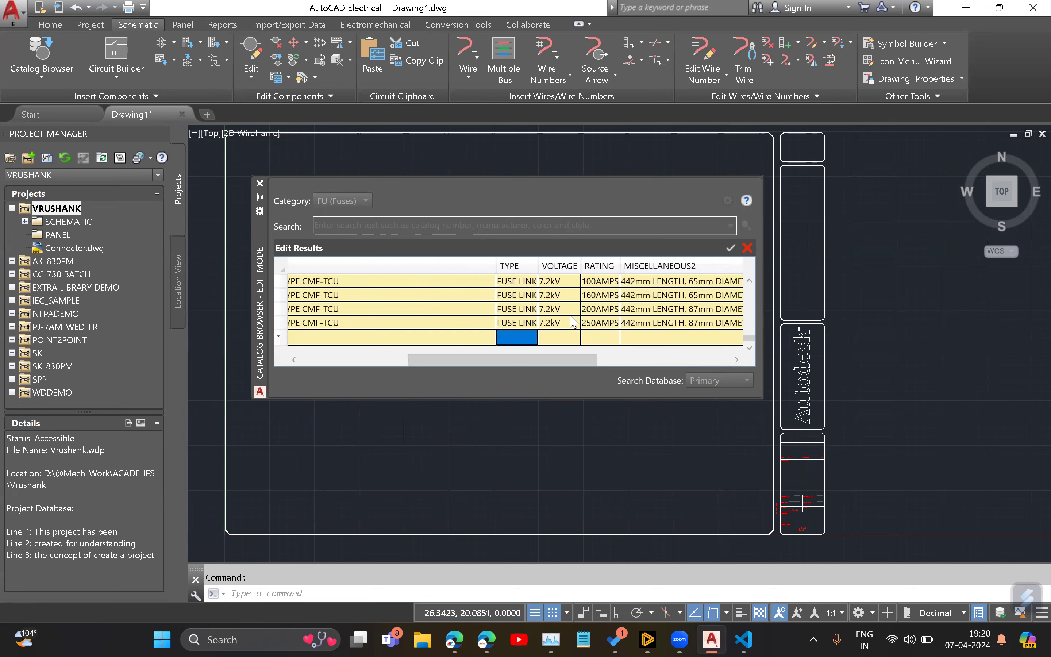
left_click(571, 342)
left_click_drag(566, 362, 591, 362)
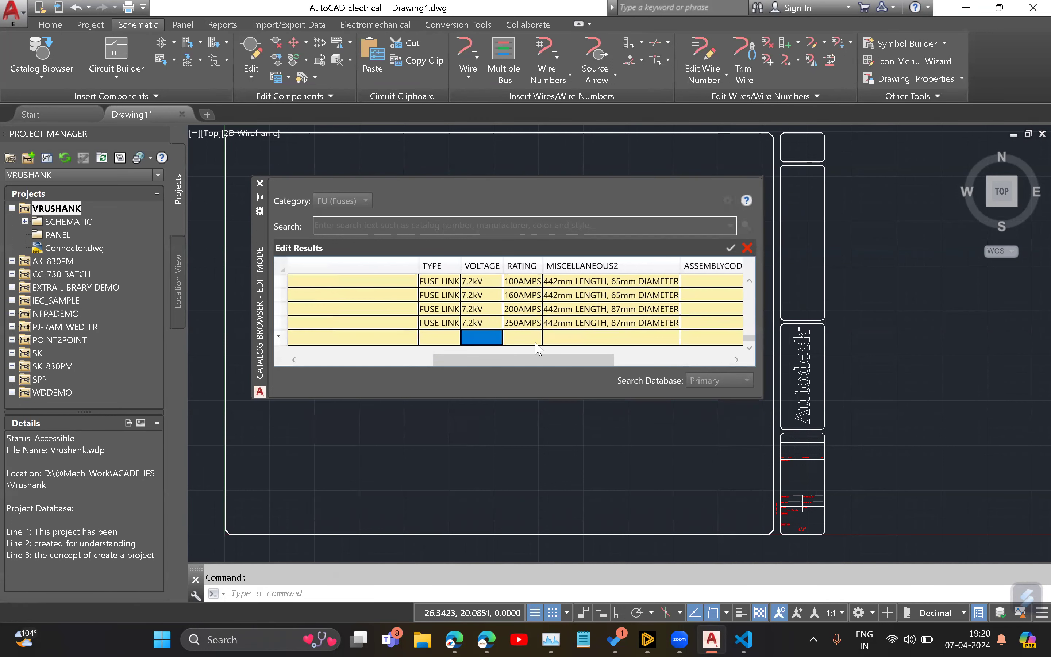
left_click(527, 342)
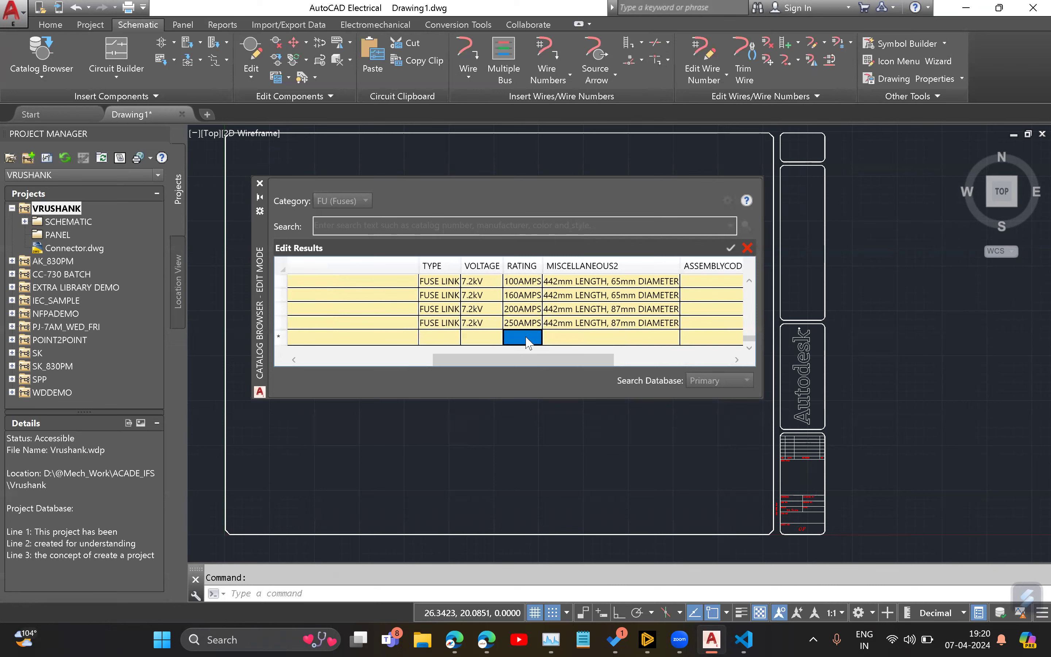
left_click(577, 341)
left_click_drag(545, 365, 593, 354)
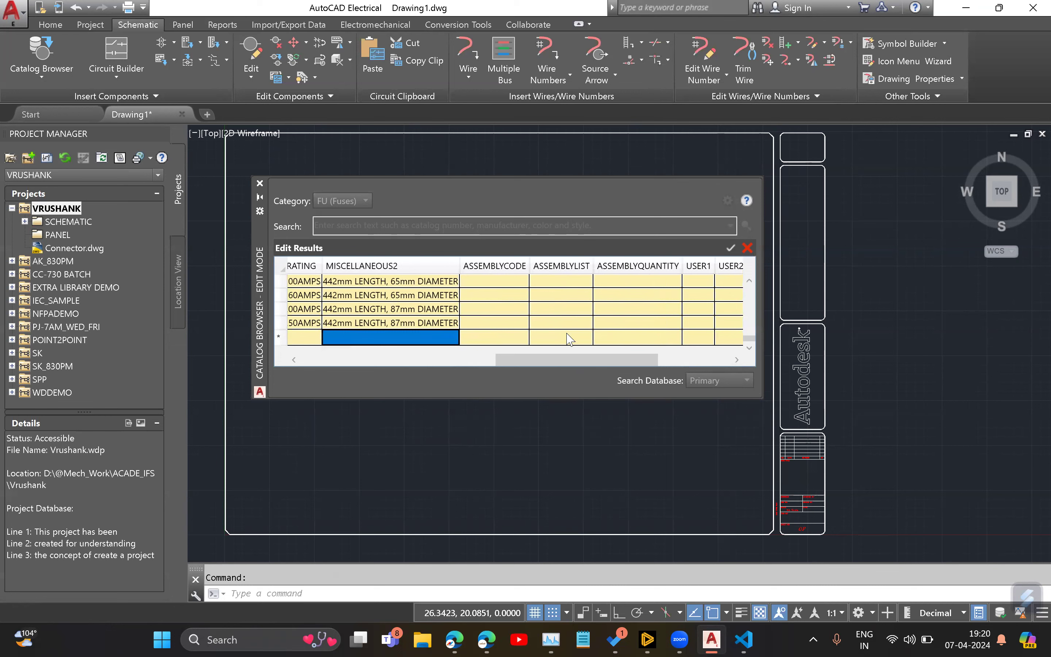
left_click_drag(581, 361, 596, 356)
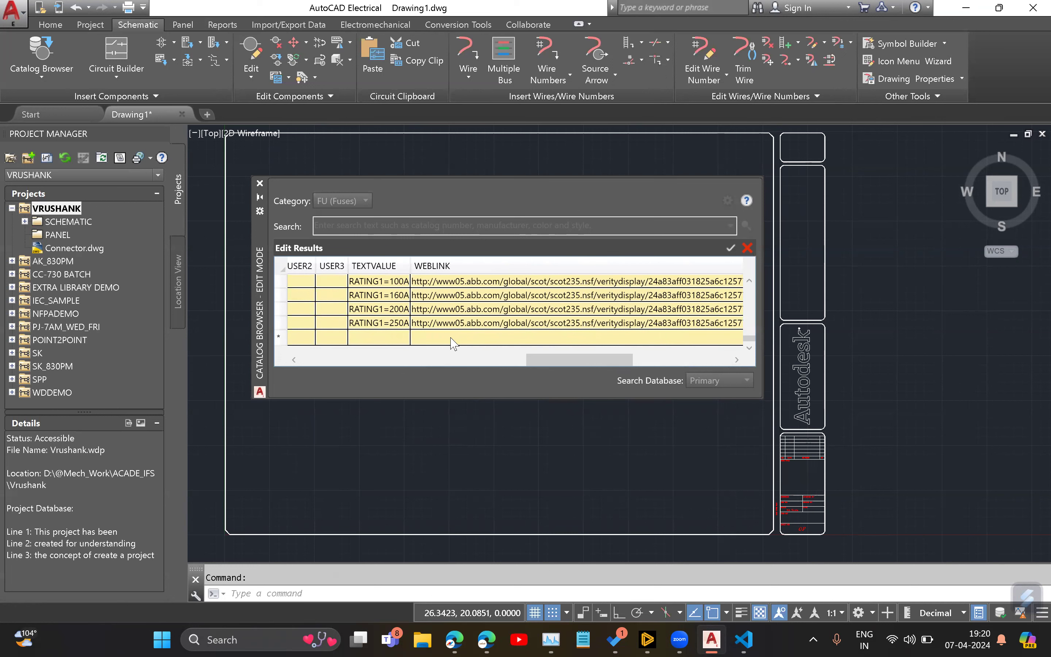
left_click_drag(561, 356, 575, 362)
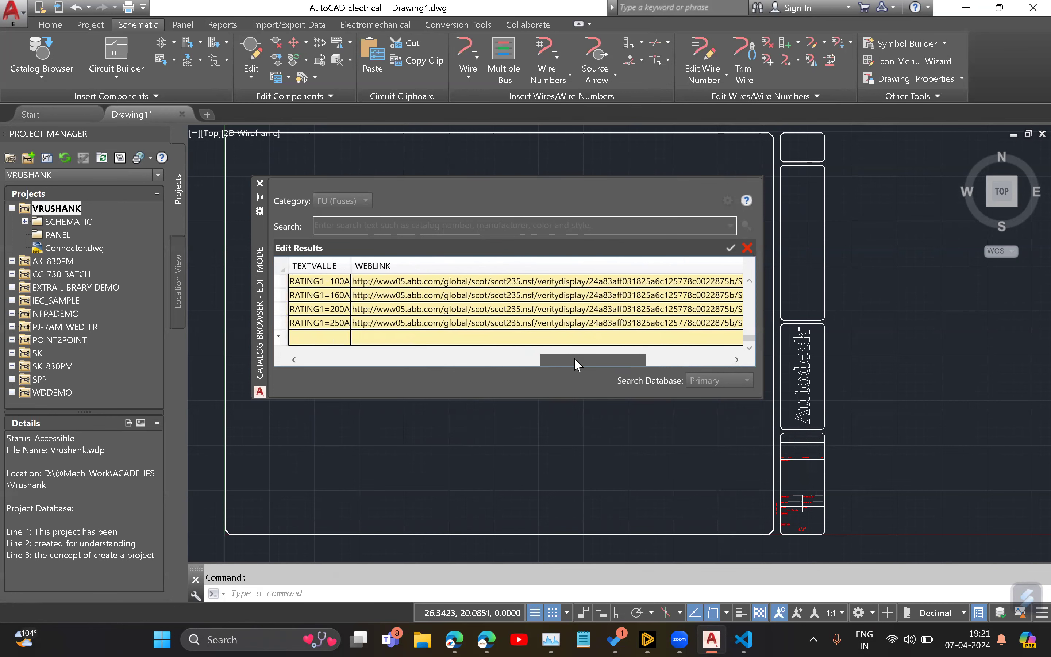
left_click_drag(575, 360, 373, 360)
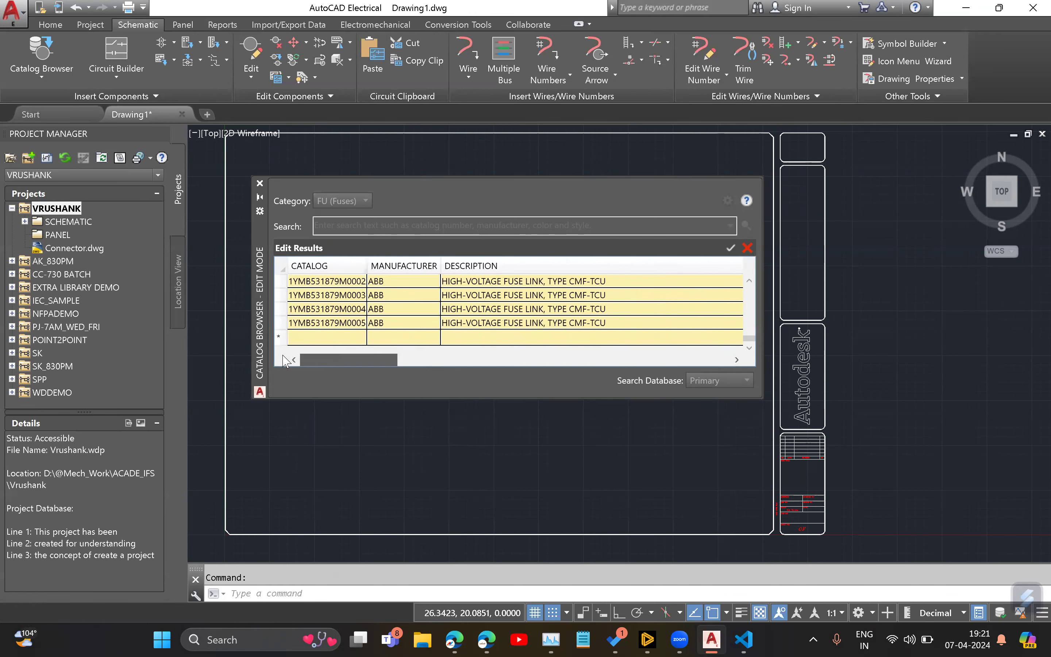
Step: Enter catalog number 1YMB531879M006 and manufacturer ABB in the blank fuse record at the end of the list
left_click(299, 338)
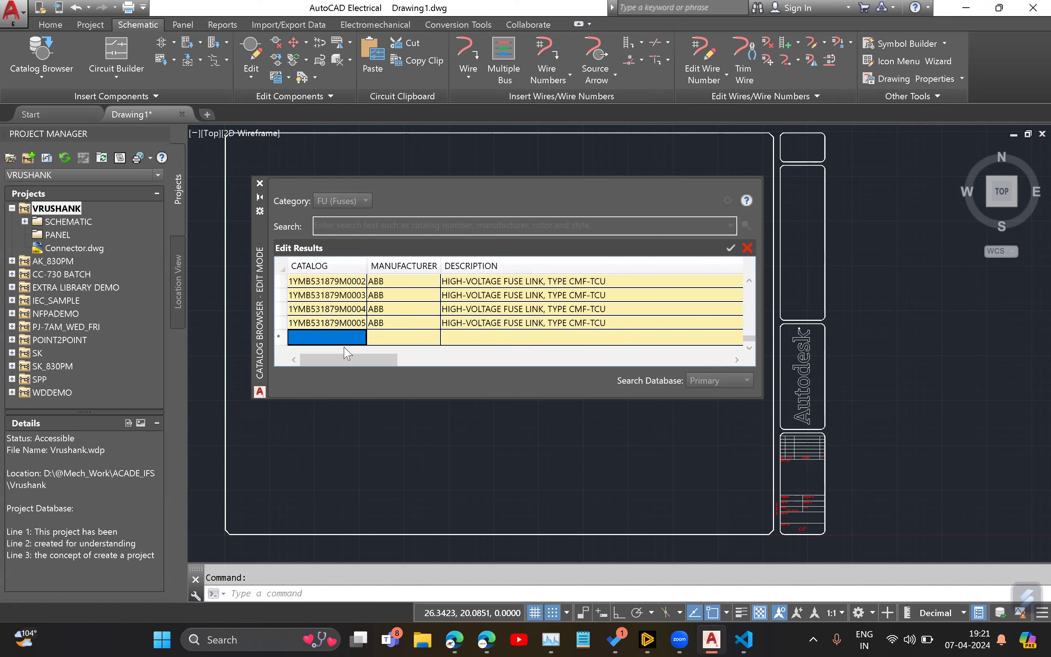
type("1YMB531879M006")
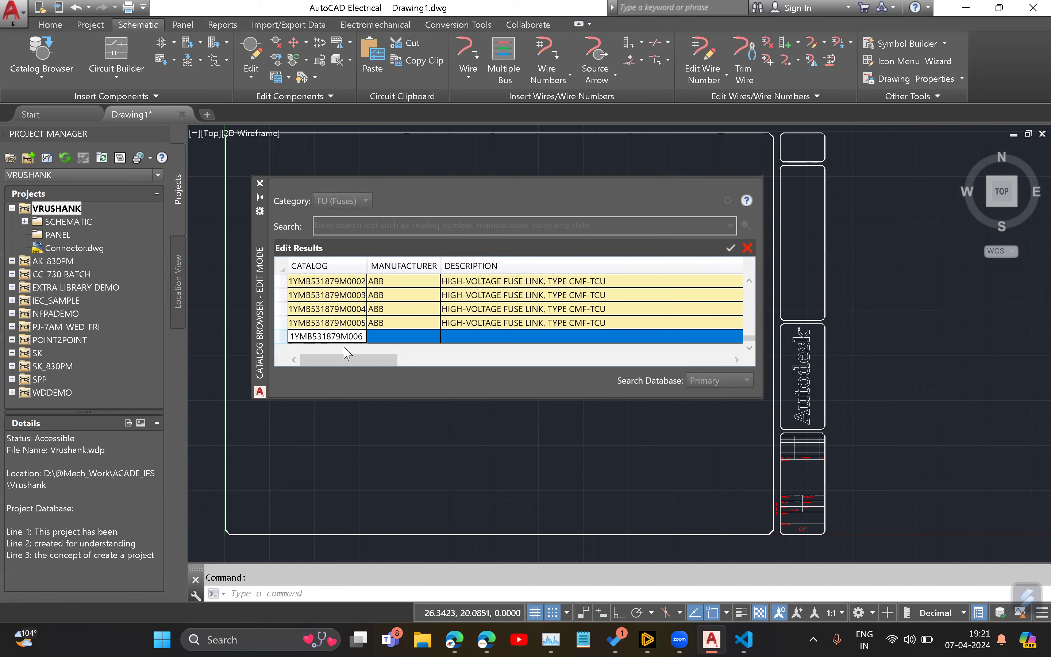
key("Tab")
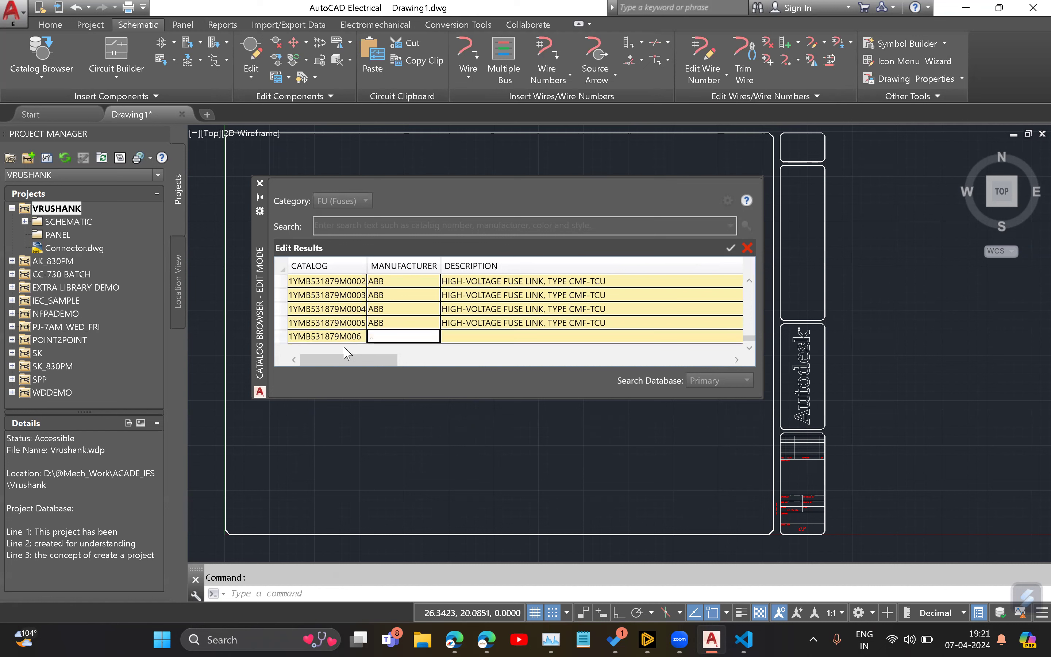
type("ABB")
key("Tab")
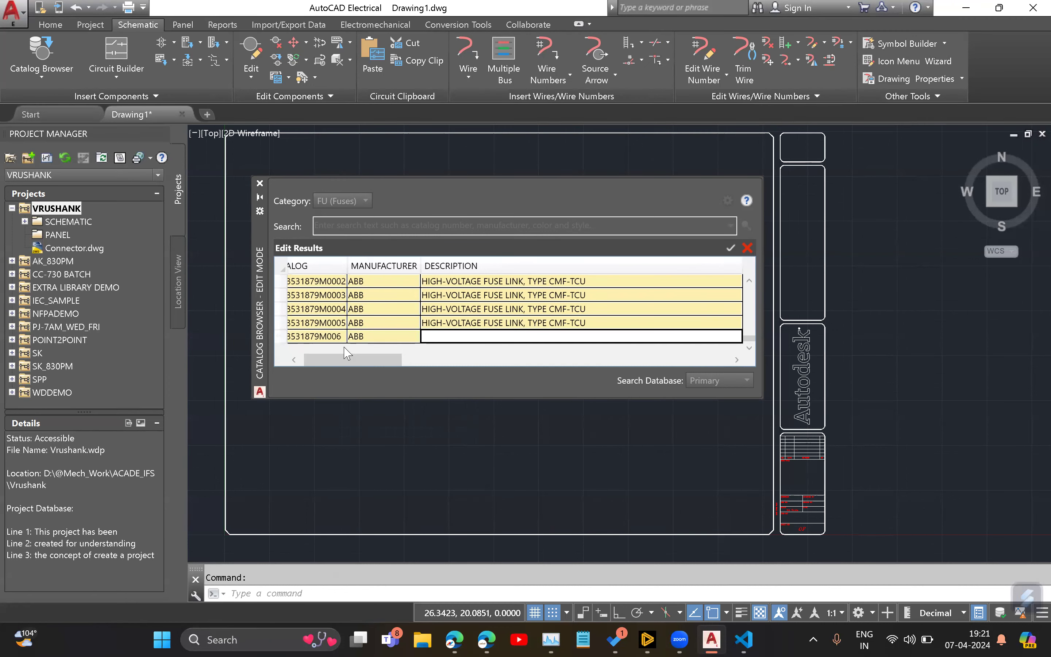
Step: Copy the description HIGH-VOLTAGE FUSE LINK, TYPE CMF-TCU from the record above into the new fuse record
left_click(477, 323)
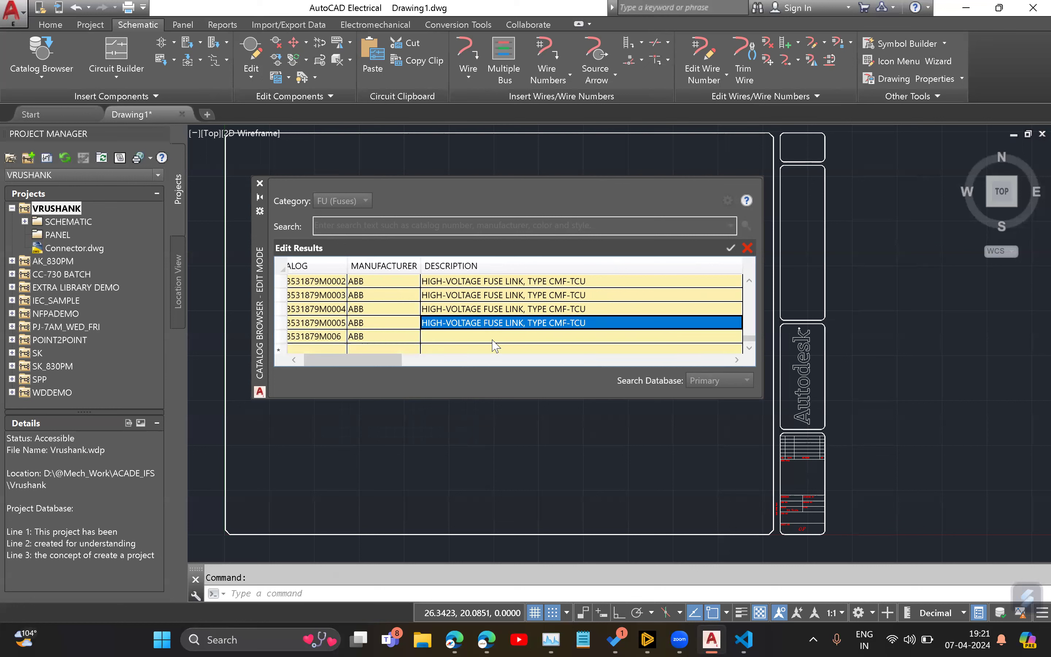
left_click(453, 337)
type("HIGH-VOLTAGE FUSE LINK, TYPE CMF-TCU")
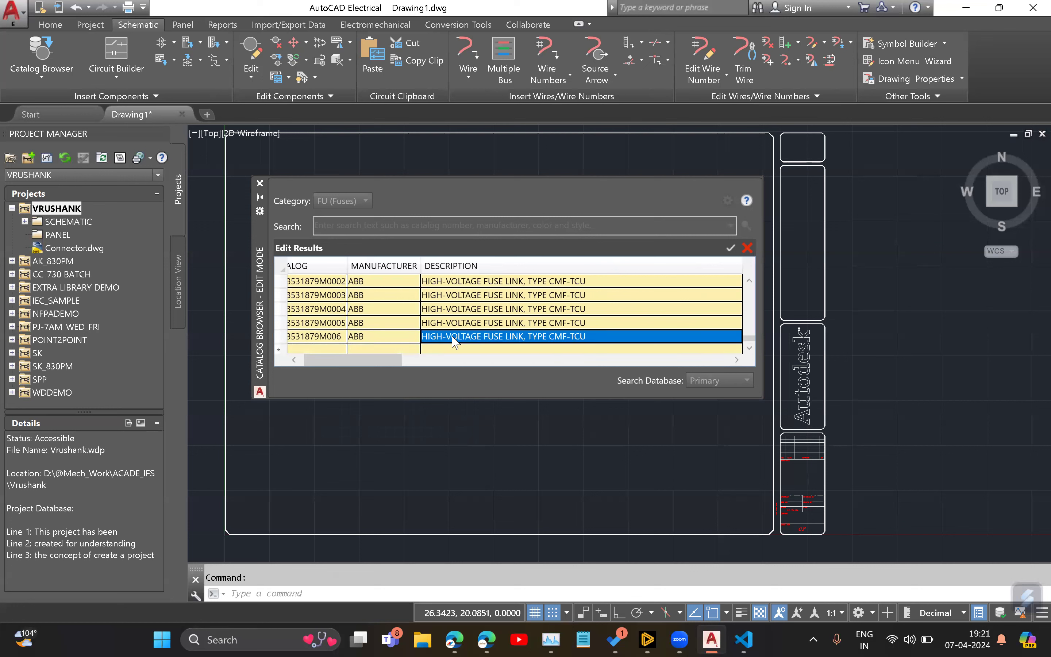
key("Tab")
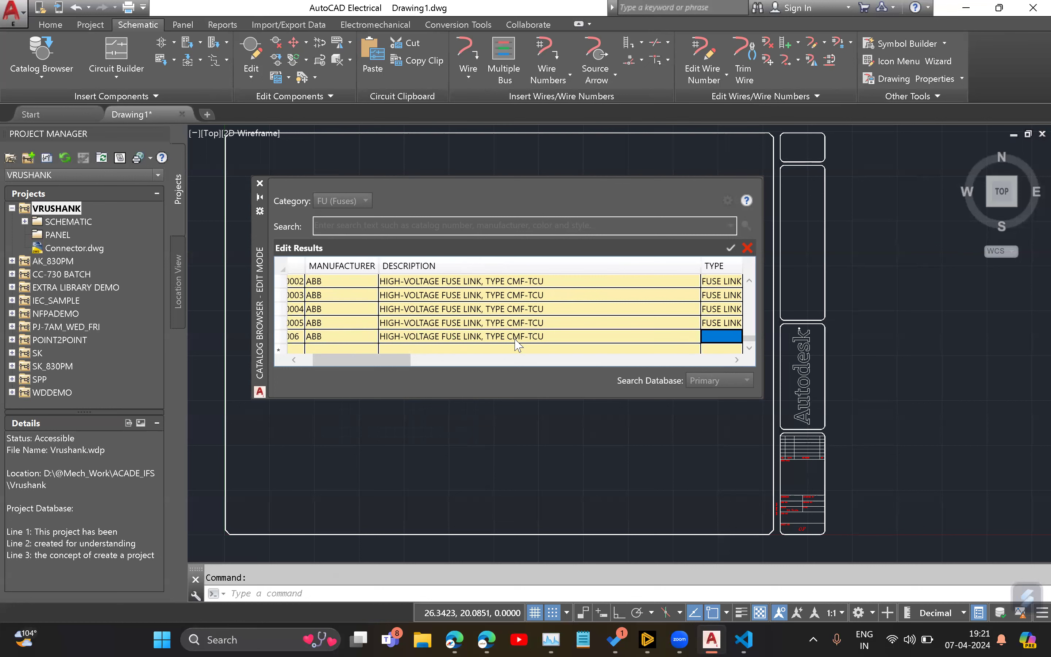
Step: Copy the type FUSE LINK and the voltage 7.2kV from the record above into the new fuse record
left_click_drag(390, 360, 455, 361)
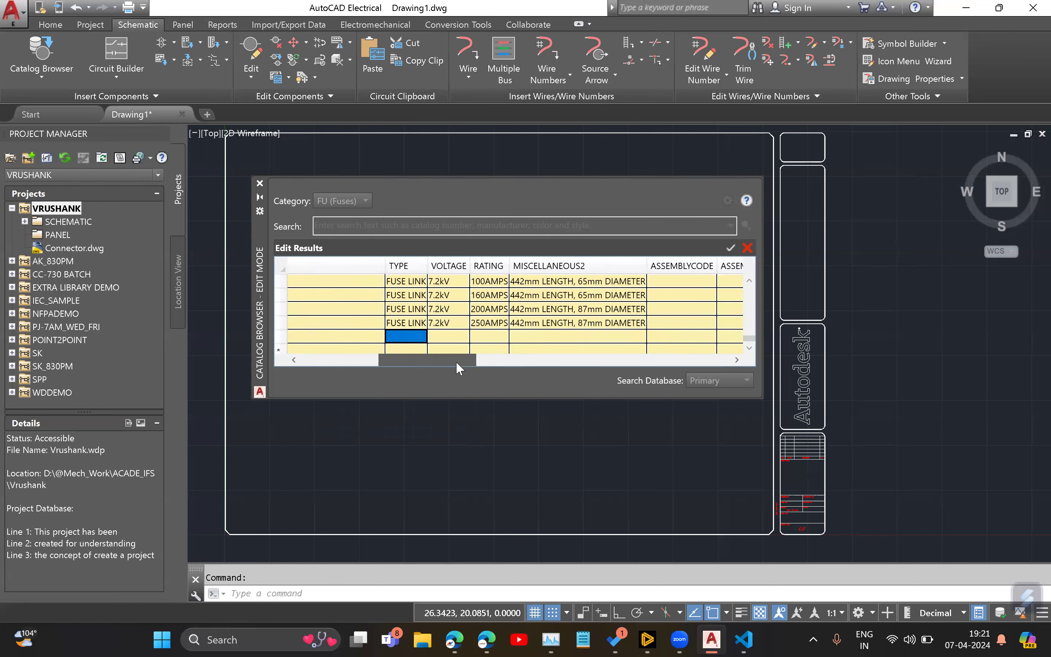
left_click(408, 323)
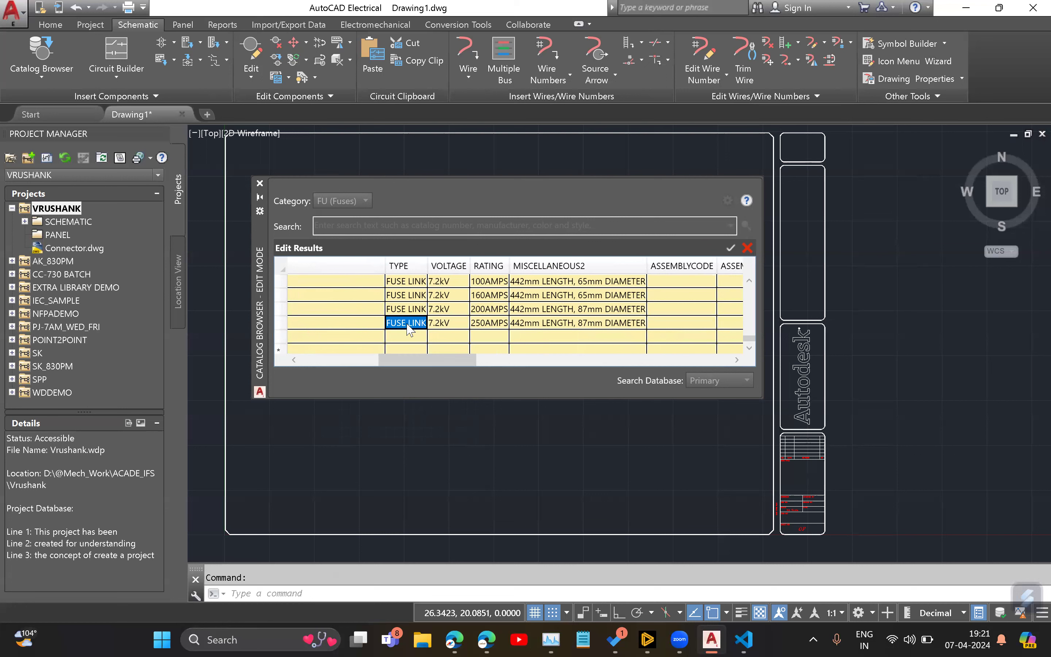
left_click(408, 337)
type("FUSE LINK")
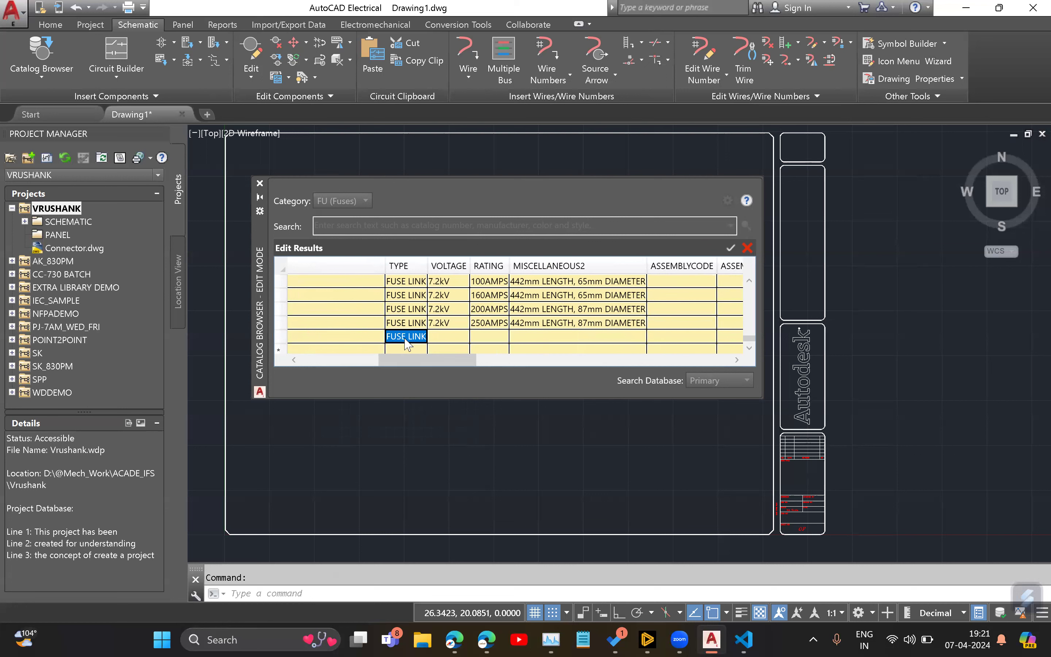
left_click(443, 337)
left_click(441, 322)
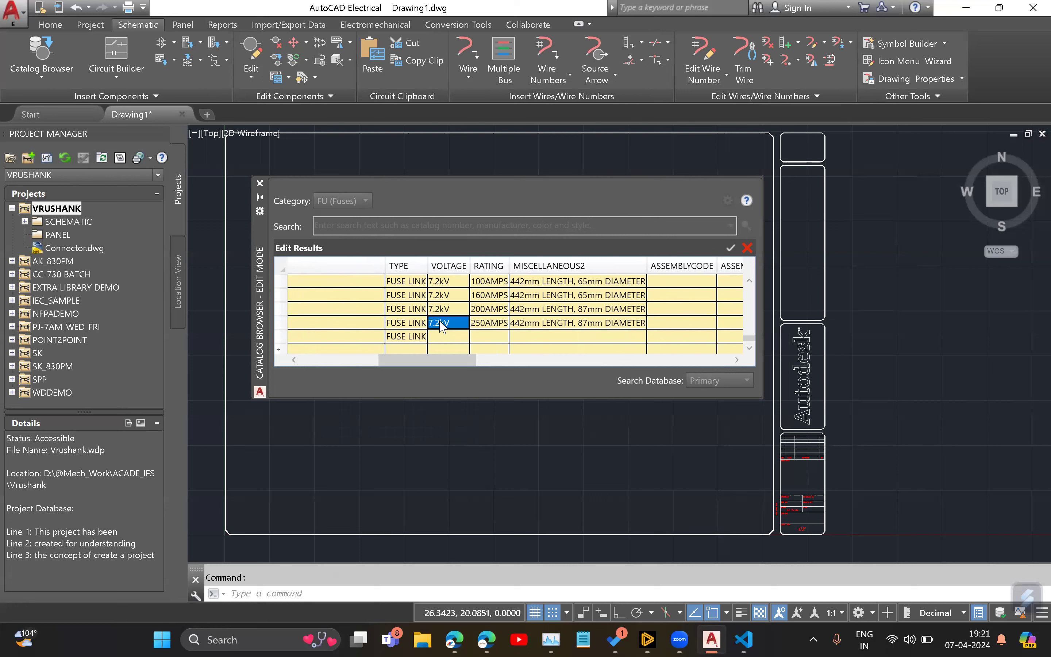
left_click(436, 338)
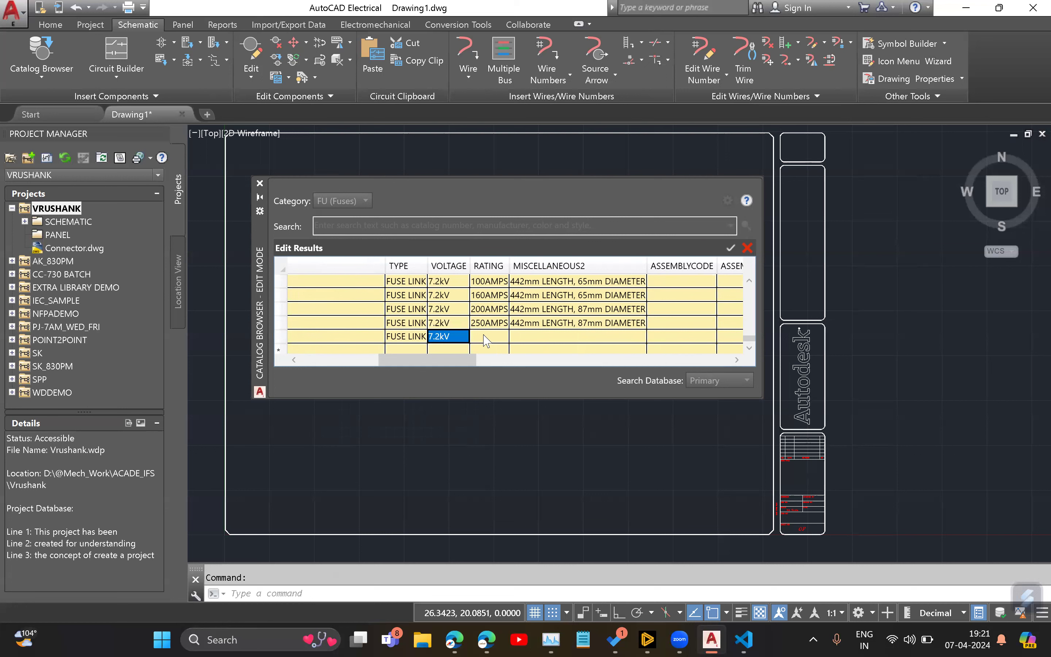
Step: Copy the rating from the record above into the new fuse record and change it to 260AMPS
left_click(489, 324)
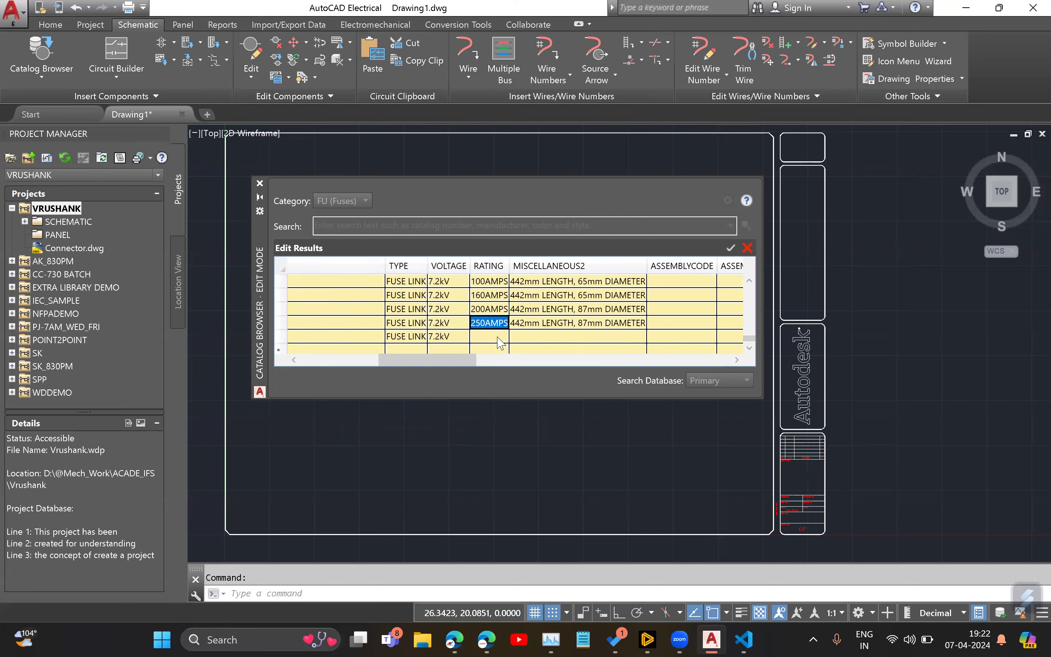
left_click(489, 337)
type("250AMPS")
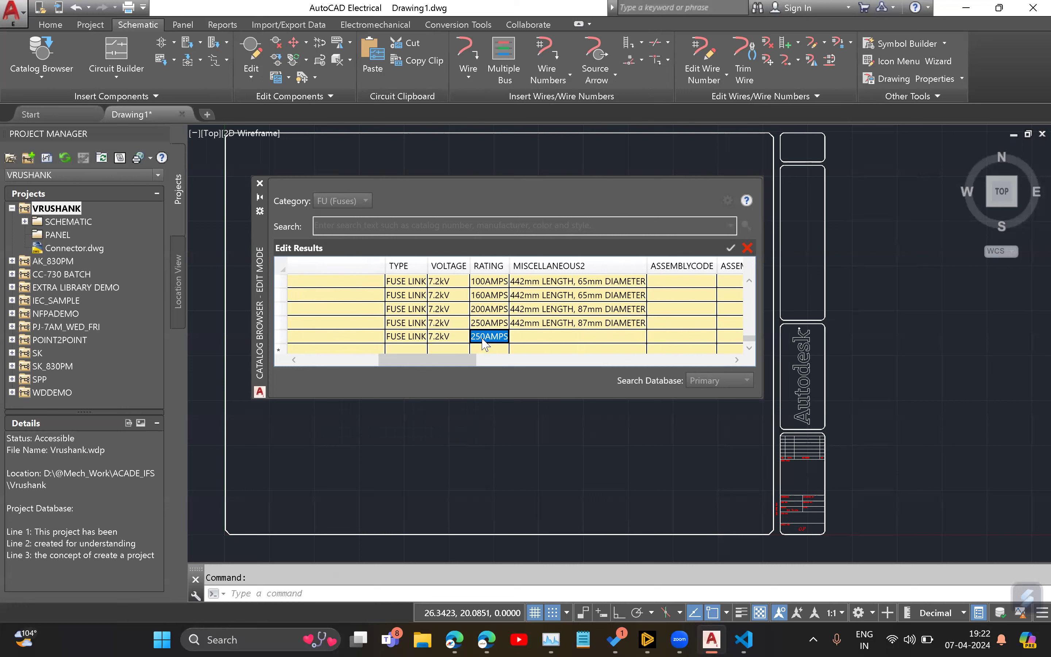
double_click(480, 336)
left_click(481, 336)
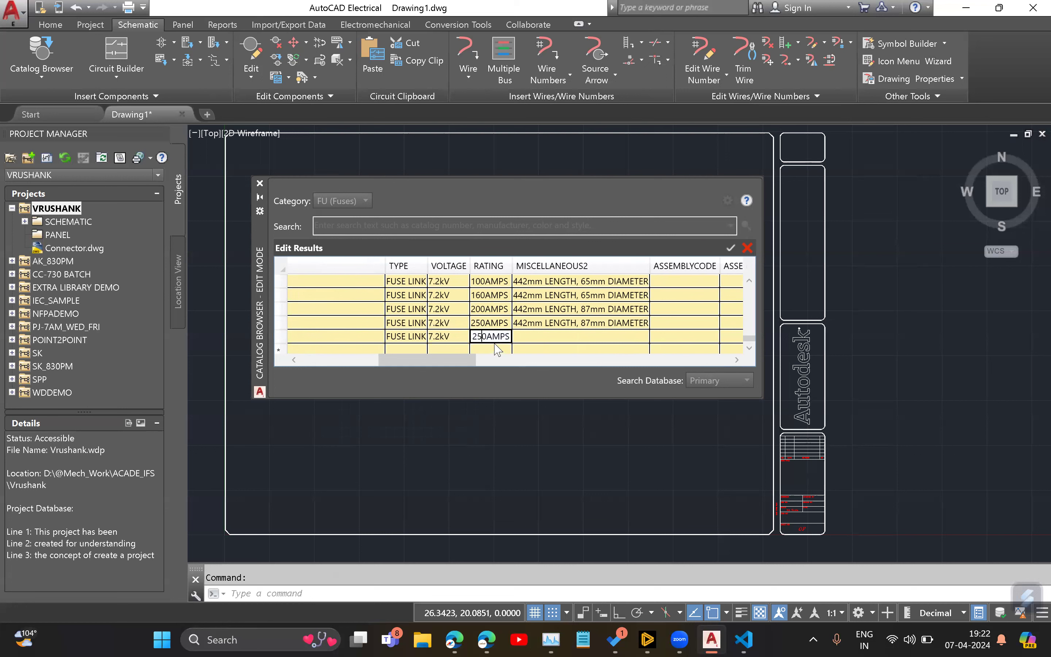
key("BackSpace")
key("Delete")
type("60")
key("Tab")
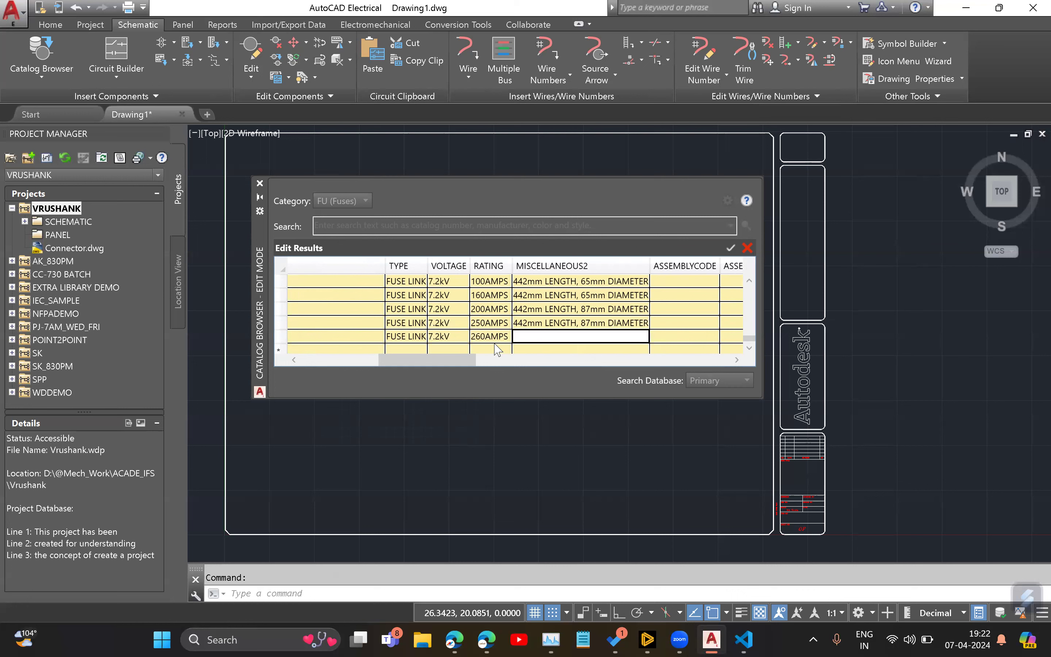
Step: Copy the MISCELLANEOUS2 entry 442mm LENGTH, 87mm DIAMETER from the record above into the new fuse record
left_click(550, 326)
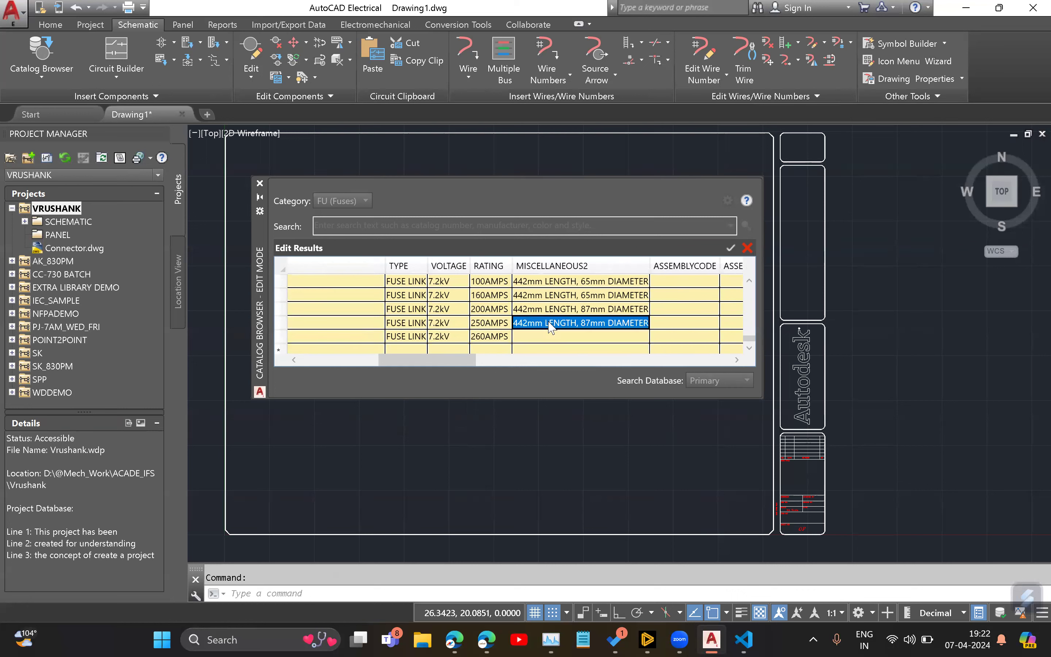
left_click(554, 339)
type("442mm LENGTH, 87mm DIAMETER")
key("Tab")
key("Tab")
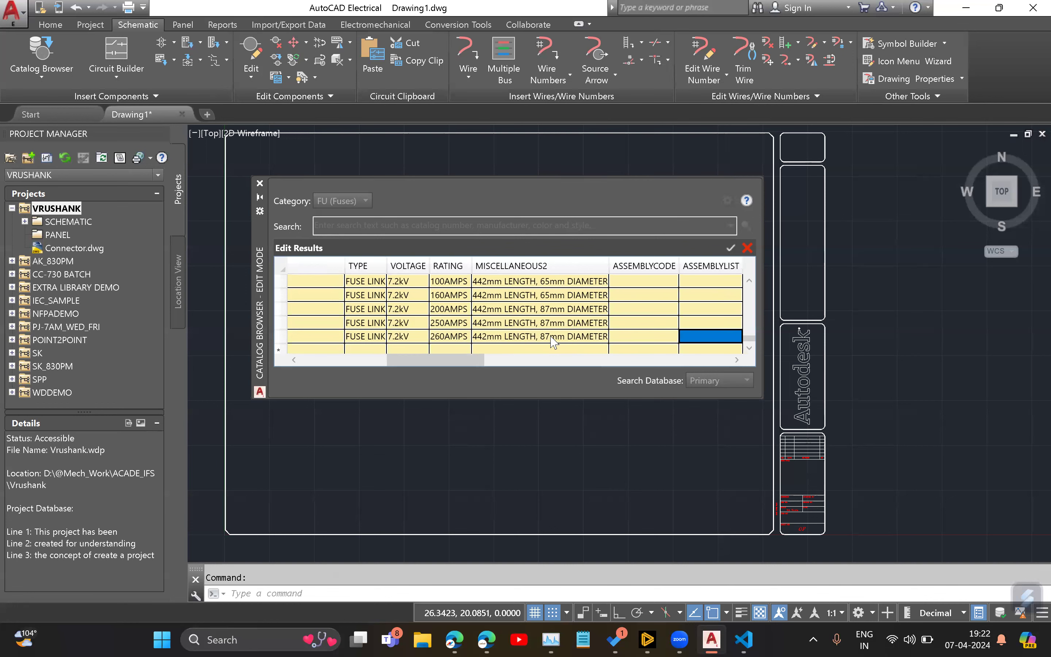
Step: Leave the assembly and user fields empty and copy the text value RATING1=250A from the record above into the new record
key("Tab")
key("Tab")
key("Tab")
key("Tab")
key("Tab")
left_click_drag(612, 362, 555, 361)
left_click(521, 337)
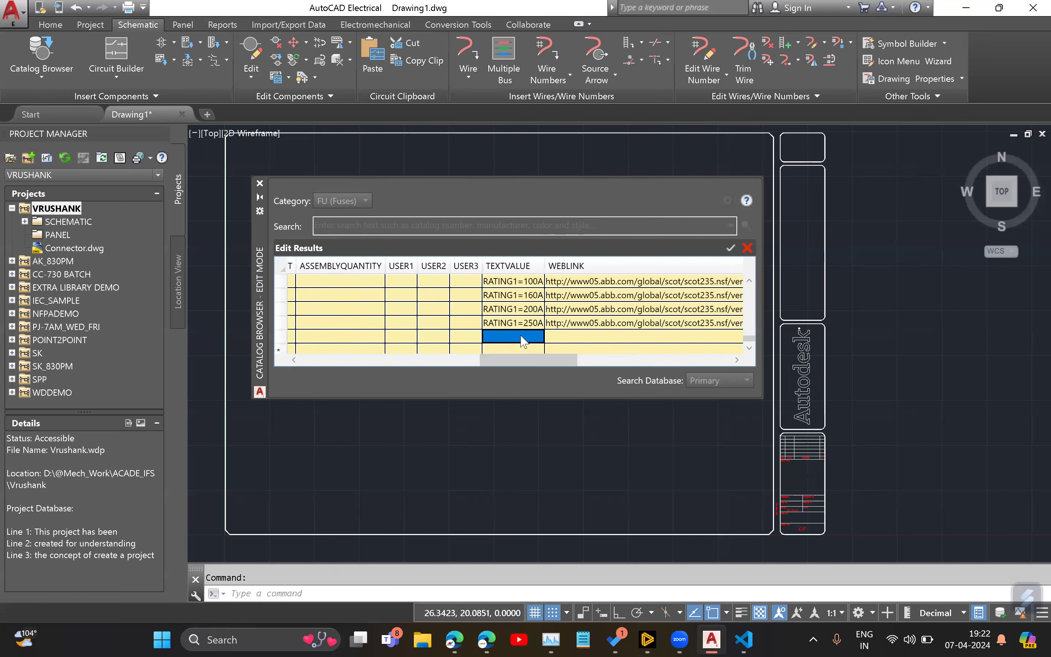
left_click(505, 328)
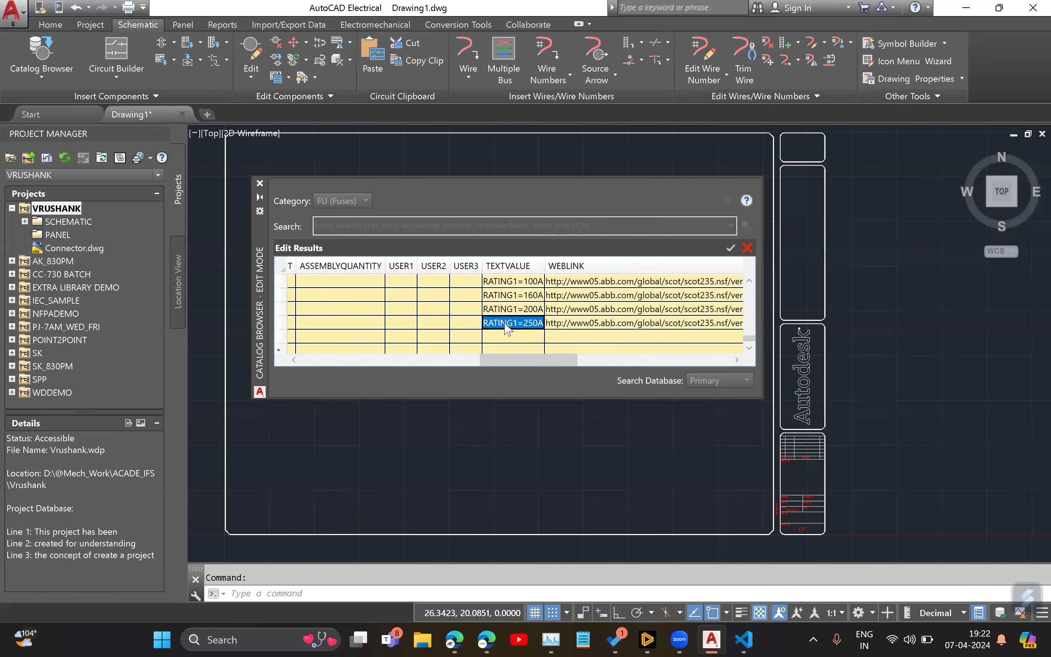
left_click(516, 337)
type("RATING1=250A")
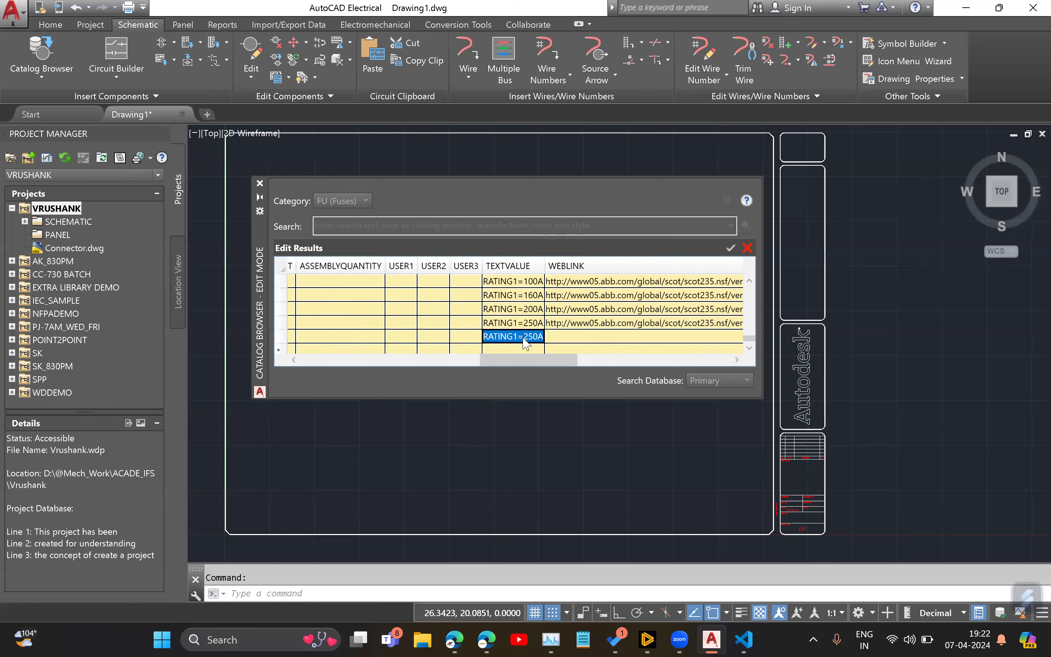
Step: Change the new fuse record's text value to RATING1=260
left_click(532, 336)
double_click(532, 336)
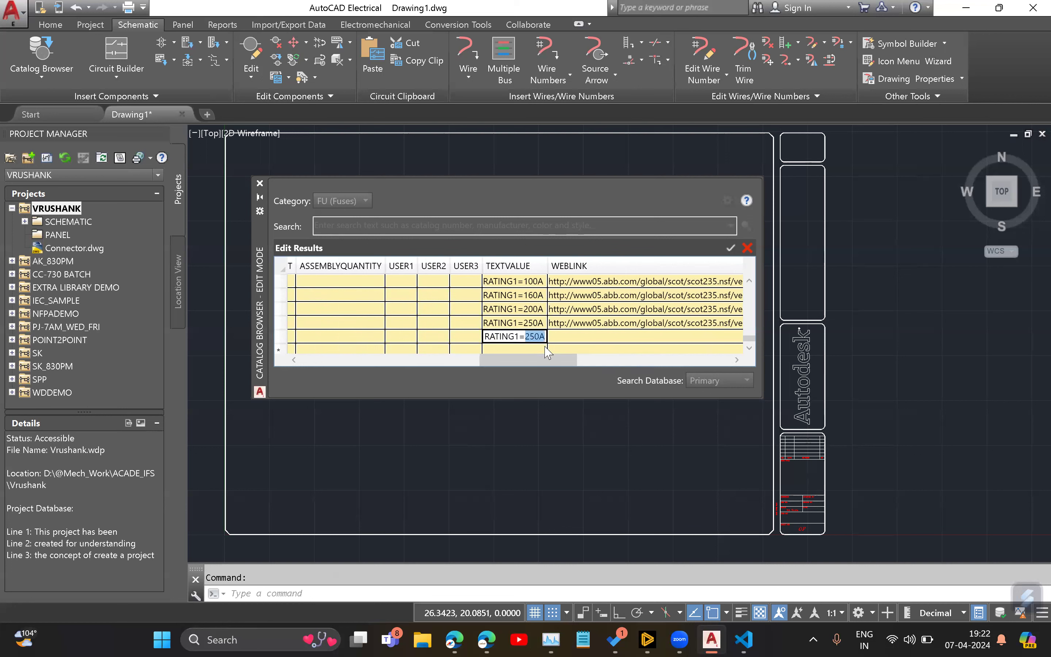
type("2")
key("Tab")
left_click_drag(555, 359, 504, 357)
left_click(515, 339)
left_click(516, 340)
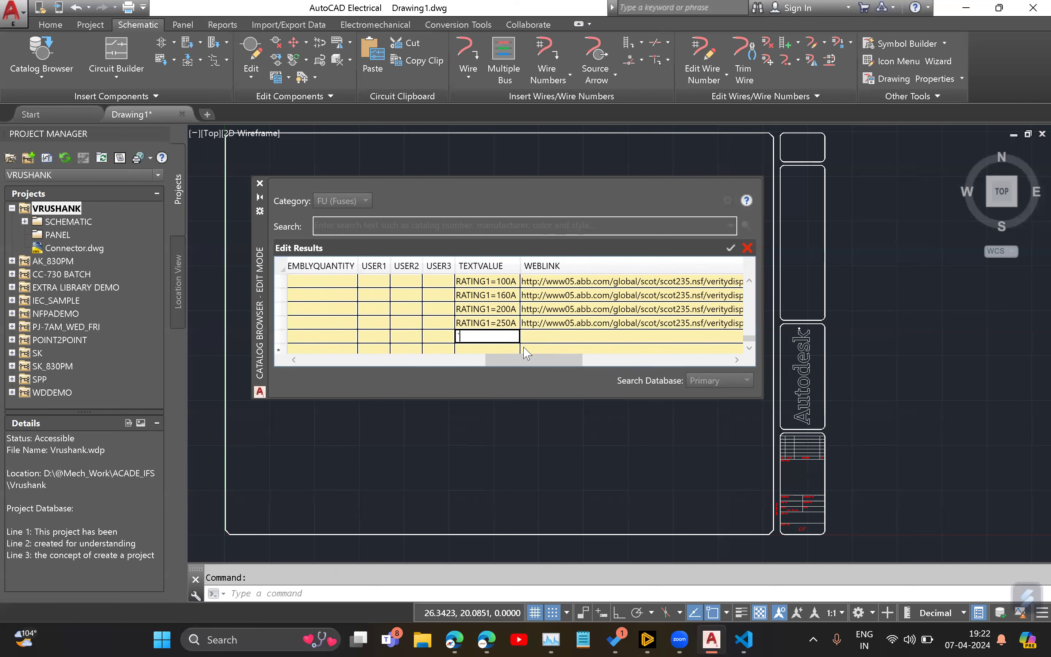
key("Escape")
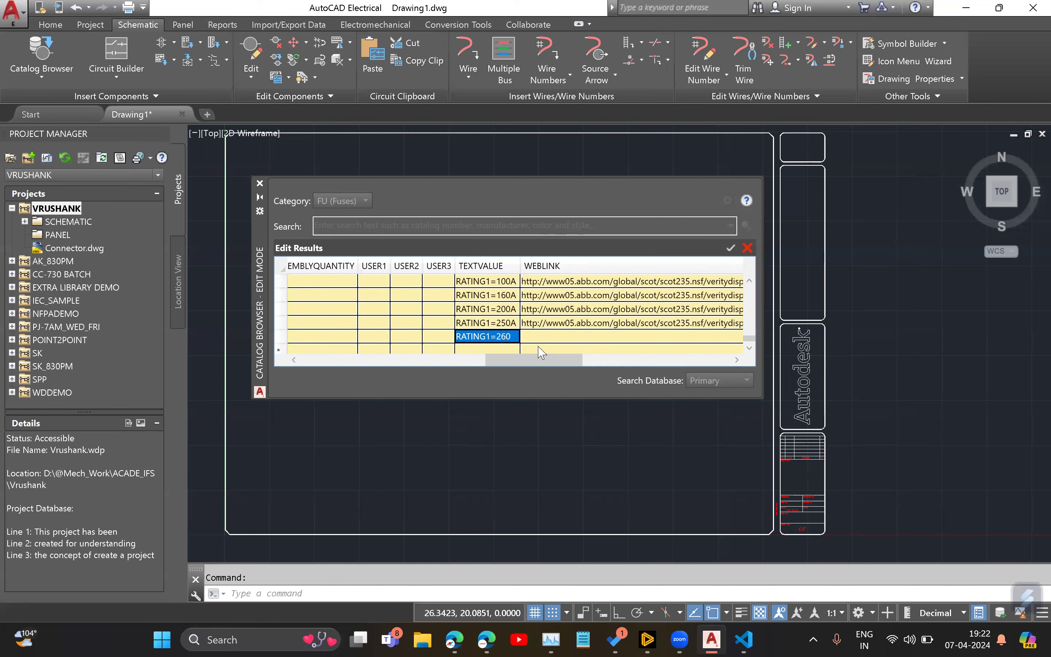
left_click(512, 335)
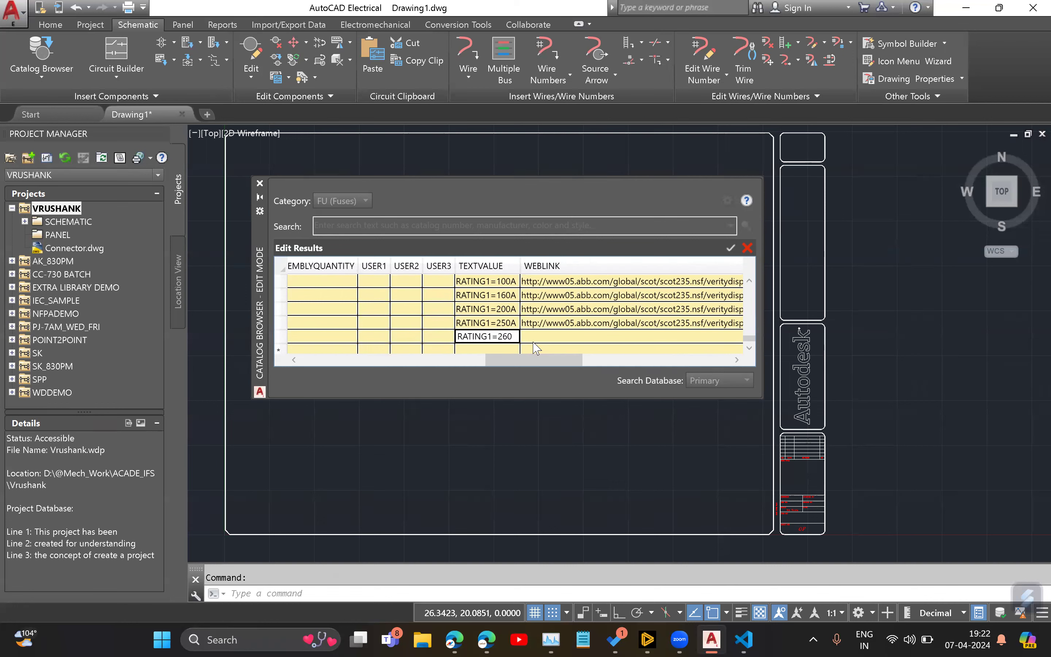
left_click(558, 338)
Step: Check the new record's remaining fields and extend its description to HIGH-VOLTAGE FUSE LINK, TYPE CMF-TCU-CUST
left_click_drag(561, 363, 678, 362)
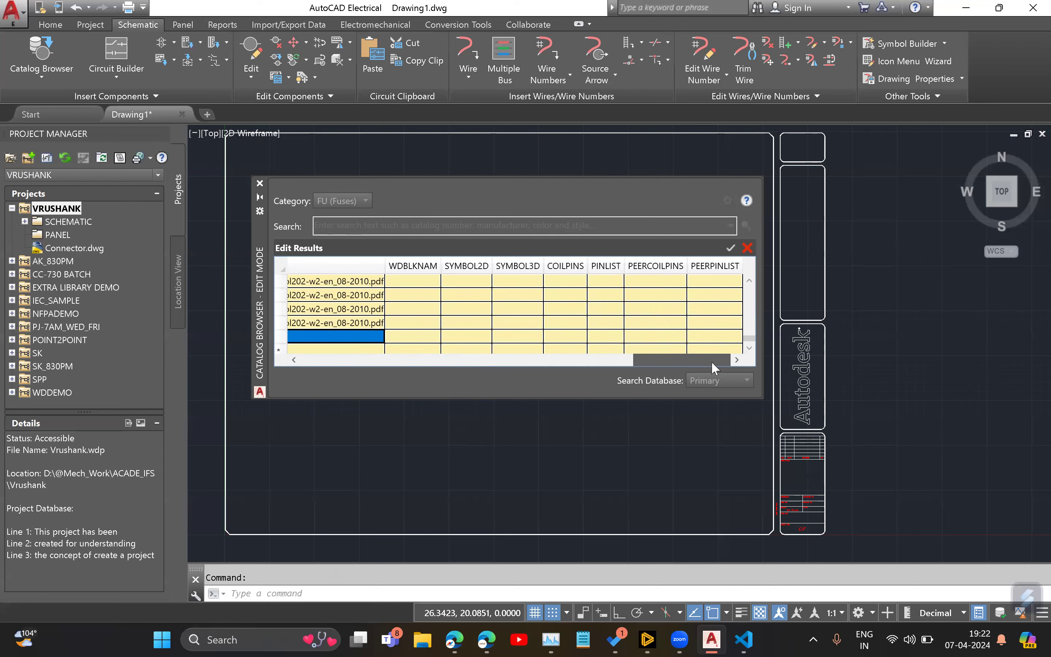
left_click_drag(711, 361, 448, 365)
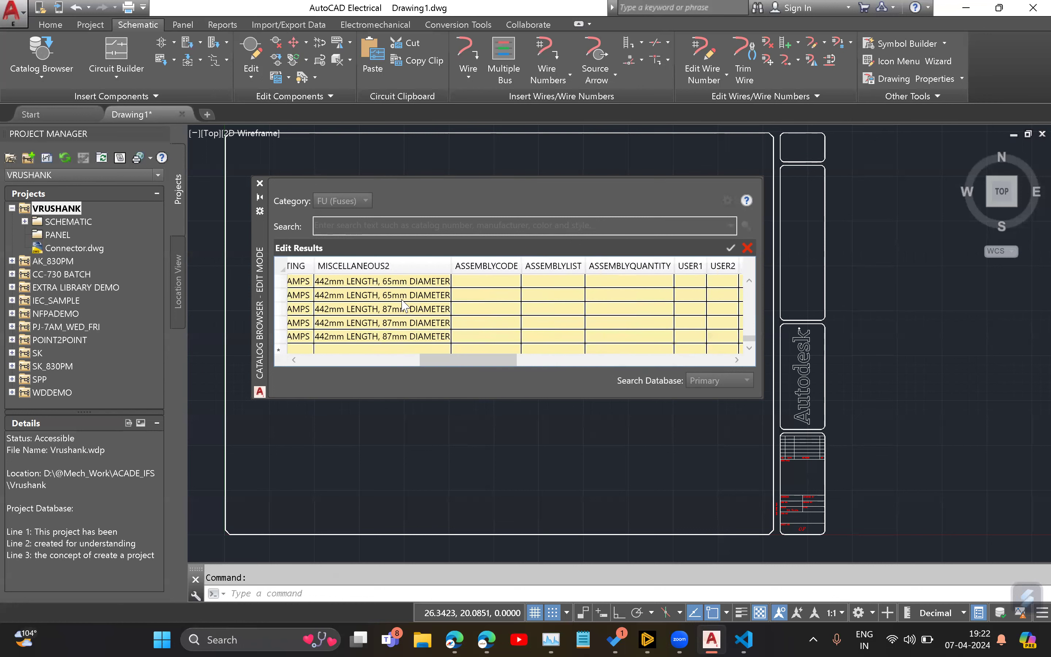
left_click_drag(447, 362, 331, 367)
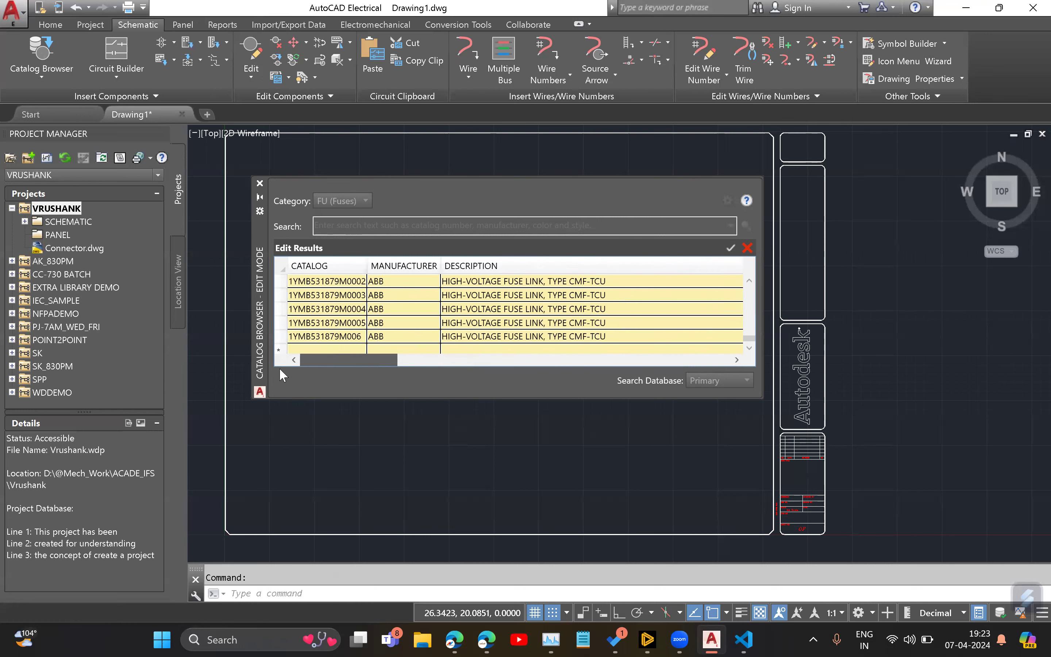
left_click(324, 338)
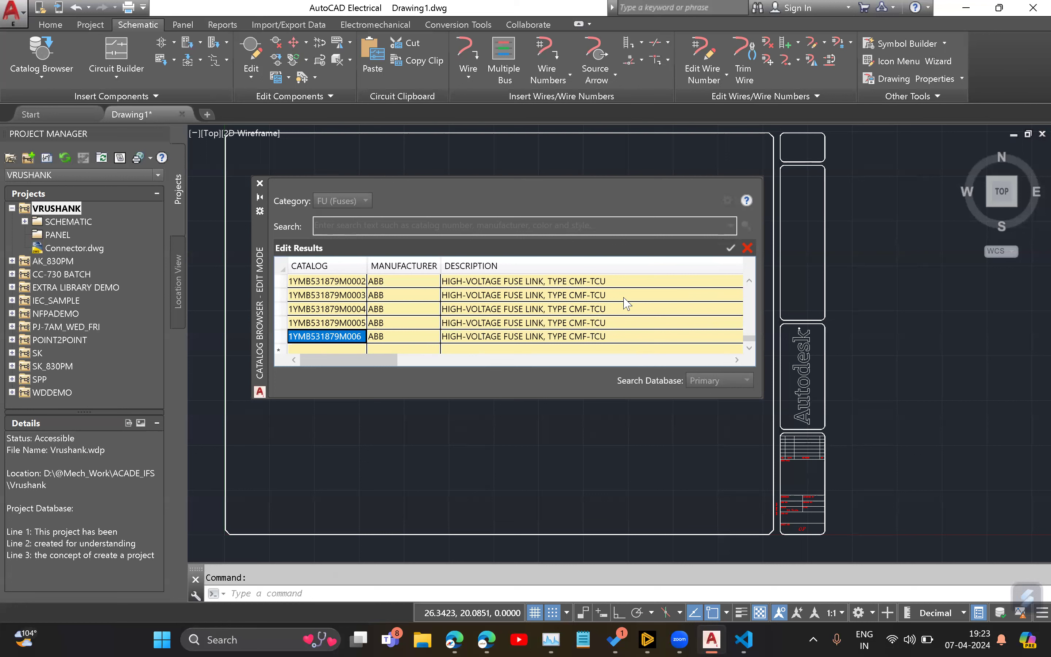
left_click(595, 337)
double_click(592, 336)
left_click(608, 334)
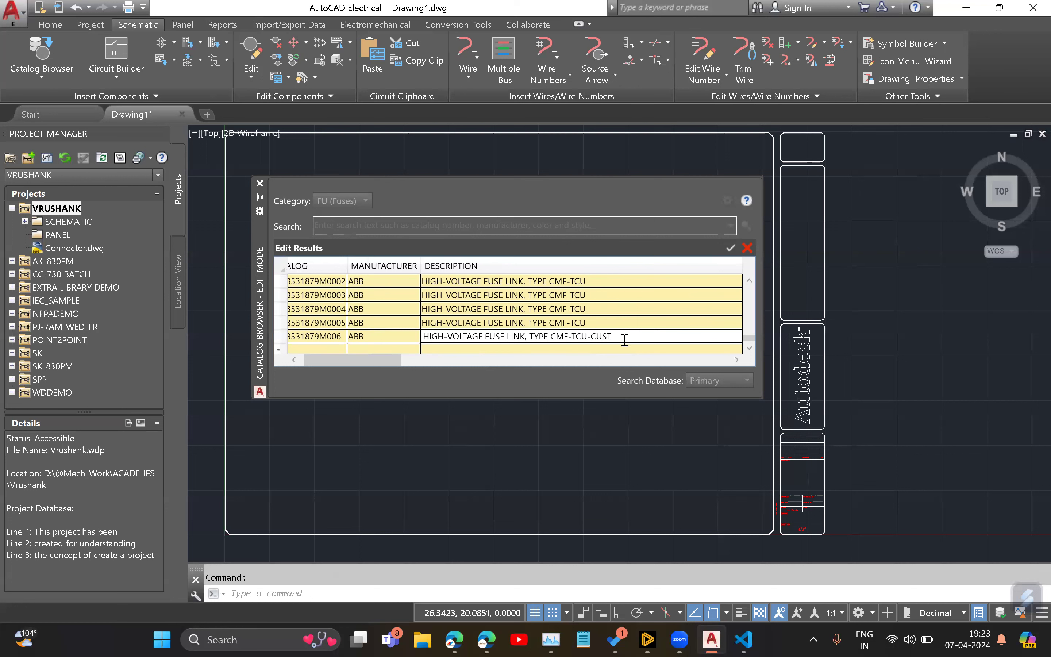
Step: Save the edited fuse records to the catalog database and close the Catalog Browser
left_click(730, 248)
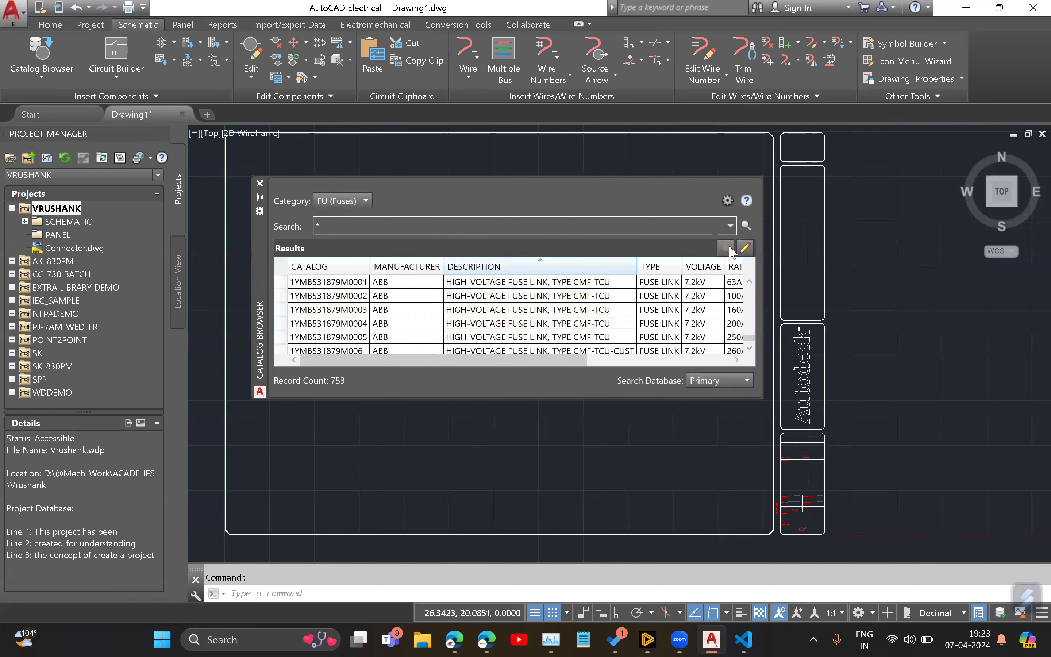
left_click_drag(423, 362, 373, 350)
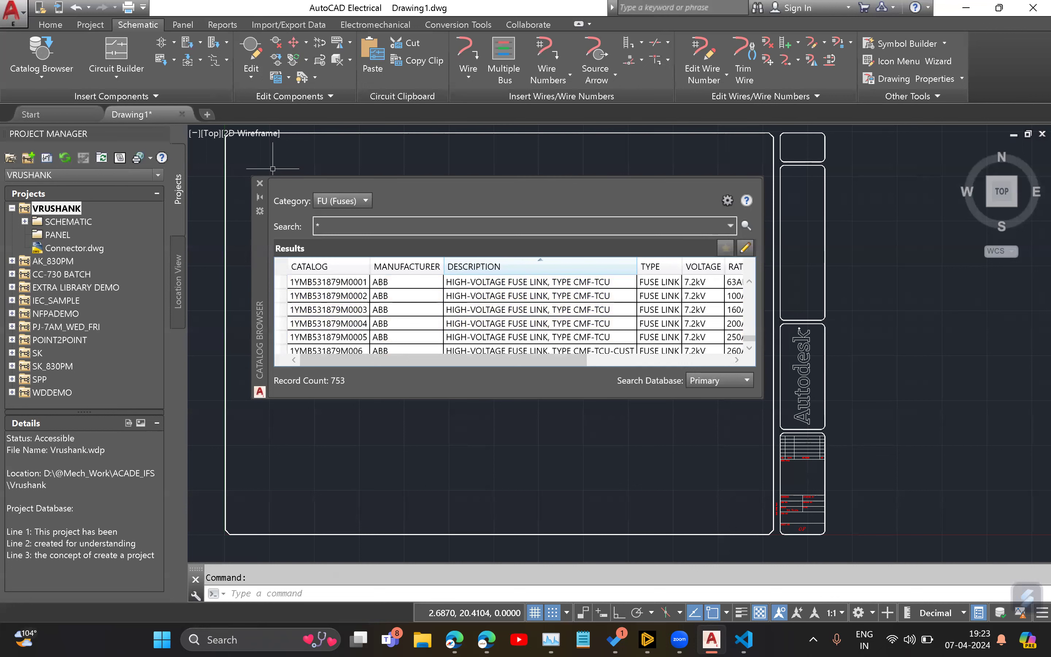
left_click(260, 182)
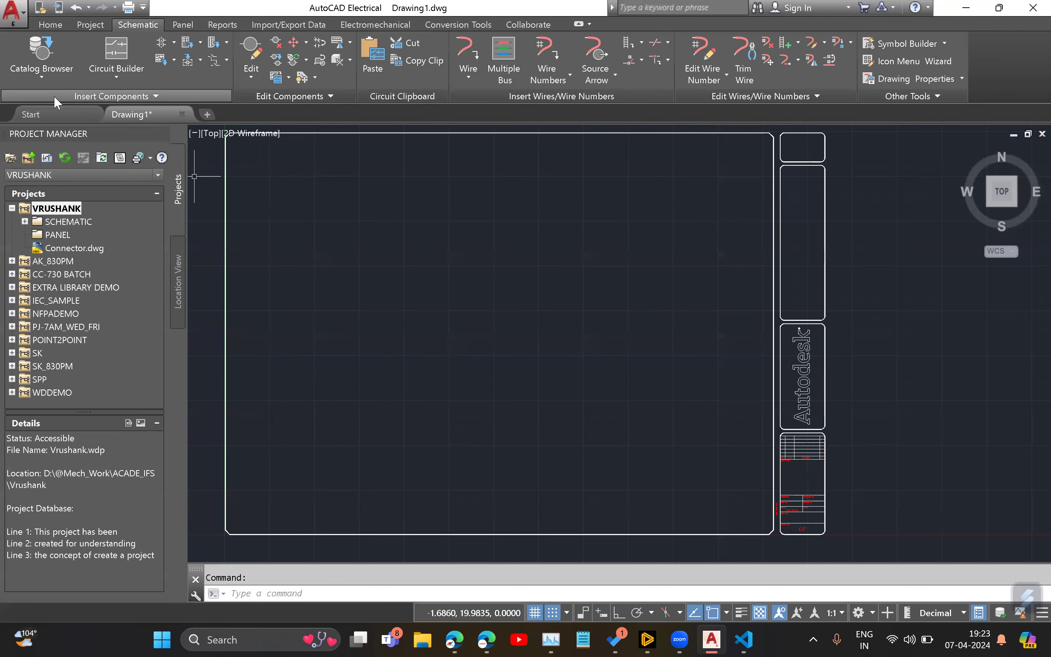
Step: Open the component icon menu for insertion and show the Fuses/Circuit Breakers/Transformers symbols
left_click(44, 75)
left_click(33, 101)
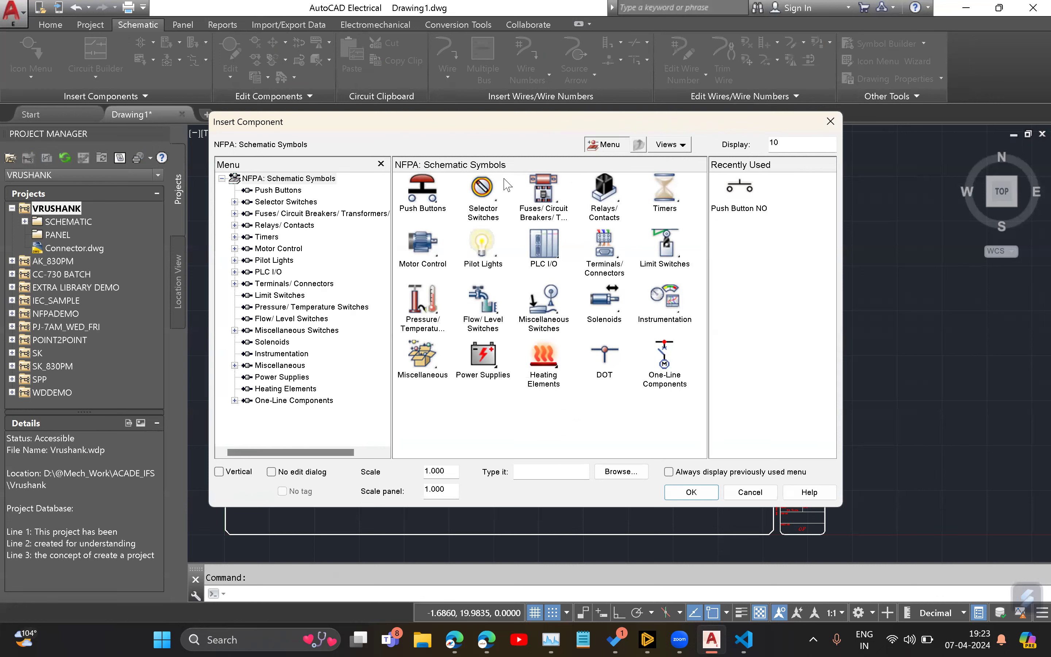
left_click(544, 196)
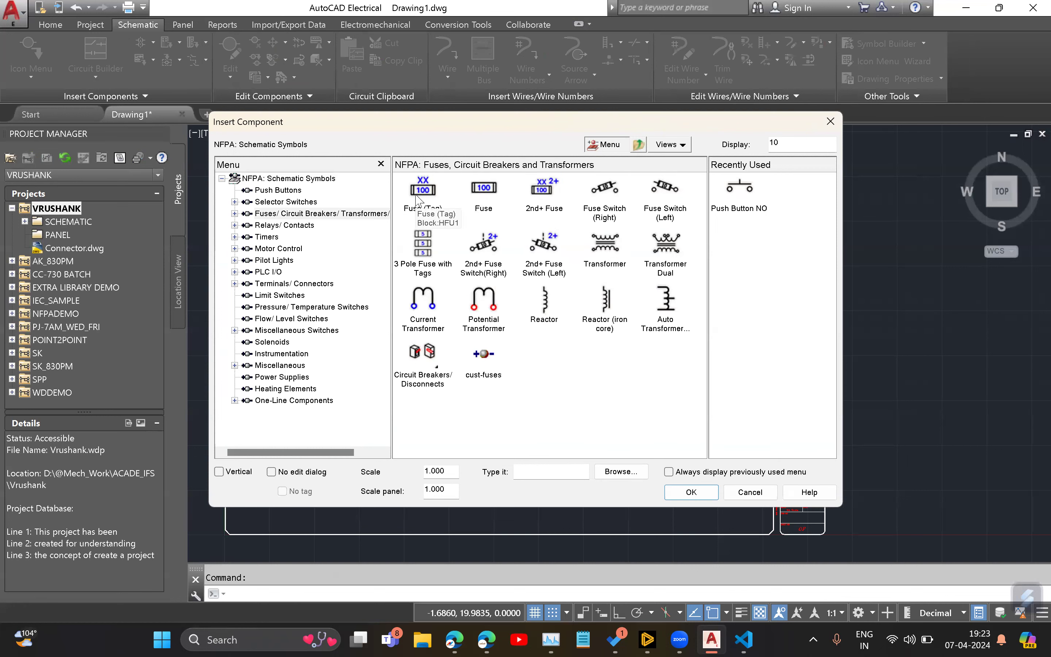
Step: Insert a Fuse (Tag) symbol near the drawing's upper area and look up catalog number 1YMB531879M006 for it
left_click(416, 200)
left_click(386, 230)
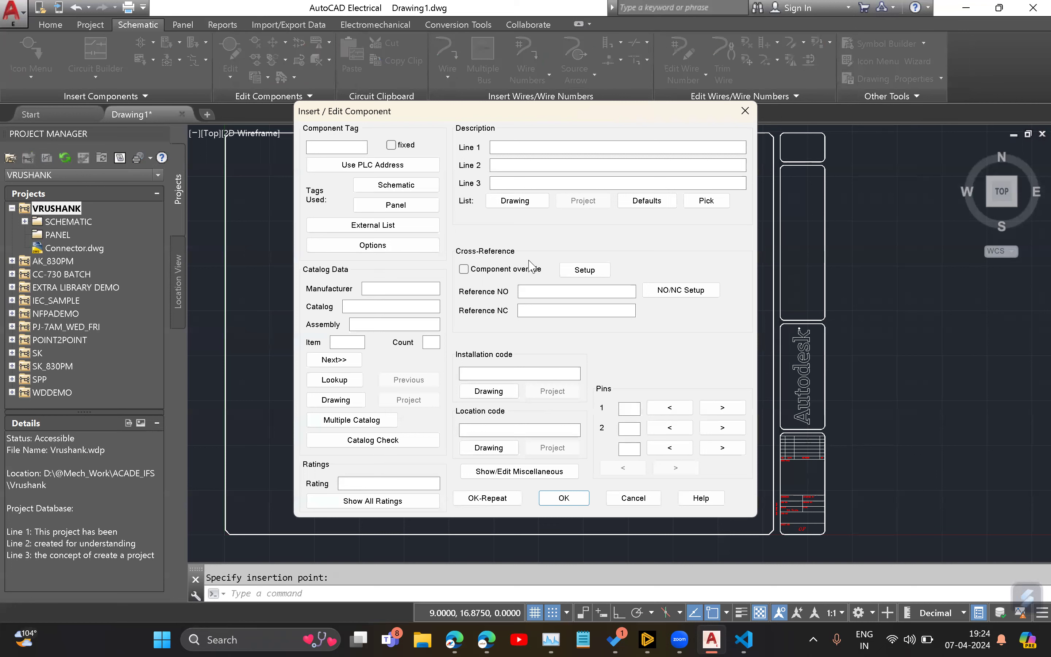
left_click(334, 380)
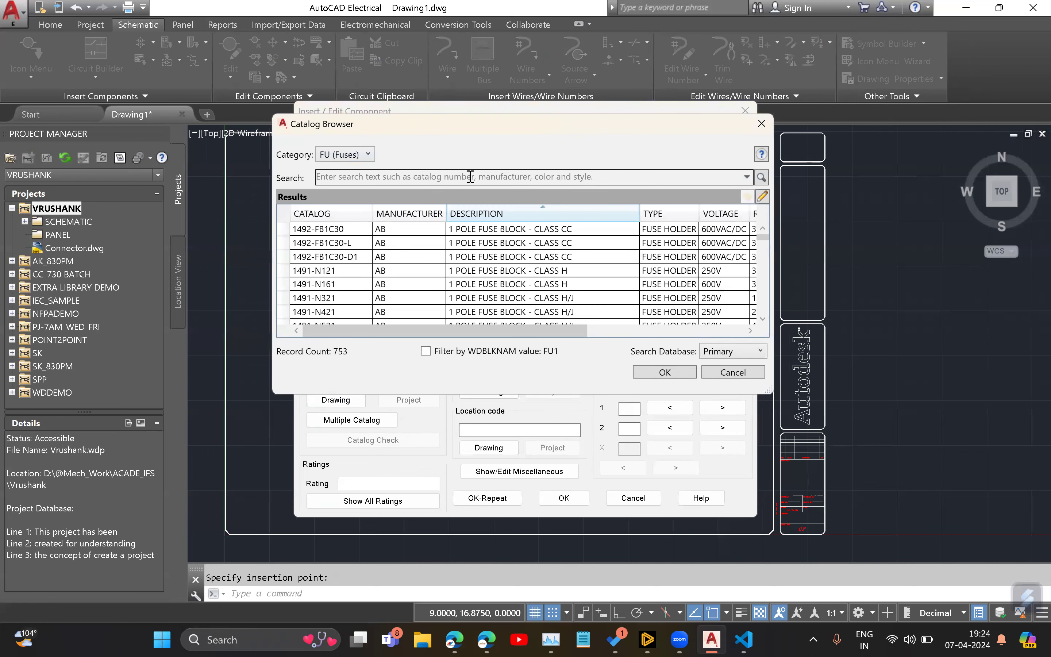
type("1YMB531879M006")
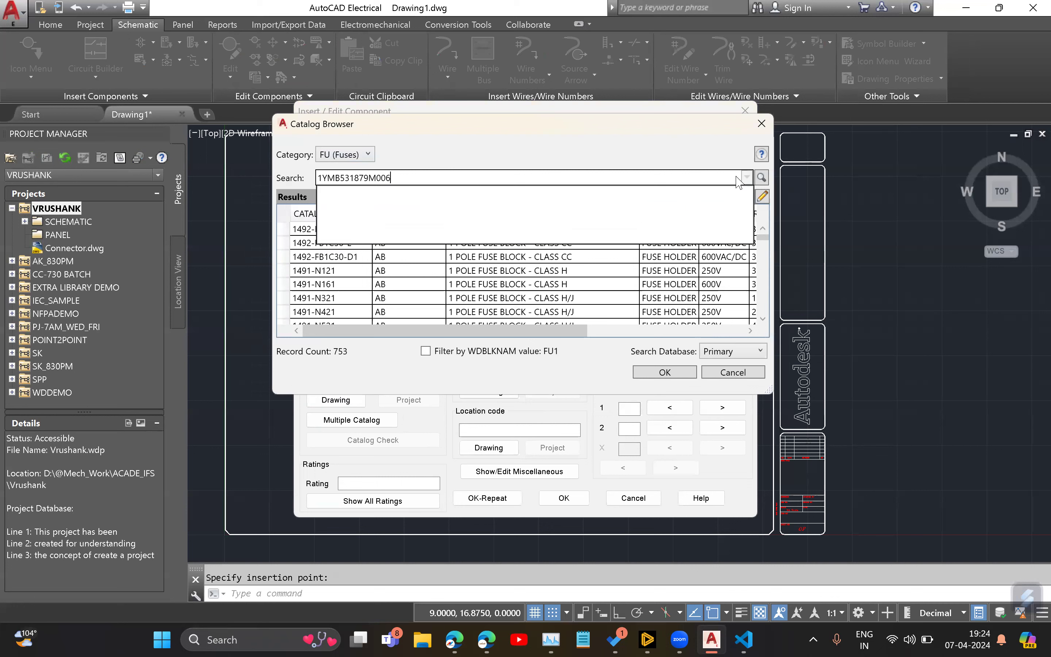
left_click(761, 177)
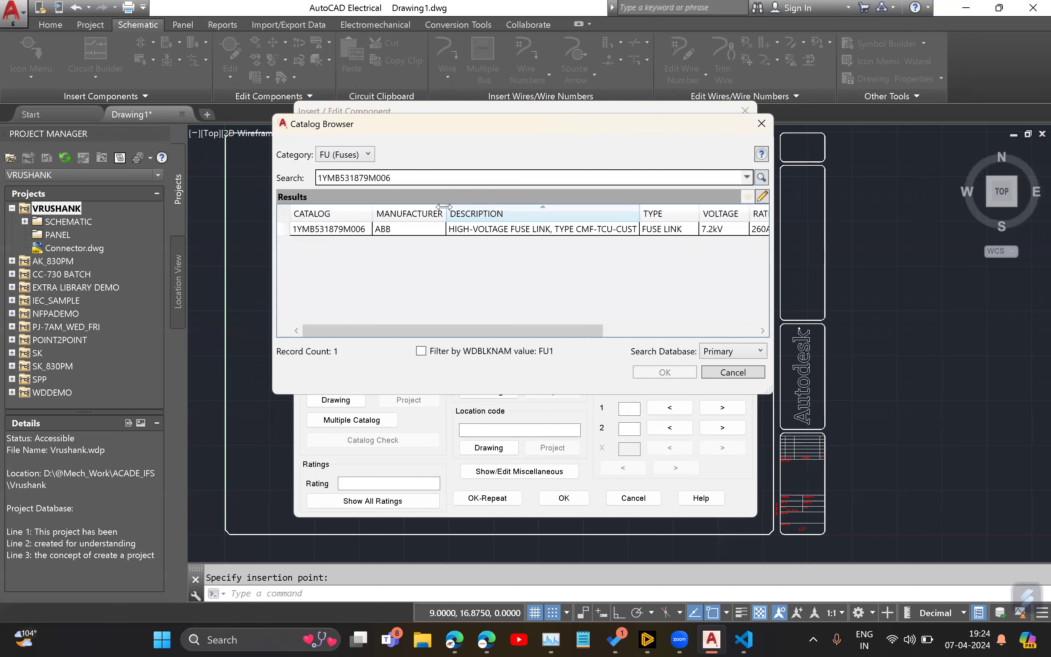
Step: Assign the ABB 1YMB531879M006 record to the fuse and finish the component without mapping the symbol to the catalog number
left_click_drag(472, 330, 518, 330)
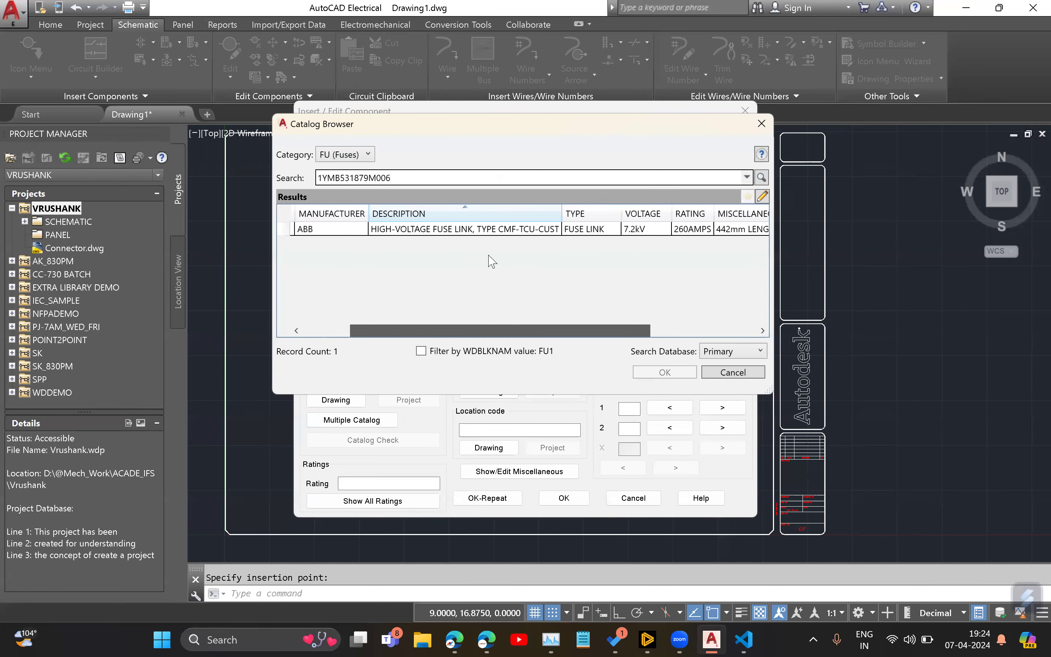
left_click(530, 230)
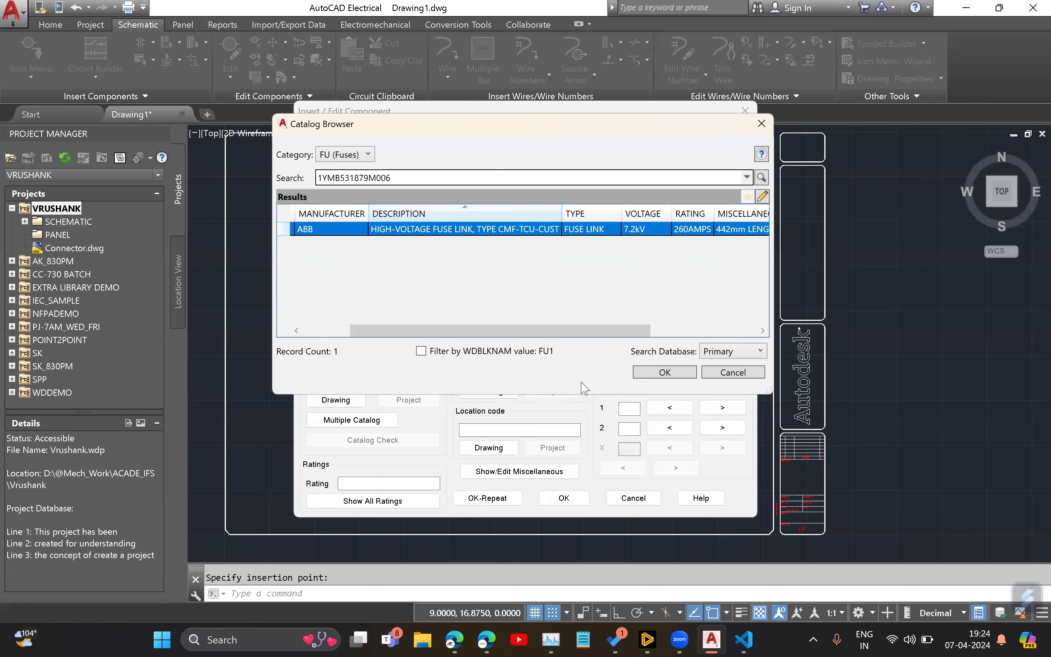
left_click(663, 372)
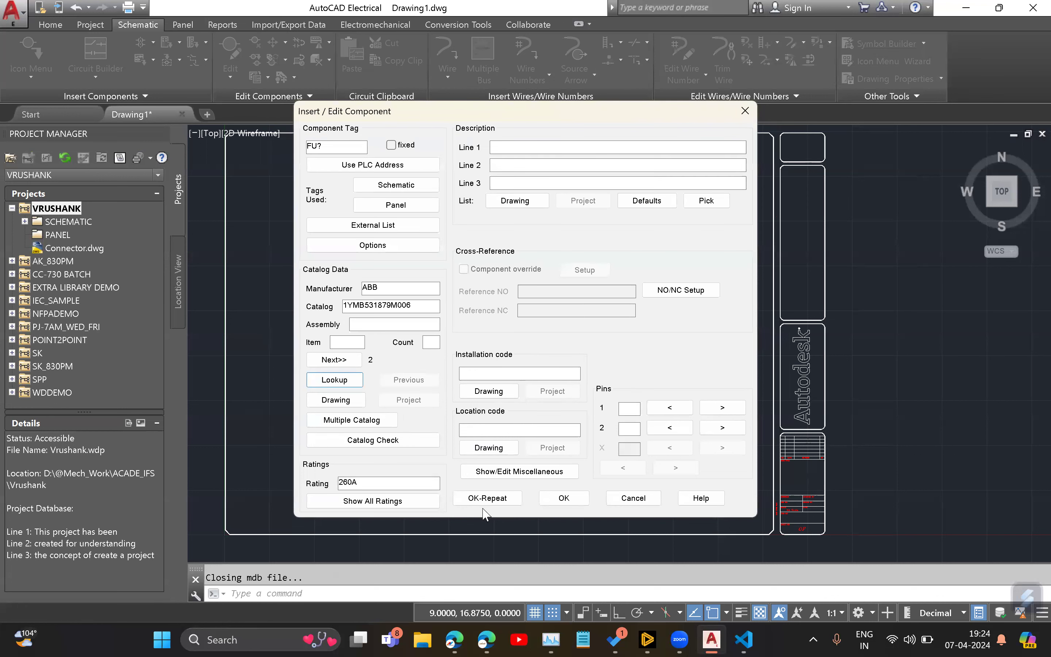
left_click(564, 498)
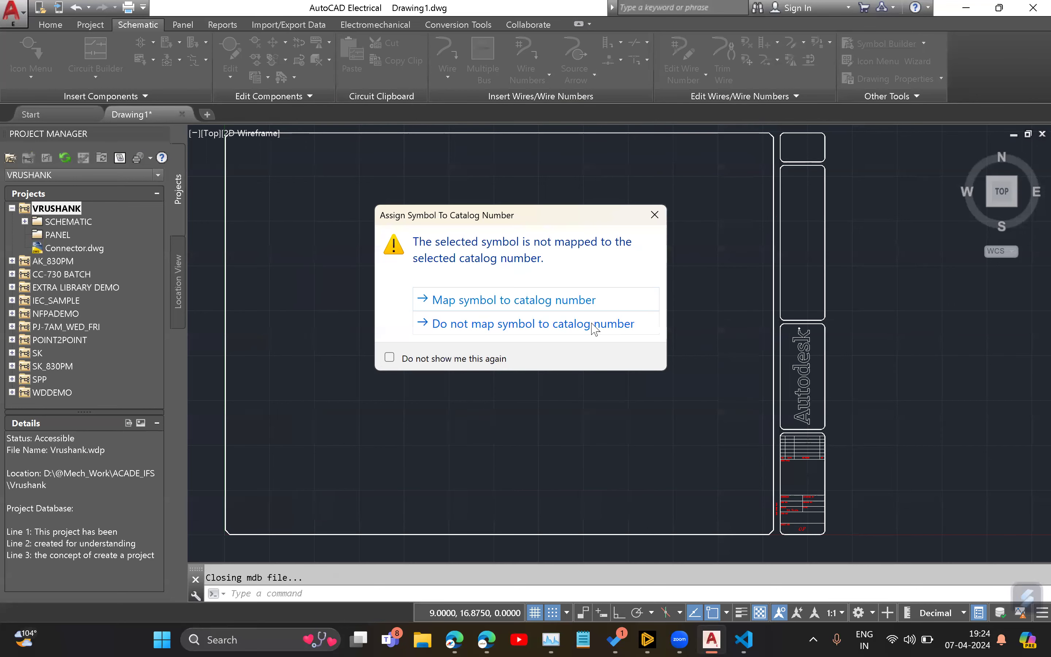
left_click(485, 324)
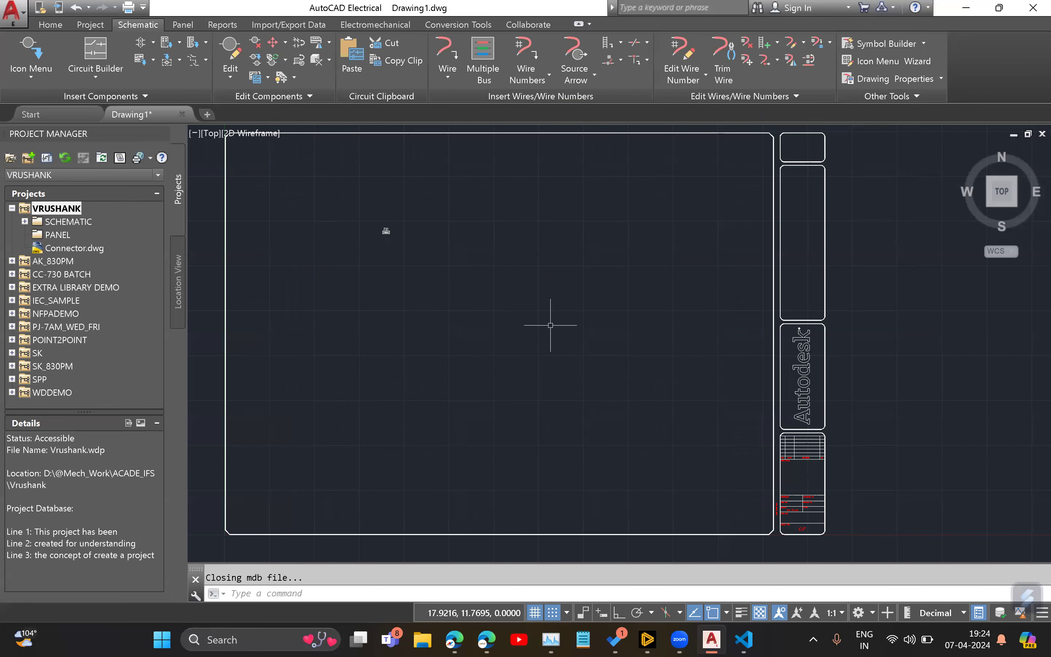
Step: Switch to Ansys Discovery and save the open design as tEMP in the Downloads folder
mouse_move(743, 639)
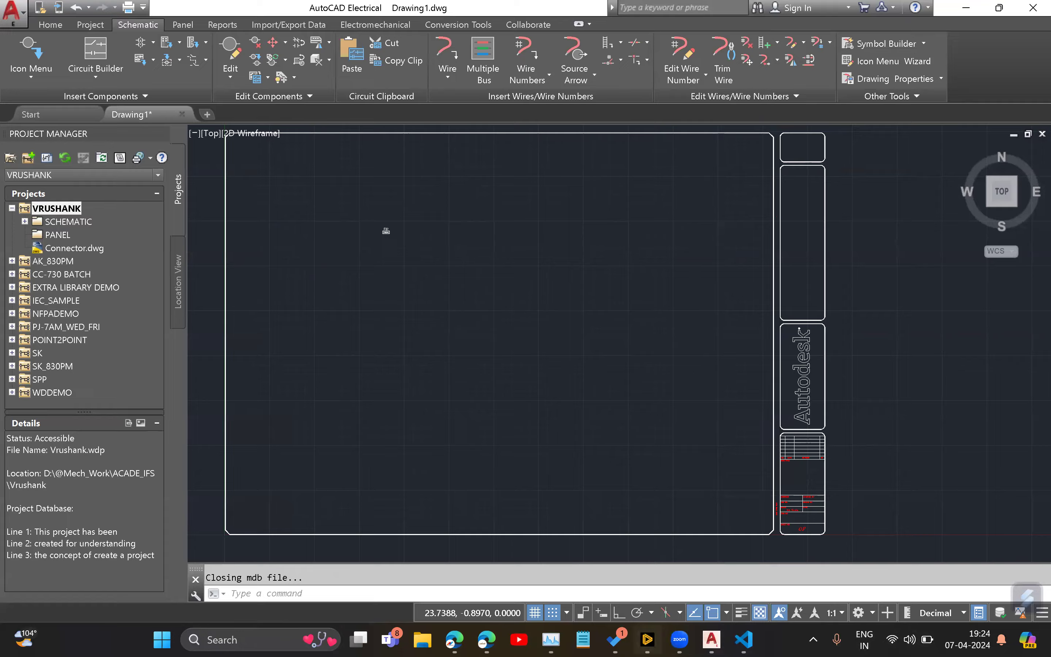
left_click(647, 639)
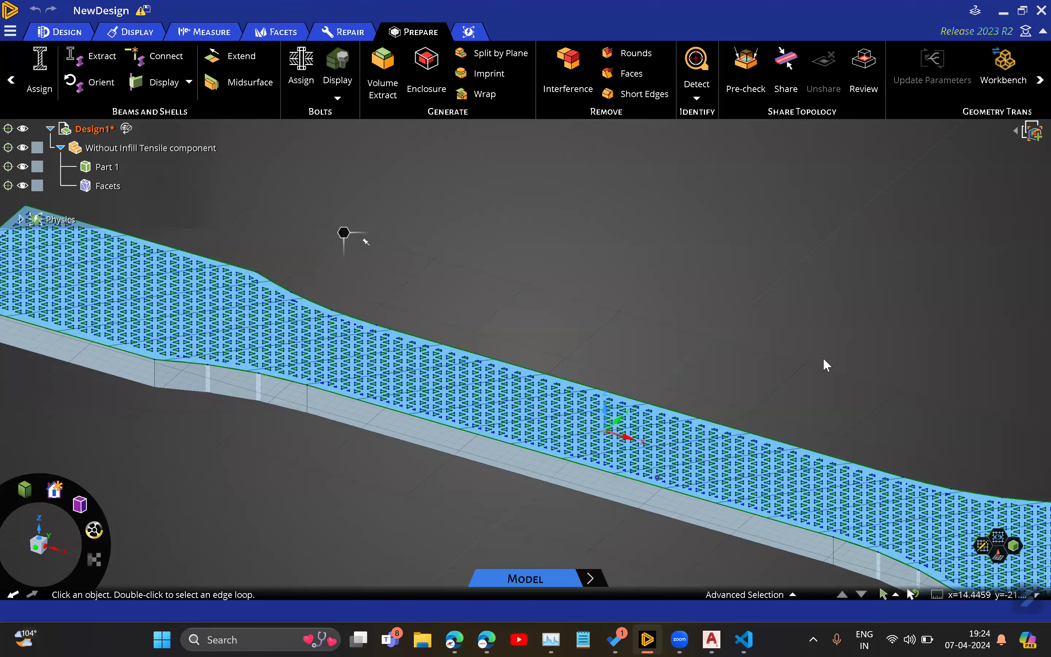
key("ctrl+s")
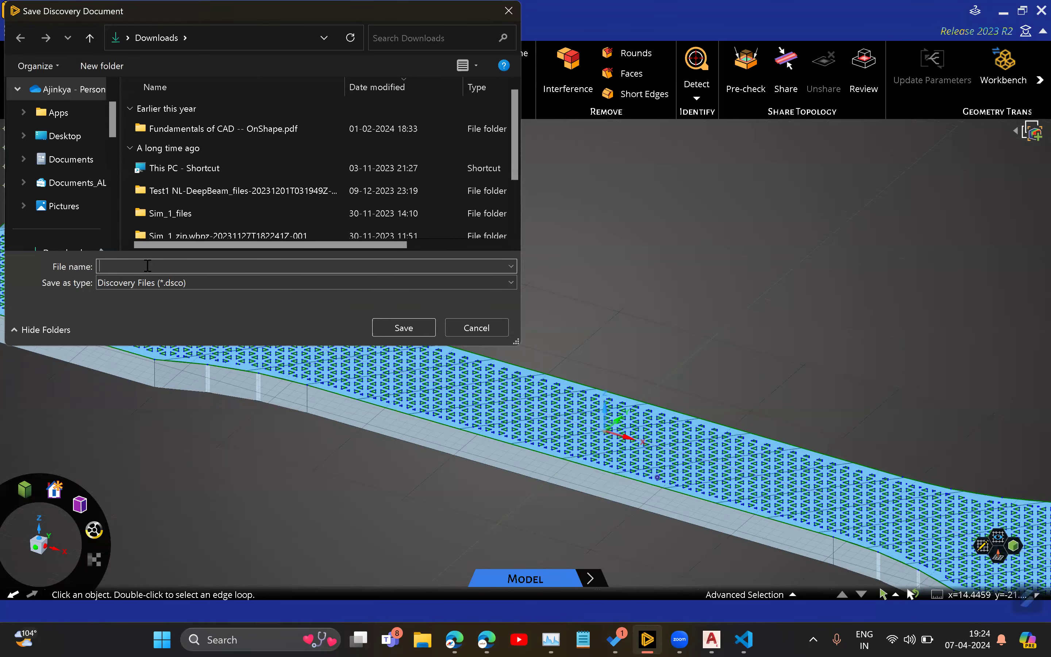
type("tEMP")
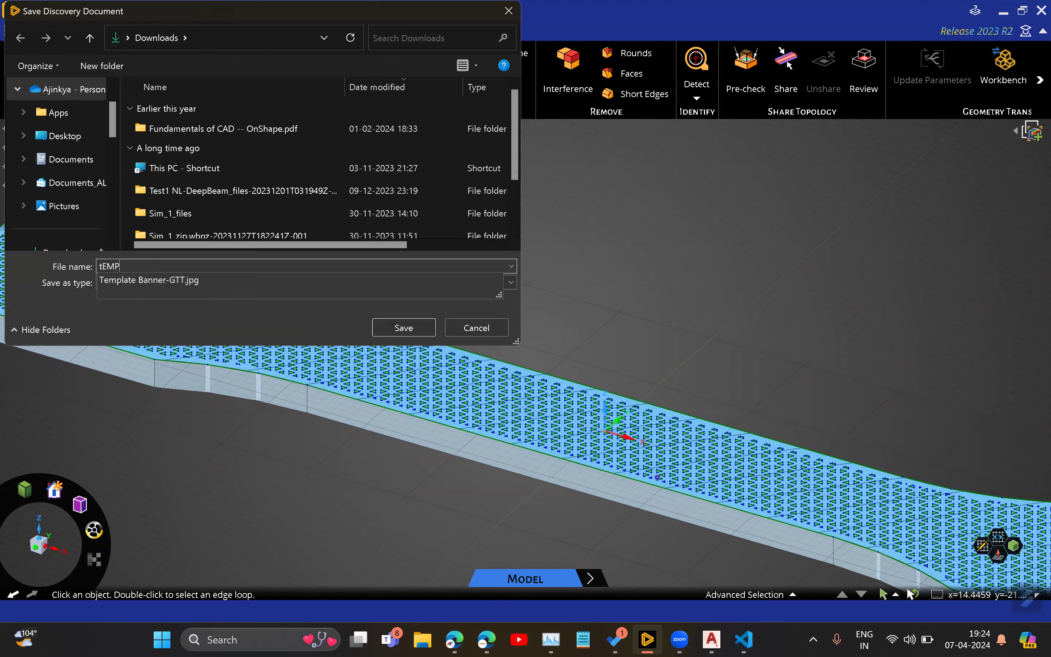
left_click(404, 328)
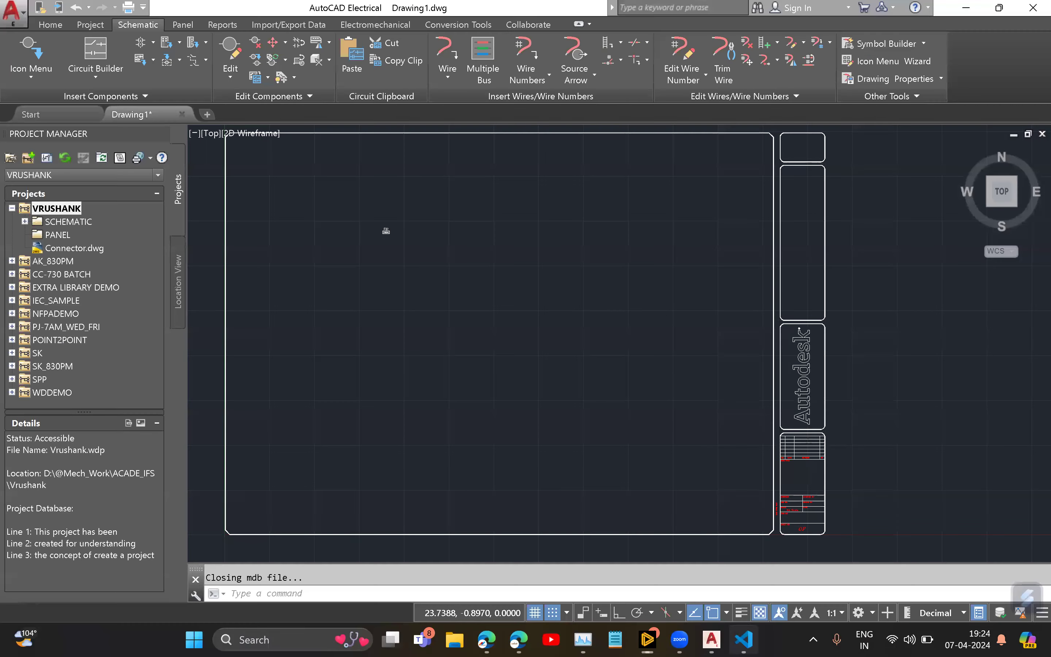
Step: Switch to the notes in Visual Studio Code and mark the Catalog Database line with -- DONE
key("alt+Tab")
left_click(376, 200)
type("DPO")
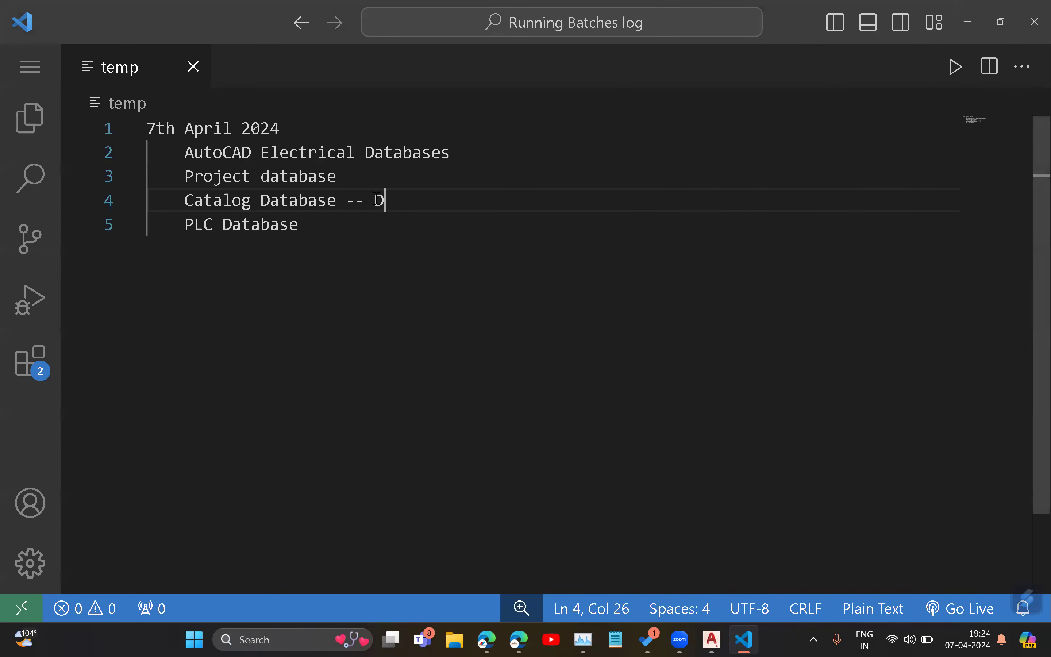
key("BackSpace")
key("BackSpace")
type("ONE")
left_click(447, 150)
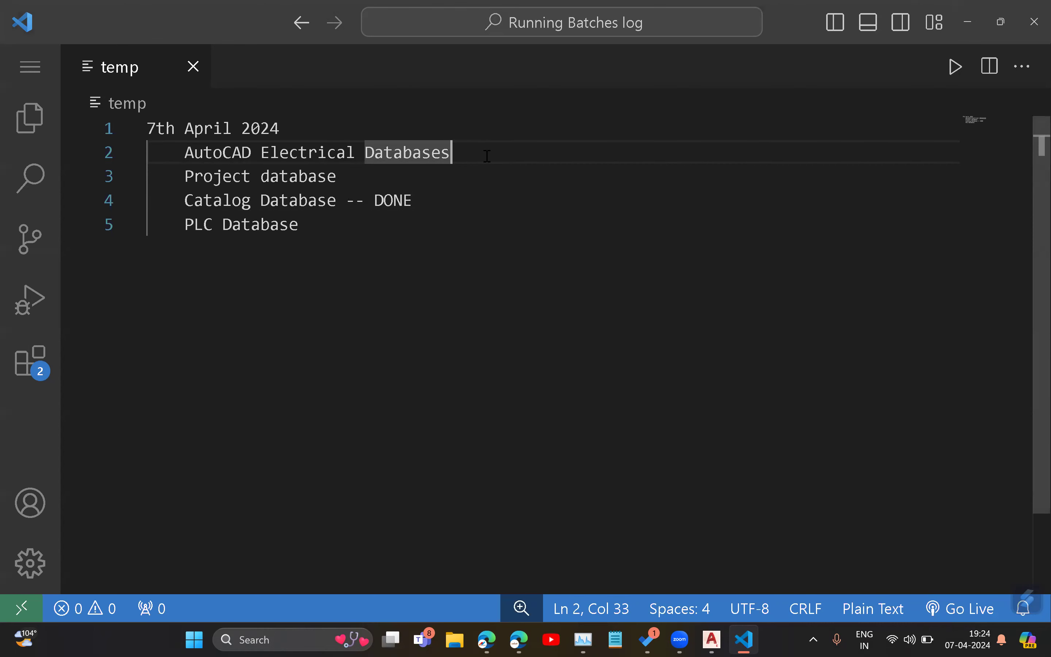
Step: Return to AutoCAD Electrical and delete the inserted fuse symbol from the drawing
left_click(967, 22)
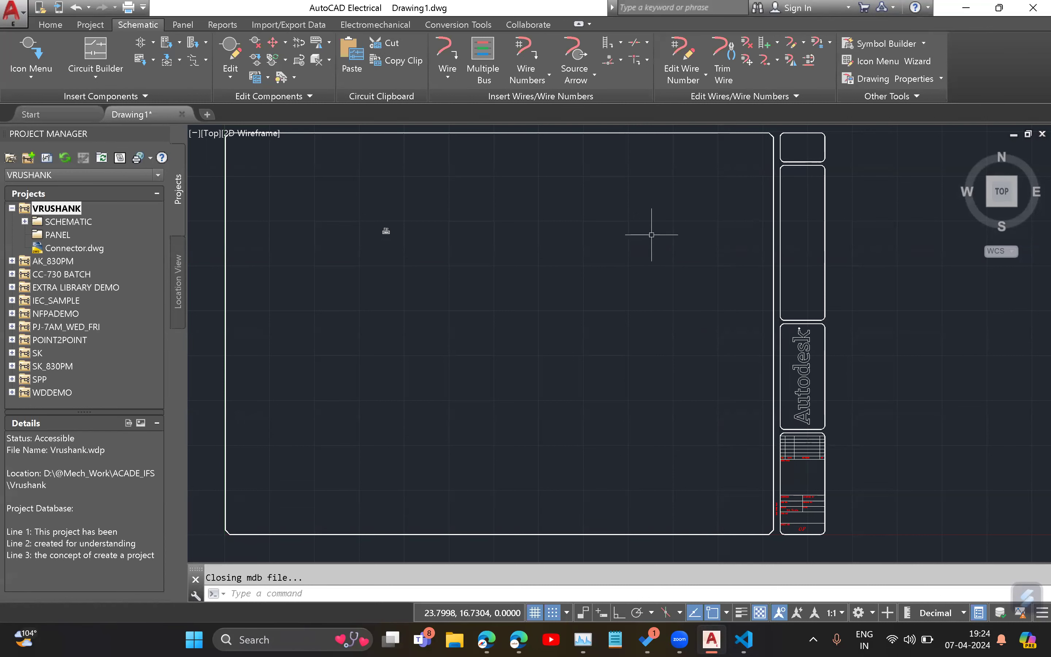
scroll(391, 237, "up", 5)
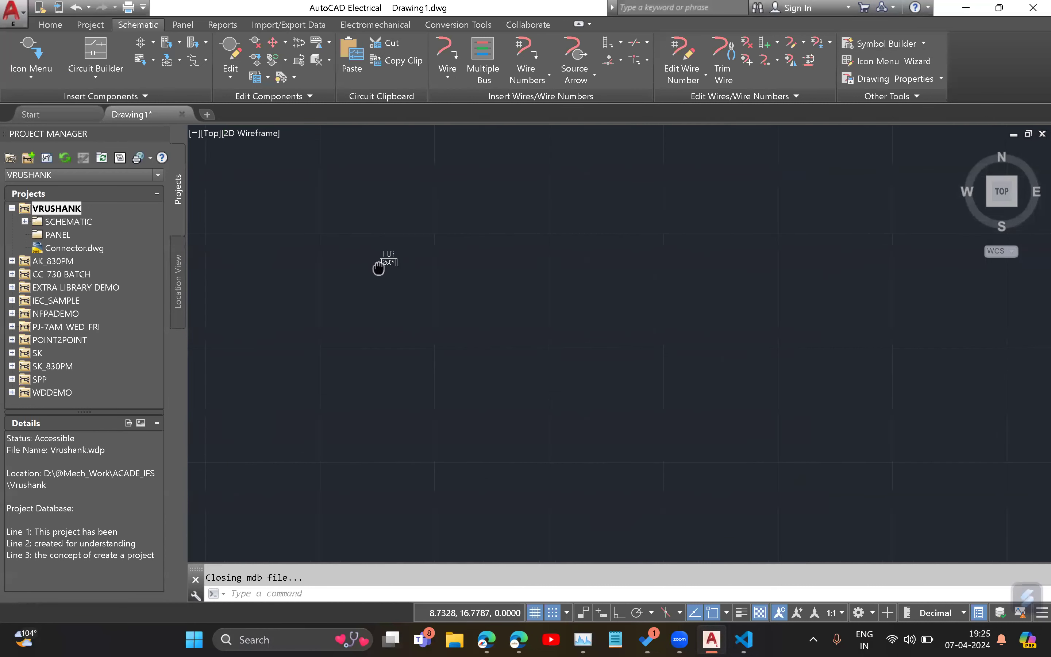
left_click(513, 321)
left_click(406, 227)
key("Delete")
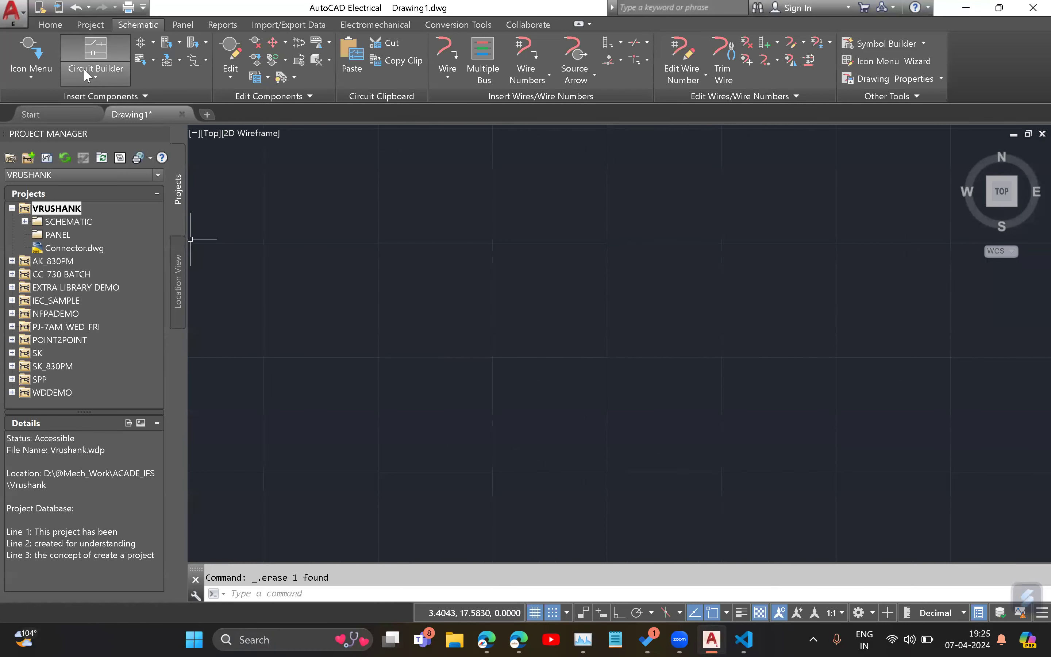
Step: Use Circuit Builder to place the 3ph Motor Circuit Horizontal - FVNR template for configuration, accepting the WD_M block with project settings
left_click(91, 77)
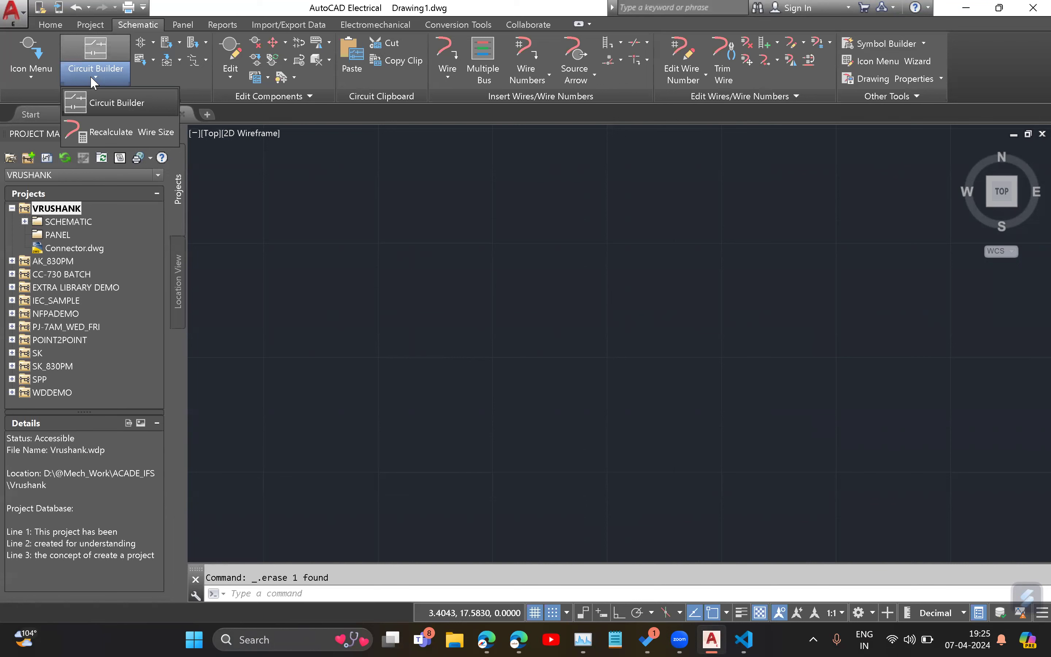
left_click(93, 100)
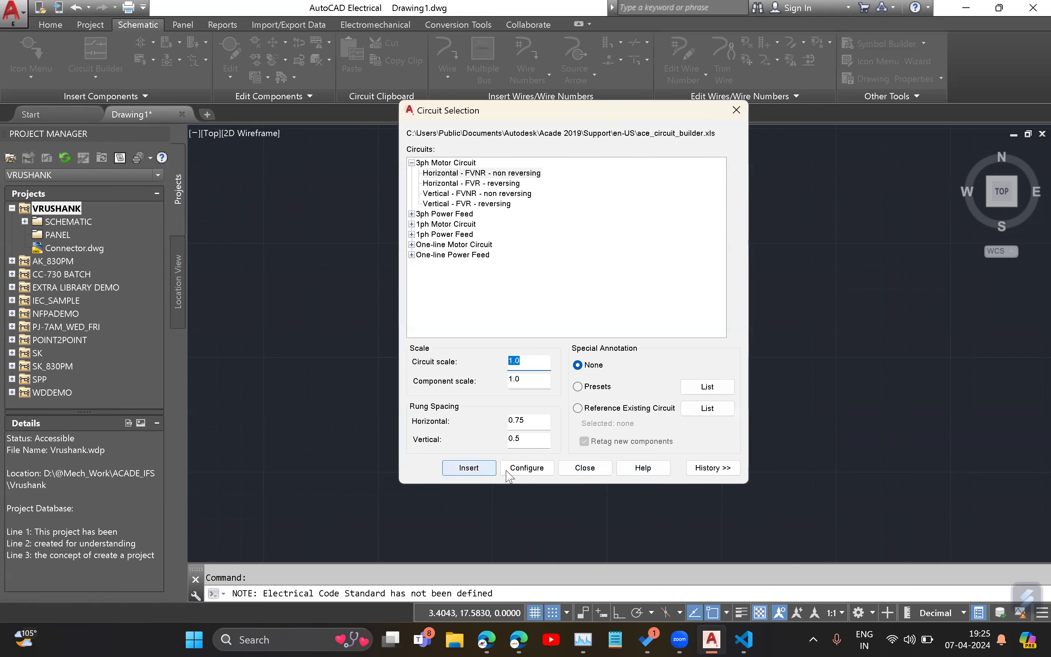
left_click(522, 472)
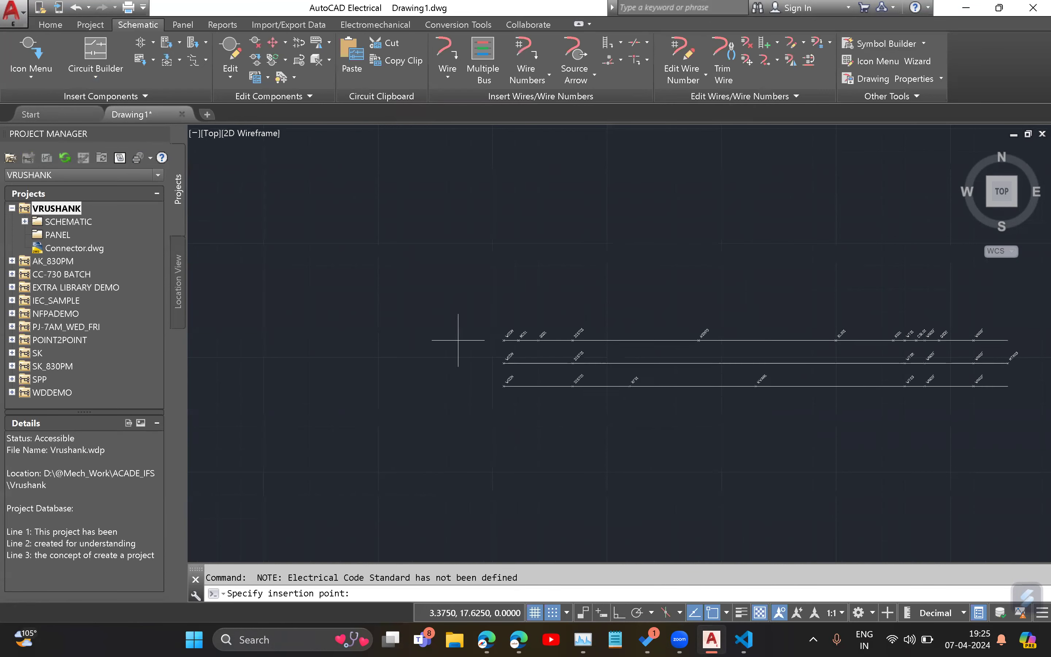
left_click(364, 293)
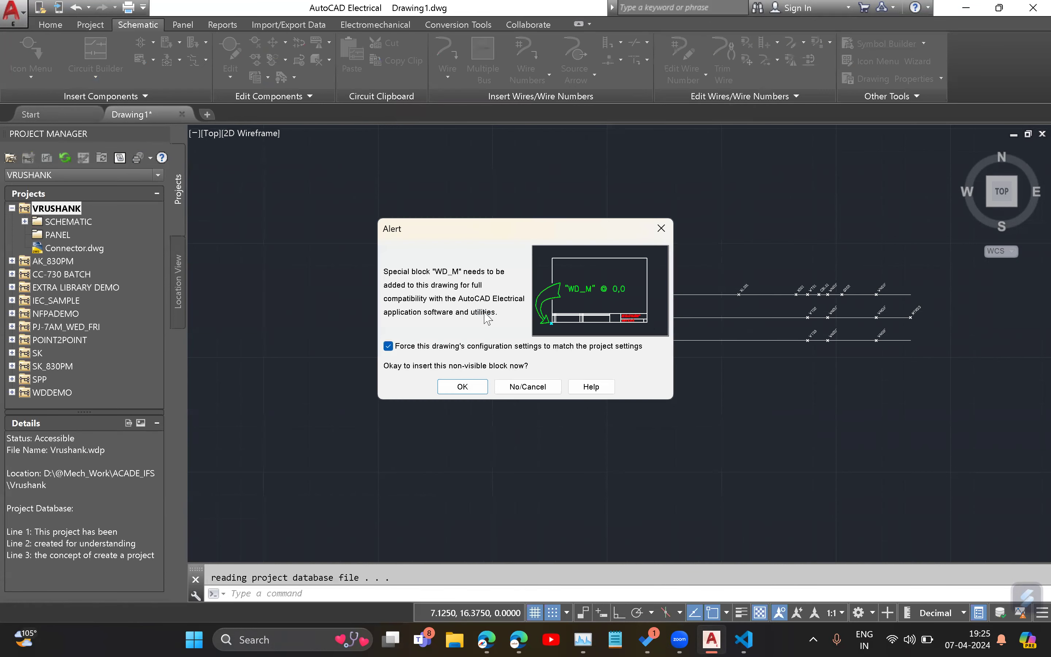
left_click(462, 386)
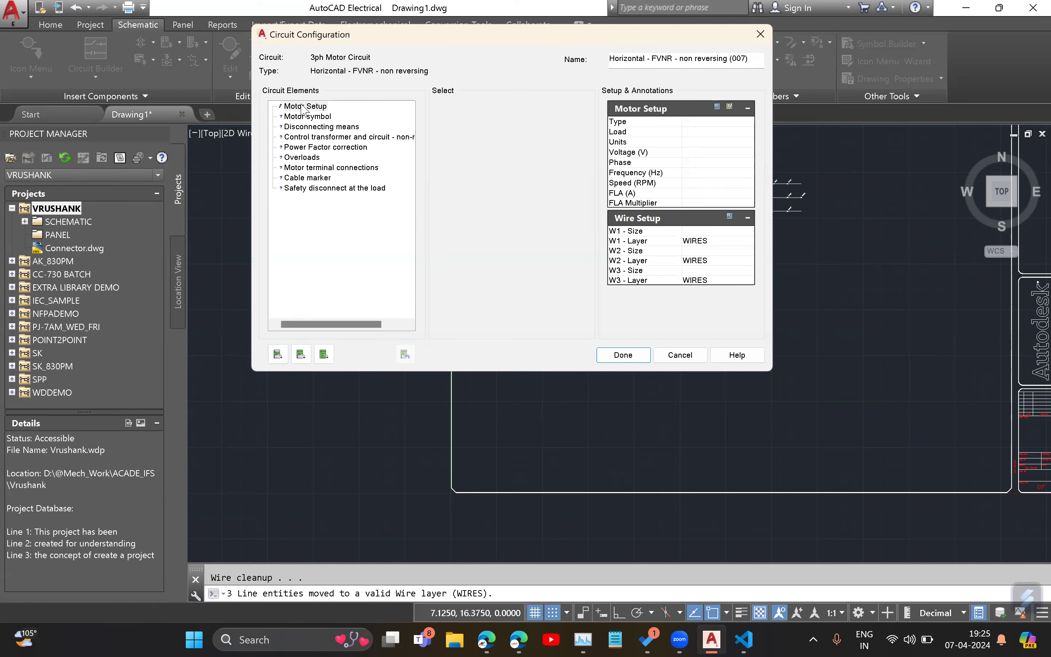
Step: Open the motor selection for Motor Setup and examine the motor records in the electrical standards database
left_click(717, 107)
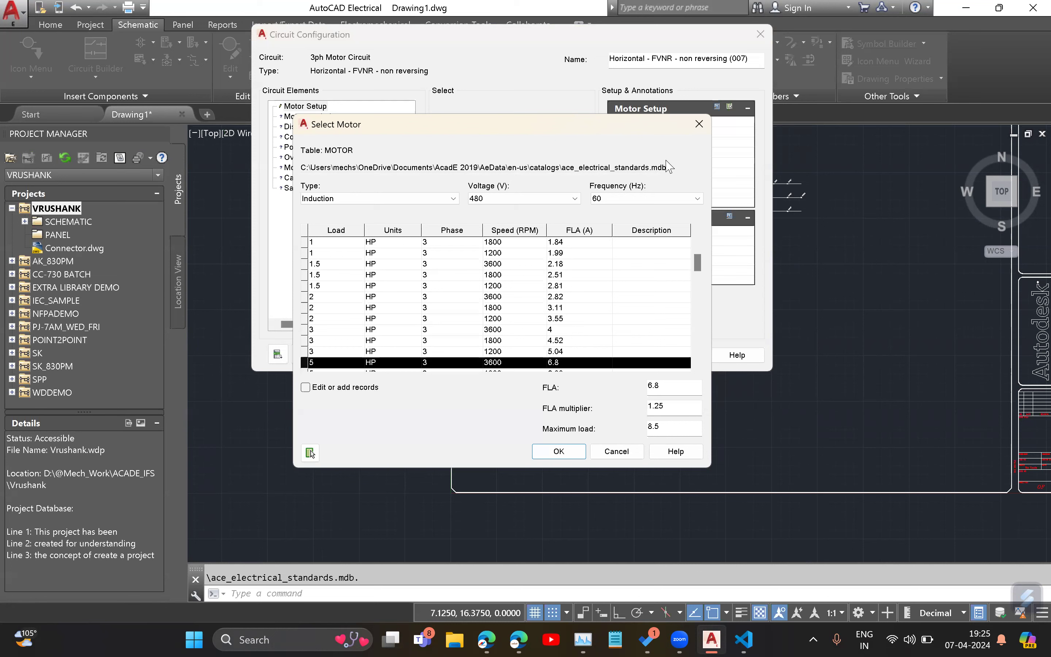
scroll(410, 315, "down", 12)
scroll(413, 327, "down", 8)
scroll(399, 328, "up", 4)
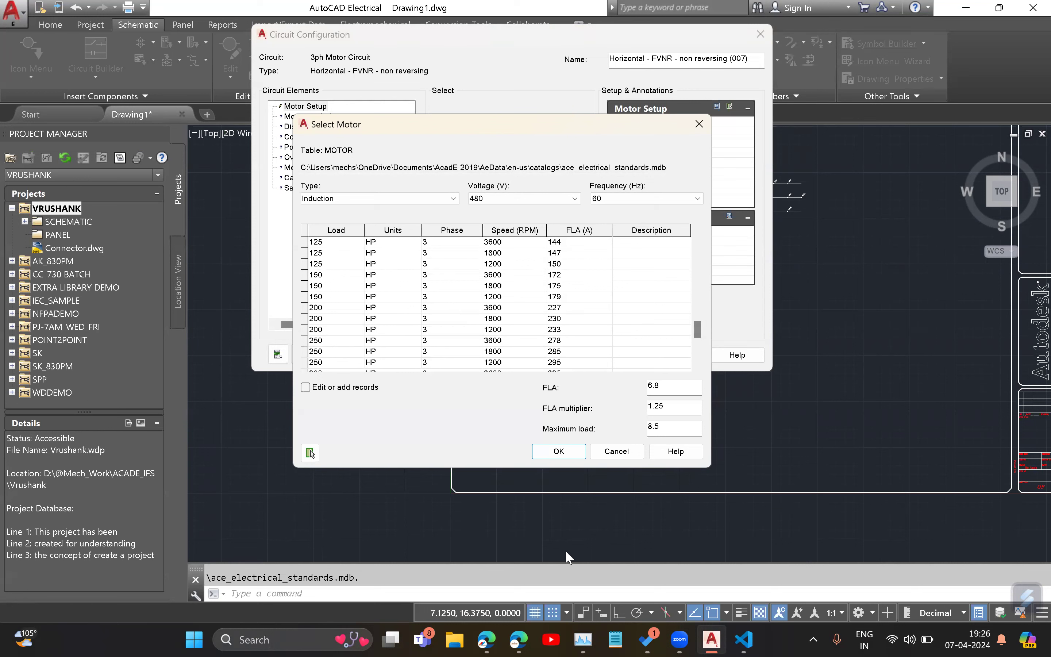
Step: Highlight the AutoCAD Electrical Databases heading in the Visual Studio Code notes and return to AutoCAD Electrical
key("alt+Tab")
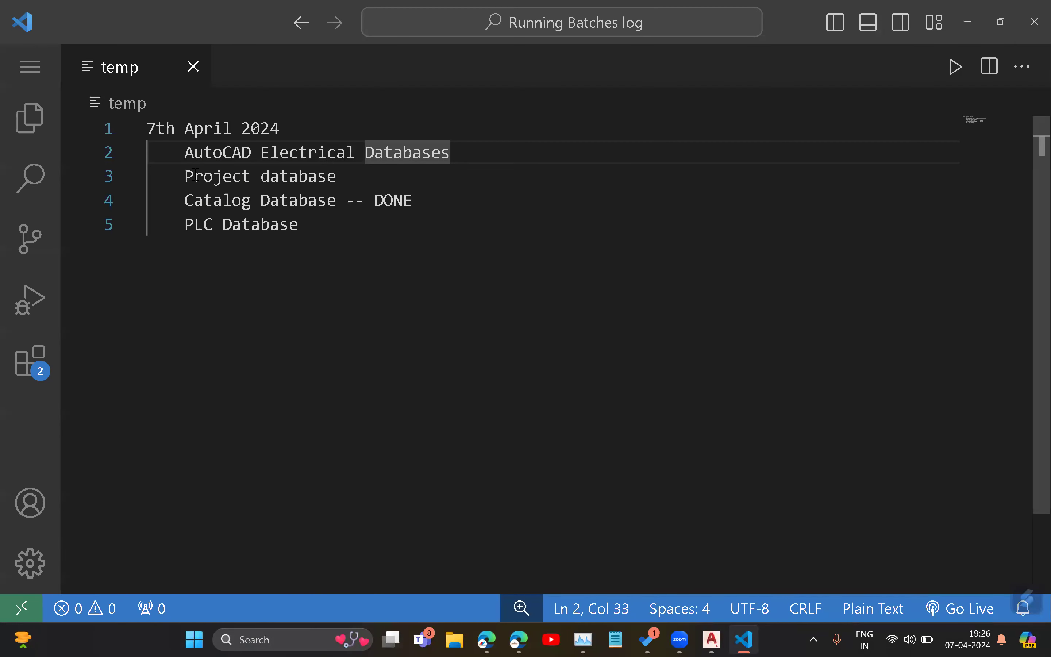
left_click_drag(185, 152, 441, 152)
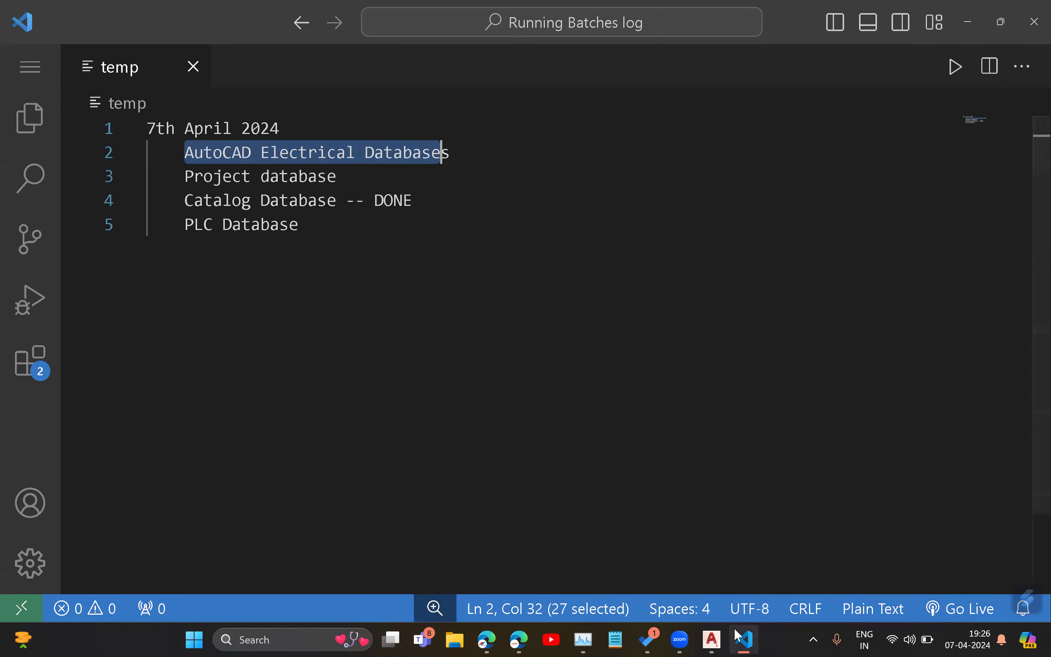
key("alt+Tab")
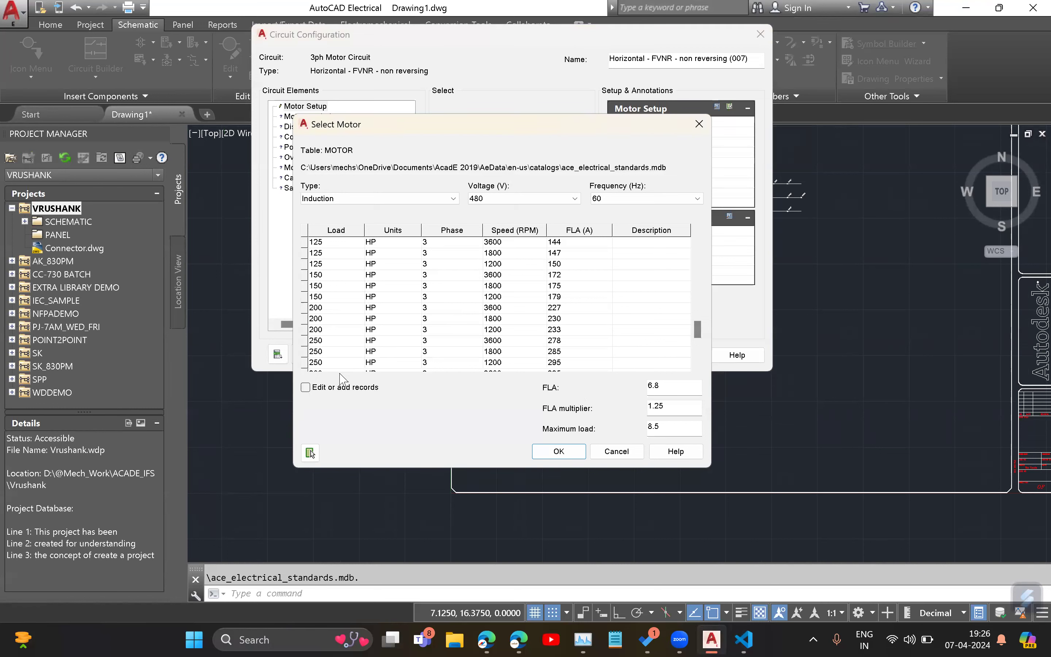
Step: Enable editing or adding of motor records and select the Load cell of the blank row at the table's end
left_click(329, 395)
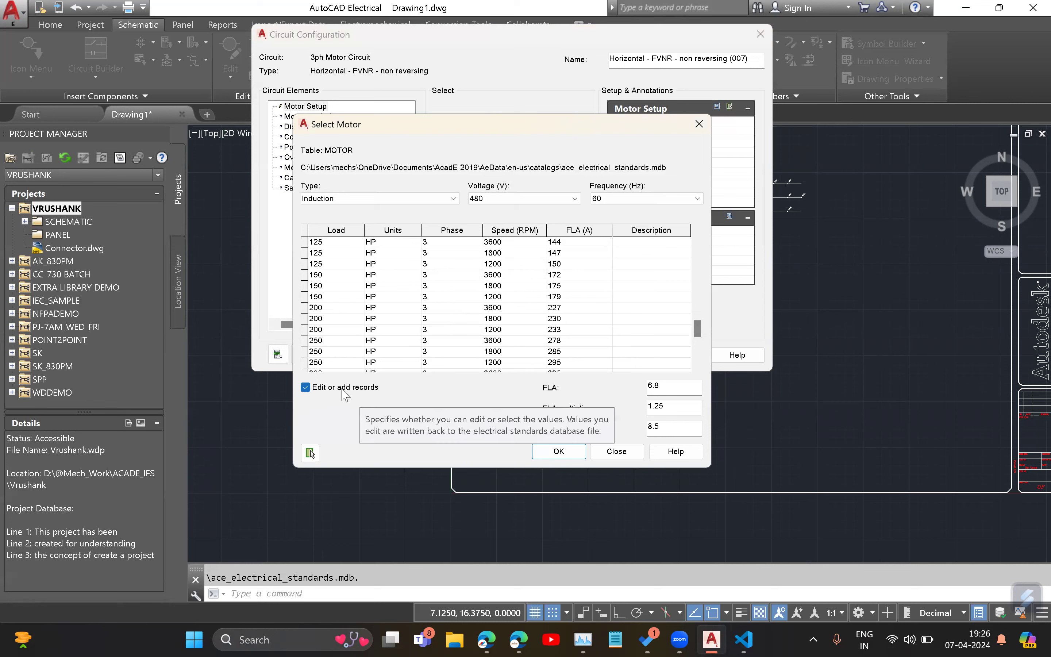
scroll(665, 341, "down", 5)
left_click(337, 367)
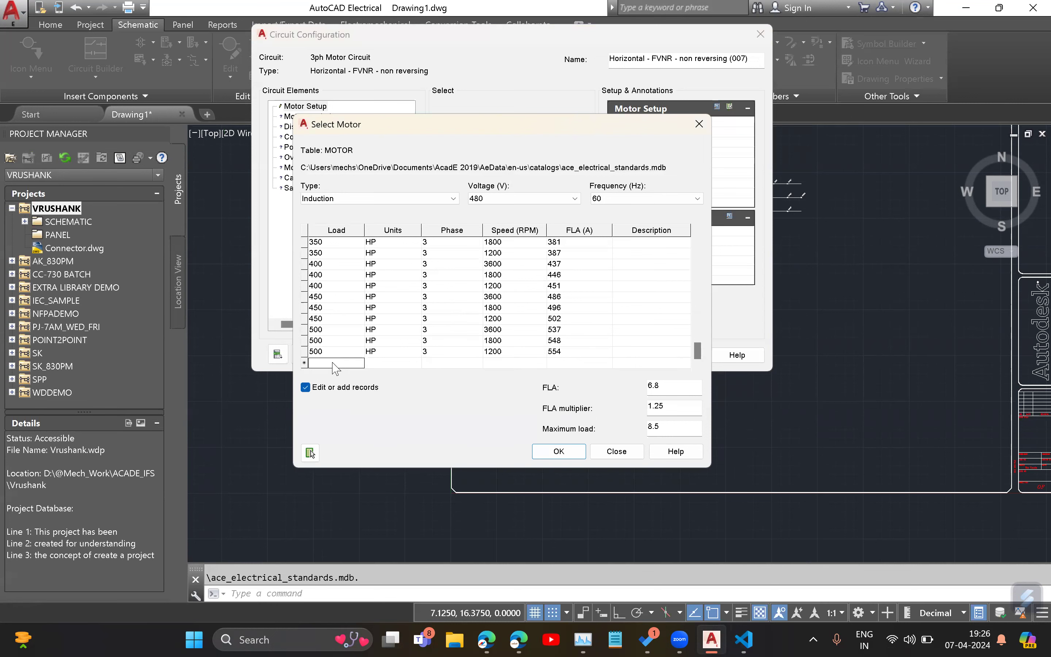
Step: Close the motor selection and cancel the circuit configuration, discarding the inserted circuit template
left_click(613, 451)
left_click(680, 355)
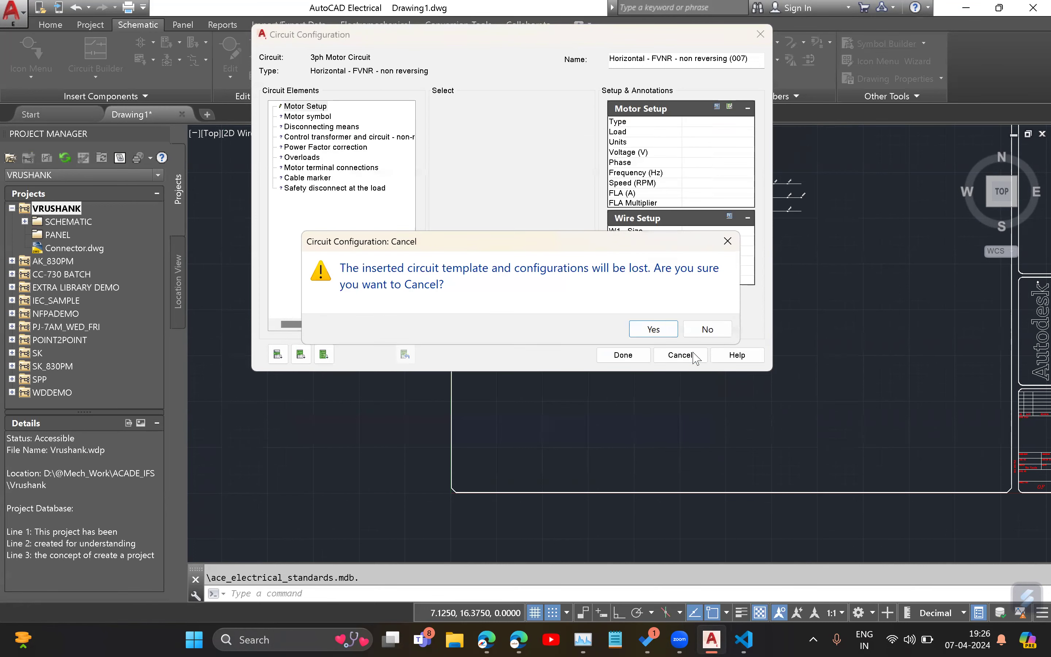
left_click(653, 330)
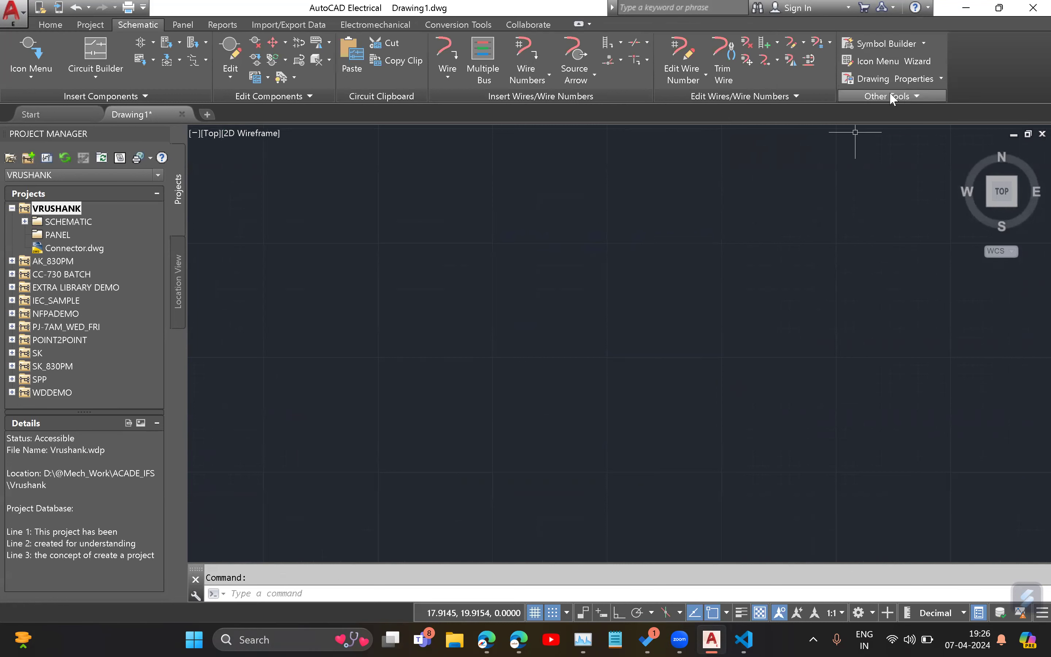
Step: Open the Electrical Standards Database Editor and expand its IEC table group
left_click(900, 94)
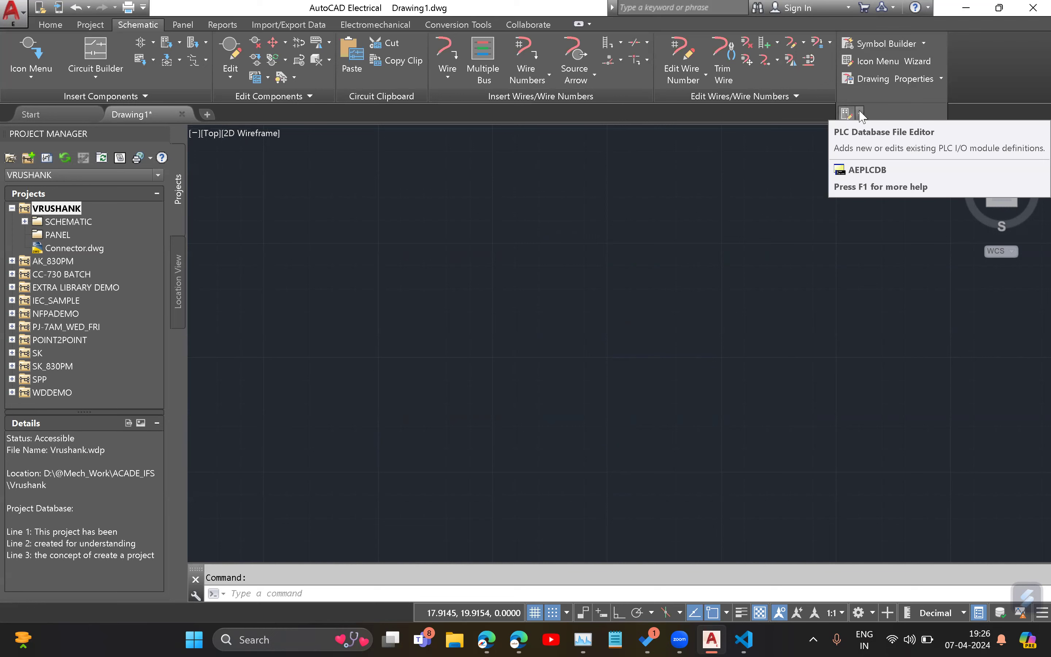
left_click(860, 115)
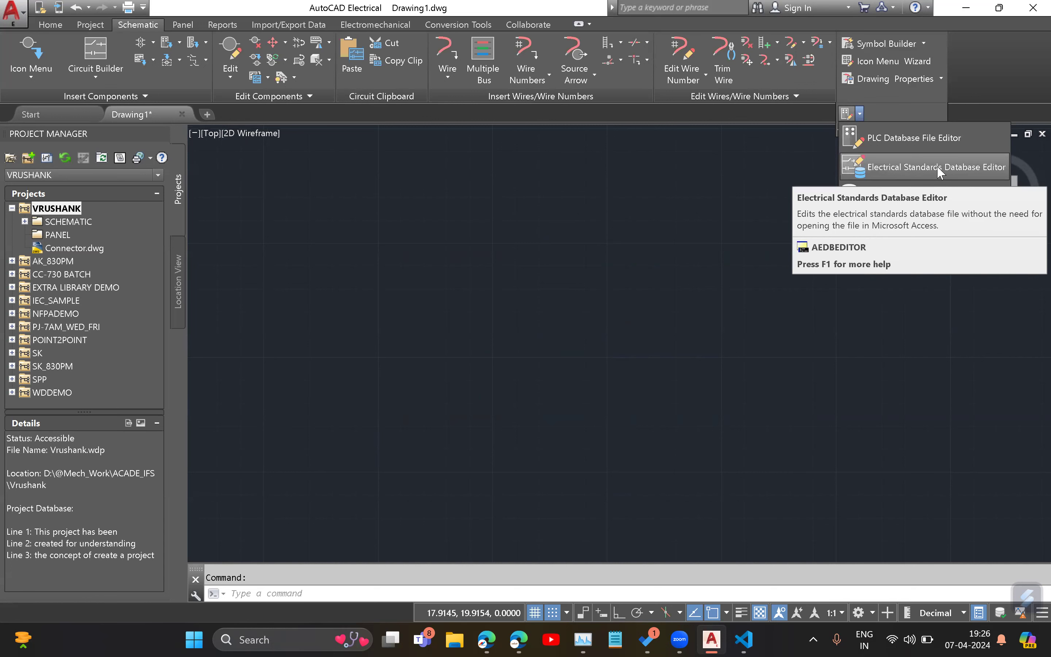
left_click(897, 164)
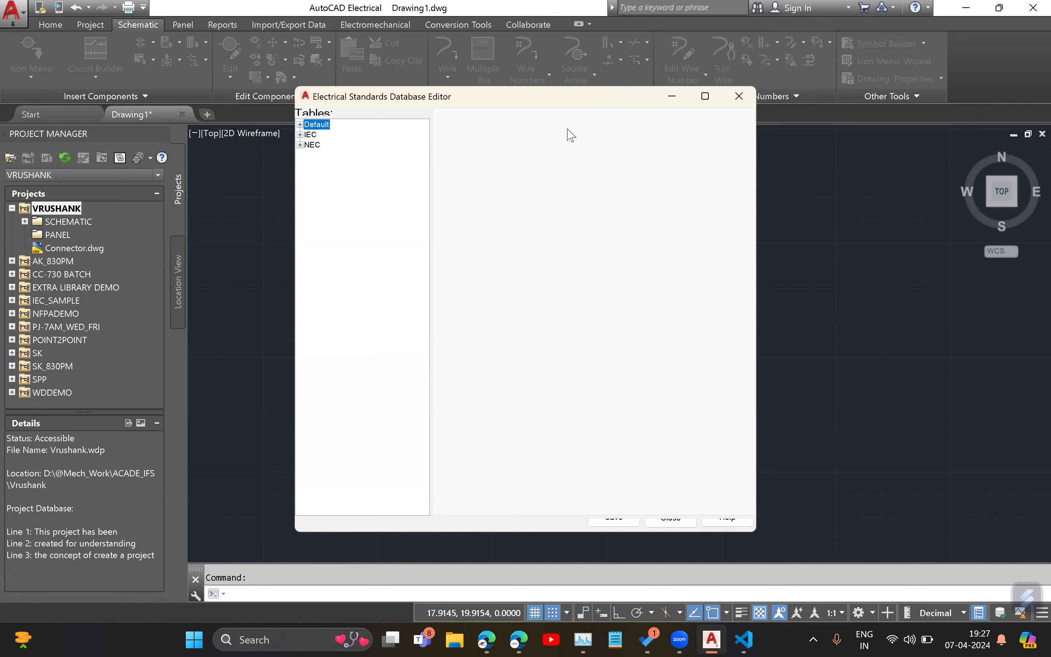
left_click_drag(540, 100, 559, 130)
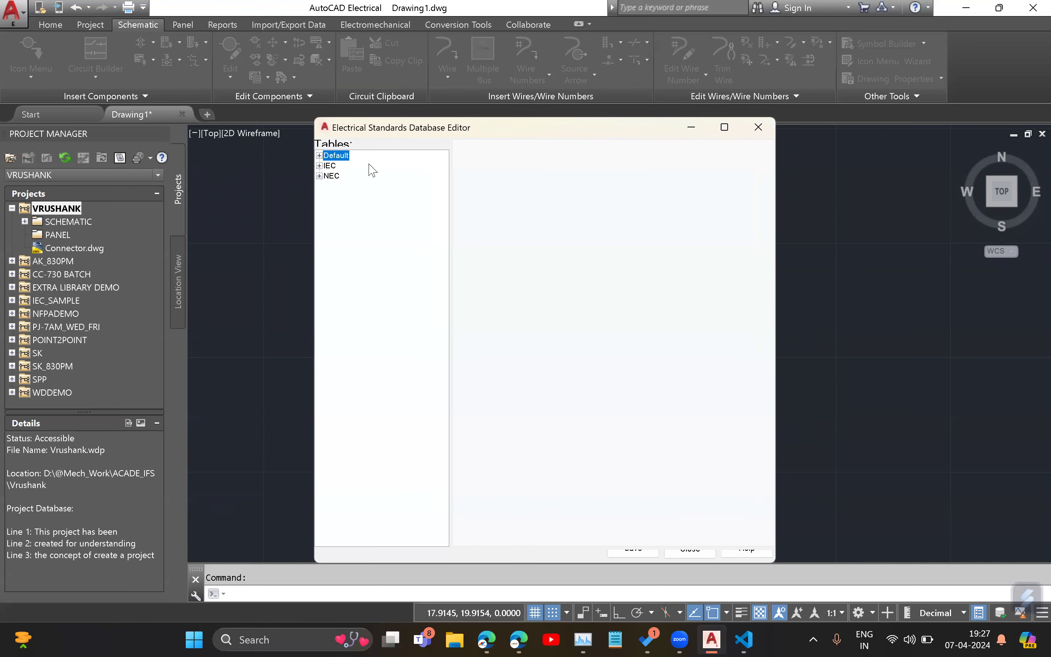
left_click(319, 165)
left_click(330, 166)
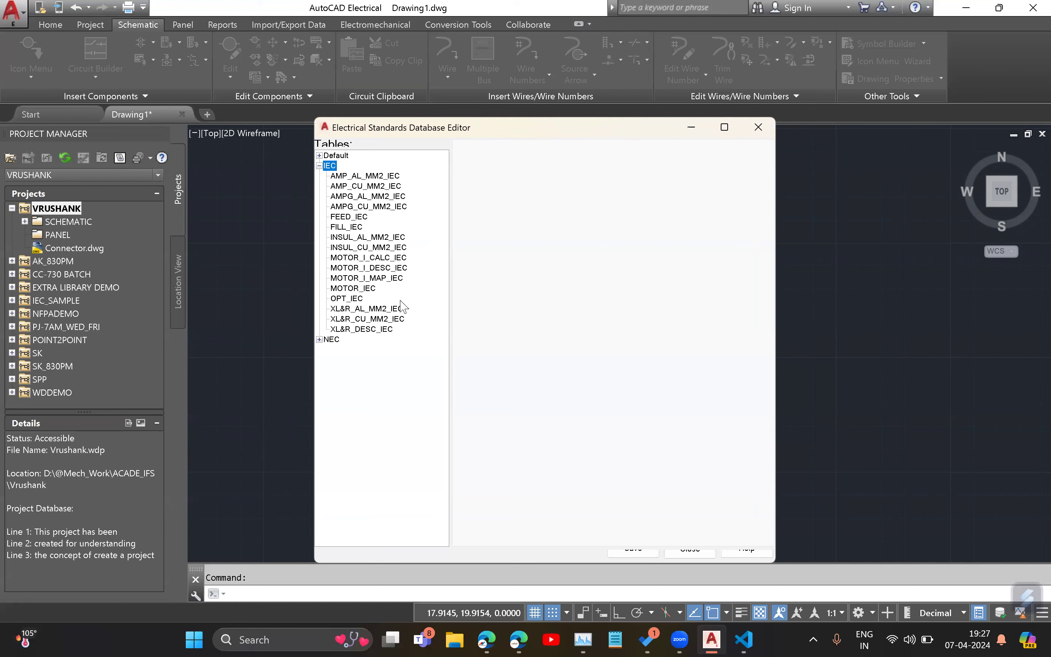
Step: Go through the IEC table names, open the MOTOR_IEC table and maximize the editor window
left_click(351, 287)
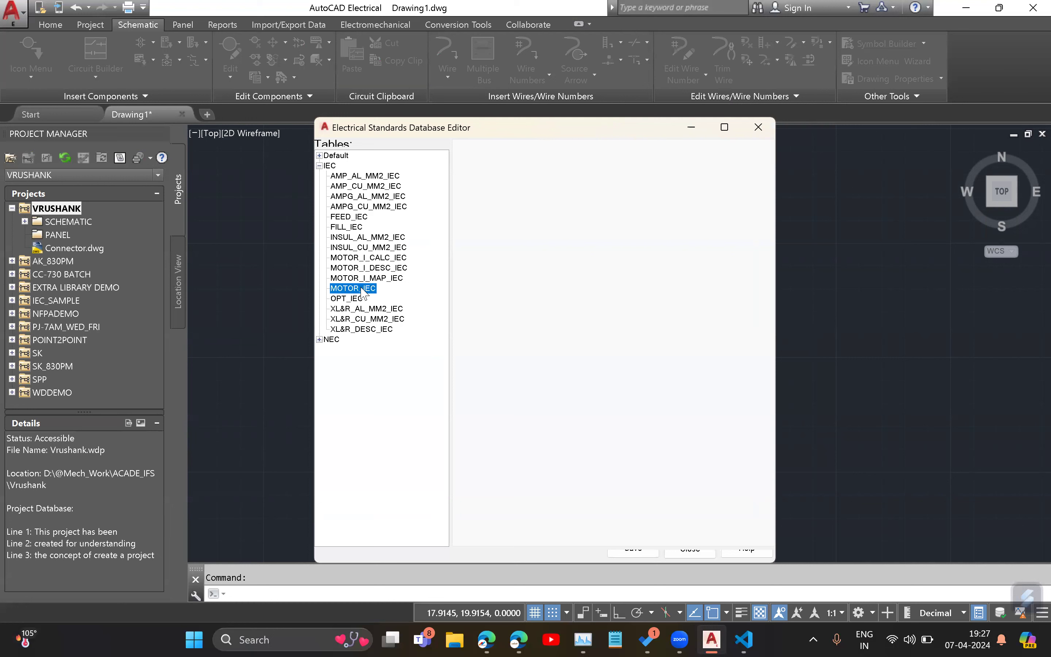
left_click(352, 278)
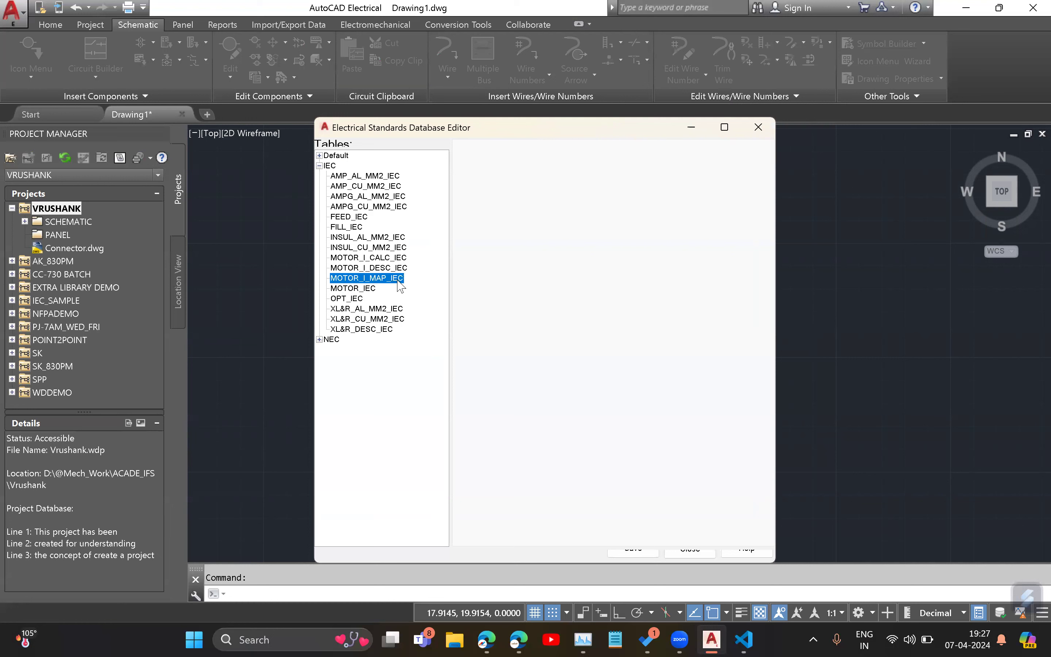
left_click(377, 268)
left_click(373, 258)
left_click(372, 237)
left_click(367, 217)
left_click(366, 197)
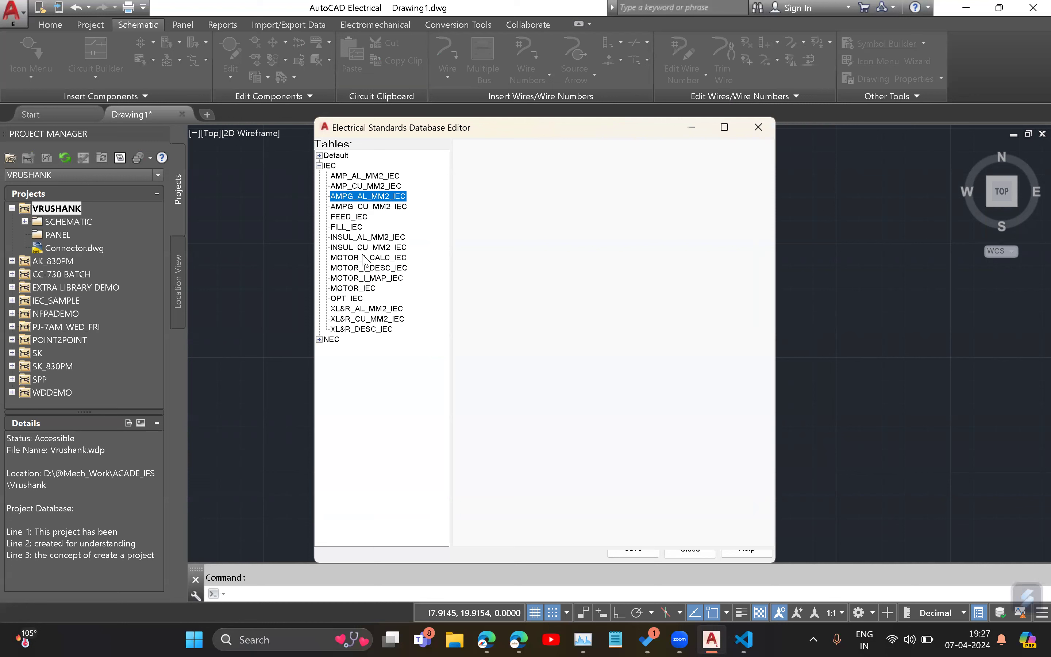
left_click(359, 289)
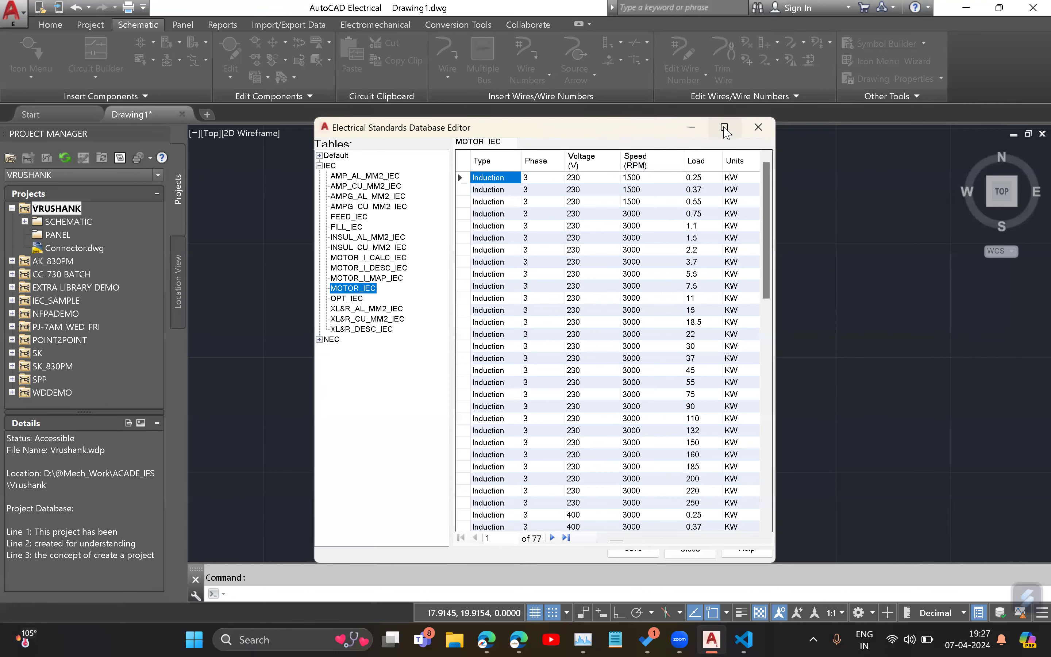
left_click(724, 128)
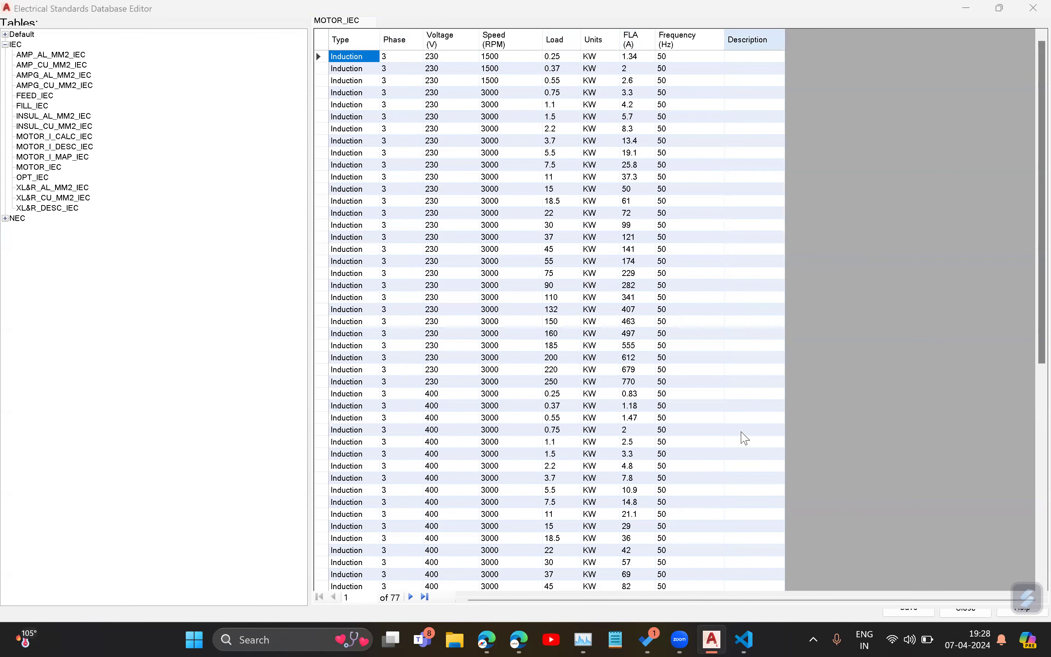
Step: Start a new record in the blank row at the end of MOTOR_IEC with the type Single-Phase
scroll(743, 422, "down", 11)
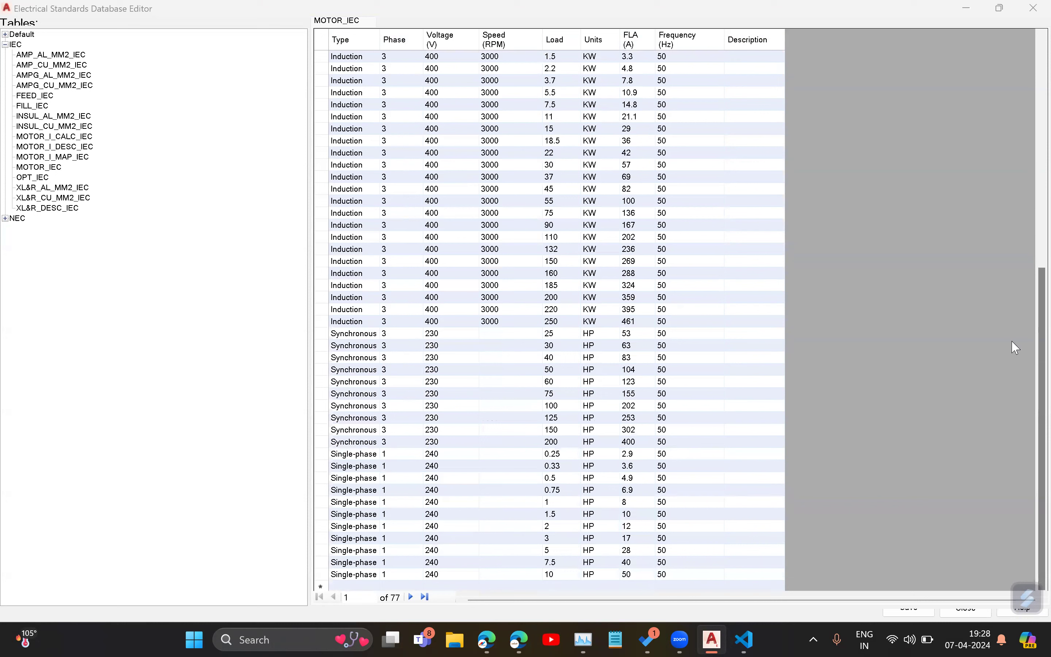
left_click(1028, 306)
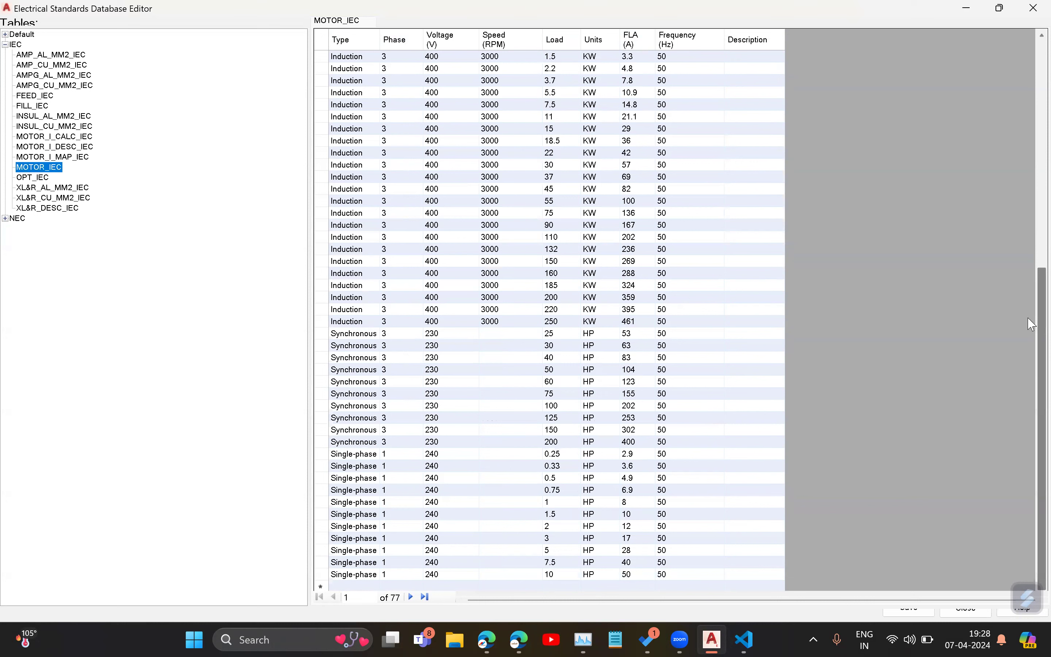
left_click(376, 587)
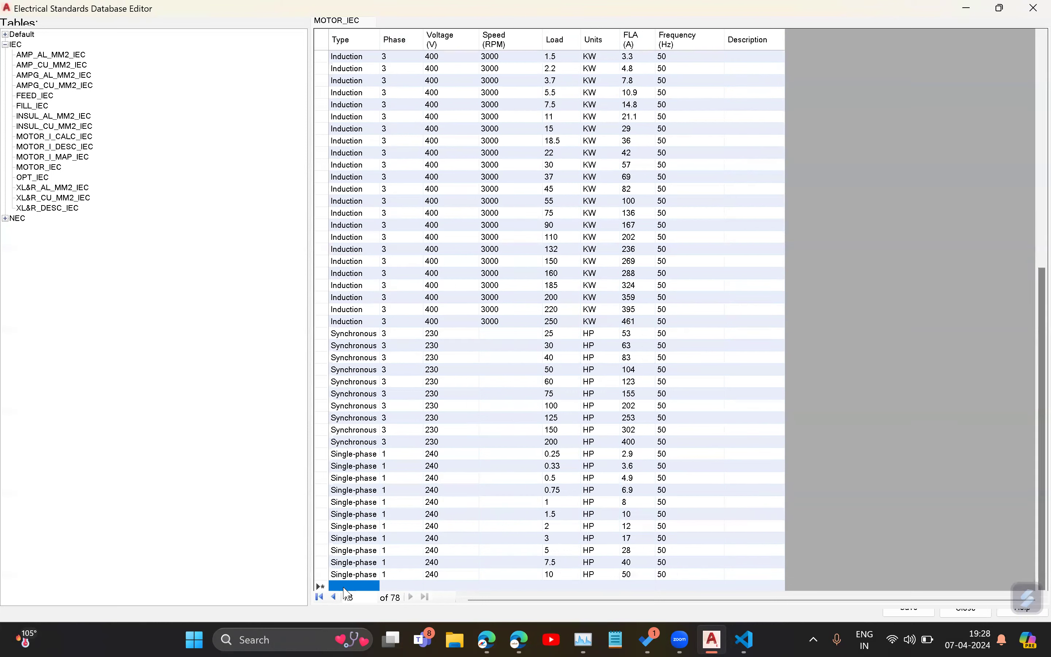
type("Sing")
type("le-Ph")
type("ase")
key("Tab")
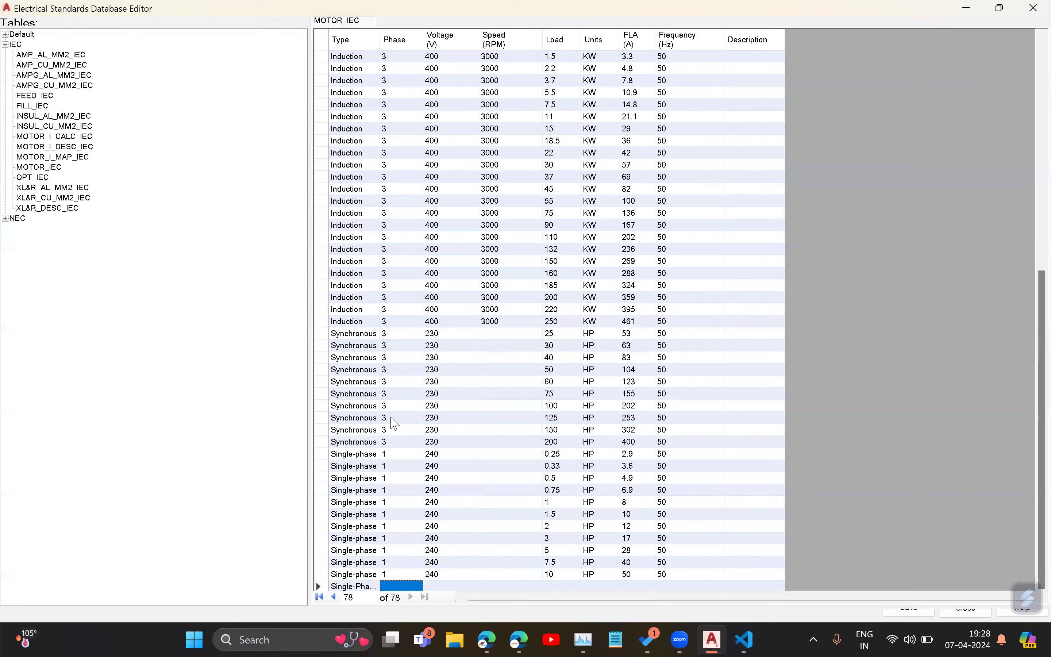
Step: Set the new motor record's phase to 1 and voltage to 240 V, leaving its speed blank
scroll(390, 402, "up", 4)
scroll(394, 366, "up", 7)
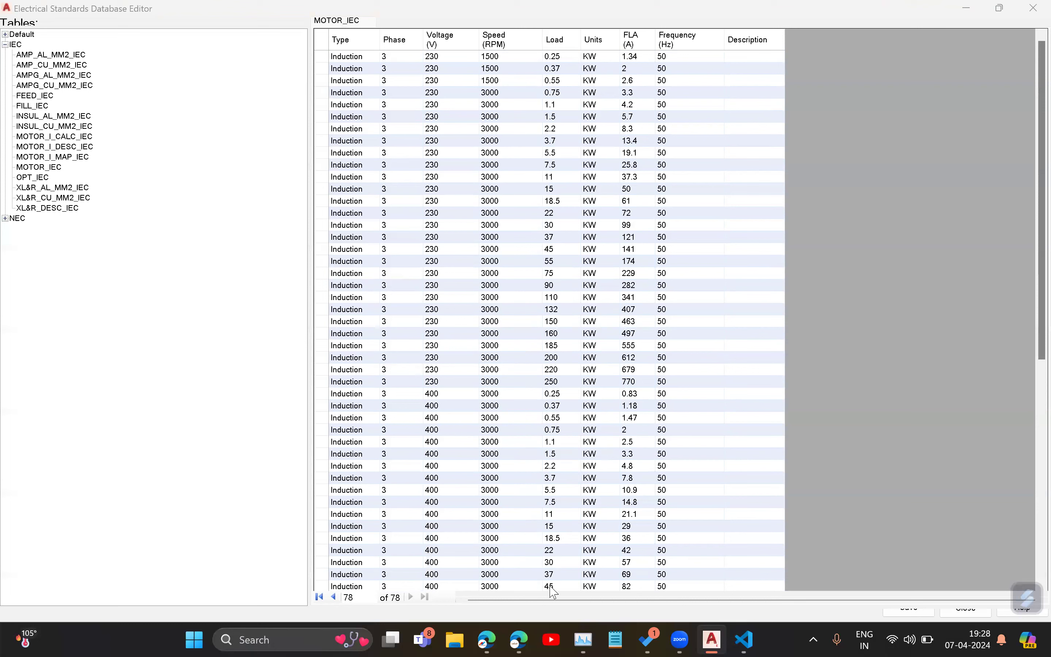
scroll(675, 506, "down", 12)
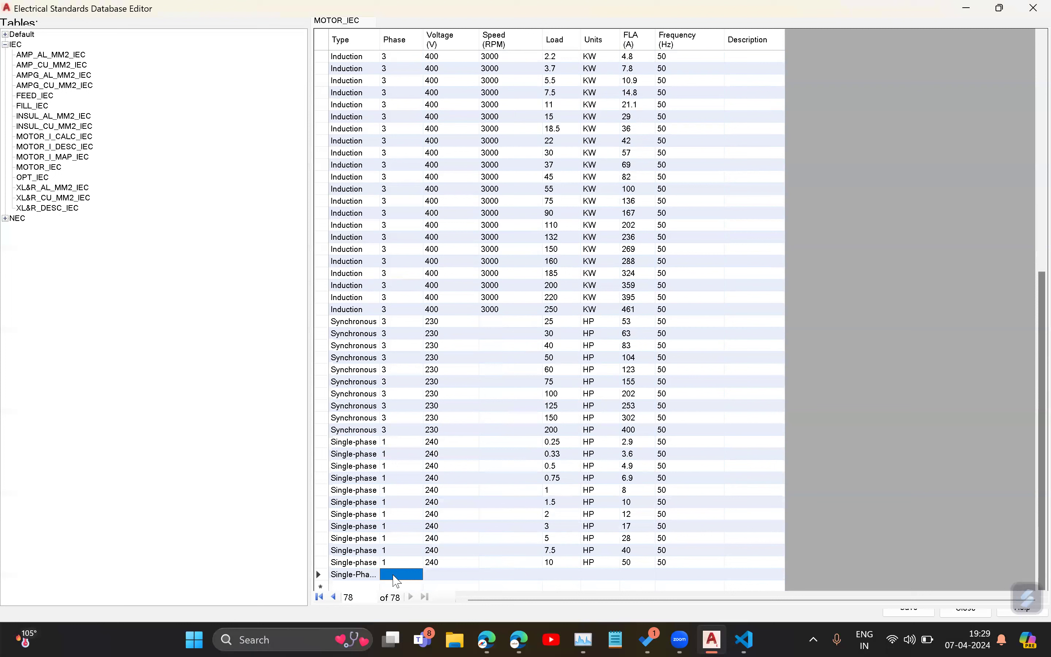
type("1")
left_click(434, 577)
type("2")
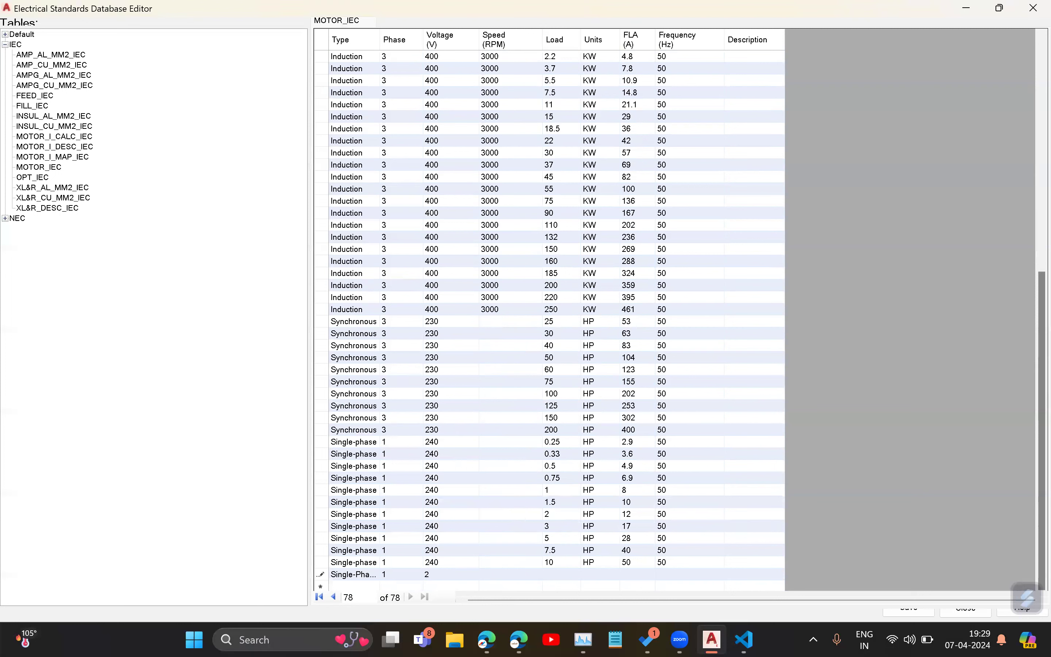
type("40")
key("Tab")
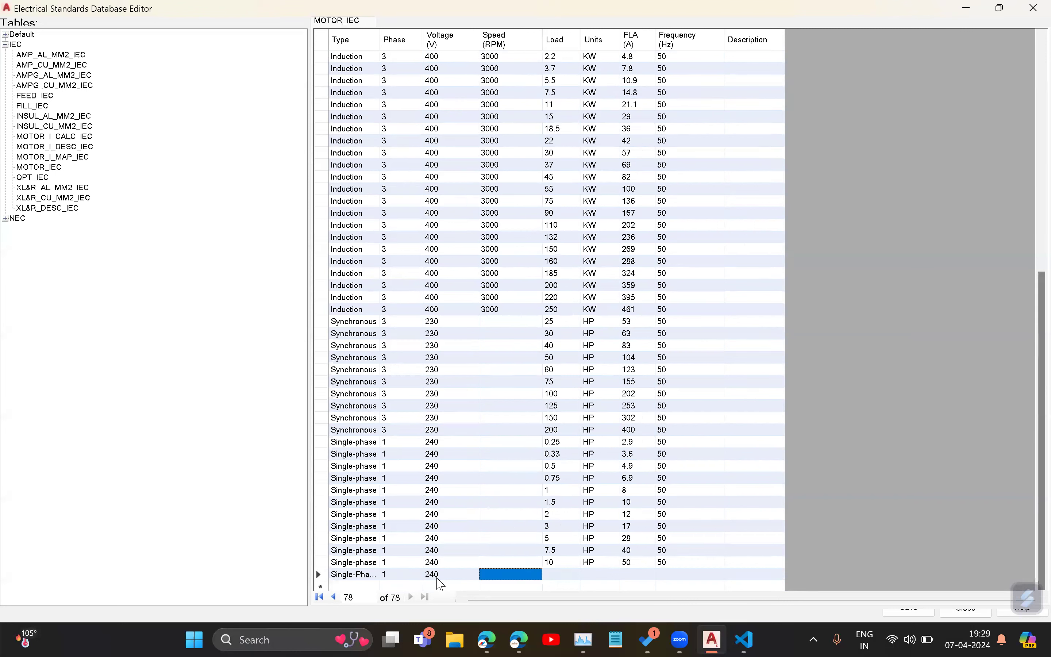
key("Tab")
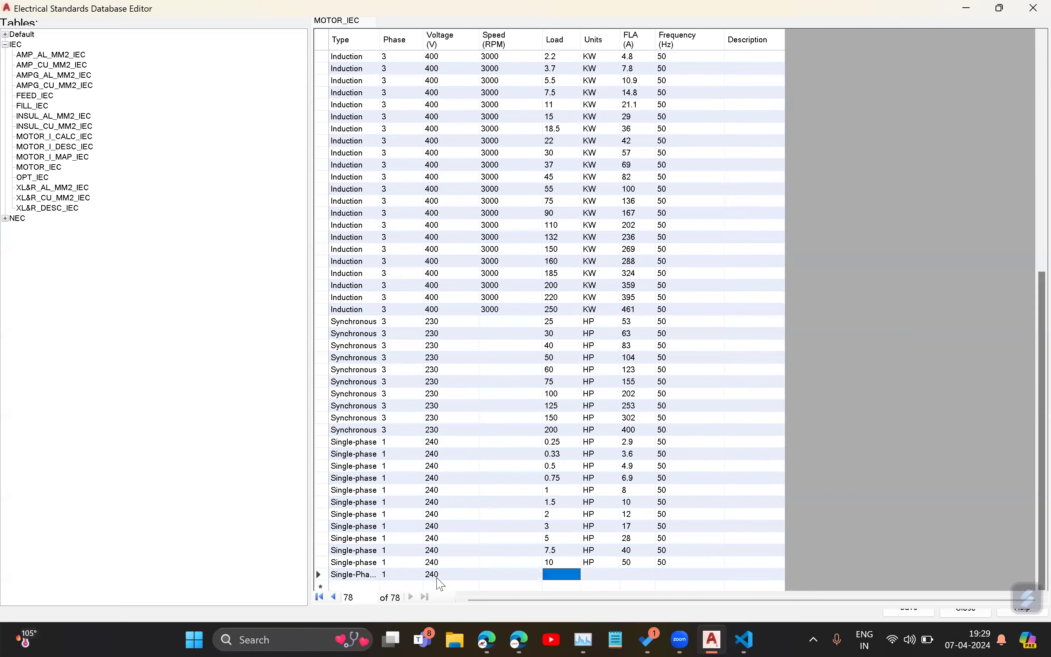
Step: Set the new motor record's load to 5, units to HP and FLA to 25 A
type("7")
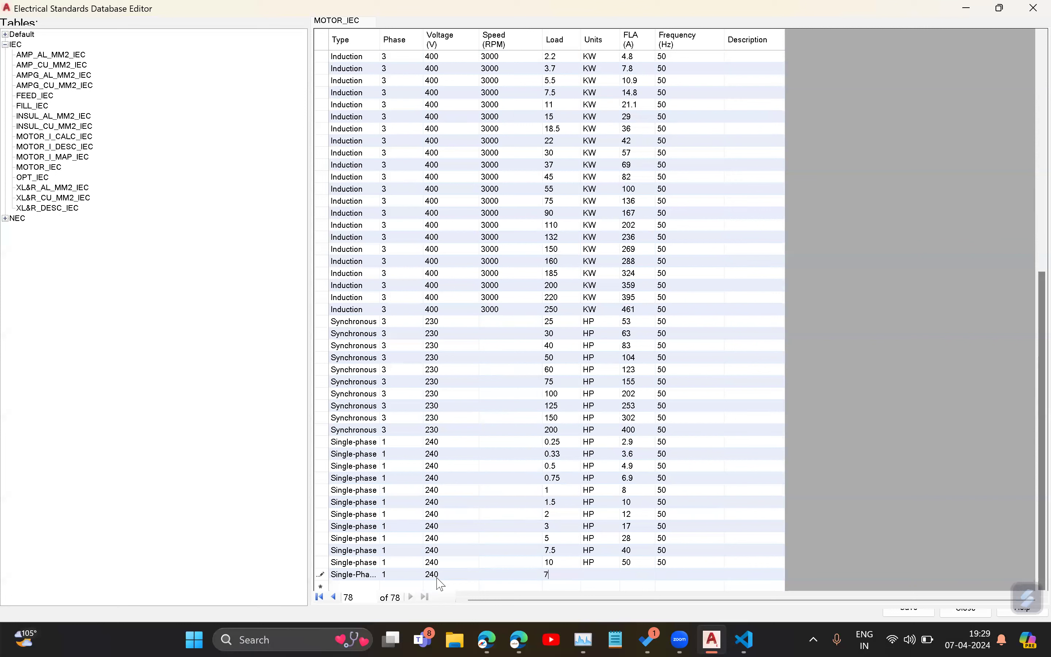
key("Tab")
type("h")
key("shift+Tab")
type("5")
key("Tab")
type("HP")
key("Tab")
type("25")
key("Tab")
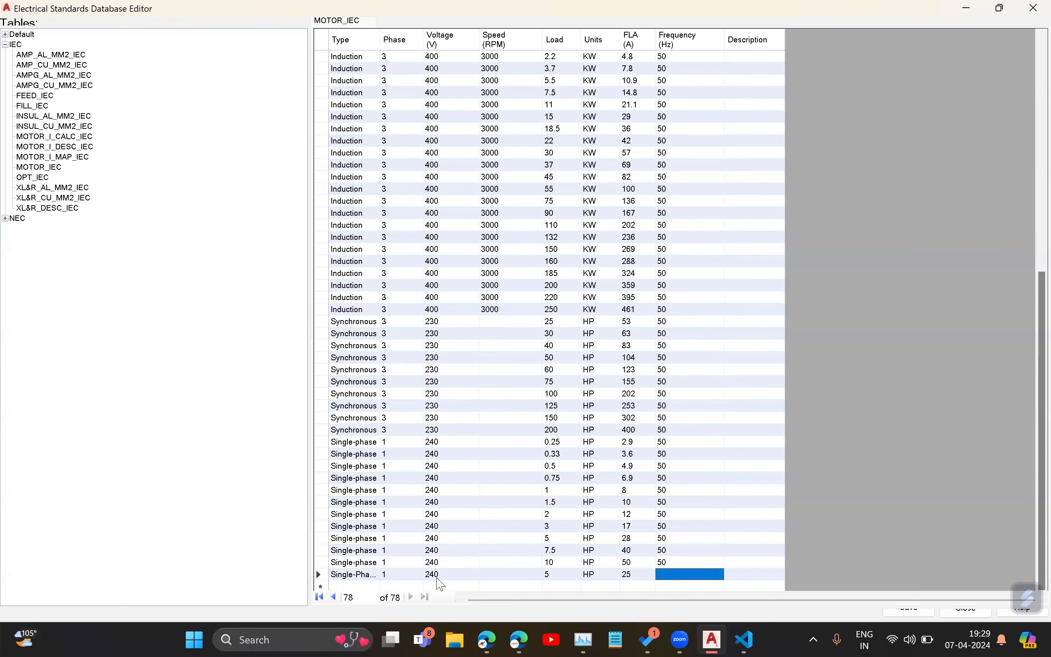
Step: Set the new motor record's frequency to 50 Hz and enter custm as its description
type("50")
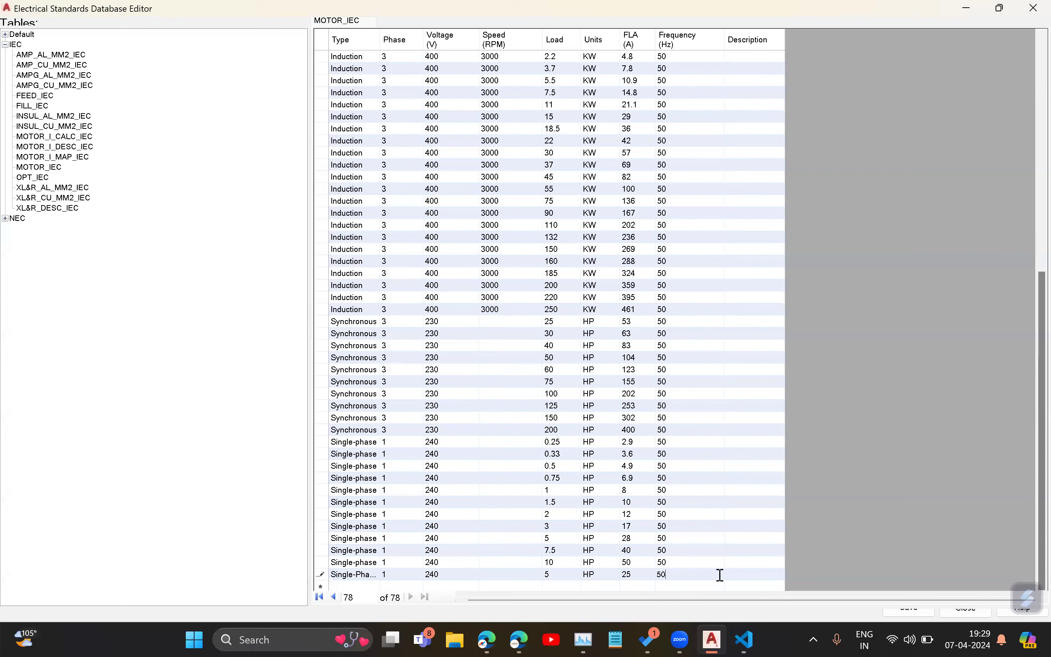
key("Escape")
left_click(733, 575)
type("custm")
Step: Restore the editor window, save all modified tables and select the new 5 HP Single-Phase record
left_click(1001, 9)
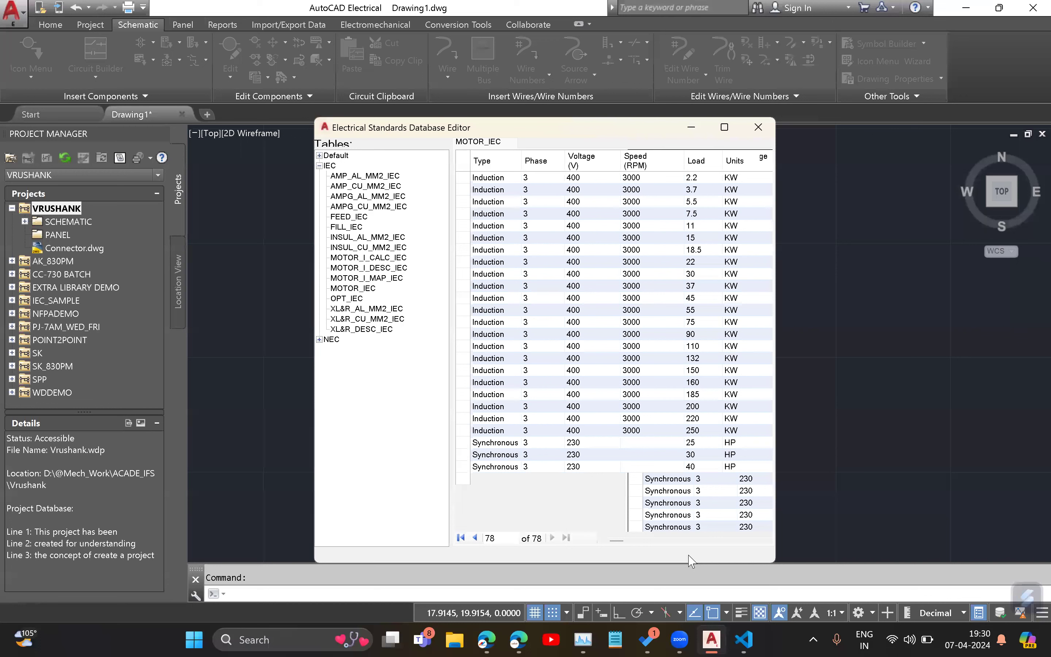
left_click(633, 555)
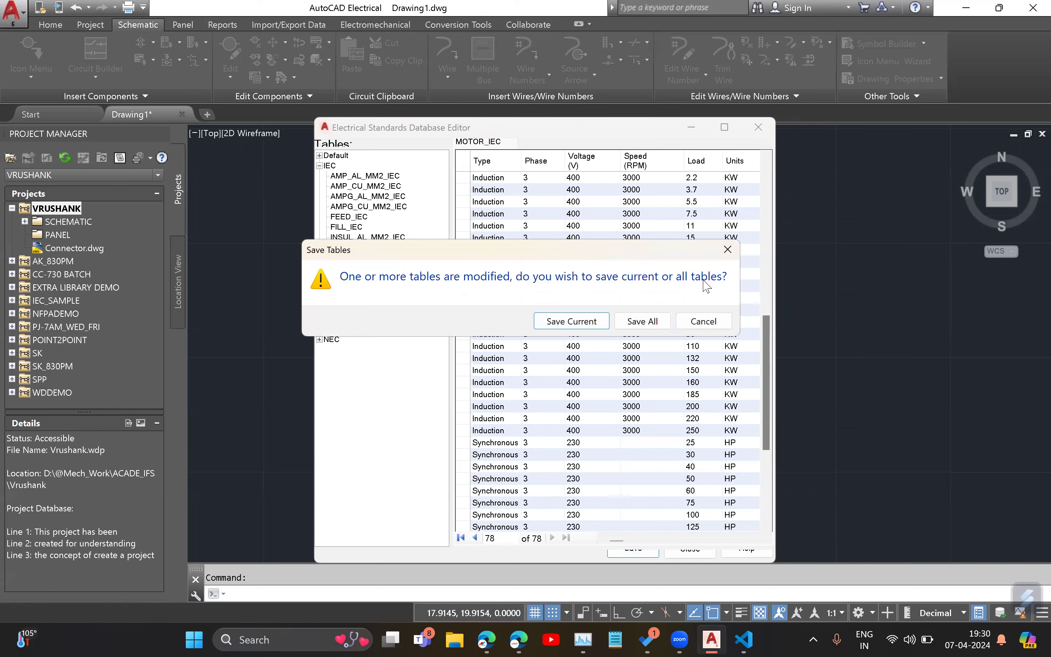
left_click_drag(542, 250, 534, 309)
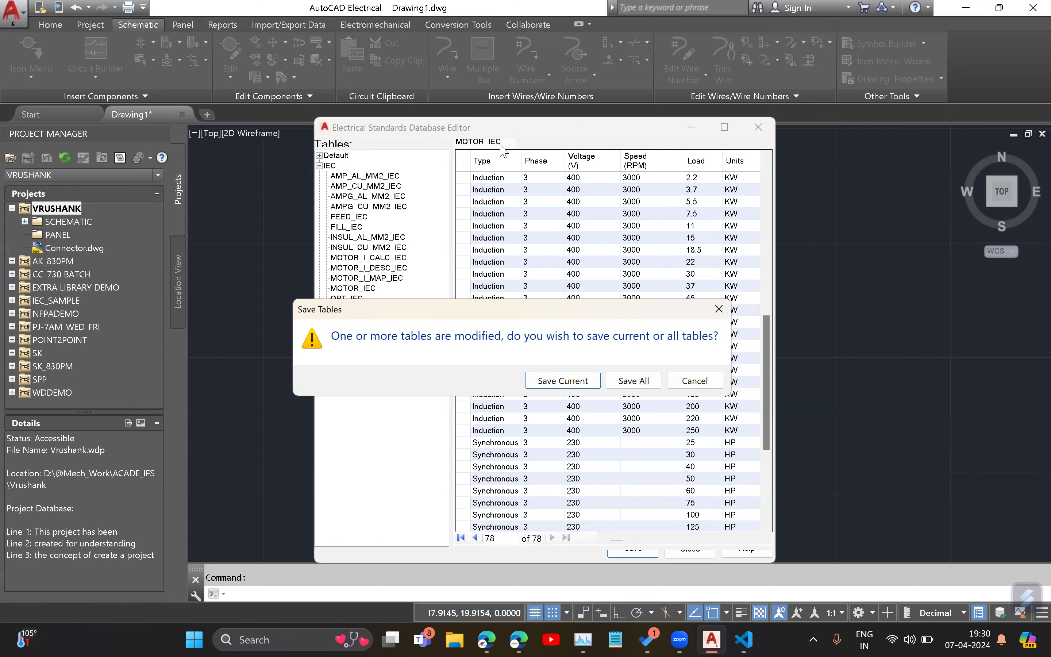
left_click(636, 382)
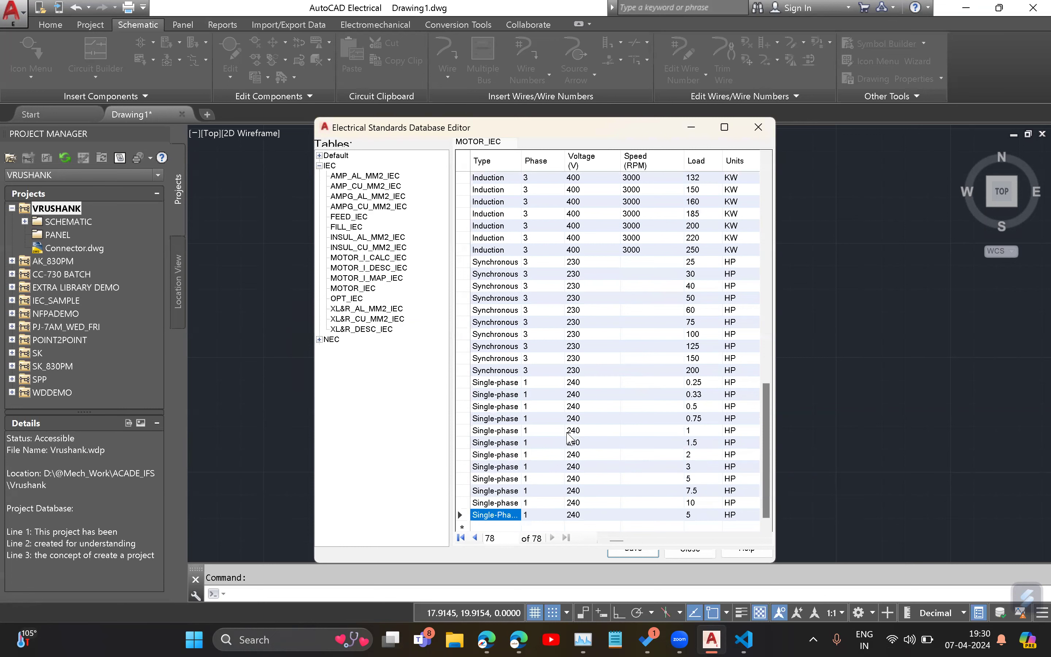
left_click(461, 492)
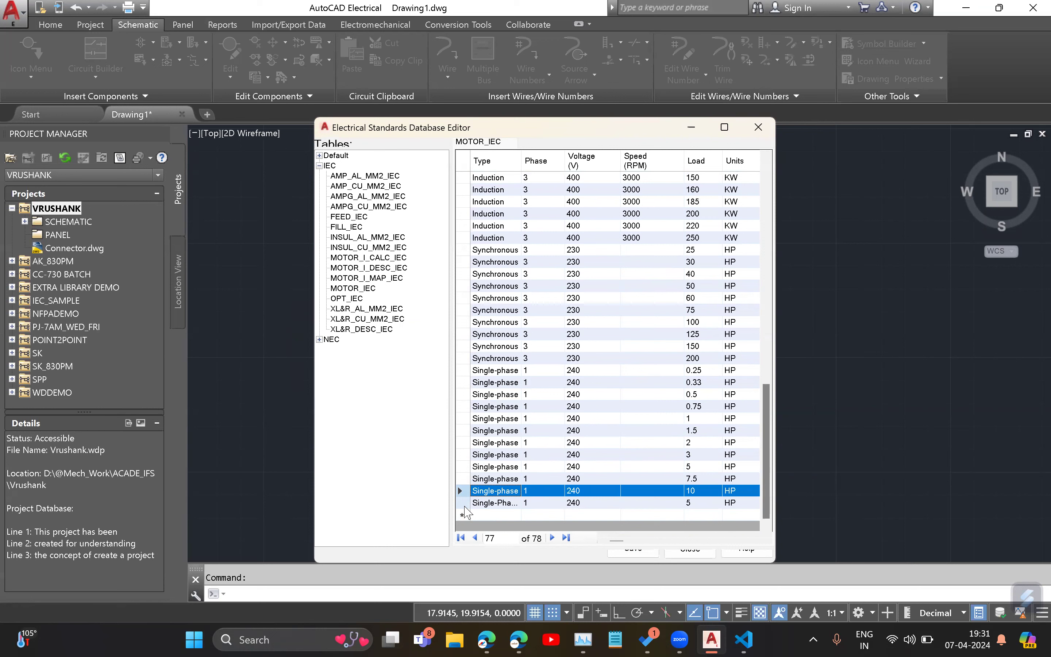
left_click(465, 503)
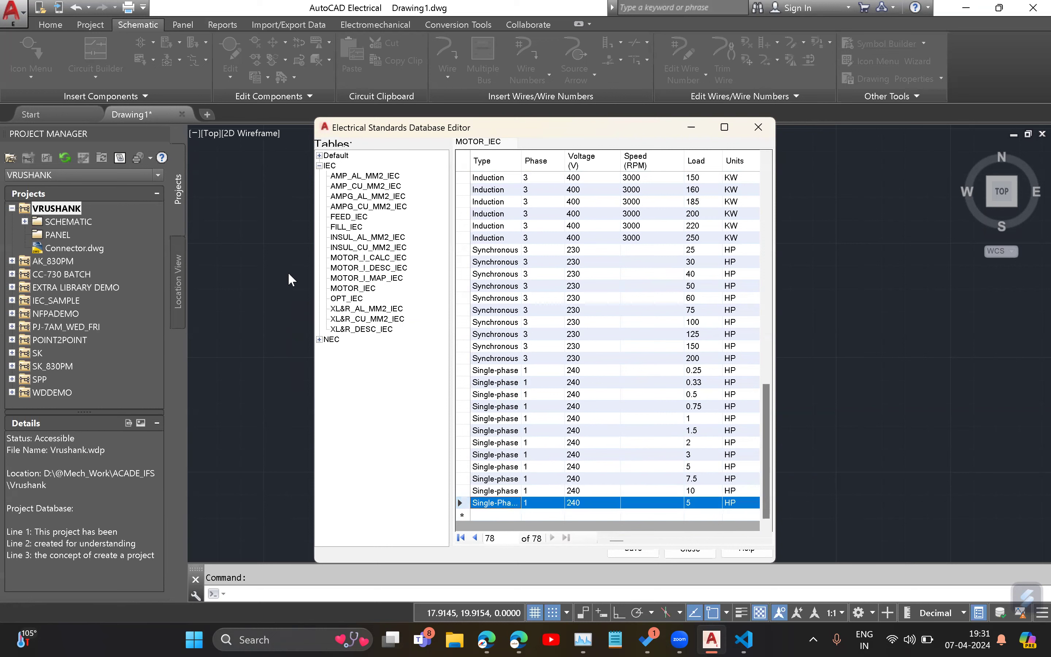
Step: Open the MOTOR table in the Default group and examine its records down to the last row
left_click(320, 165)
left_click(319, 155)
left_click(346, 196)
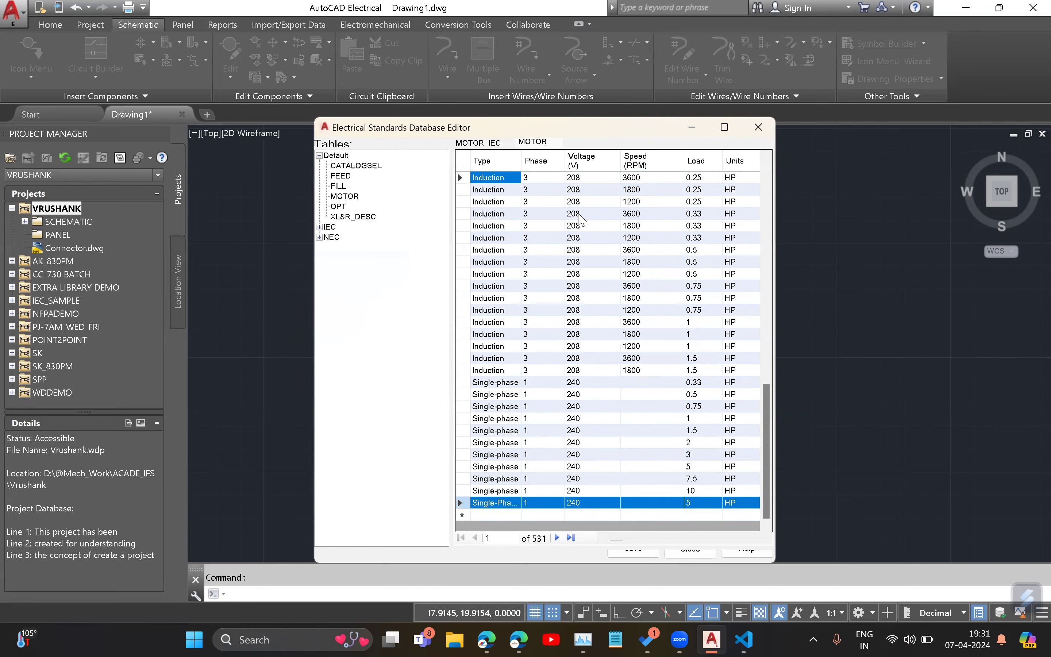
scroll(588, 325, "down", 10)
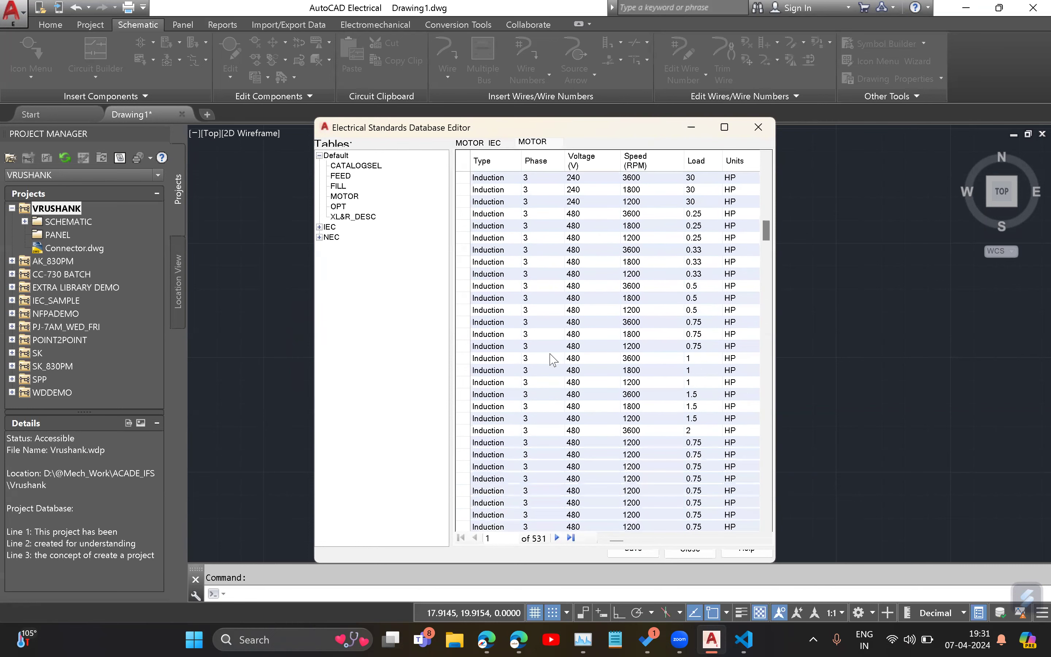
scroll(541, 373, "down", 10)
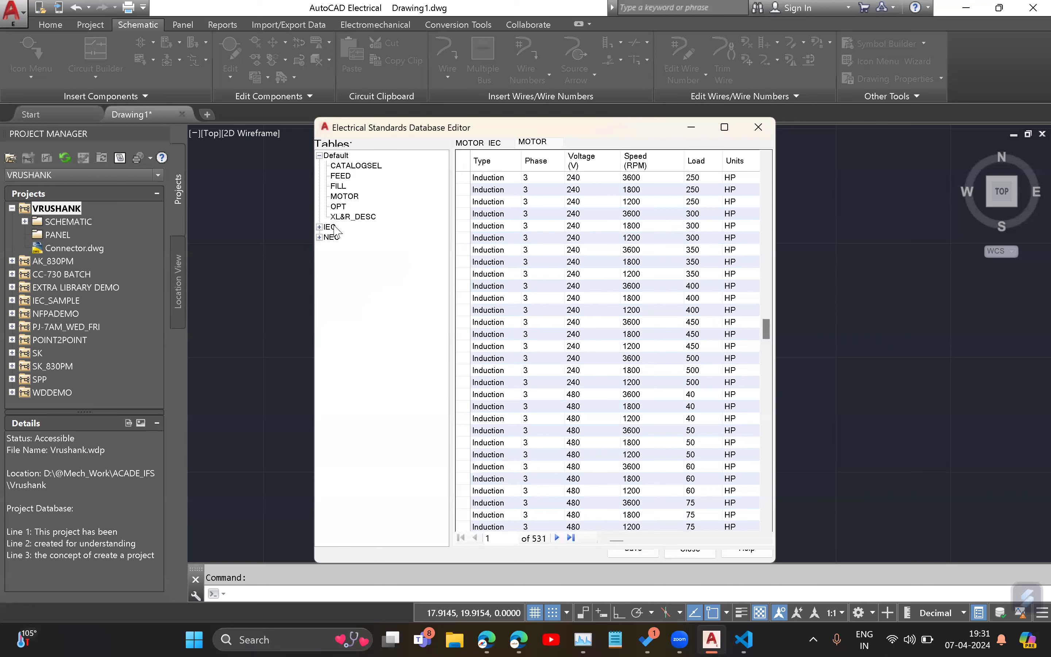
left_click_drag(769, 329, 765, 523)
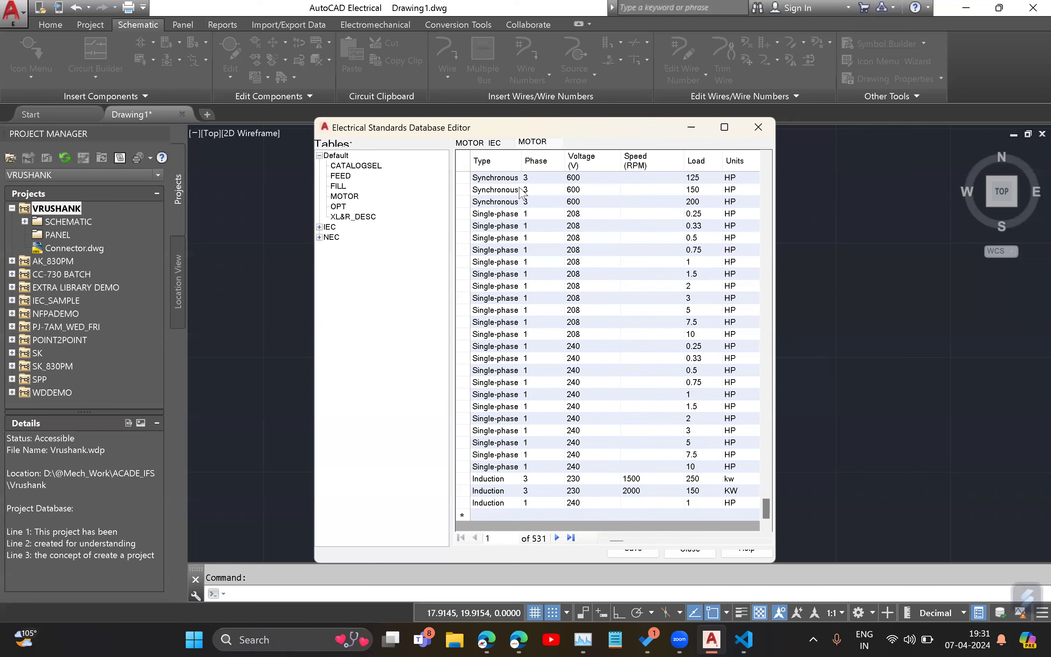
Step: Compare the two open motor tables and close both MOTOR_IEC and MOTOR
left_click(497, 143)
left_click(556, 145)
left_click(514, 146)
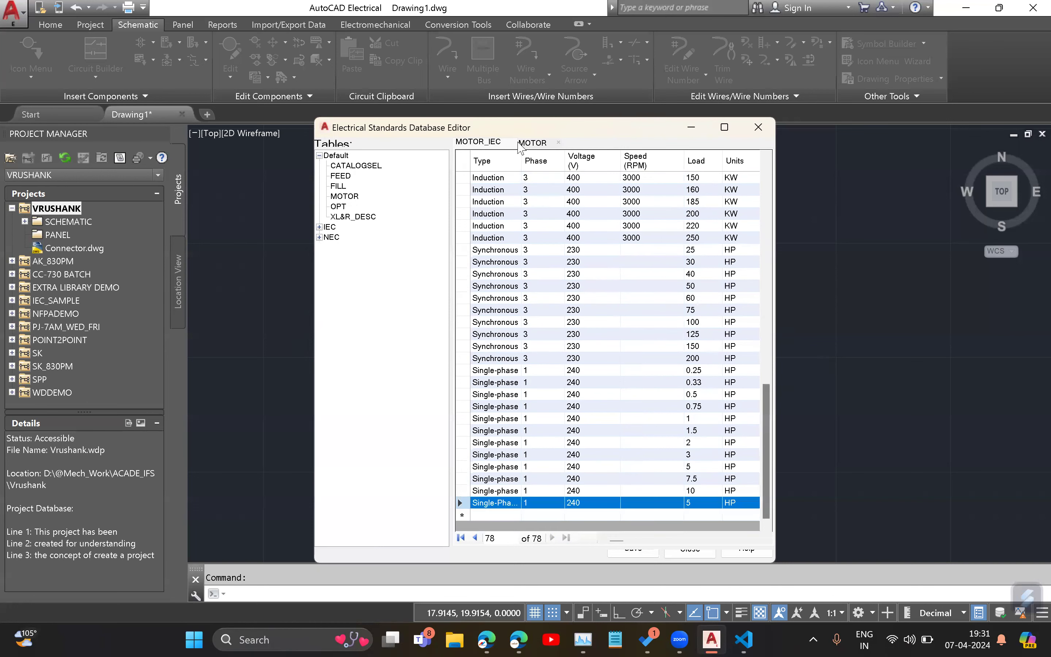
left_click(513, 144)
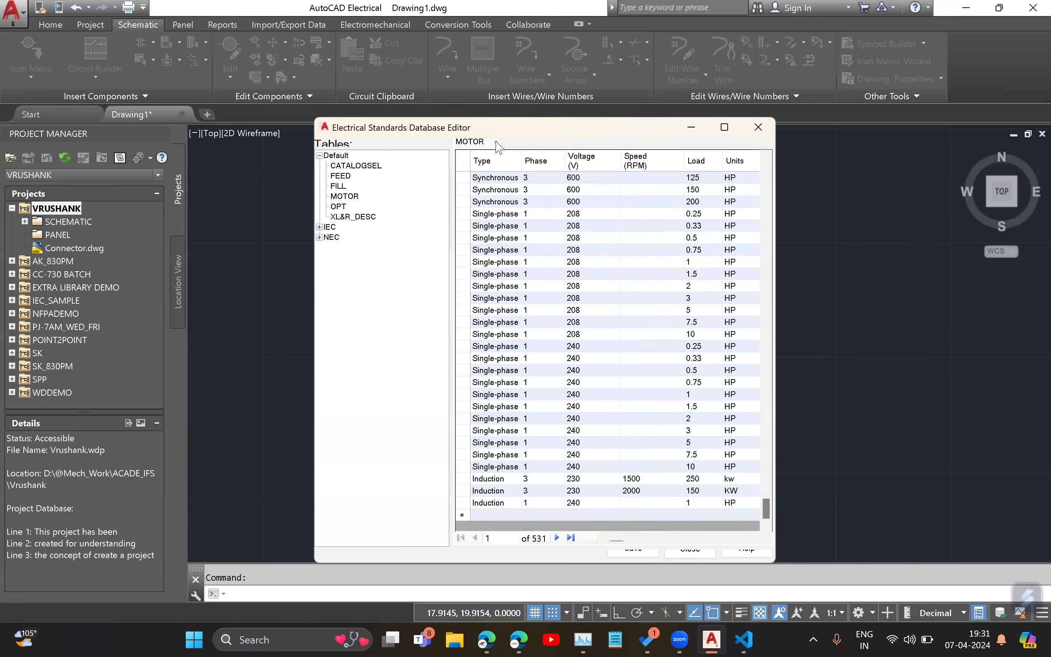
left_click(499, 144)
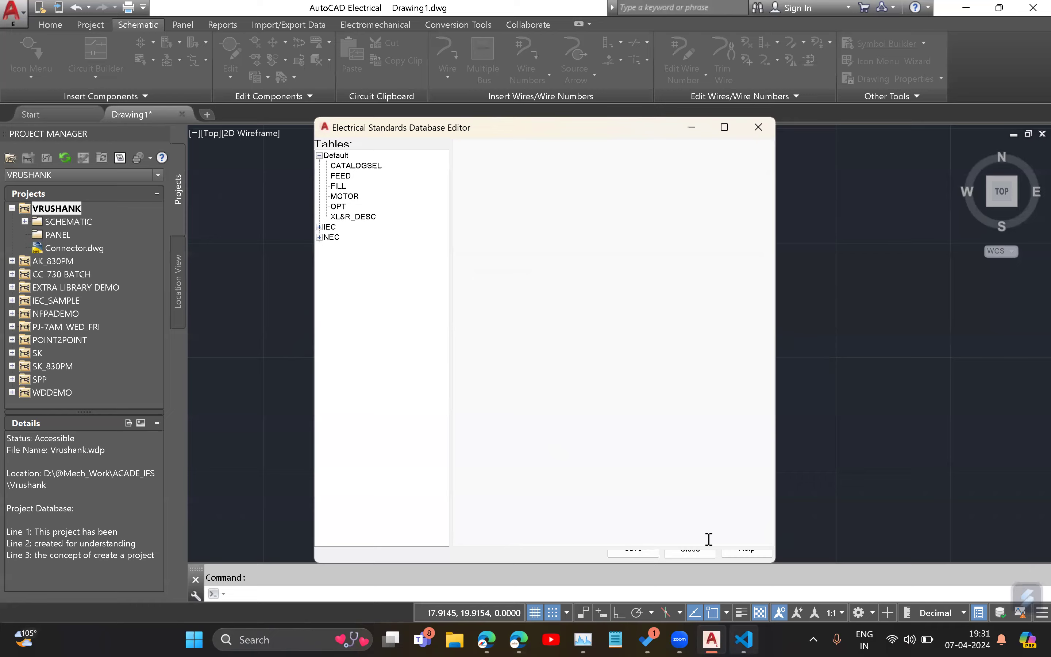
Step: Switch to the notes in Visual Studio Code and append "-- Done" to the AutoCAD Electrical Databases line
key("alt+Tab")
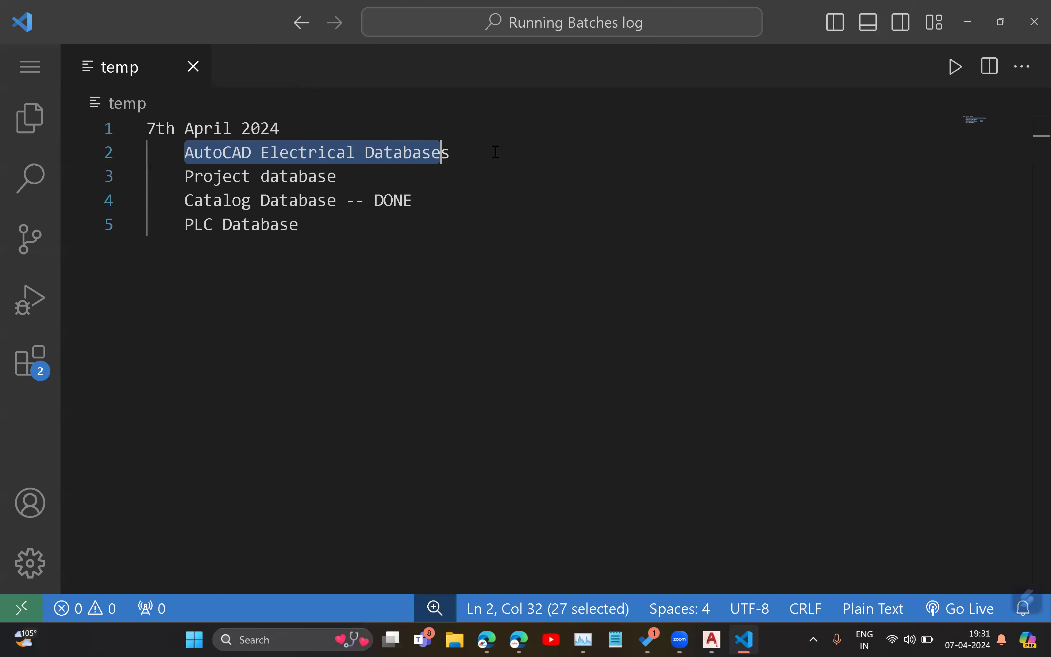
left_click(496, 151)
key("Right")
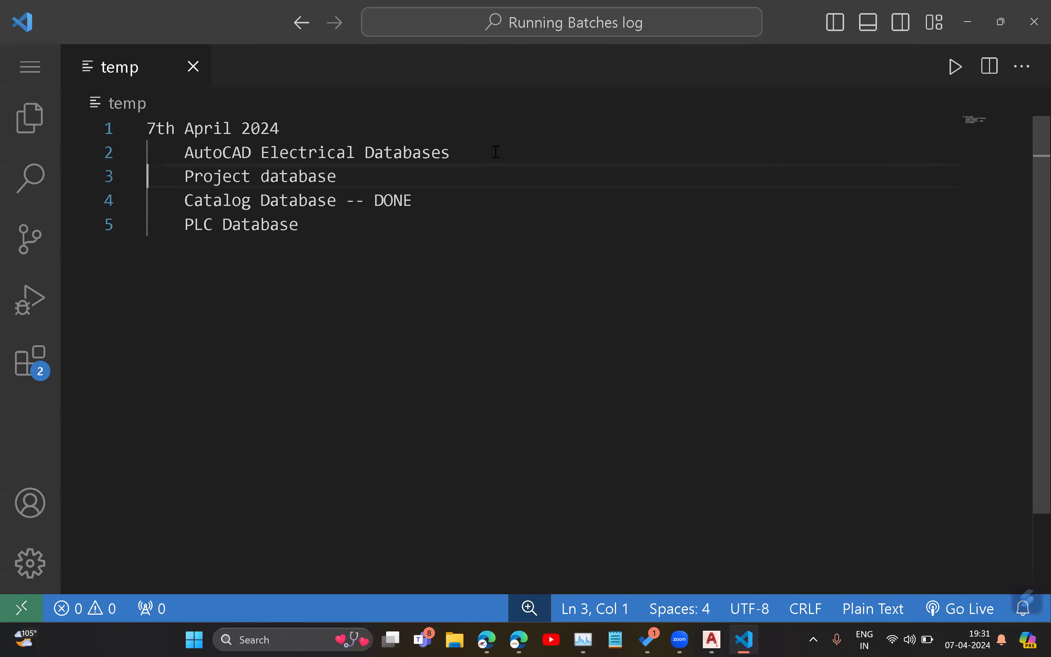
left_click(489, 152)
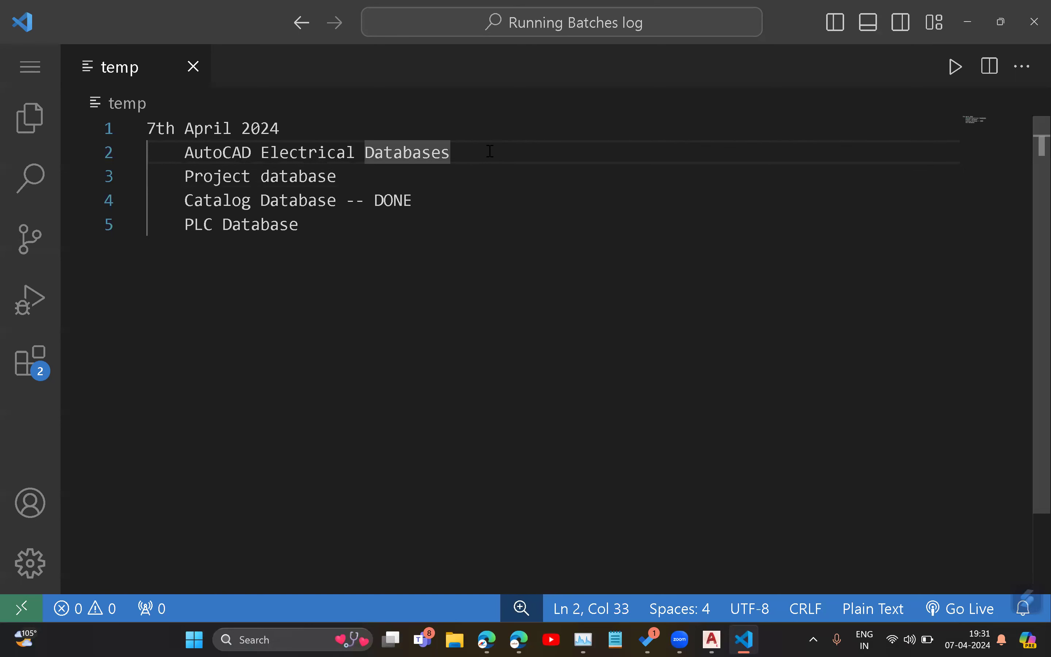
type("-- ")
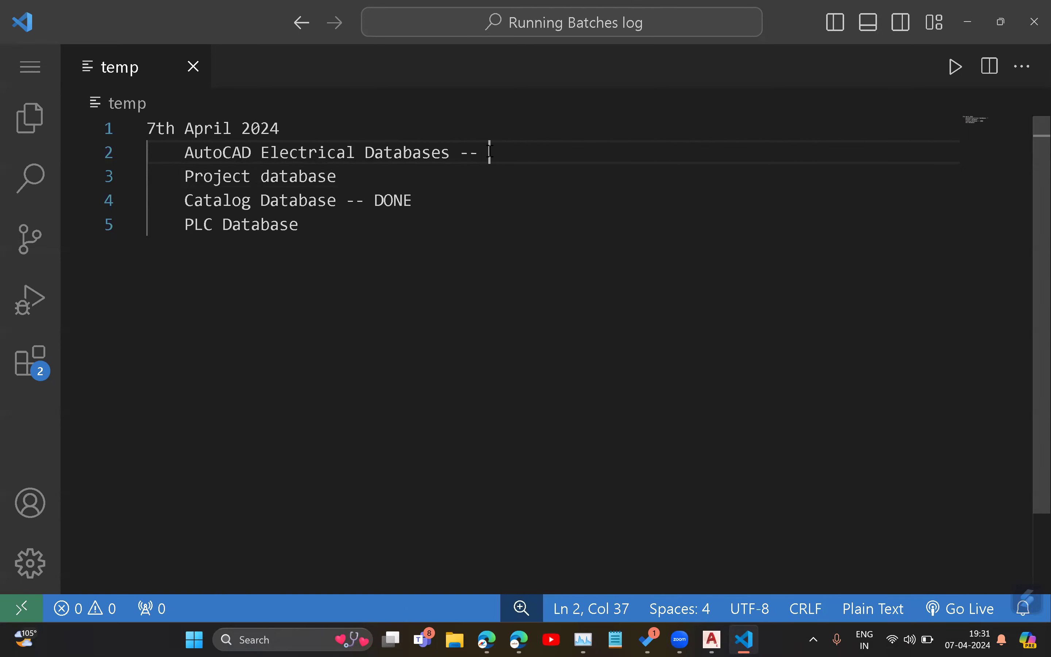
type("Done")
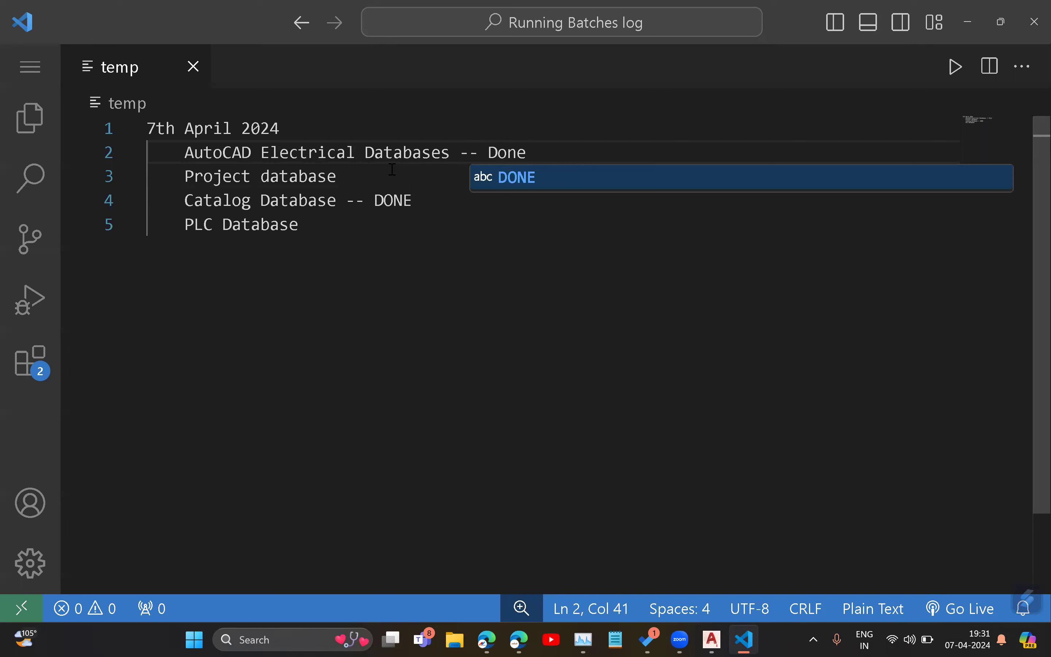
Step: Add a colon after Project database and remove the trailing spaces after PLC Database
left_click(419, 181)
type(":")
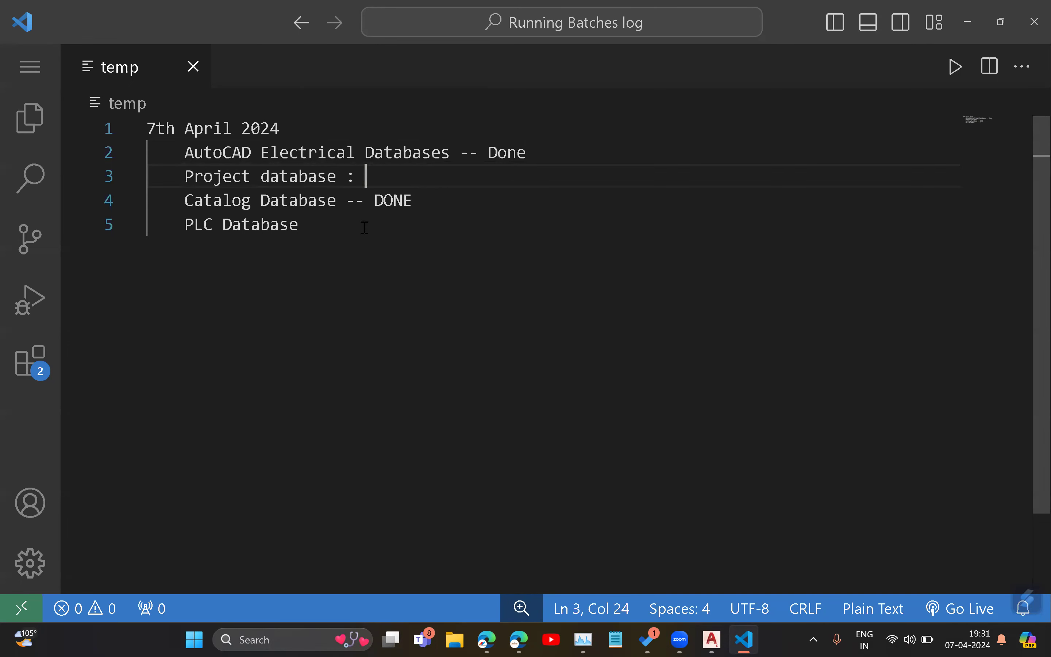
left_click(344, 226)
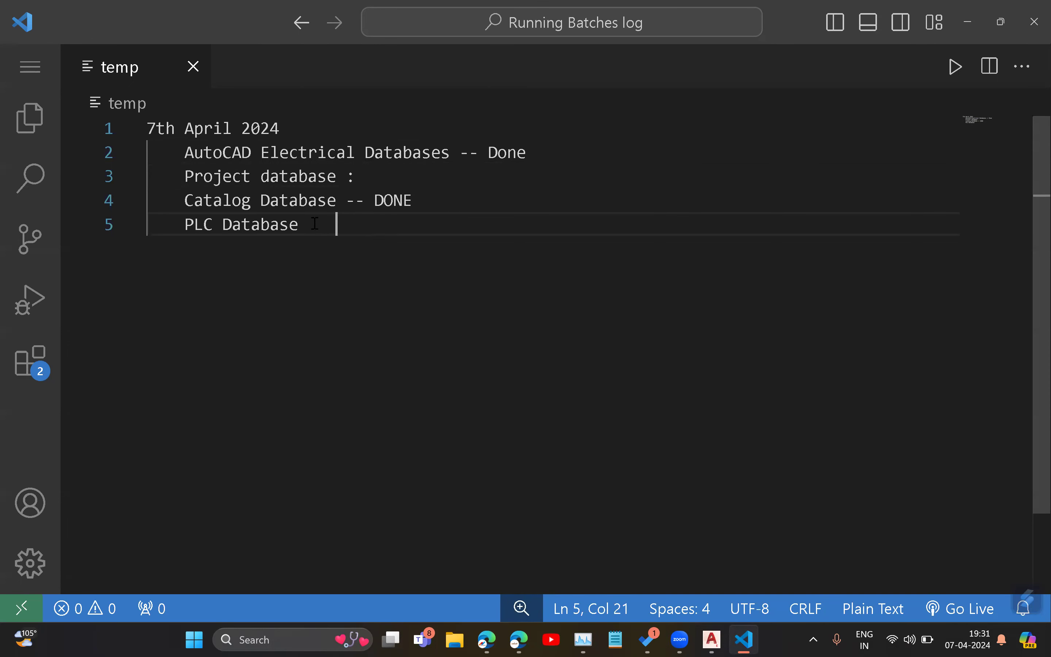
key("BackSpace")
key("BackSpace")
key("BackSpace")
key("BackSpace")
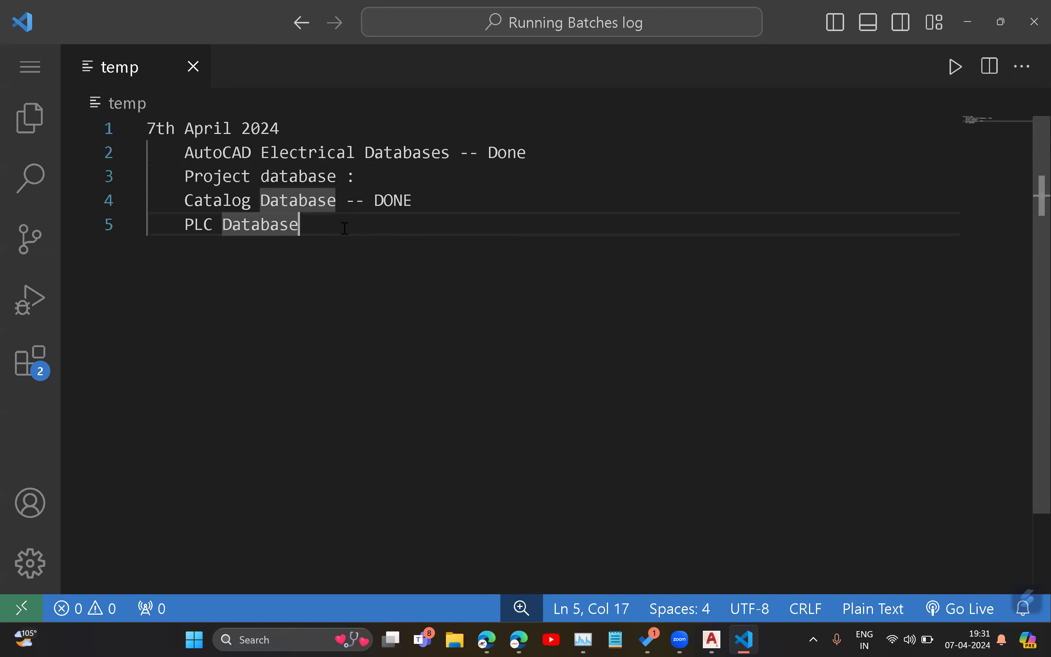
key("Up")
type(";")
key("BackSpace")
key("BackSpace")
left_click(330, 225)
left_click(439, 186)
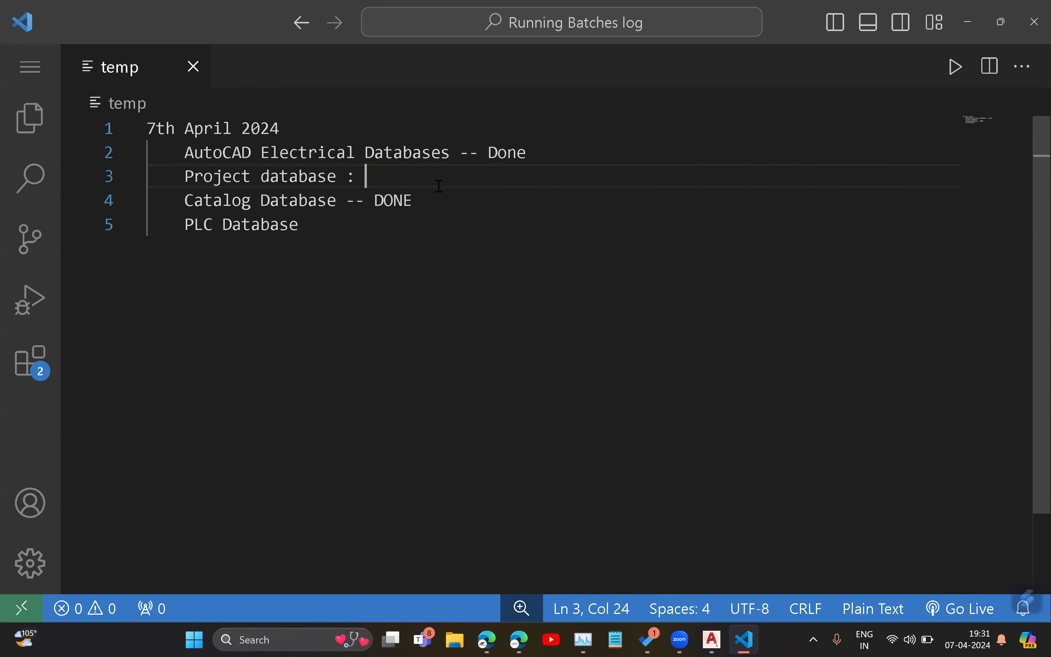
Step: Add a colon at the end of the PLC Database line in the notes
left_click(417, 223)
key("BackSpace")
key("BackSpace")
key("BackSpace")
type(":")
left_click(402, 176)
left_click(399, 230)
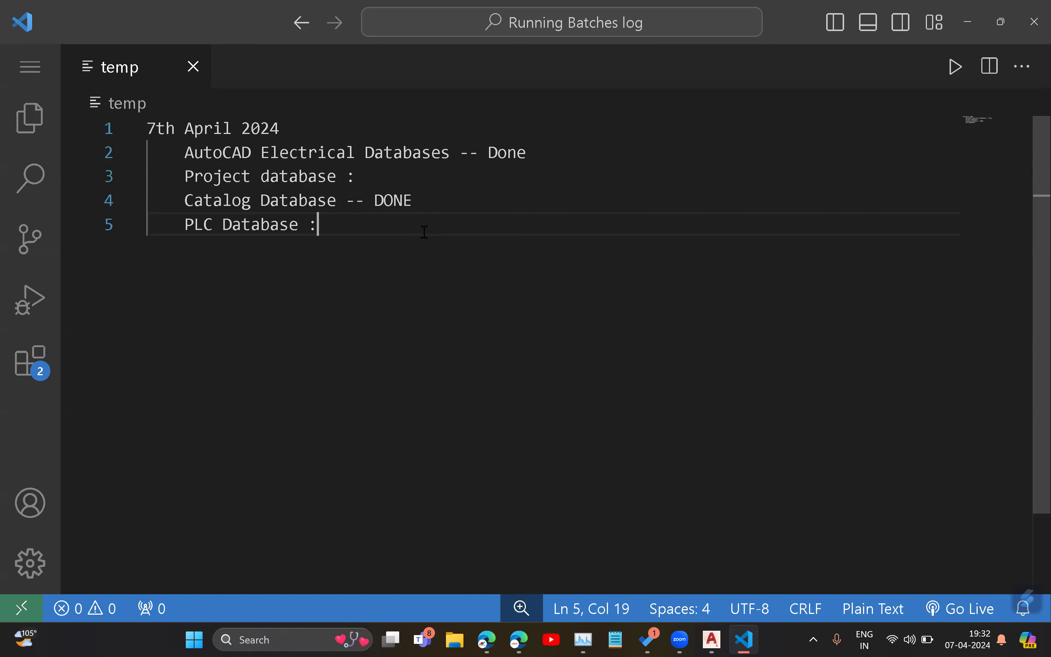
Step: Minimize the notes to return to AutoCAD Electrical and open the PLC Database File Editor
left_click(967, 22)
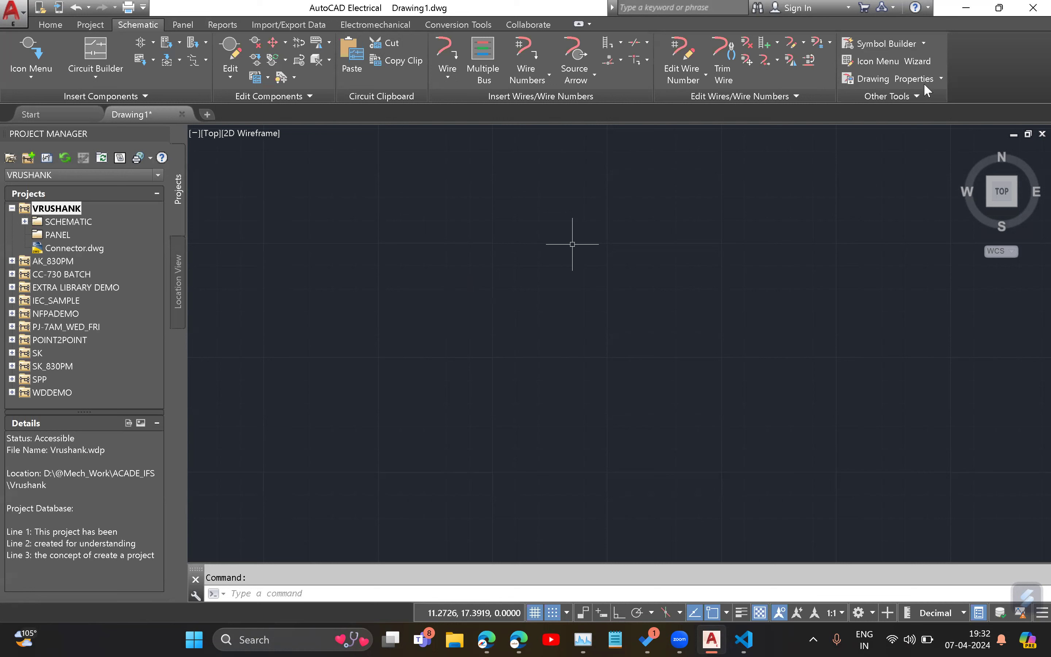
left_click(905, 99)
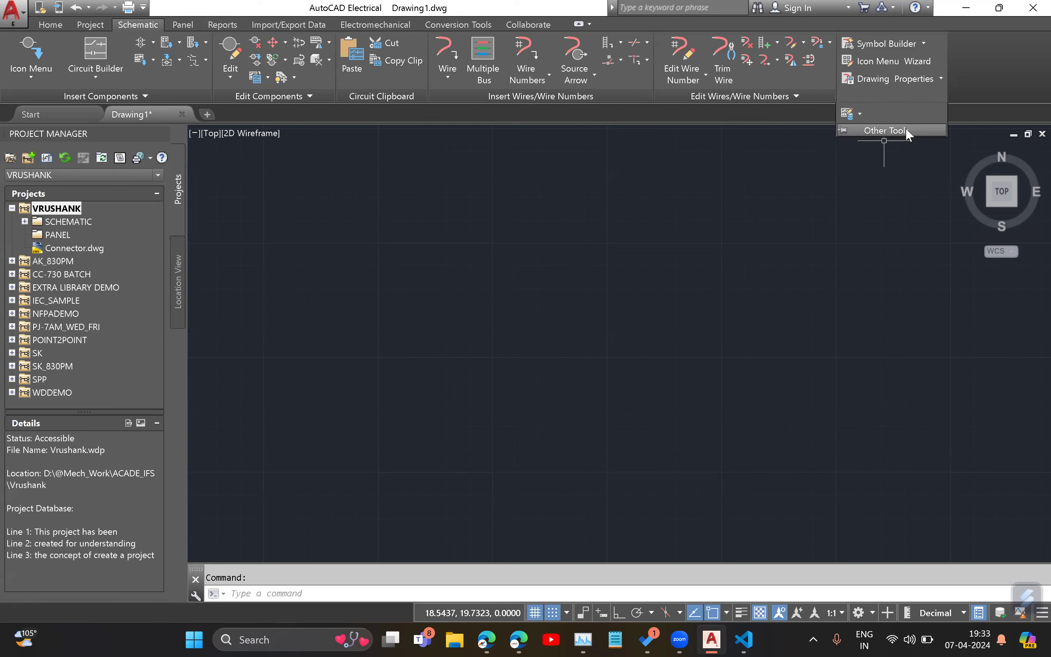
left_click(860, 110)
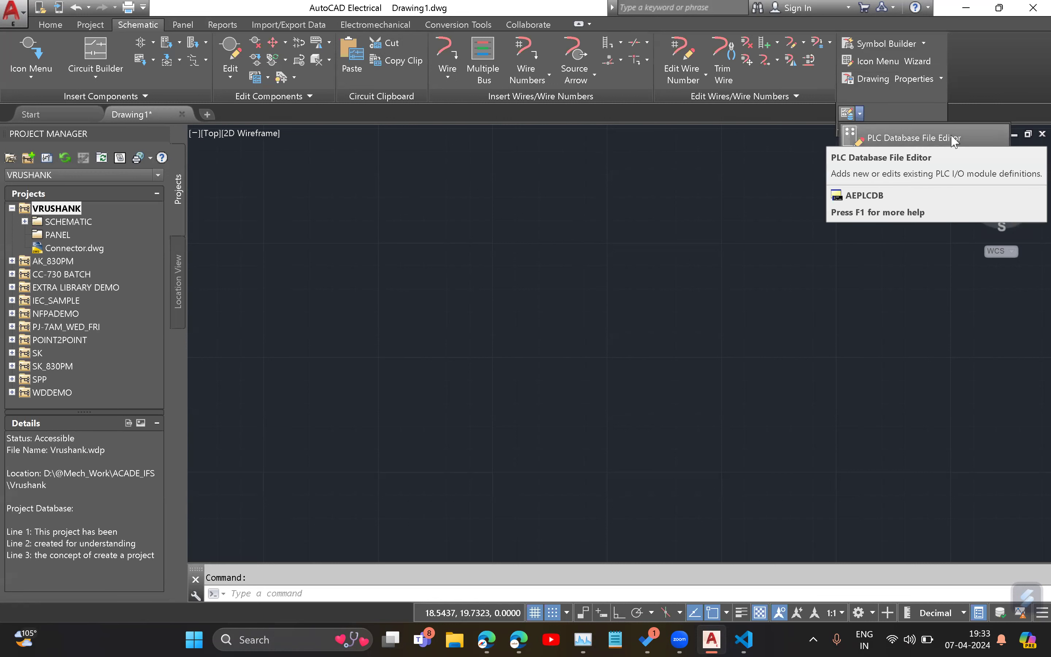
left_click(914, 138)
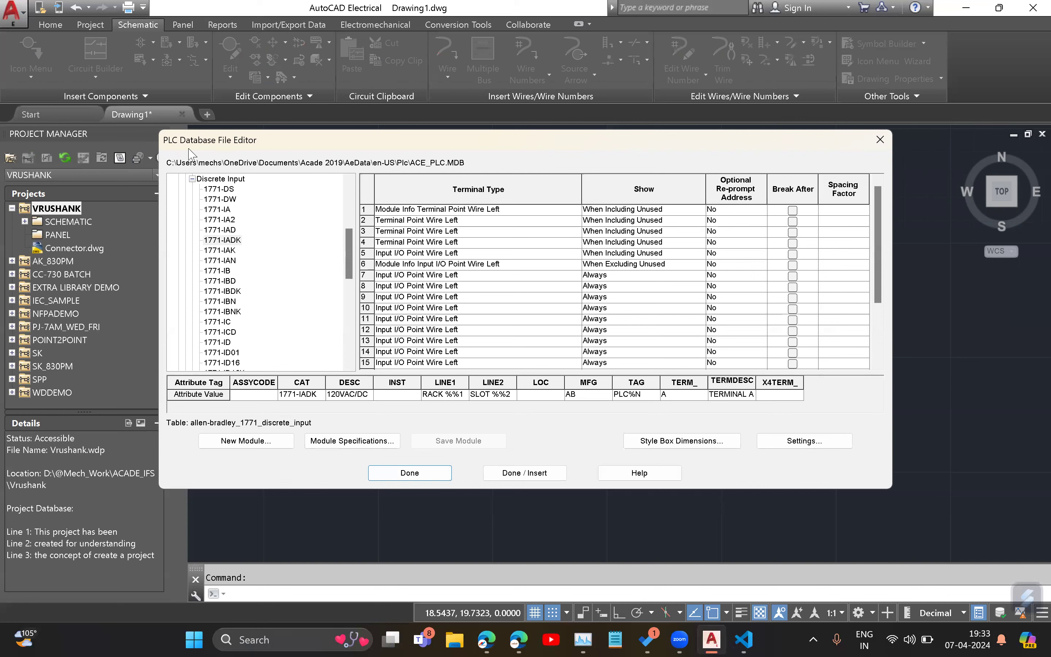
Step: Collapse the 1771 series and Allen-Bradley branches and look through the PLC manufacturers from ABB to TELEMECANIQUE
scroll(264, 260, "up", 1)
scroll(204, 276, "up", 4)
left_click(186, 301)
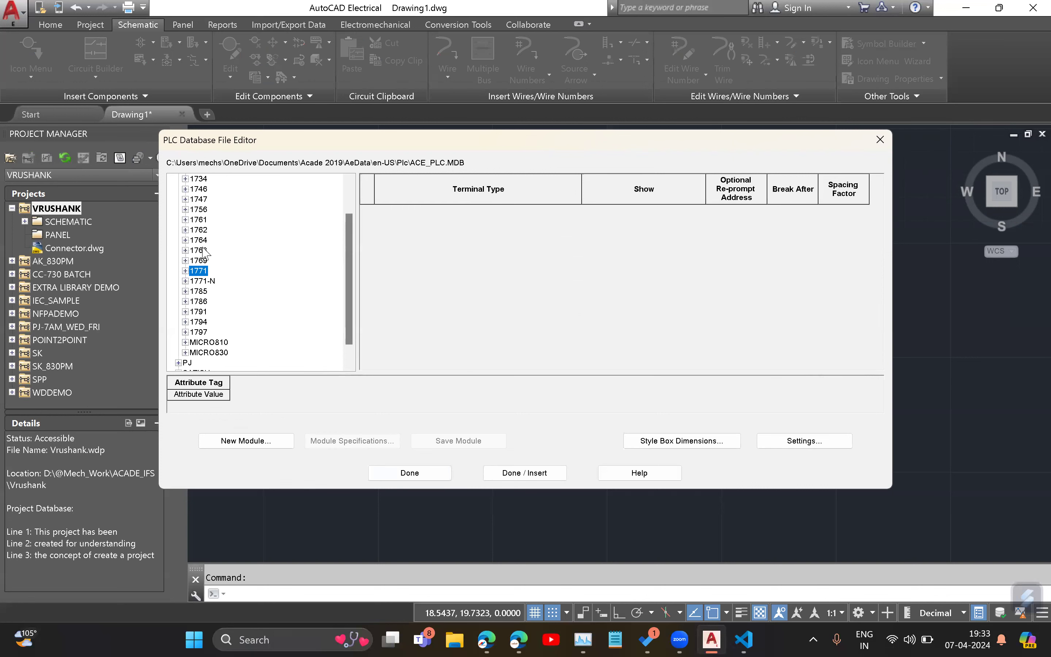
scroll(186, 253, "up", 1)
left_click(178, 199)
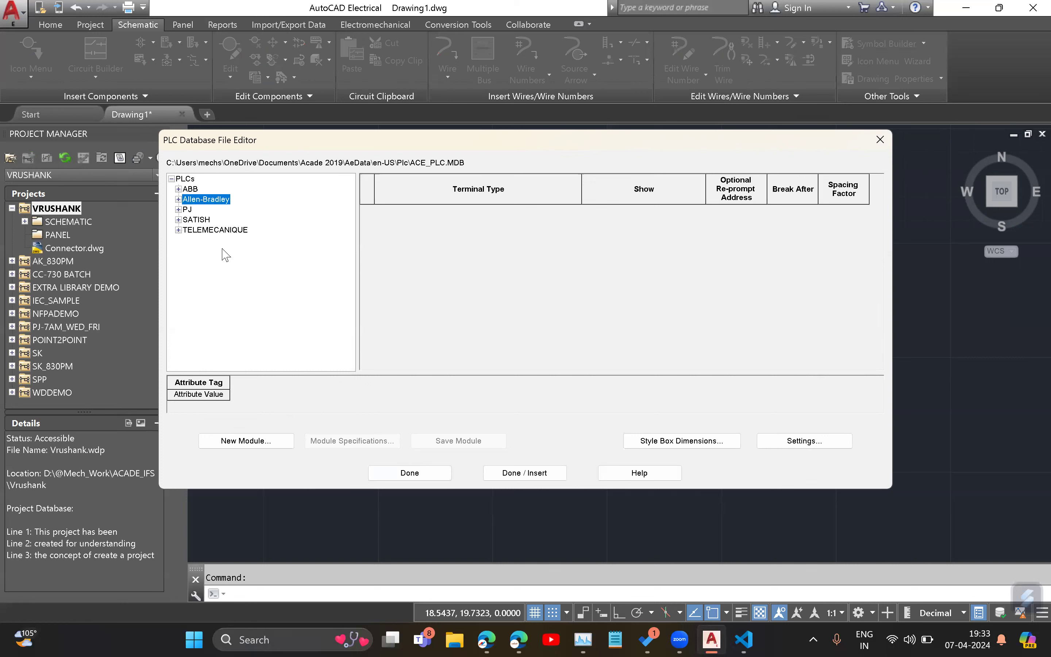
left_click(190, 190)
left_click(187, 210)
key("Down")
key("Down")
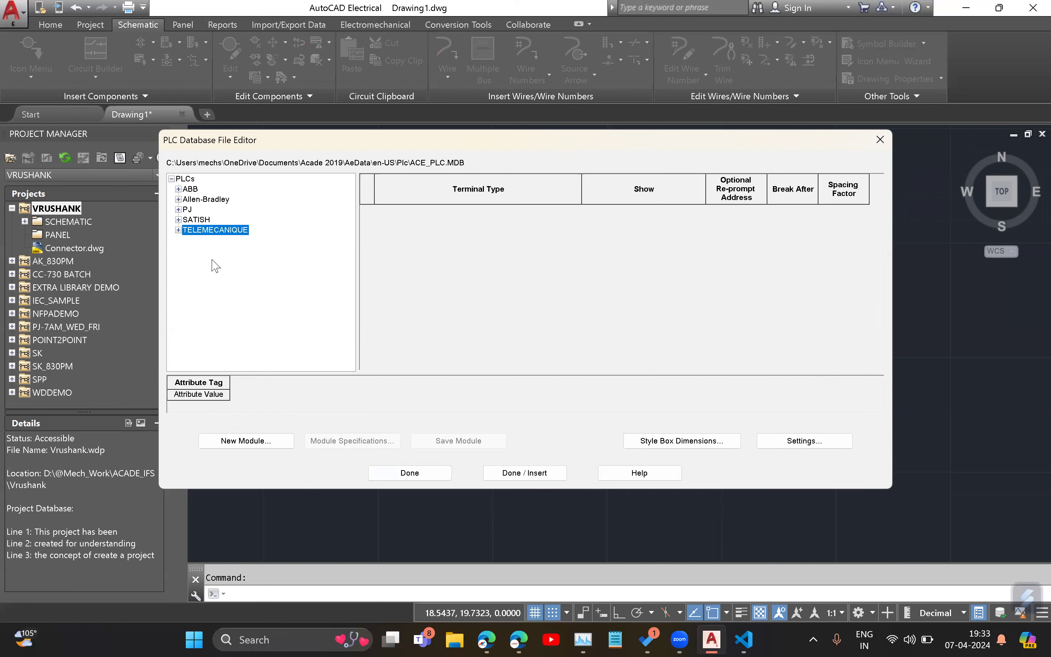
Step: Examine the manufacturer, series, code, description and module type fields of a new module for TELEMECANIQUE, then cancel it
left_click(242, 442)
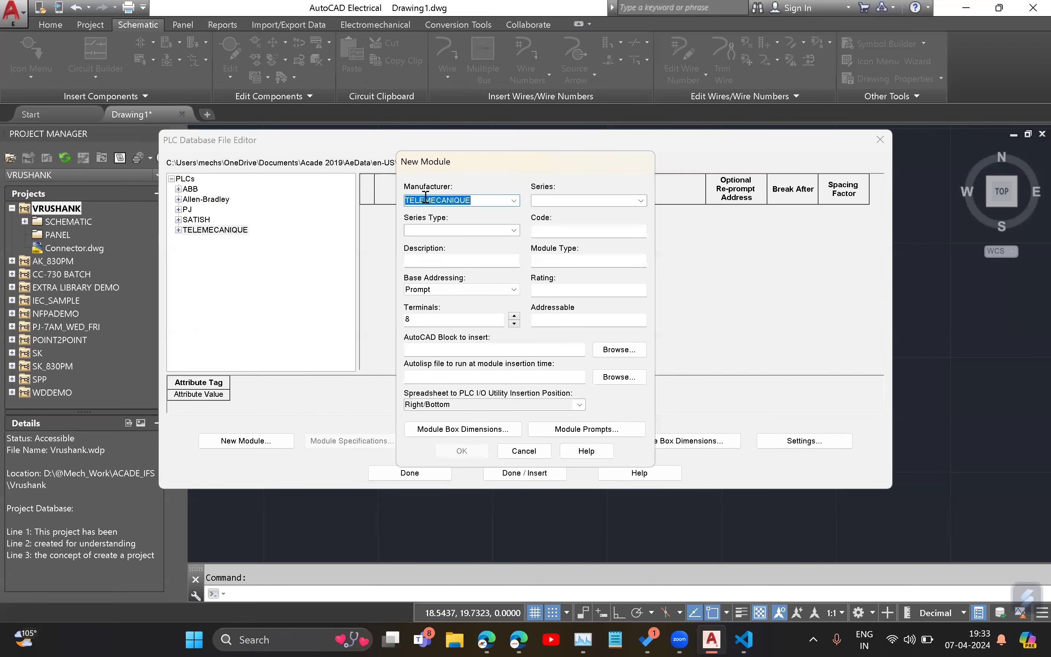
left_click(486, 201)
left_click(592, 200)
left_click(470, 231)
left_click(559, 230)
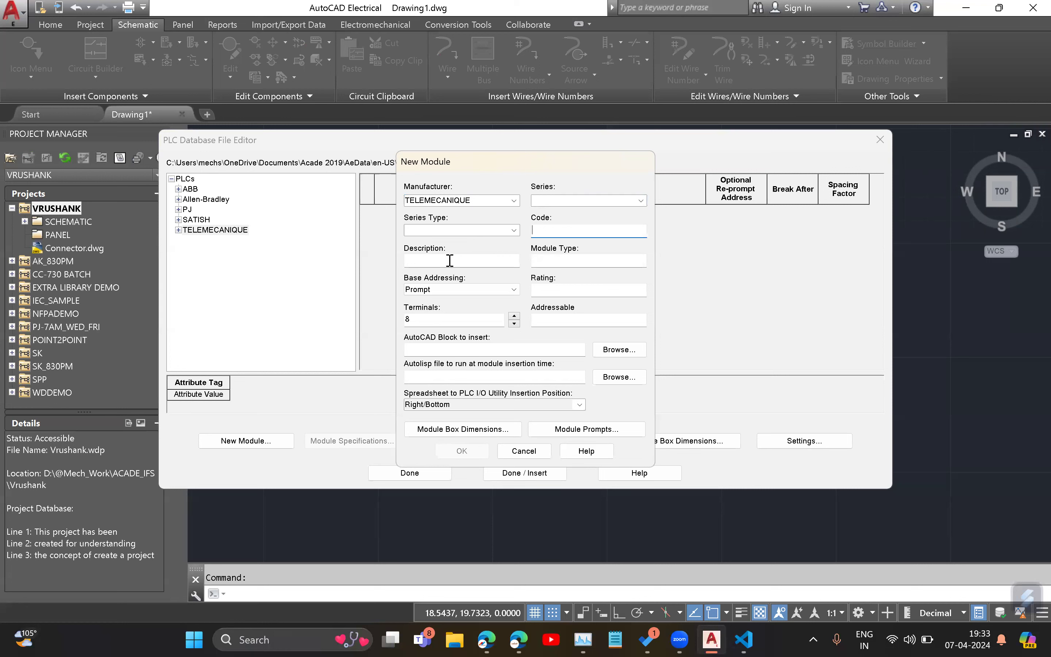
left_click(450, 261)
left_click(581, 260)
key("Escape")
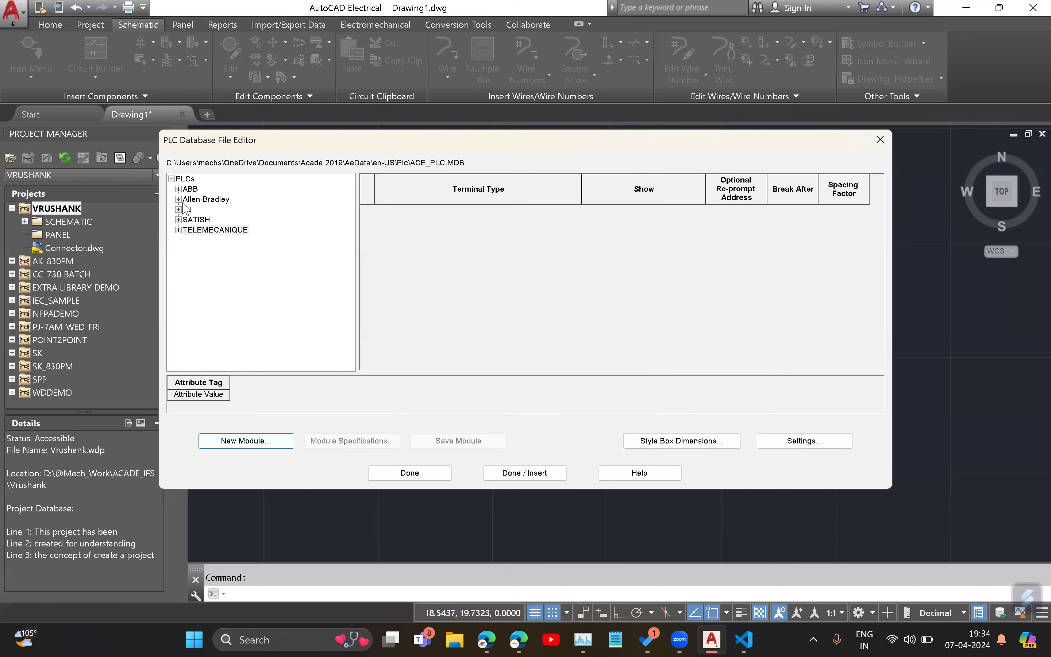
Step: Browse the ABB and Allen-Bradley series and view the terminal table of the 1771 discrete input module 1771-IAD
left_click(178, 189)
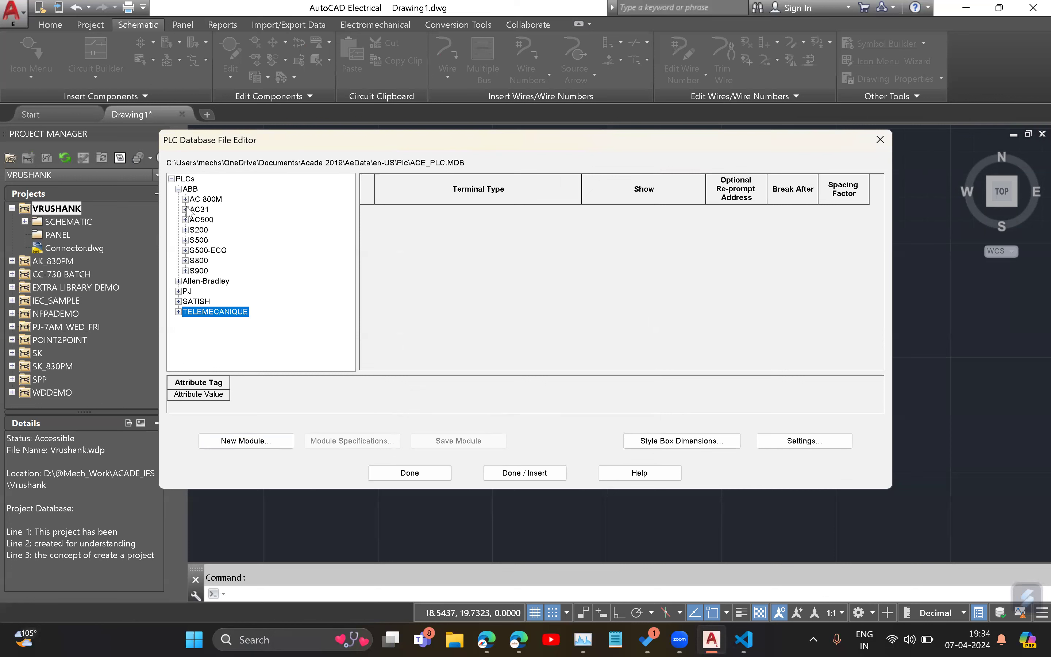
left_click(178, 280)
scroll(194, 223, "up", 3)
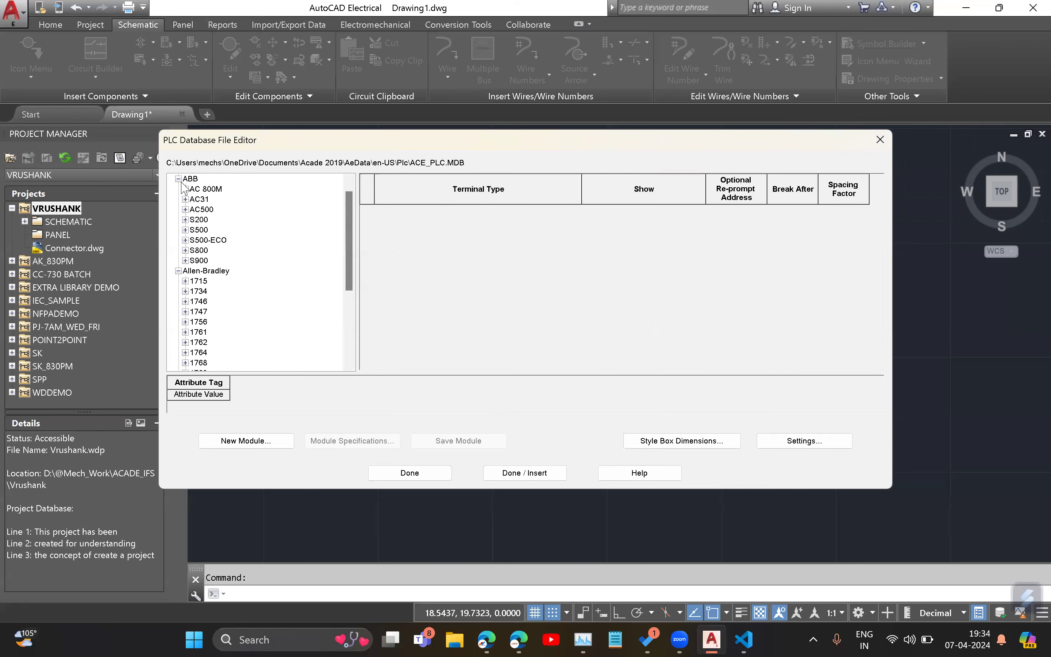
left_click(178, 189)
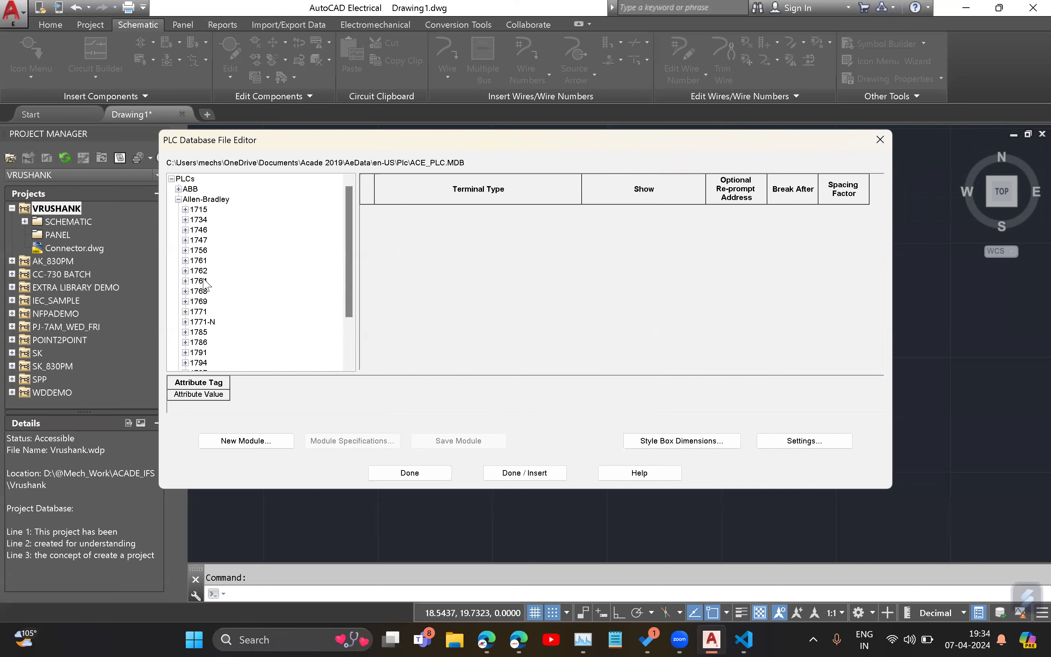
double_click(199, 312)
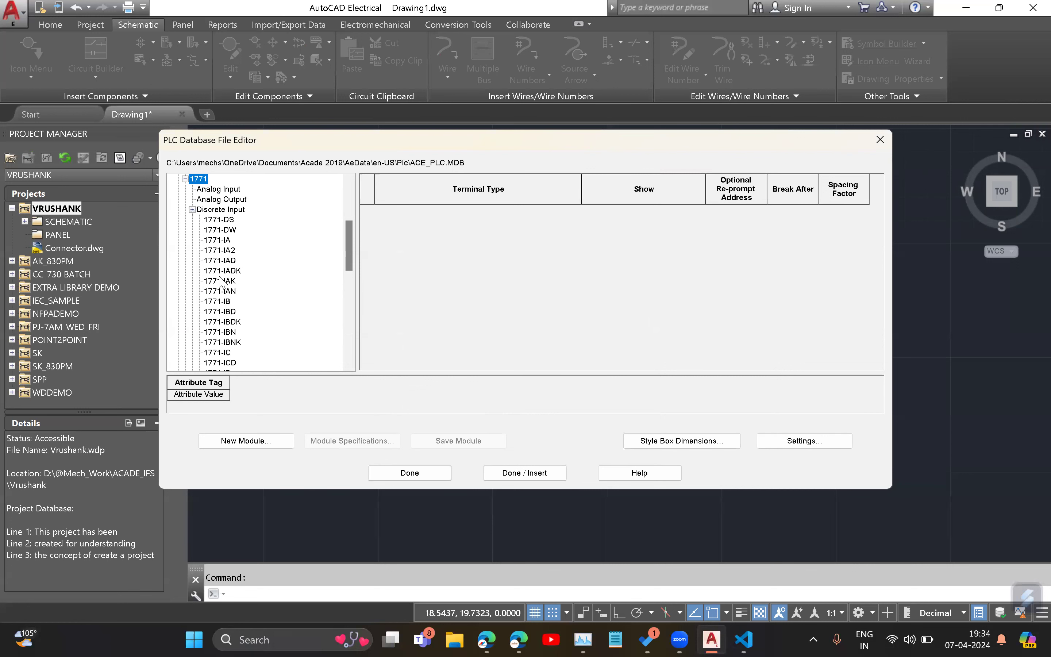
left_click(228, 260)
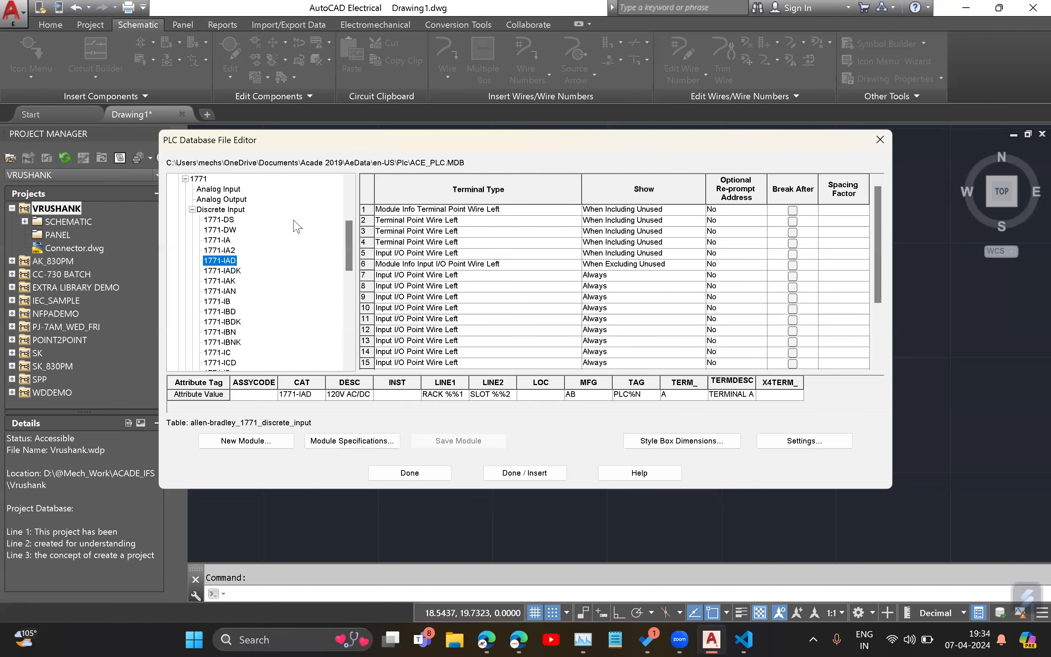
scroll(293, 228, "up", 2)
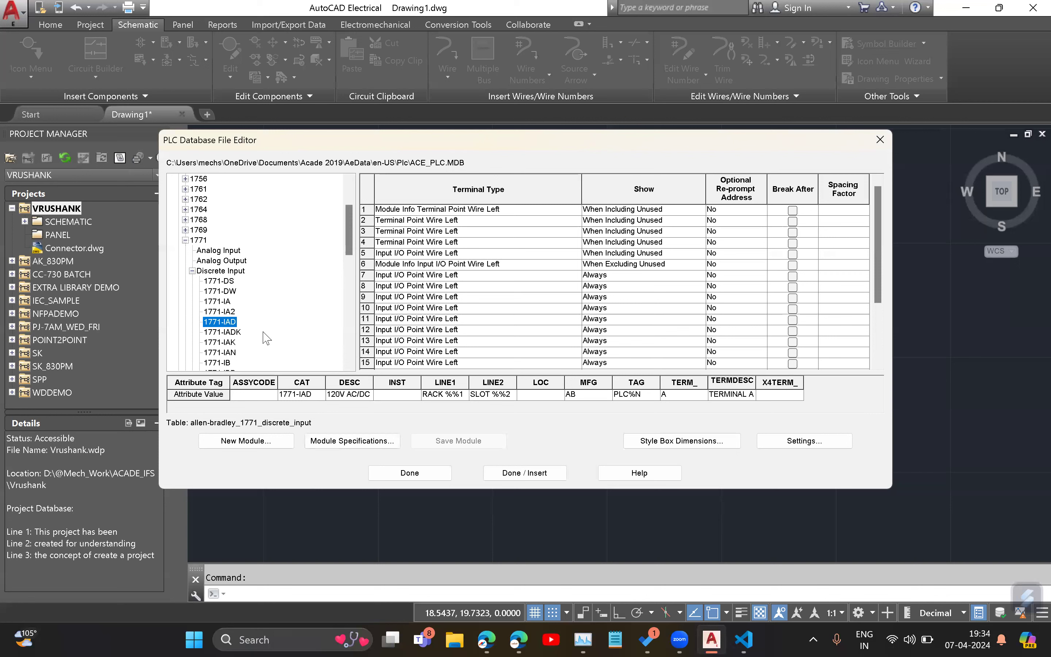
Step: Start a new PLC module with the active project's name as manufacturer, keeping series 1771 and series type Discrete Input
left_click(254, 440)
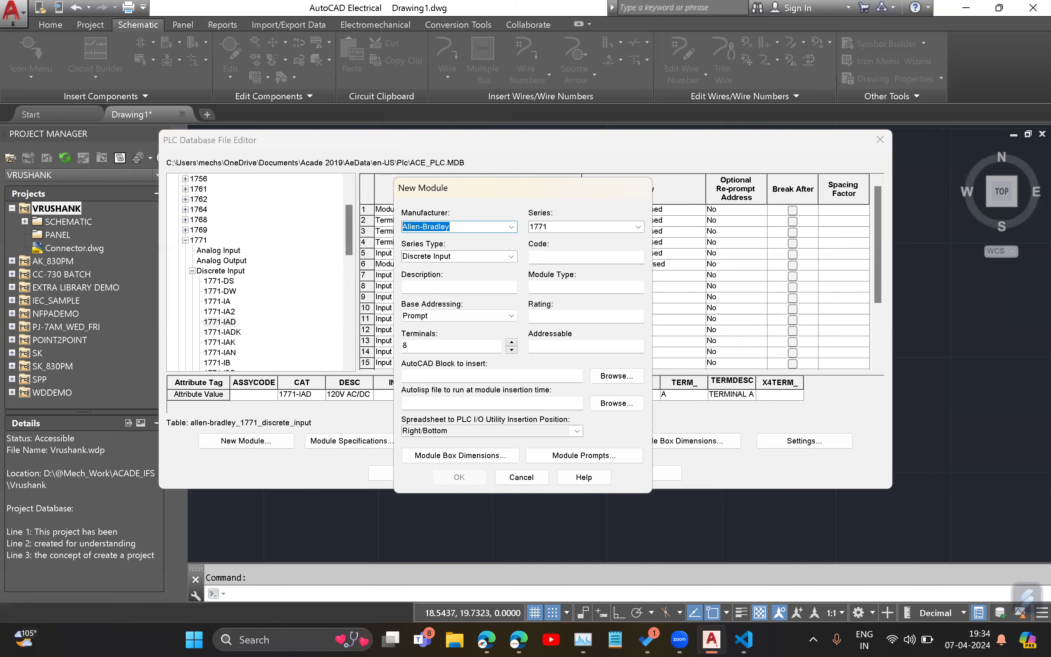
type("C")
type("VR")
type("USHANK")
double_click(563, 225)
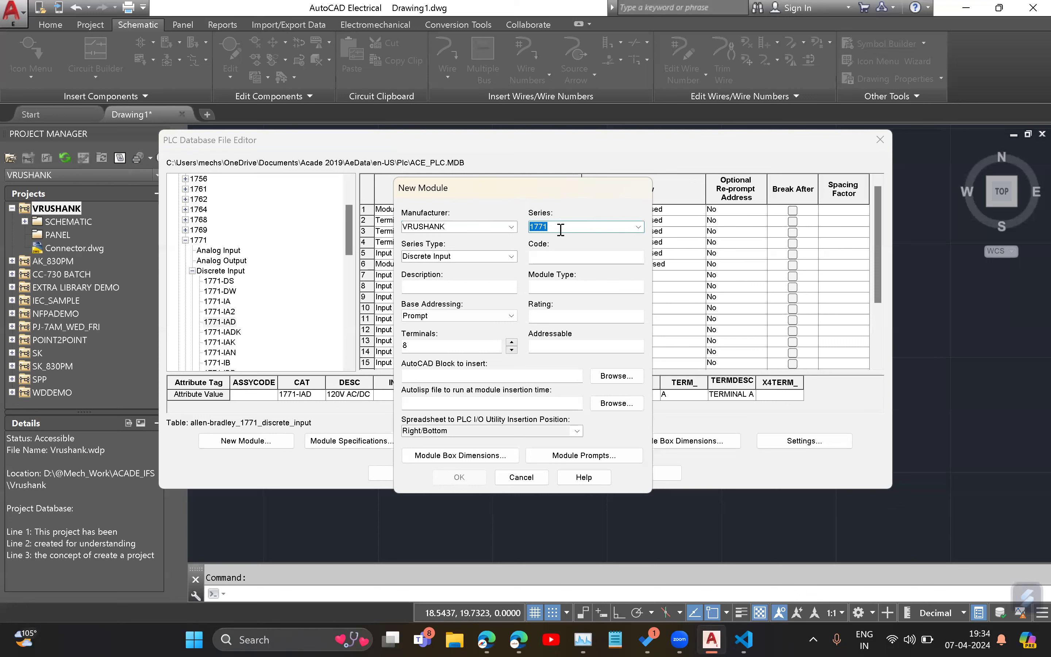
left_click(480, 255)
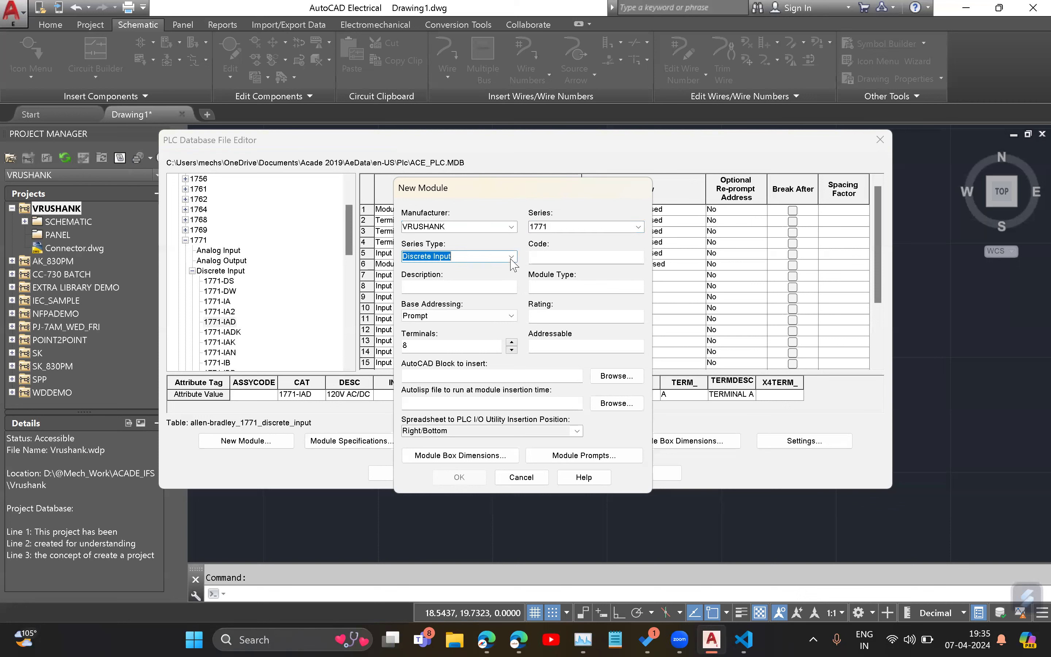
left_click(511, 256)
left_click(511, 257)
left_click(466, 259)
Step: Enter 1771-ABC as the new module's code and 120V as its description
left_click(558, 258)
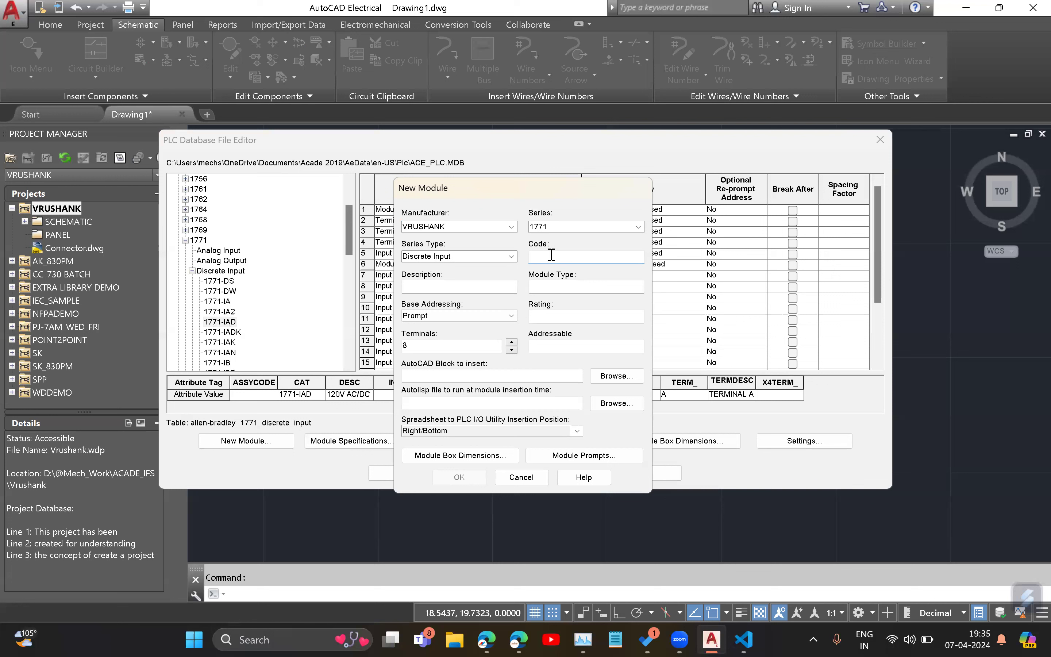
type("1771-AD")
key("BackSpace")
type("BC")
left_click(444, 286)
type("12")
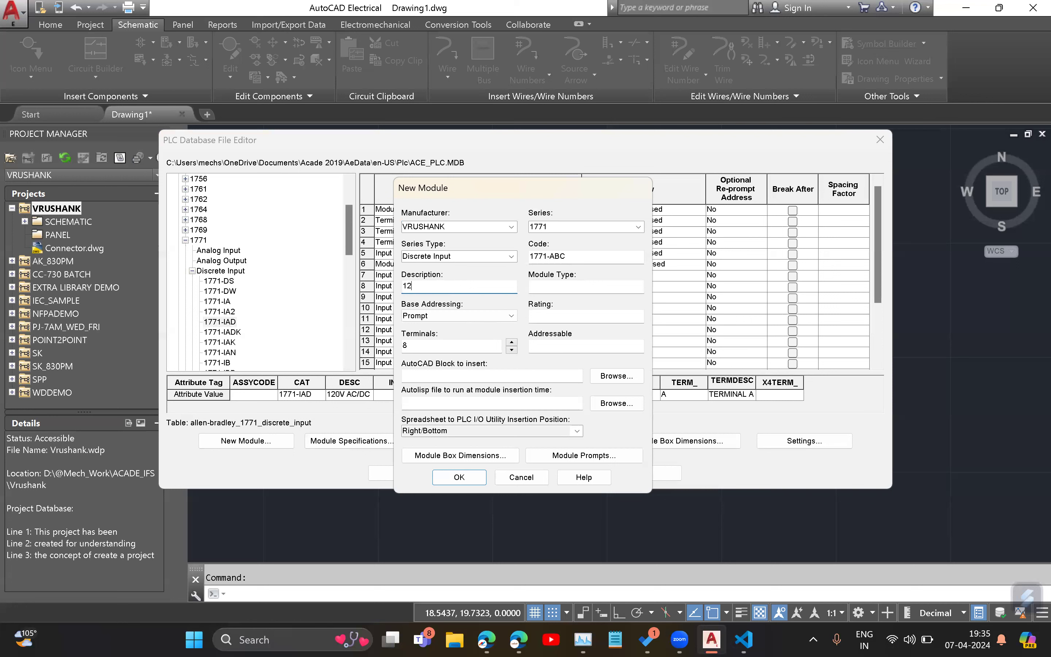
type("0V")
Step: Keep Prompt as the base addressing and 8 terminals for the new 1771-ABC module, leave its rating blank and create it
left_click(557, 287)
left_click(477, 321)
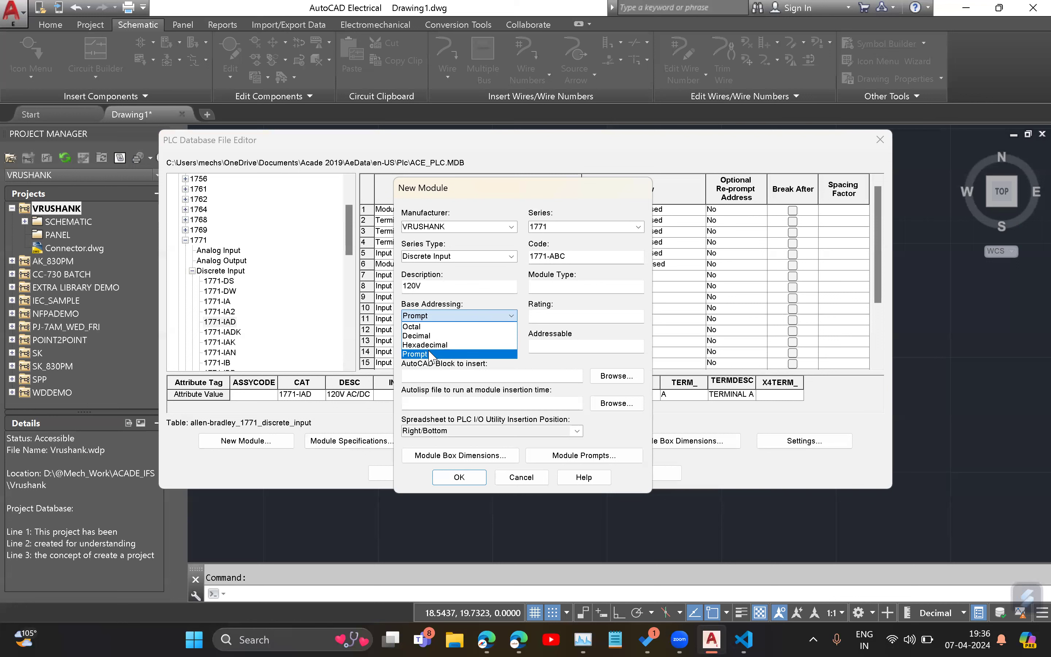
left_click(418, 353)
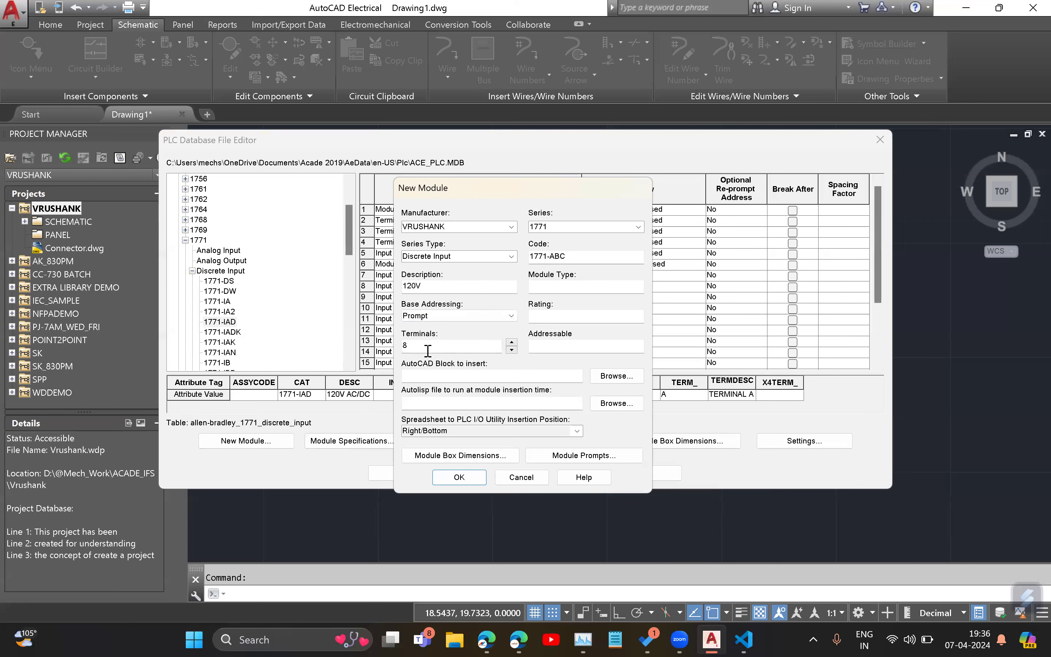
left_click(554, 317)
left_click_drag(496, 189, 157, 155)
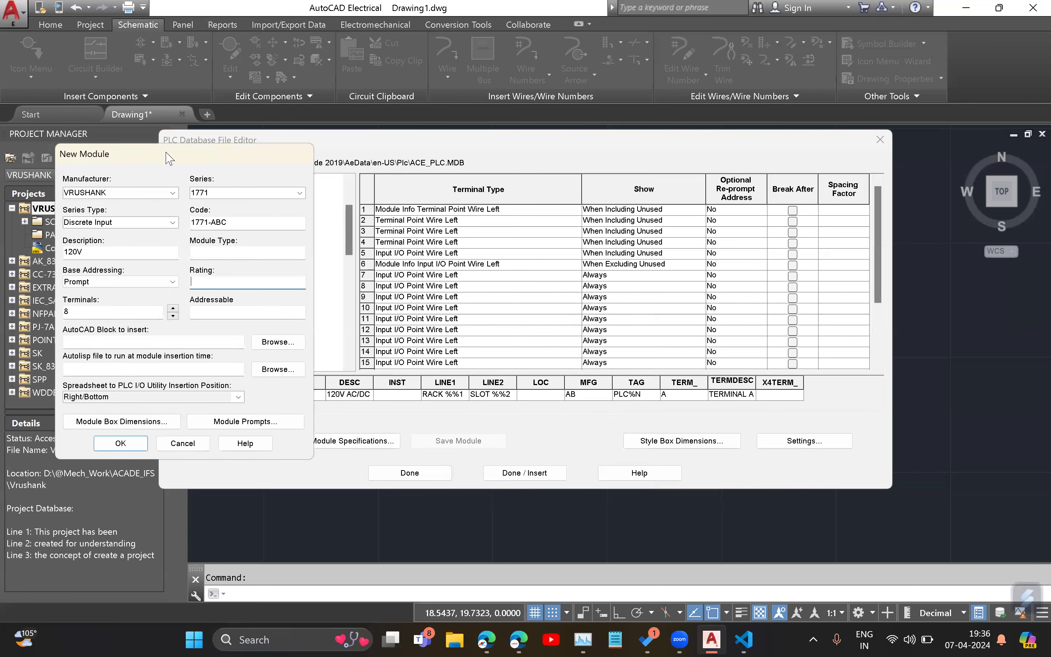
left_click_drag(166, 159, 413, 148)
left_click_drag(335, 300, 306, 303)
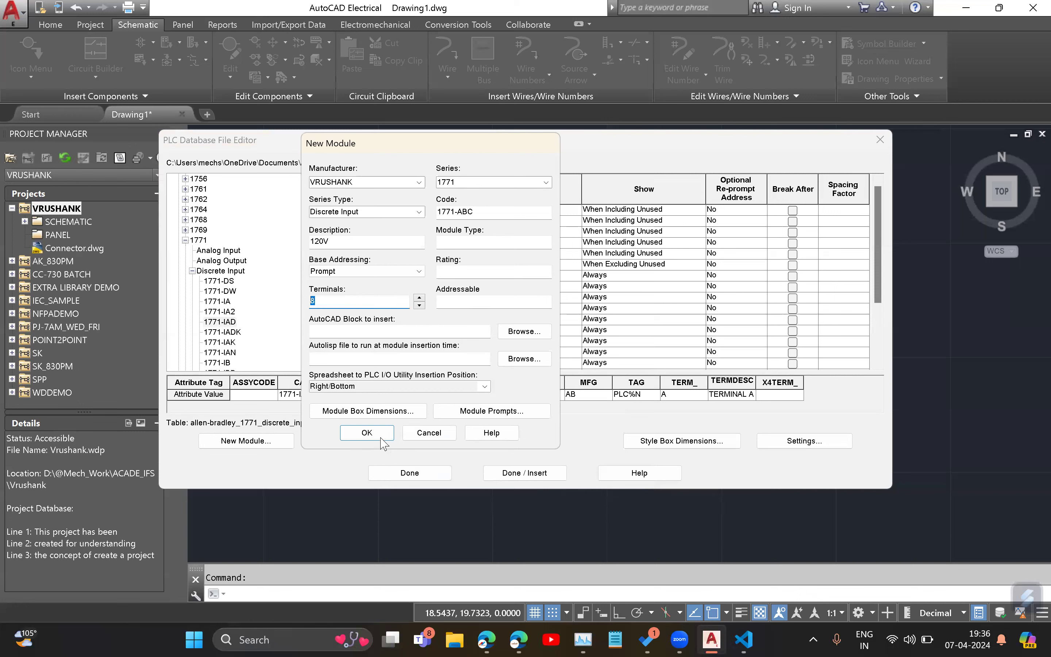
left_click(367, 433)
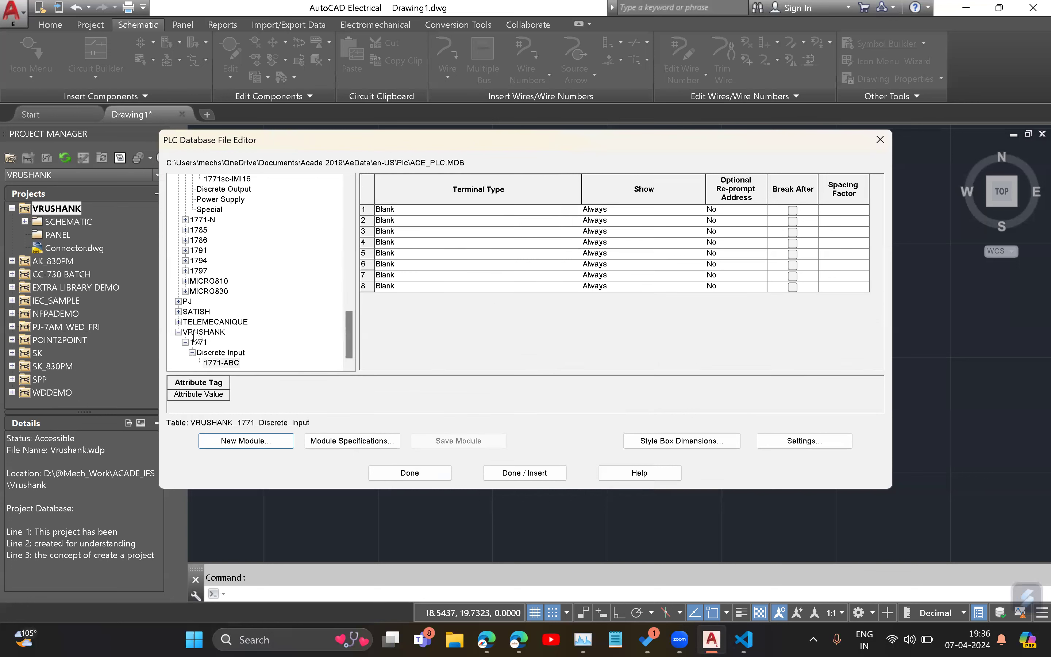
Step: Collapse the Allen-Bradley series and view the new manufacturer's 1771 discrete input module 1771-ABC in the PLC tree
scroll(213, 272, "up", 3)
scroll(213, 272, "up", 6)
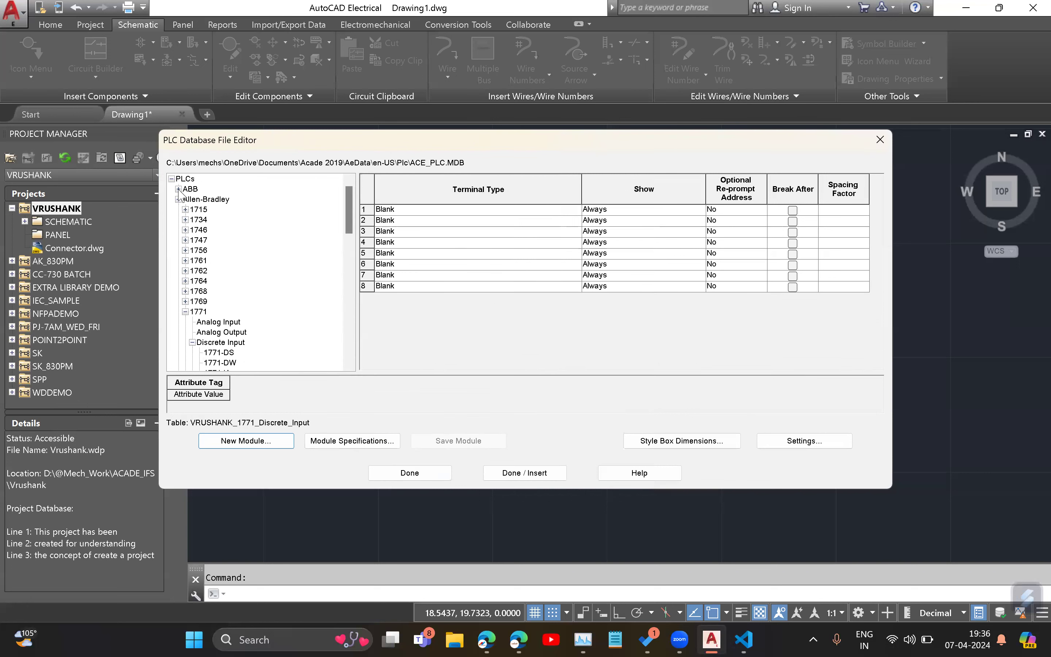
left_click(179, 199)
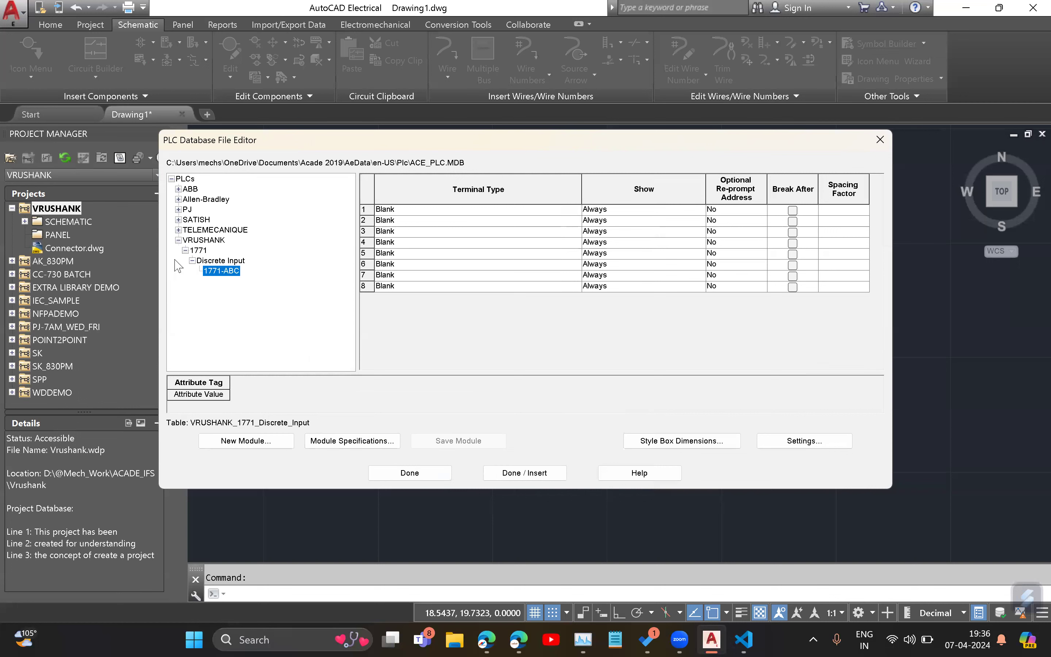
left_click(178, 240)
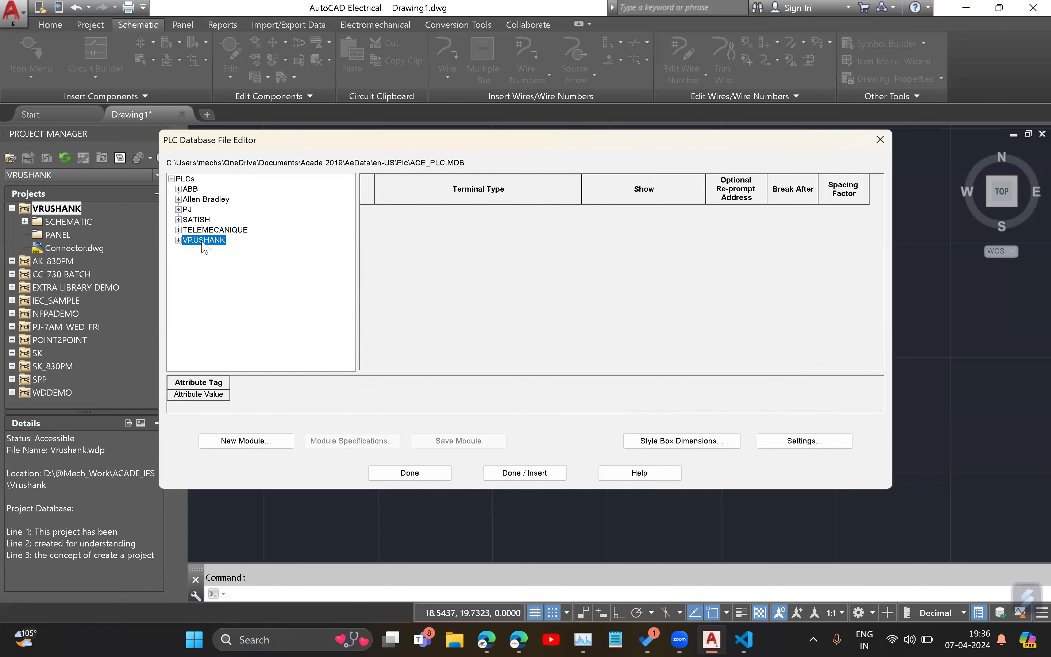
left_click(178, 240)
left_click(185, 251)
left_click(185, 251)
left_click(192, 260)
left_click(192, 261)
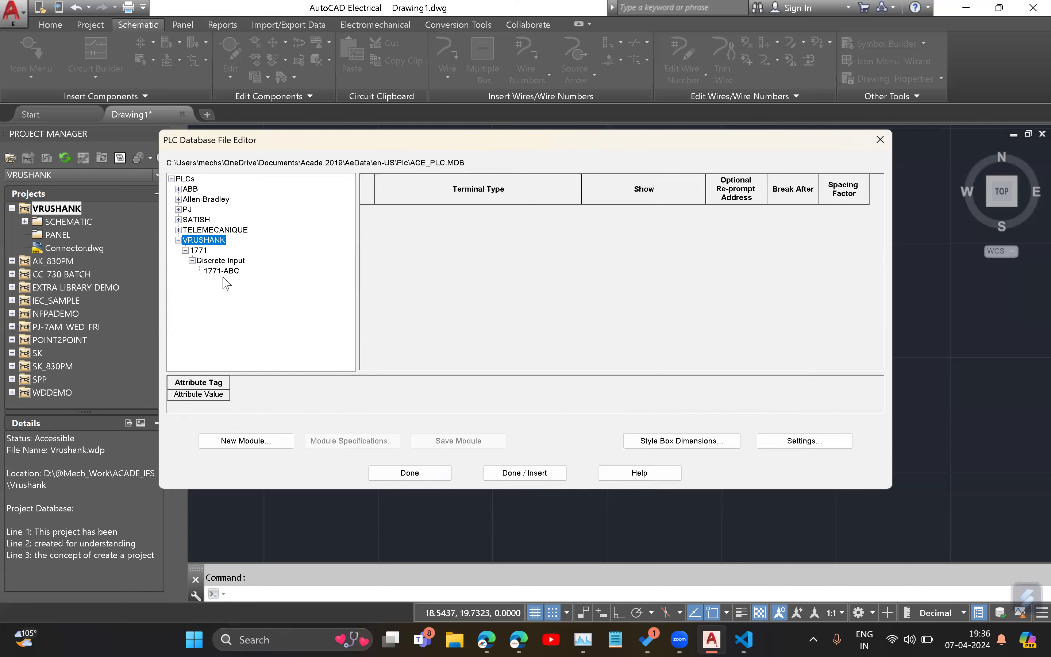
left_click(221, 271)
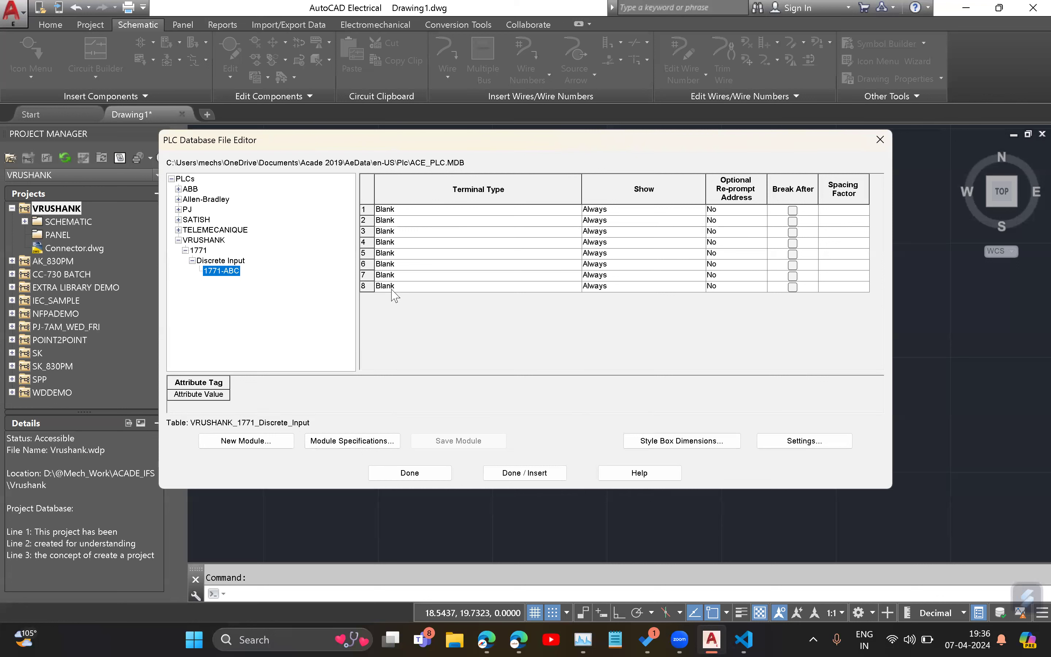
Step: Go through the terminal type rows of the 1771-ABC module from the first to the eighth
left_click(420, 210)
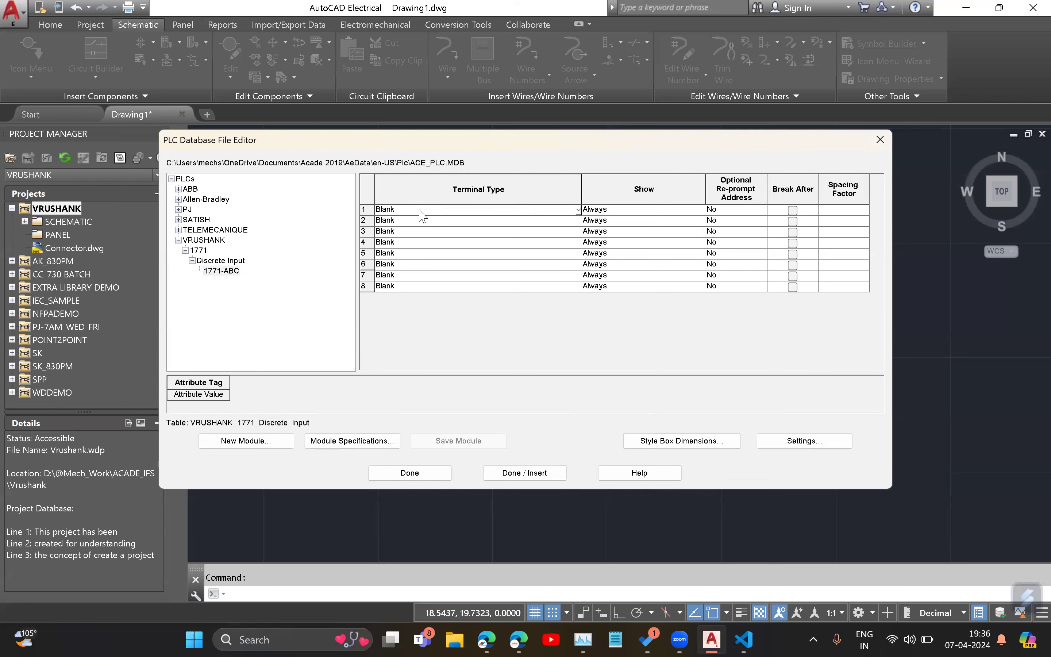
left_click(407, 223)
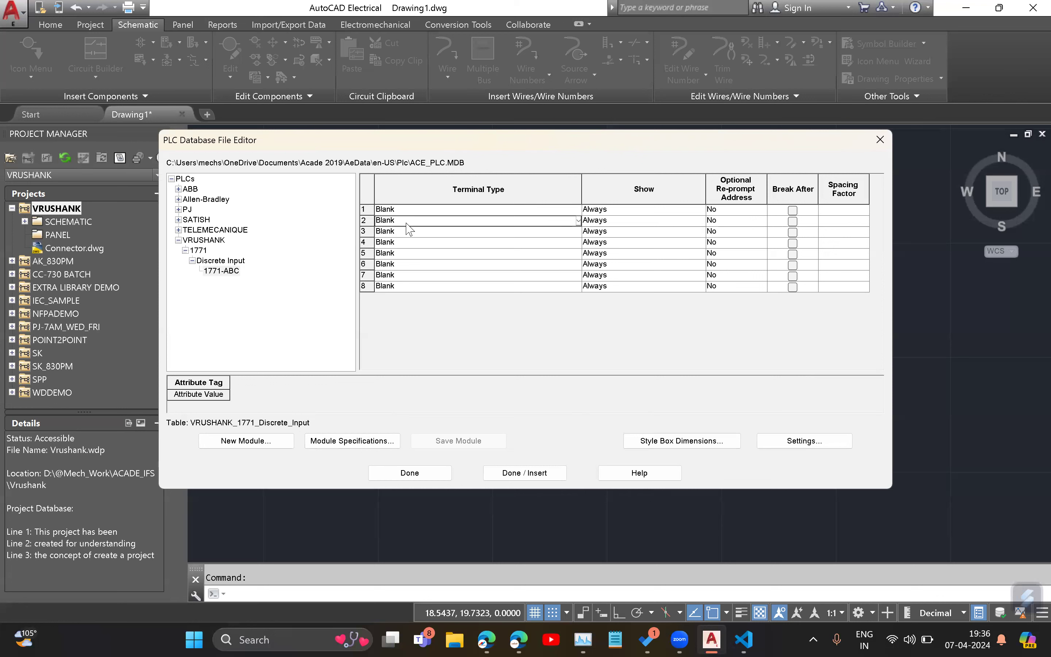
left_click(406, 232)
key("Down")
key("Down")
key("Down")
key("Down")
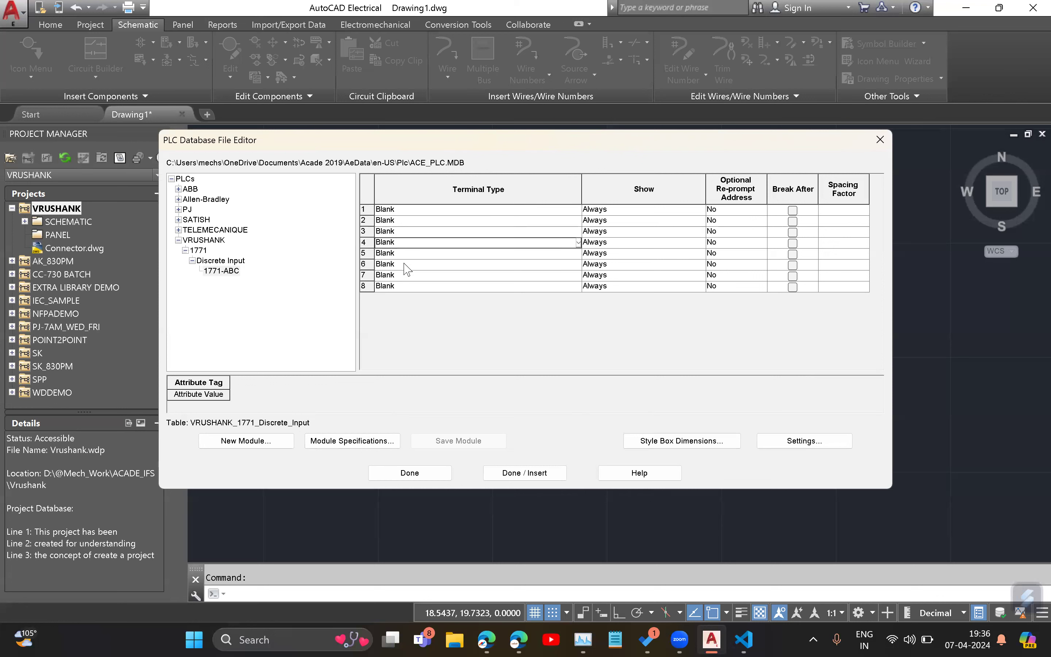
key("Down")
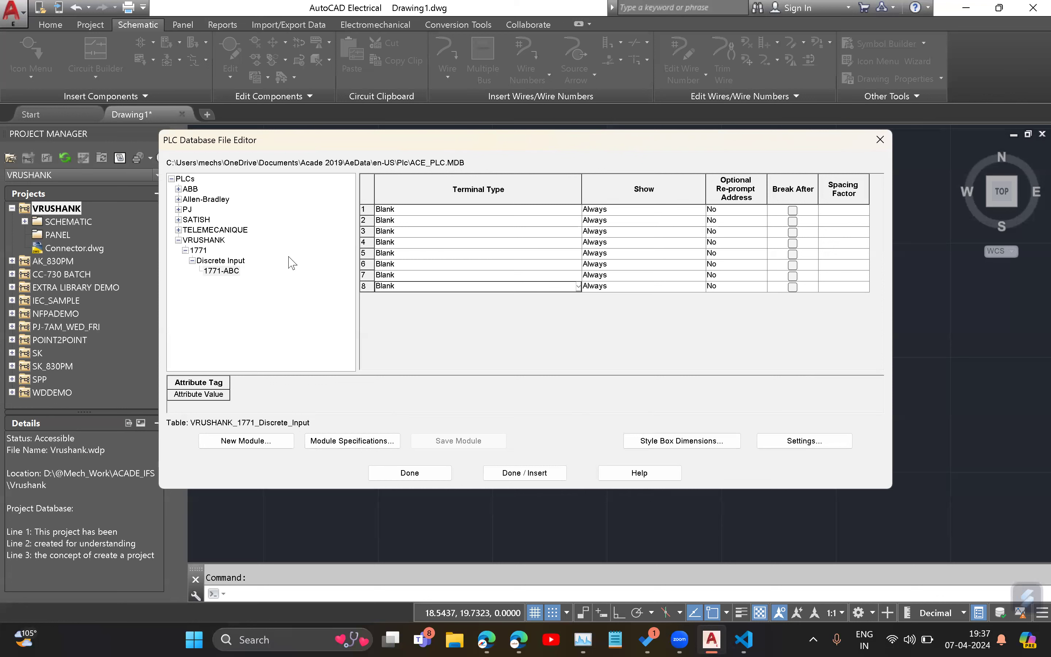
Step: Examine the terminal types and terminal attributes of Allen-Bradley's 1771-IAD discrete input module row by row
left_click(179, 201)
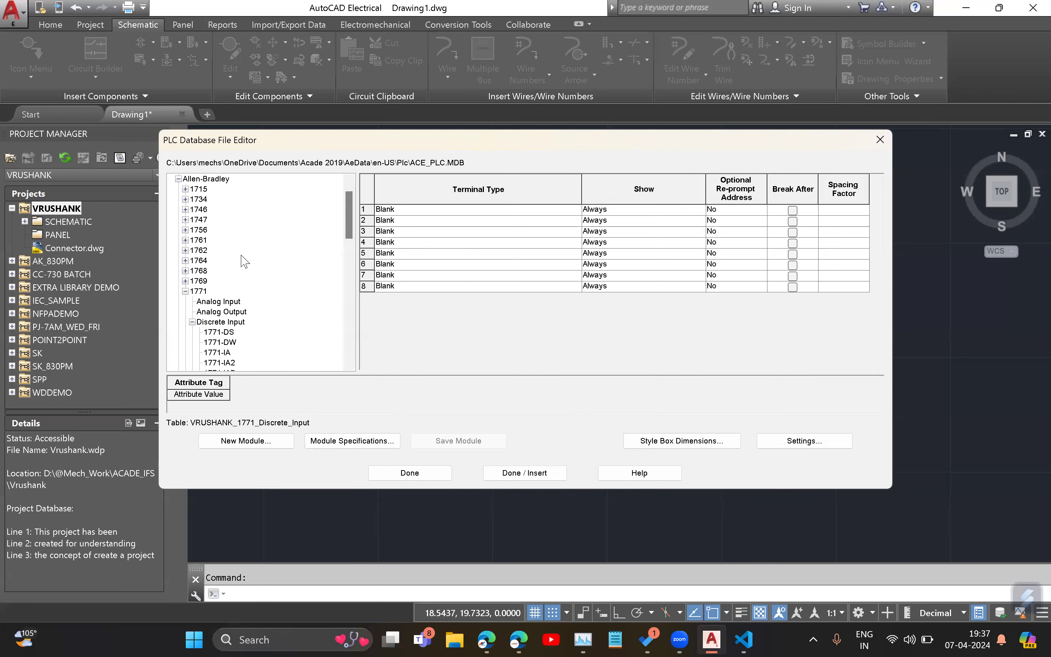
scroll(252, 291, "down", 5)
scroll(234, 267, "down", 1)
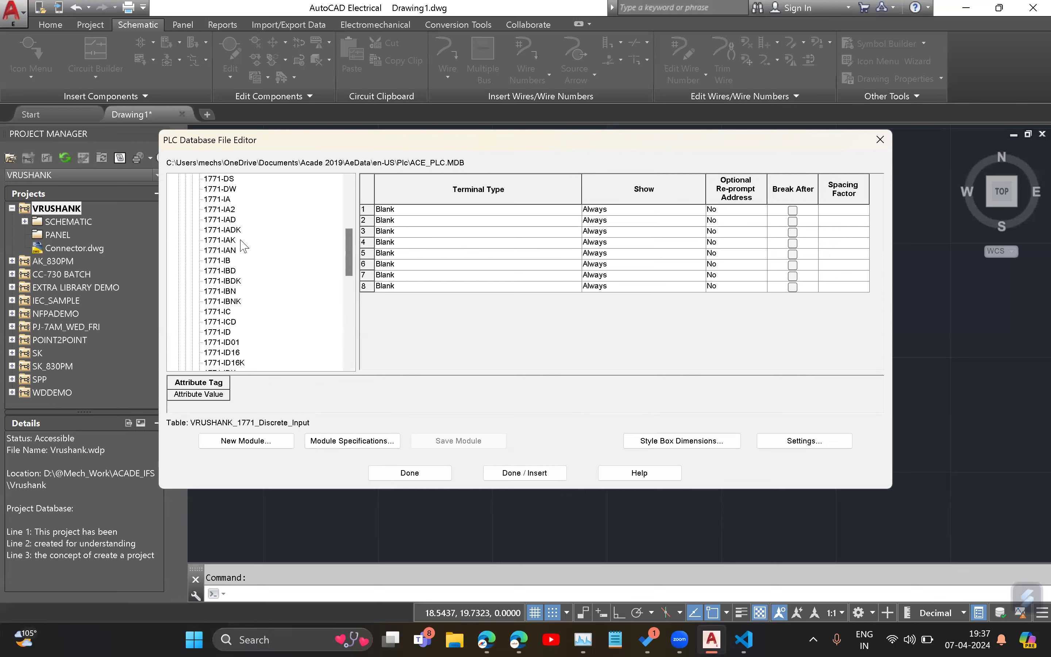
left_click(228, 219)
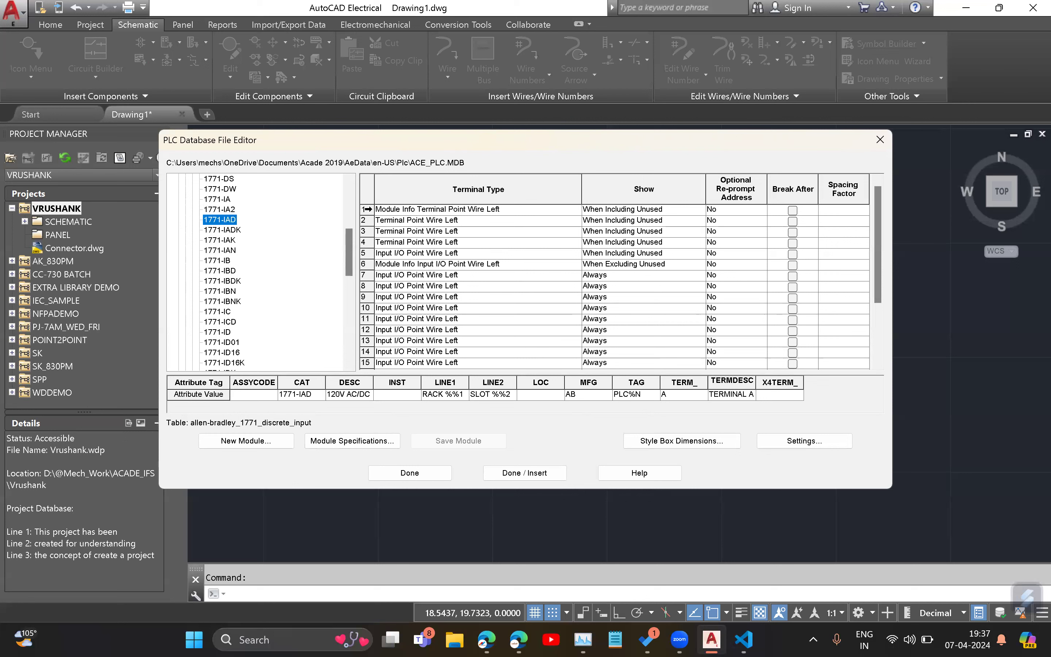
left_click(443, 210)
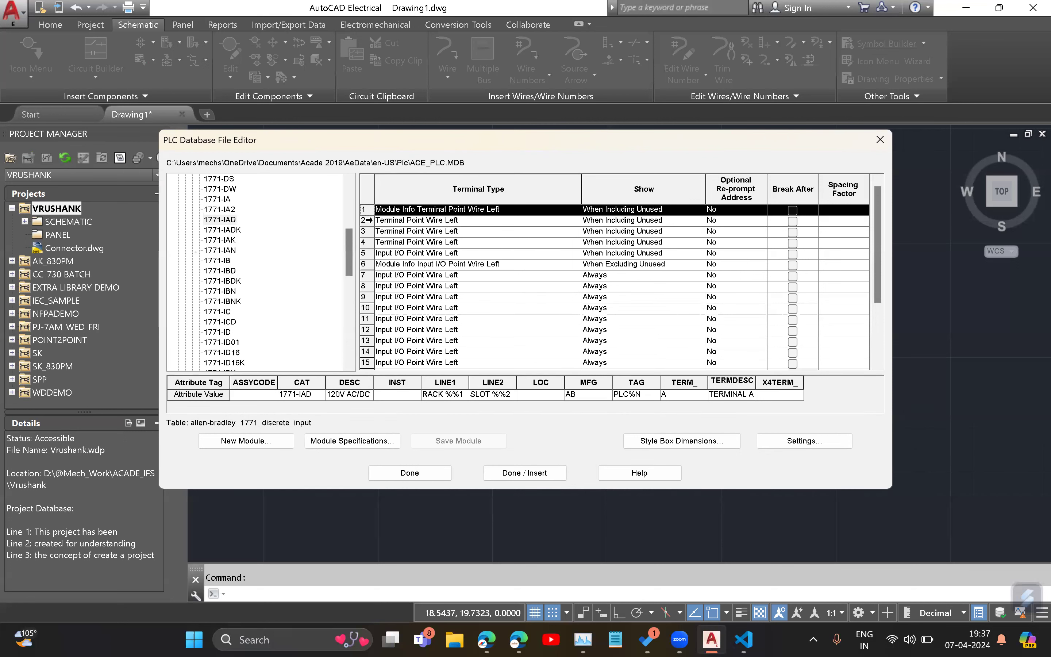
left_click(369, 220)
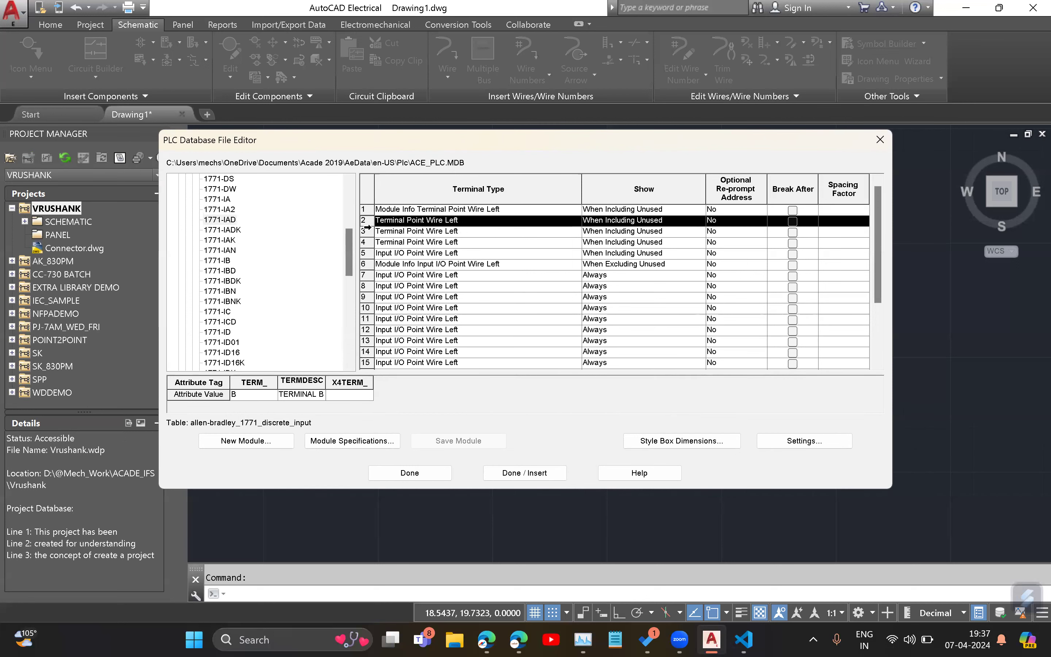
left_click(396, 233)
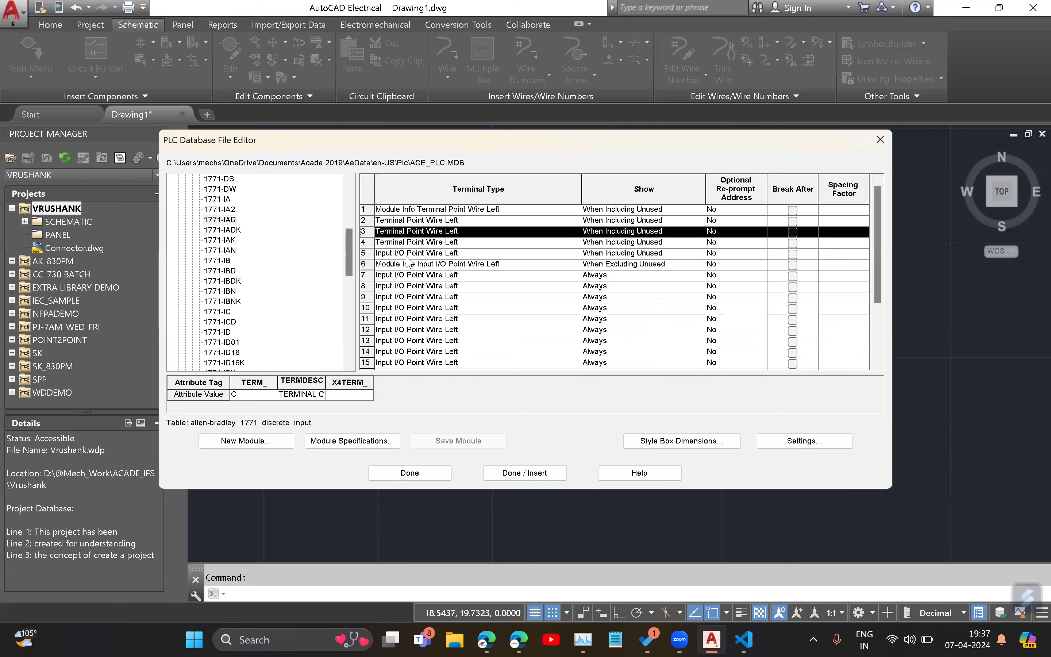
left_click(421, 257)
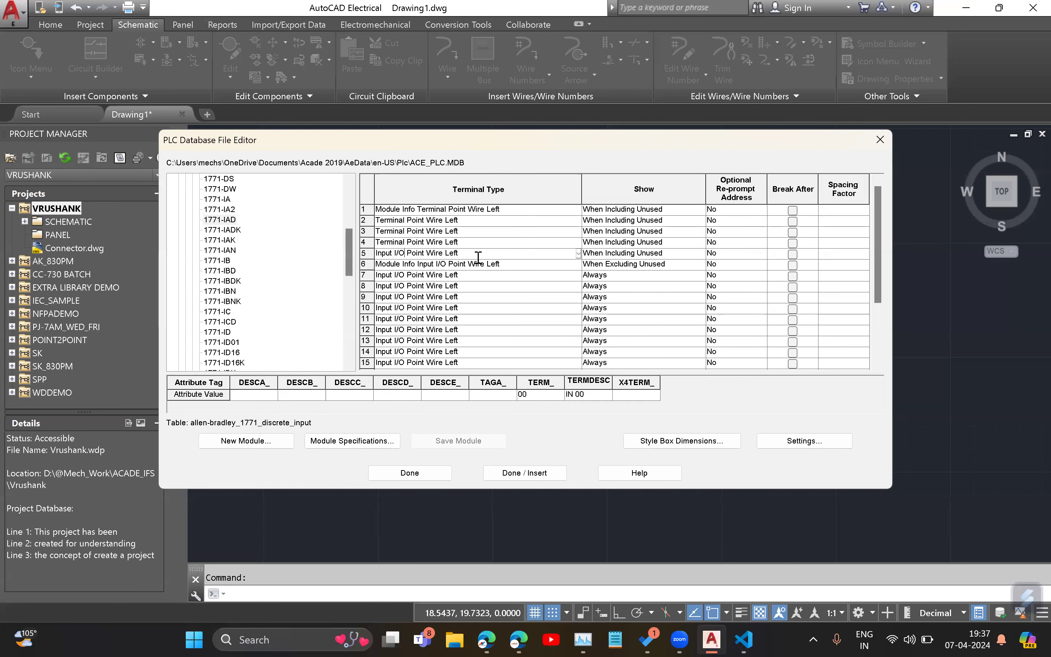
left_click(415, 223)
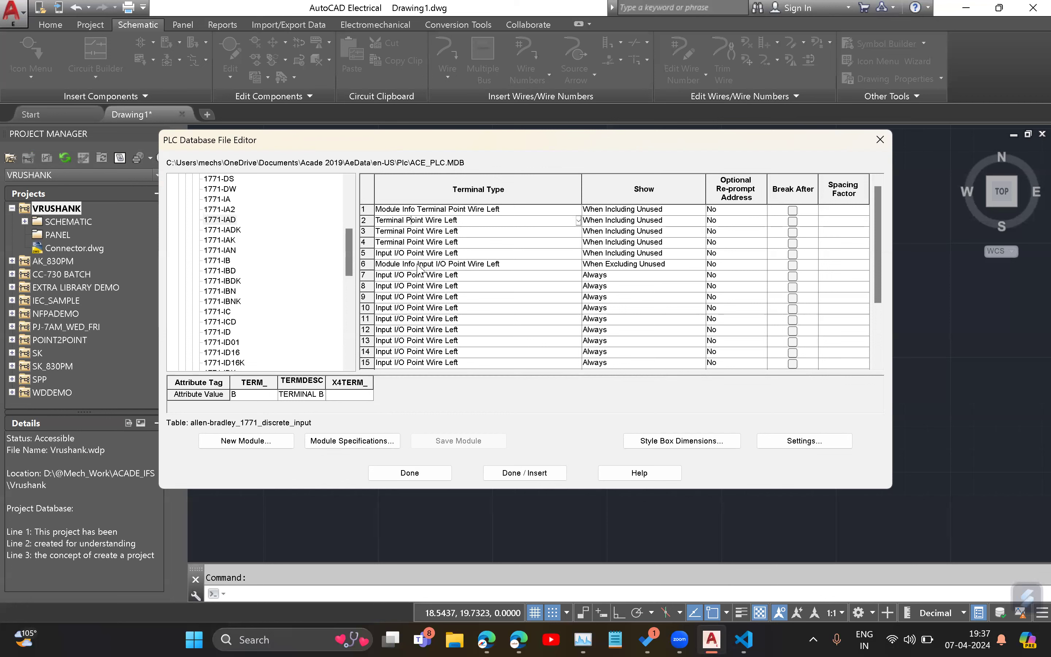
left_click(430, 254)
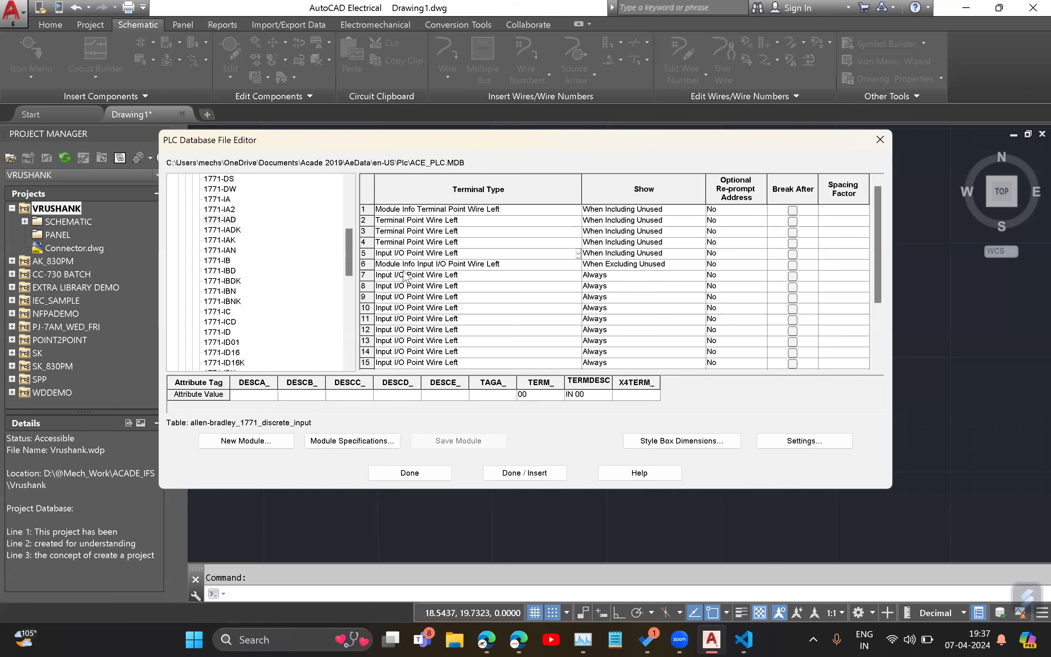
left_click(438, 287)
Step: Return to the 1771-ABC module and browse the terminal types available for its first terminal without choosing one
left_click(347, 208)
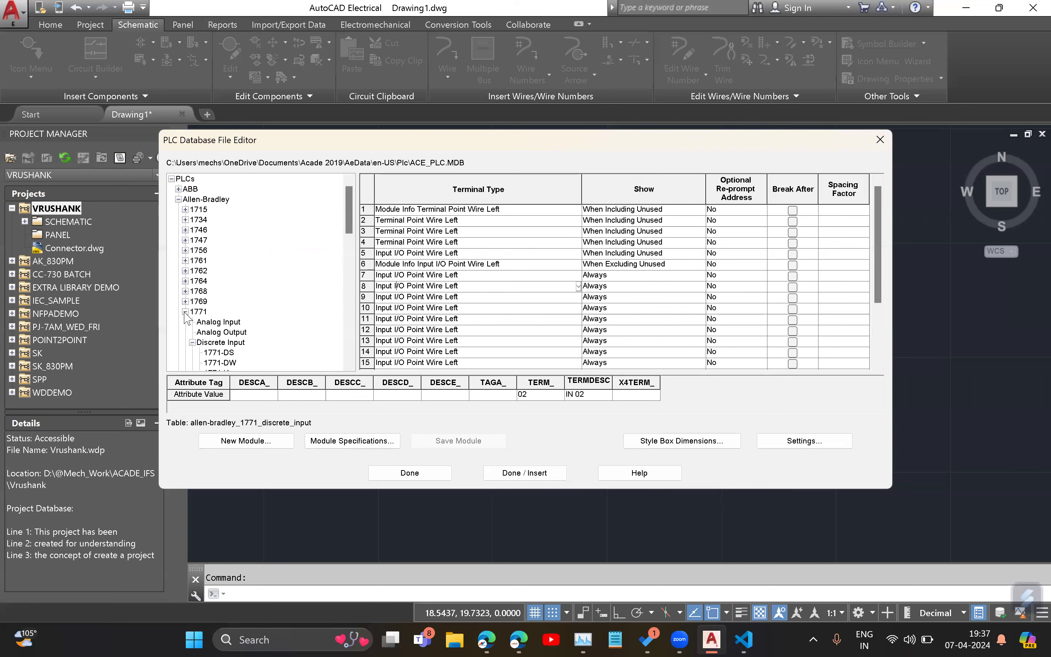
left_click(185, 311)
left_click(178, 199)
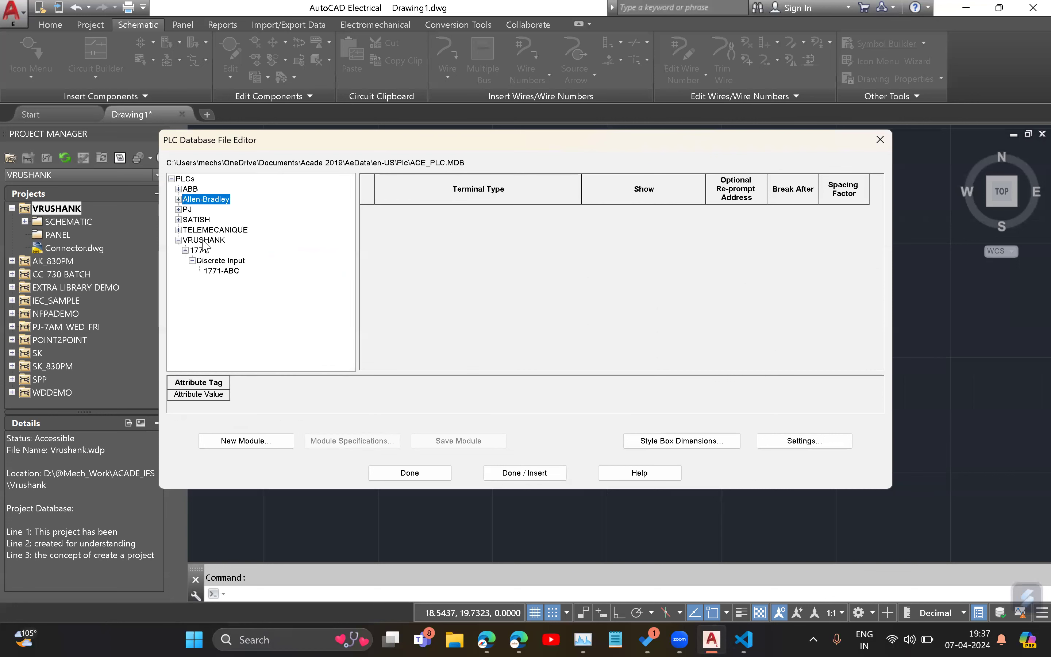
left_click(223, 271)
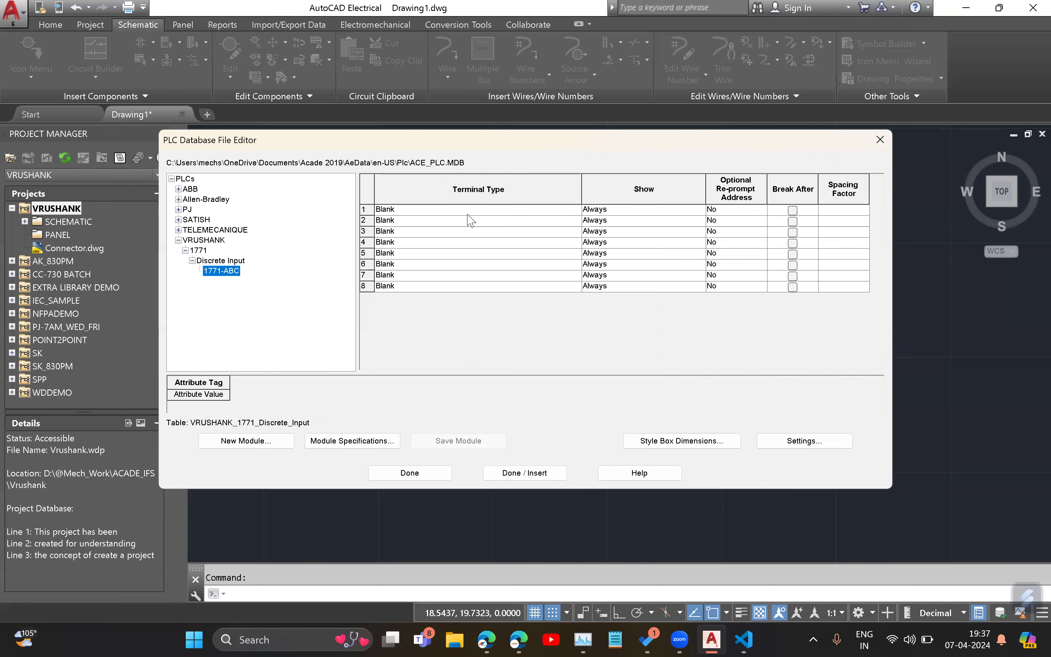
left_click(467, 213)
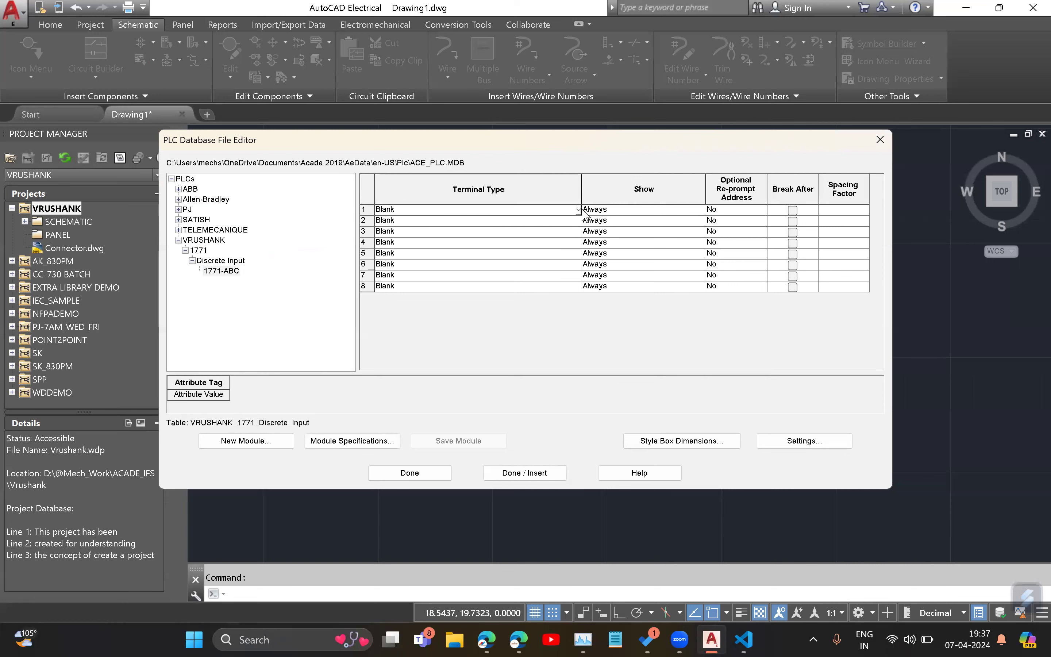
left_click(579, 209)
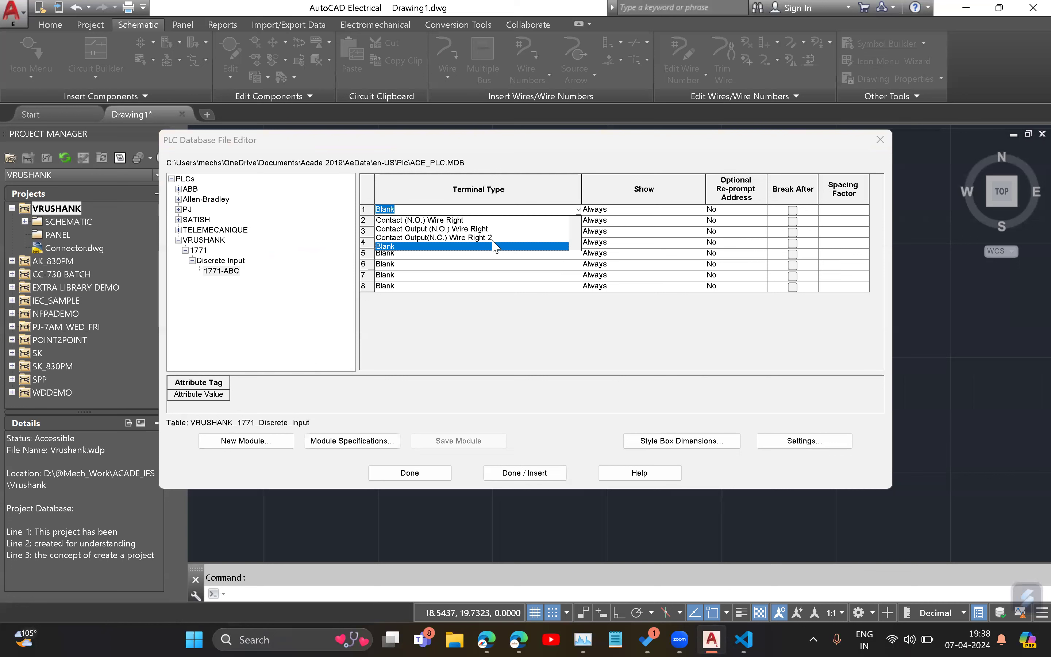
scroll(495, 243, "up", 2)
scroll(493, 230, "up", 1)
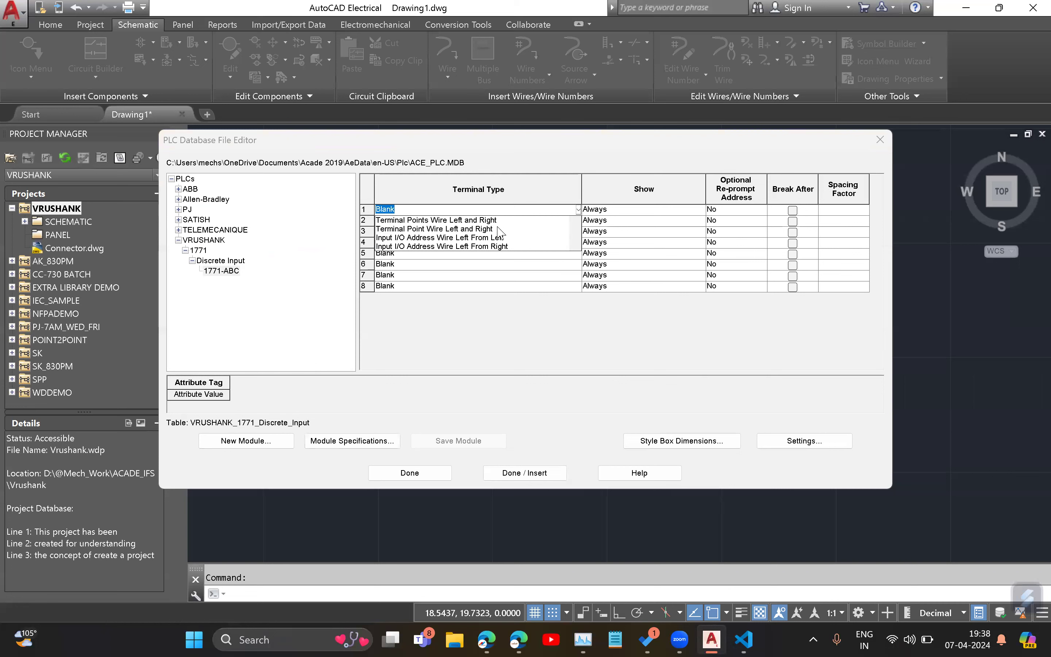
scroll(488, 236, "up", 2)
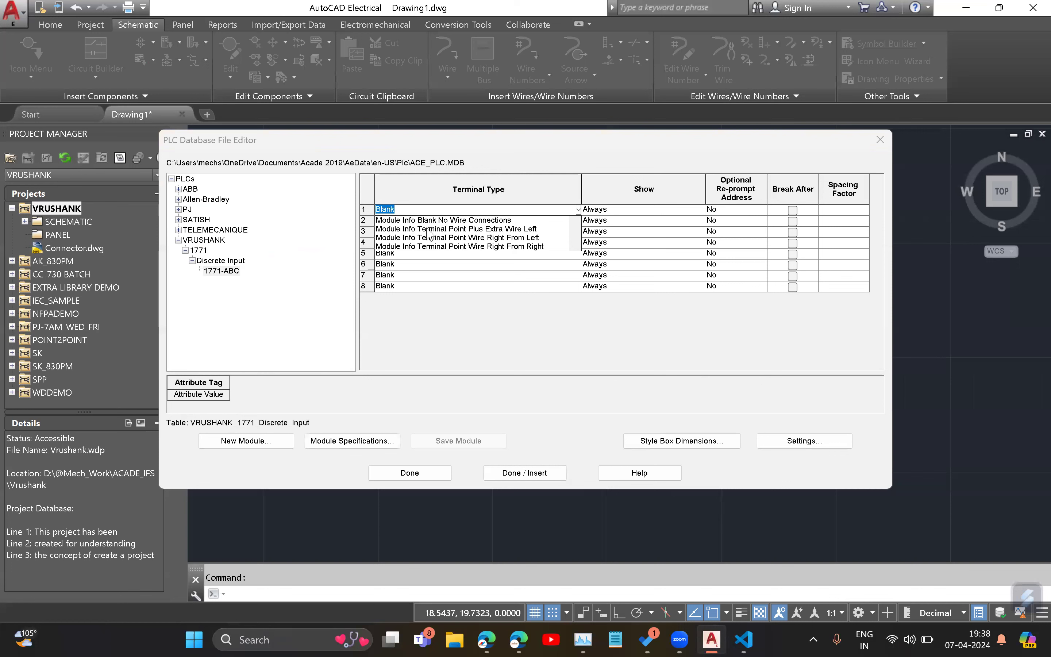
scroll(531, 244, "down", 1)
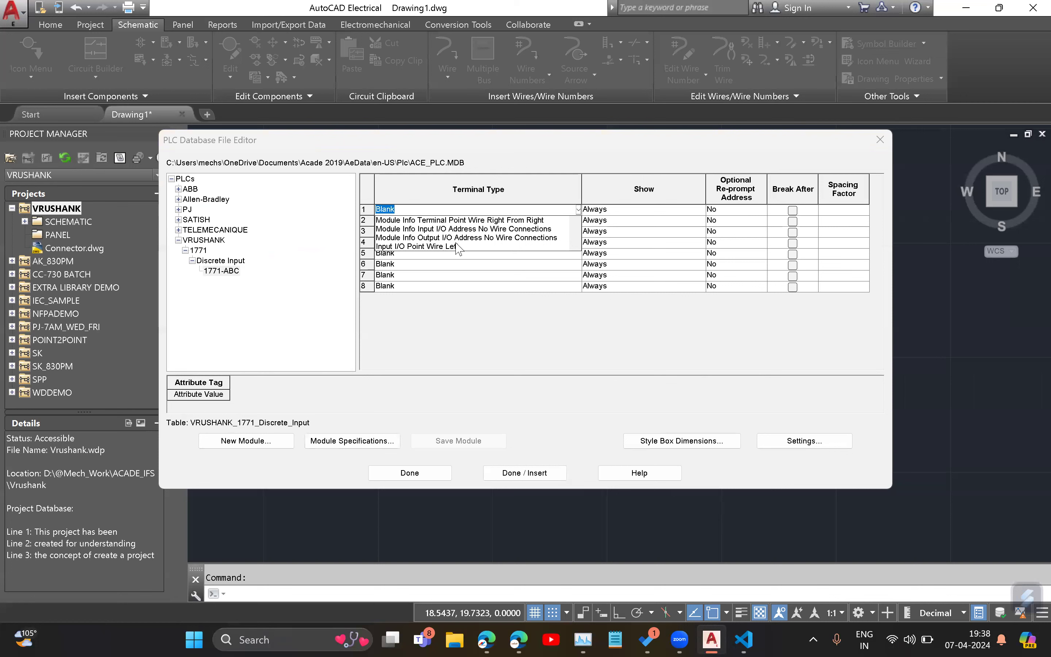
scroll(500, 247, "down", 3)
scroll(415, 313, "down", 1)
left_click(264, 273)
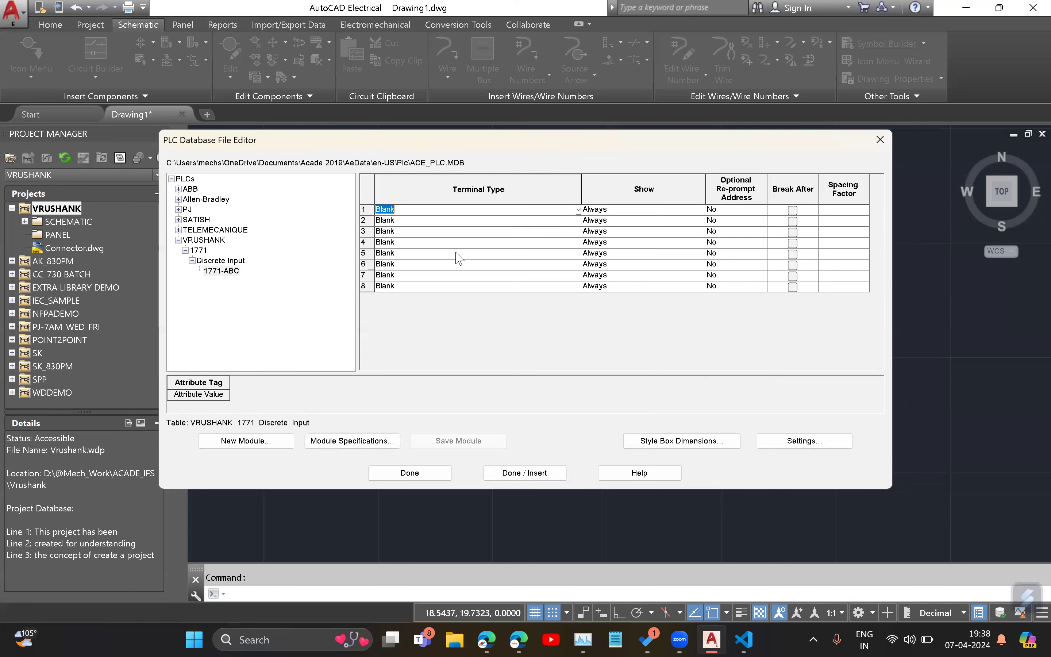
Step: Expand Allen-Bradley's 1771 series again and display the terminal table of its 1771-IAD module for reference
left_click(179, 199)
scroll(224, 291, "down", 3)
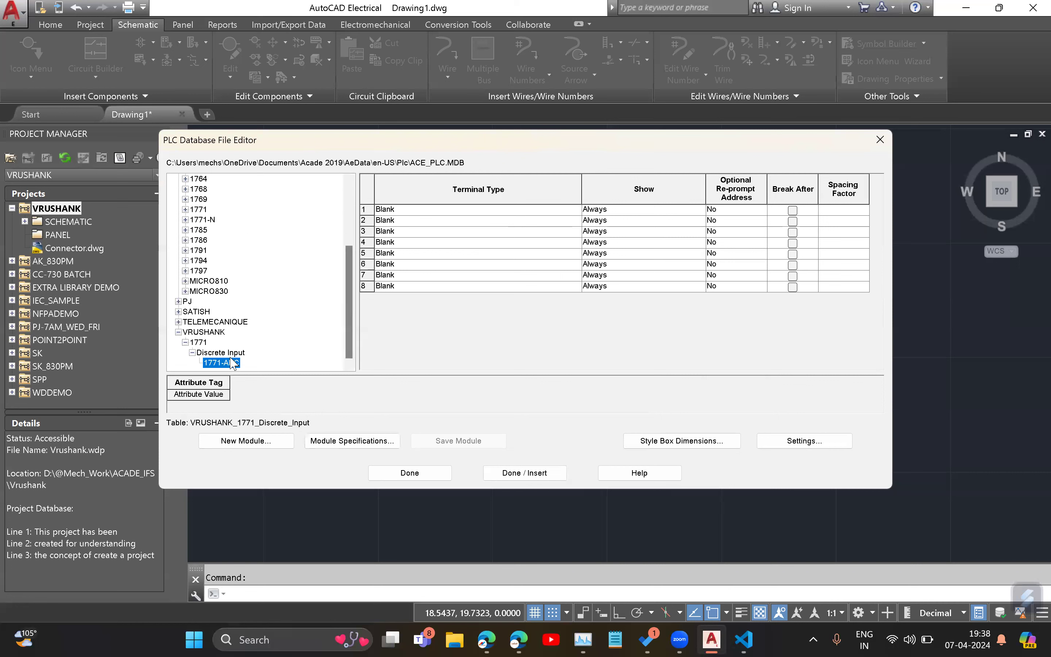
scroll(221, 294, "up", 4)
left_click(185, 311)
scroll(258, 299, "down", 2)
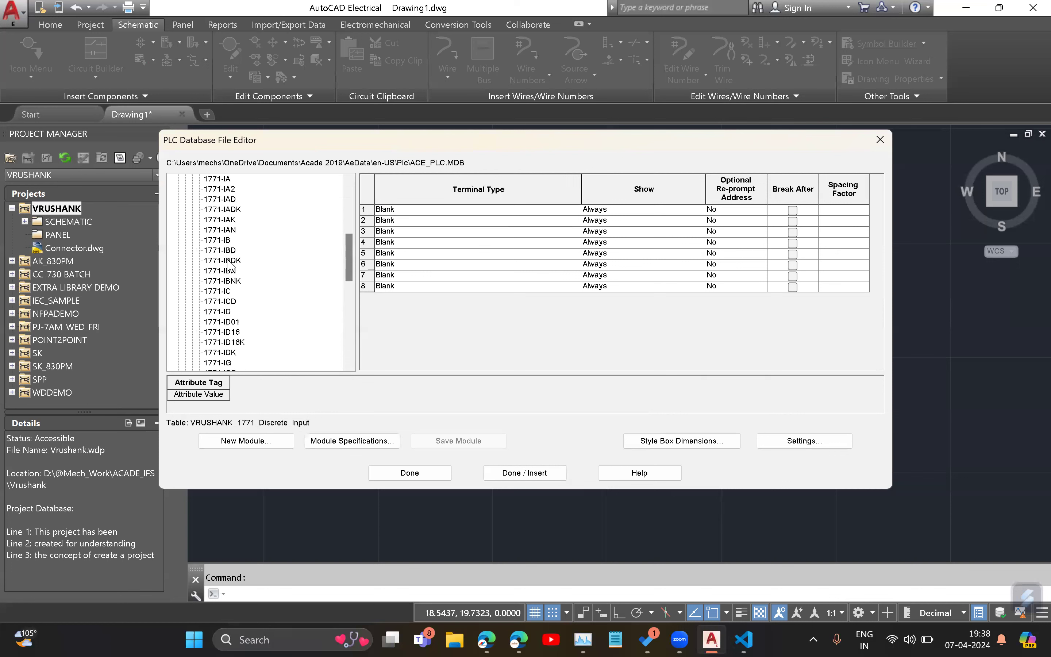
left_click(231, 199)
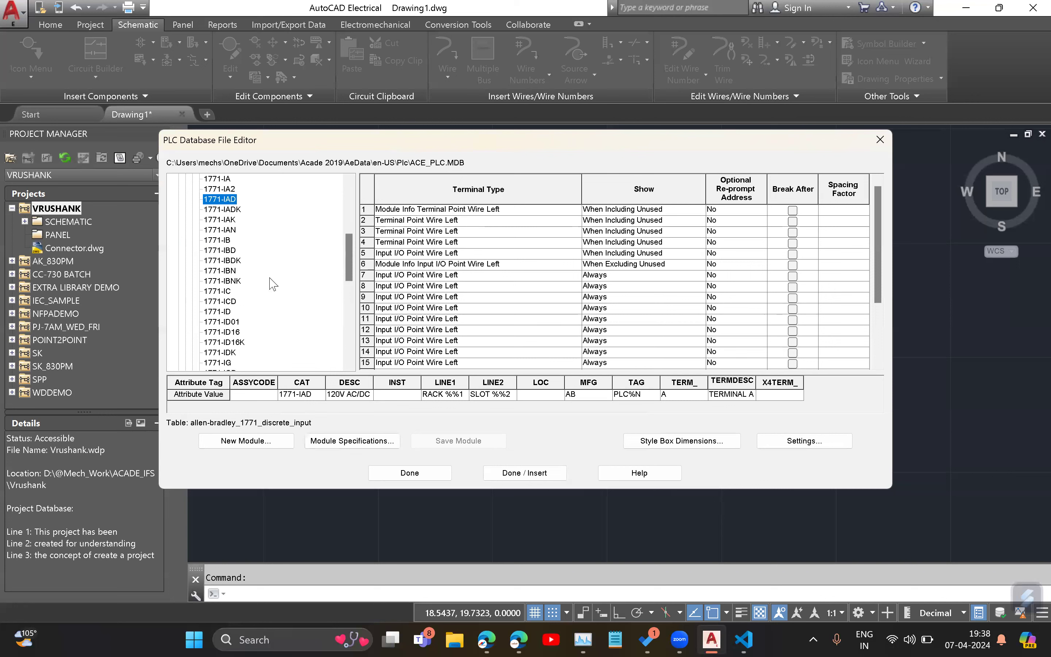
Step: Set the first terminal of the custom 1771-ABC module to Module Info Terminal Point Wire Left
scroll(274, 295, "down", 10)
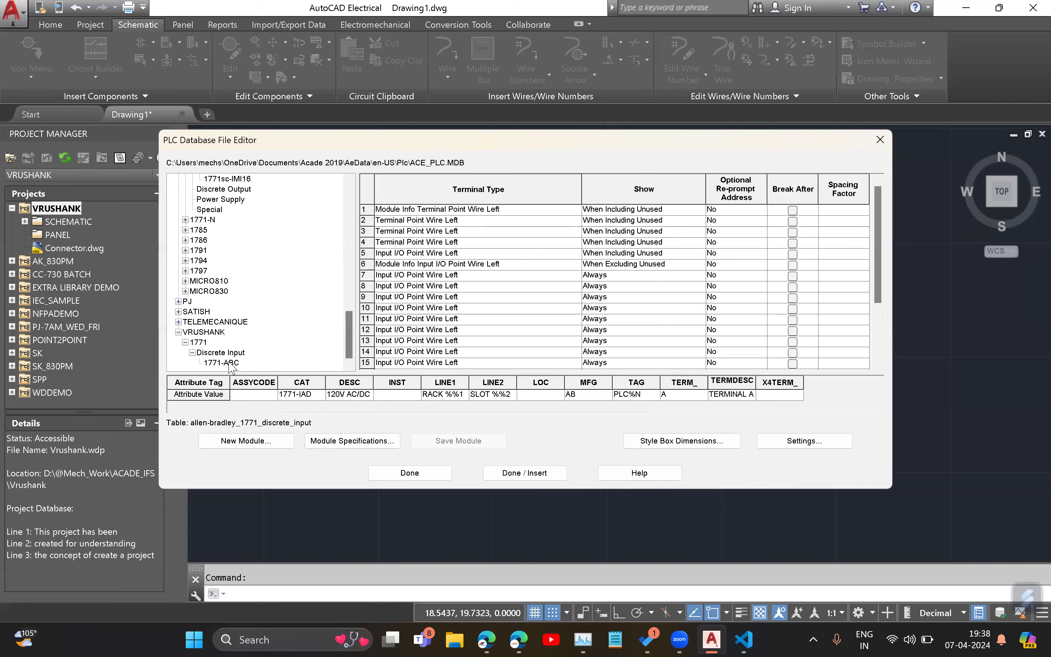
left_click(576, 210)
left_click(578, 210)
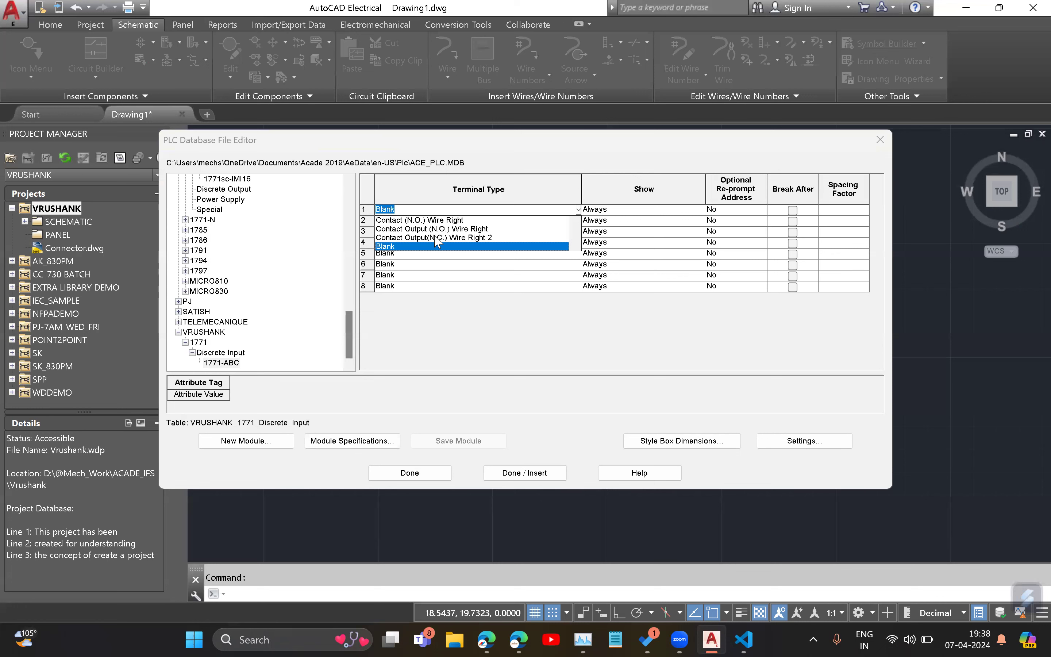
scroll(436, 241, "down", 2)
scroll(435, 235, "up", 3)
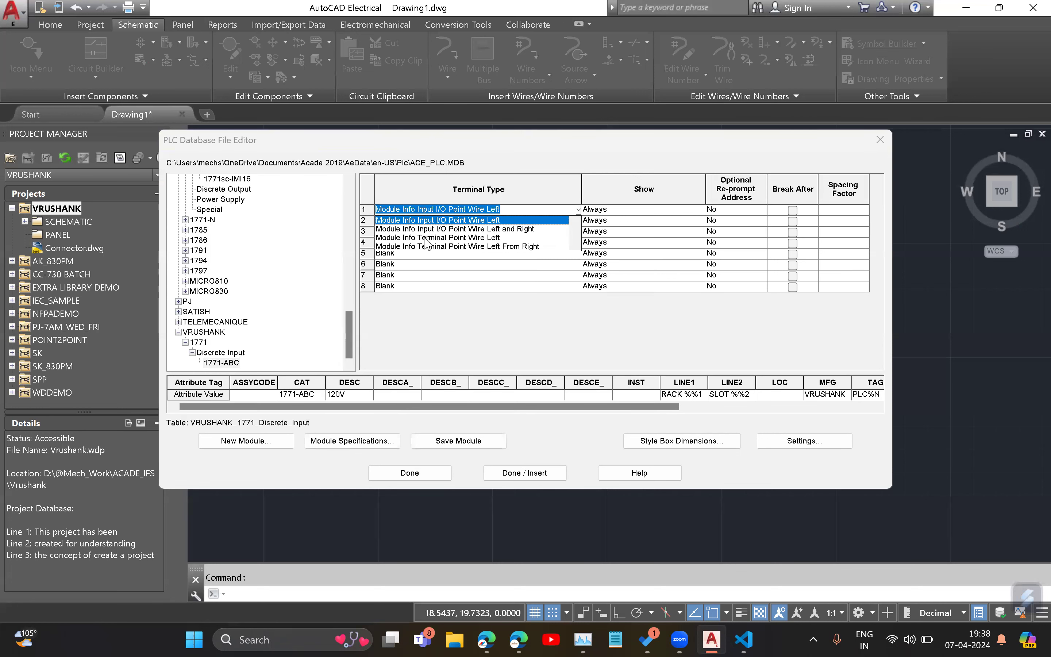
left_click(483, 238)
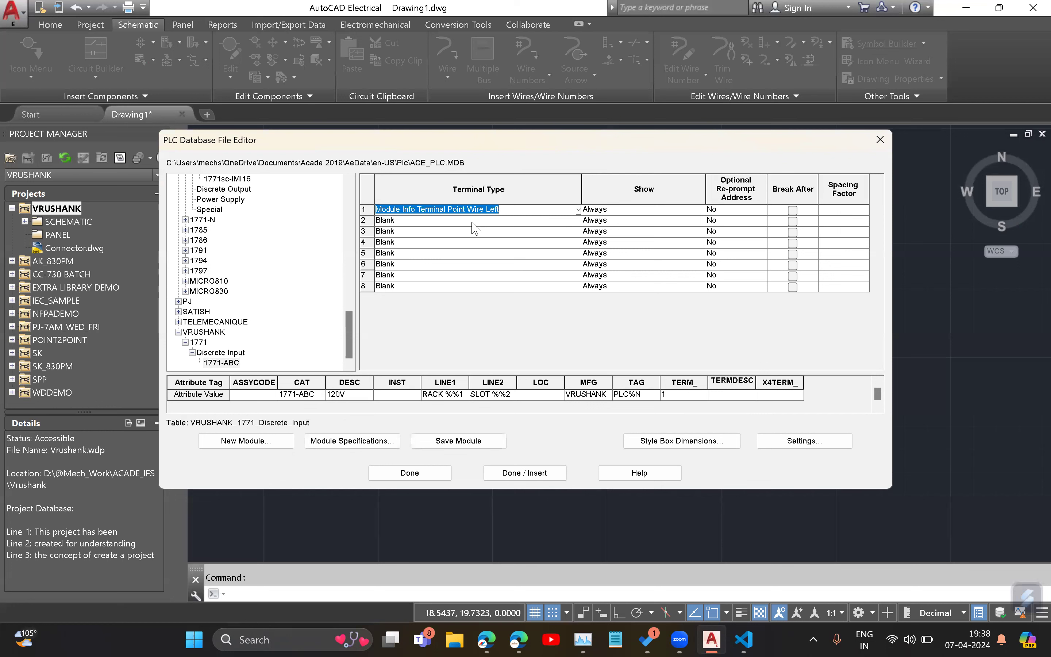
Step: Save the 1771-ABC module with its first terminal type assigned
left_click(417, 226)
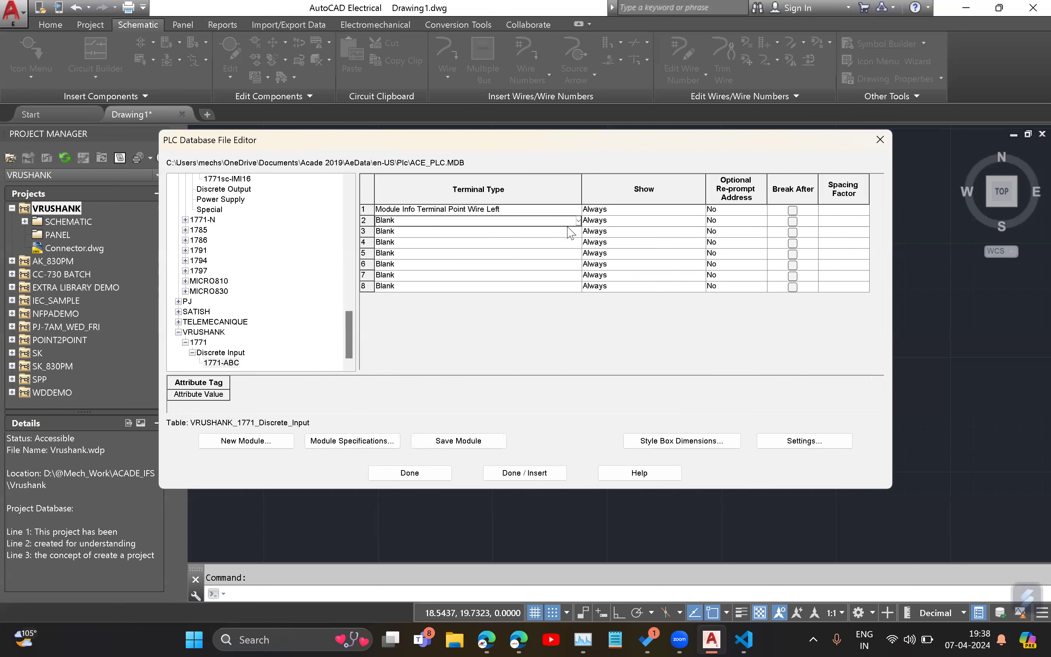
scroll(267, 276, "up", 2)
scroll(279, 285, "up", 3)
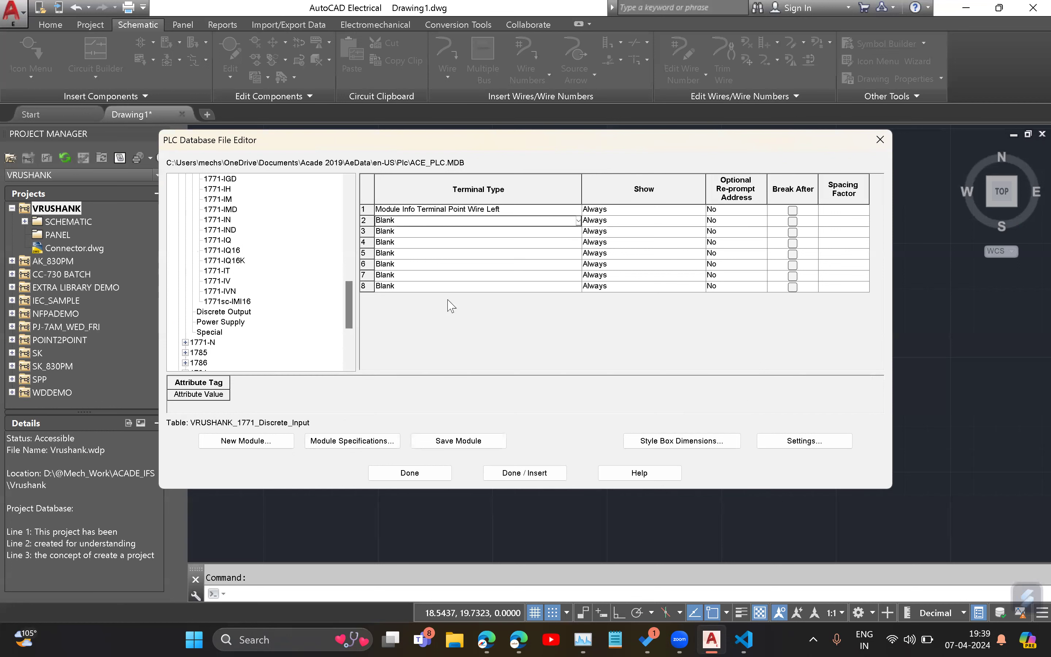
scroll(265, 295, "up", 2)
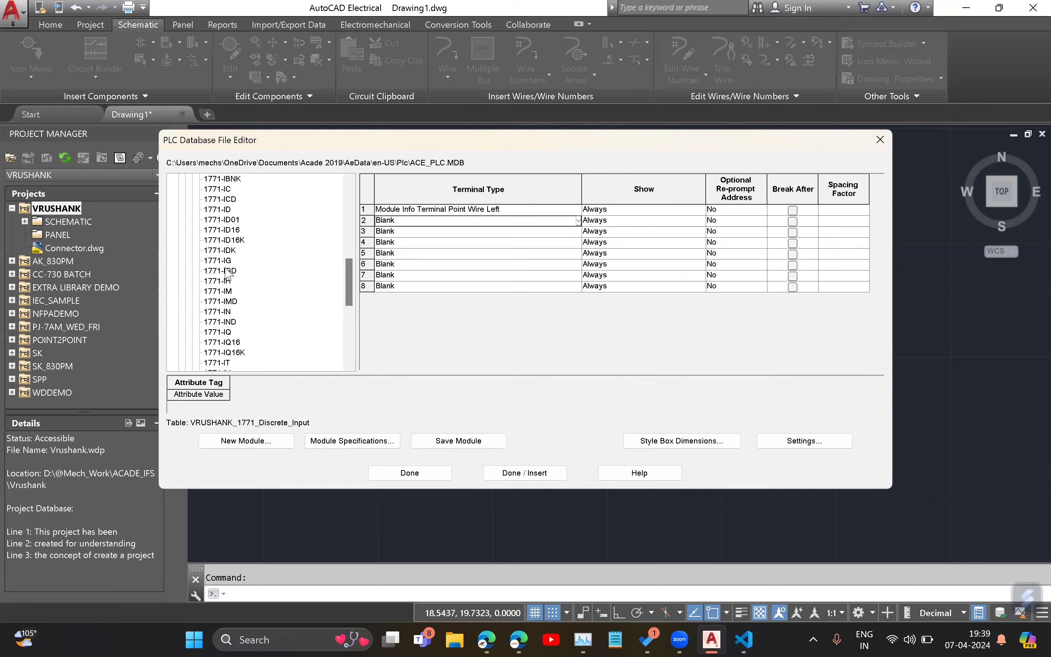
left_click(460, 441)
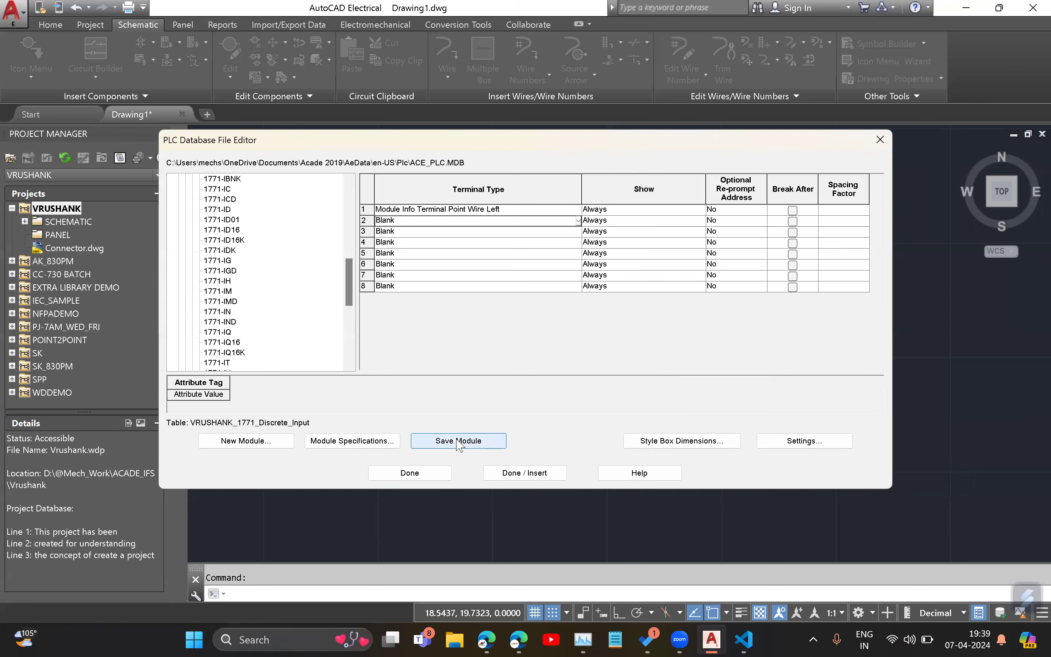
Step: Display Allen-Bradley's 1771-IAD module and examine the type and attributes of its second terminal
scroll(259, 294, "up", 5)
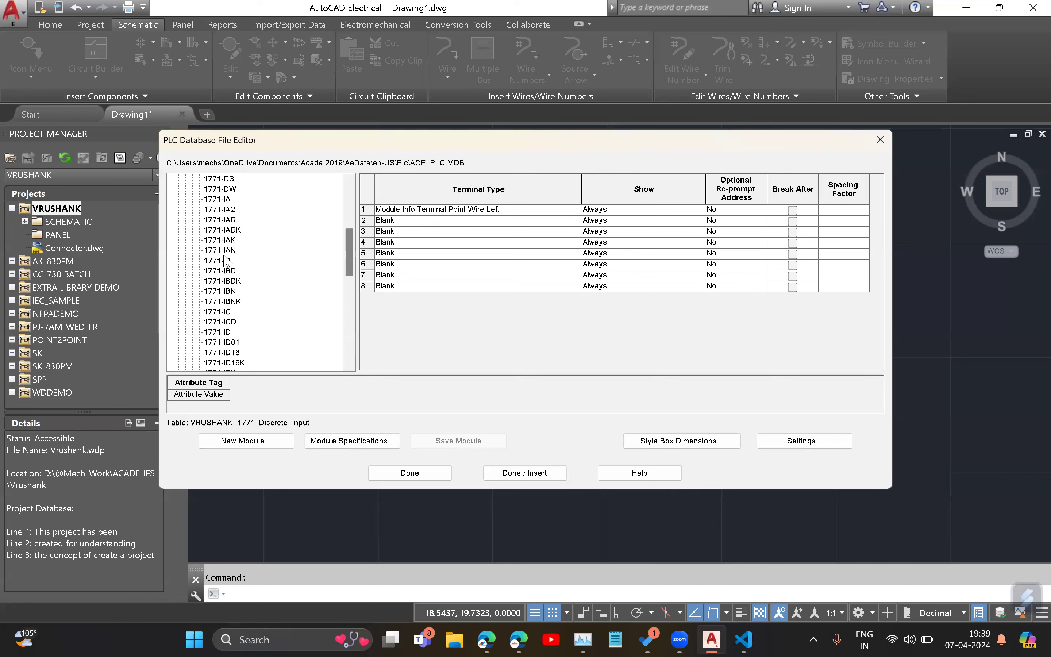
left_click(220, 251)
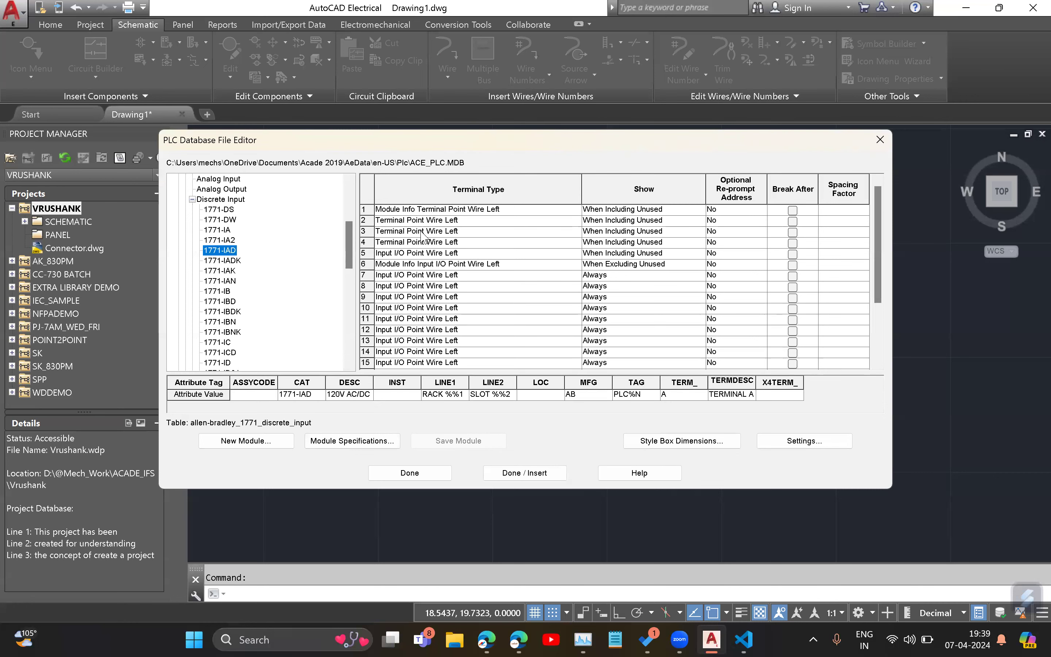
left_click(393, 221)
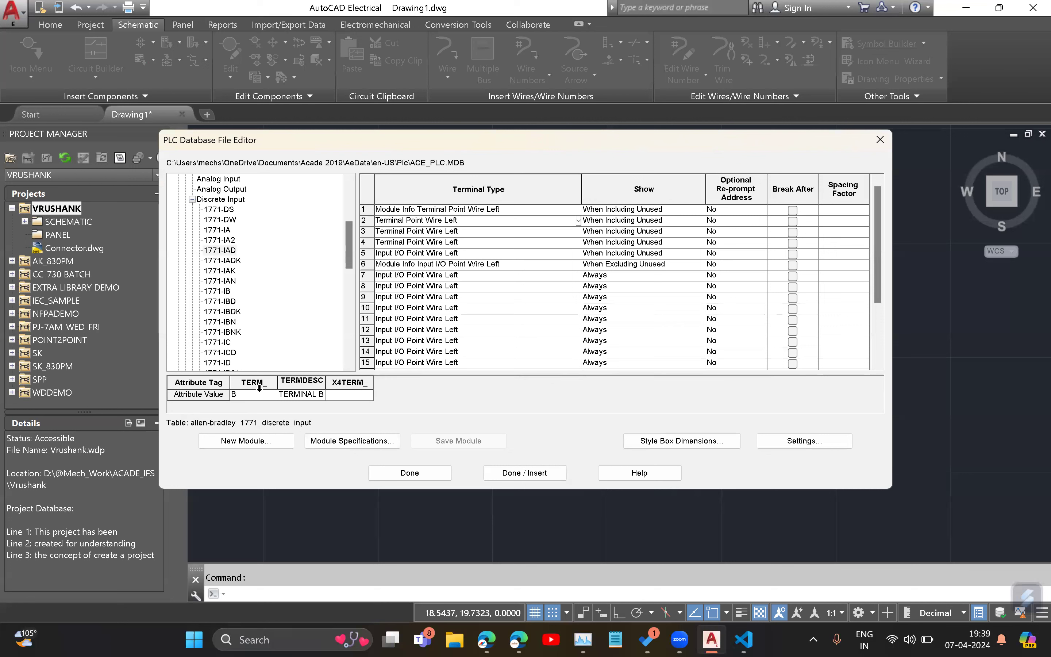
Step: Return to the 1771-ABC module and set its second terminal to Terminal Point Wire Left
scroll(277, 293, "down", 10)
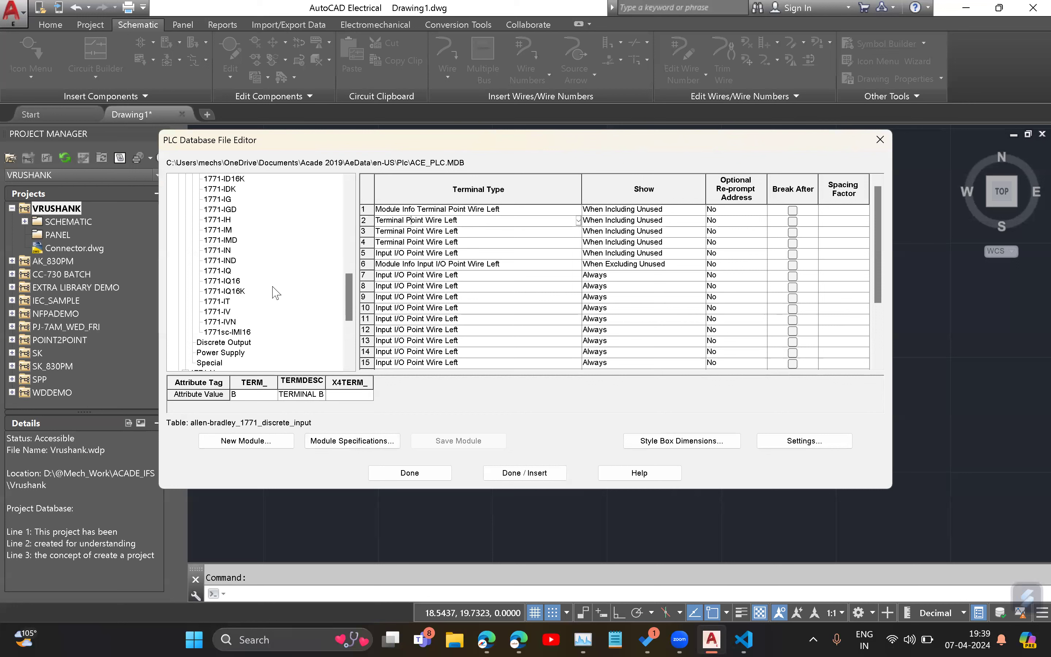
left_click(235, 363)
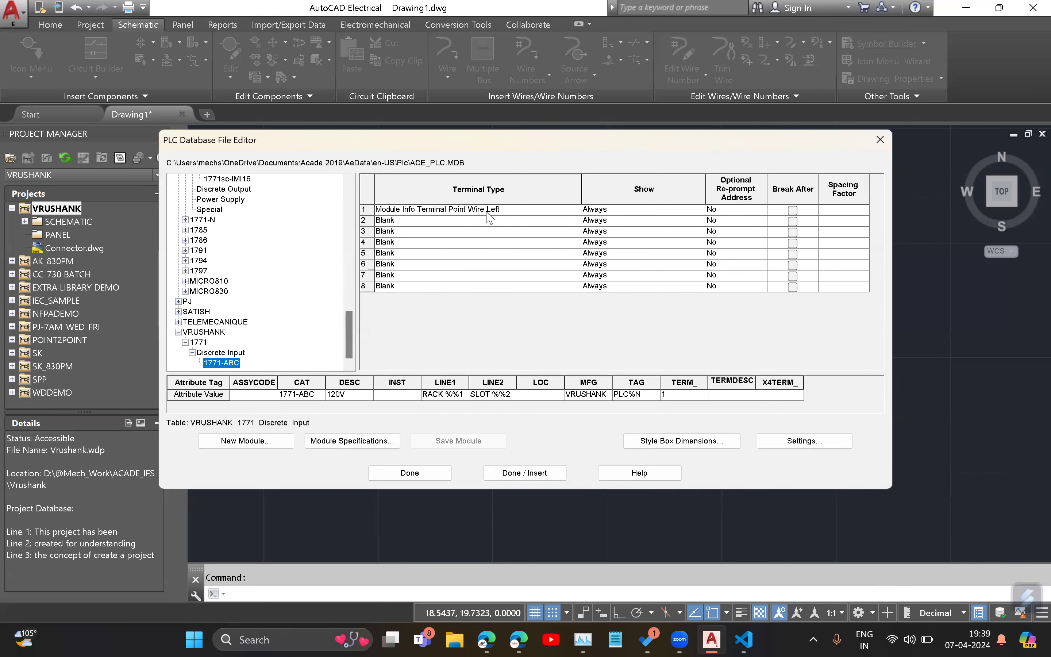
left_click(571, 225)
left_click(572, 225)
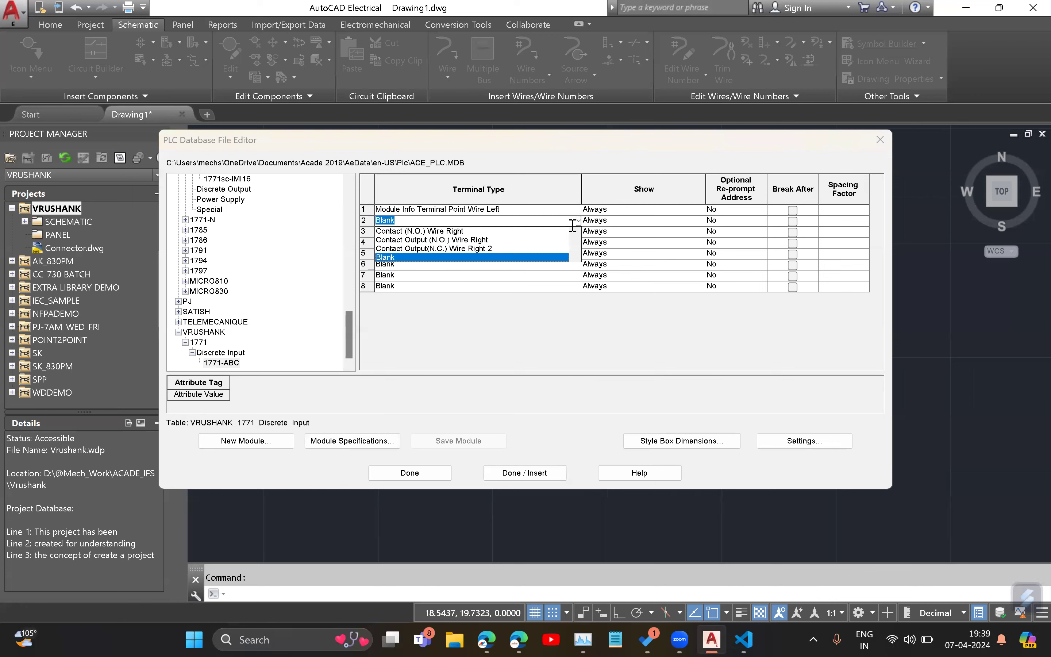
scroll(572, 225, "up", 5)
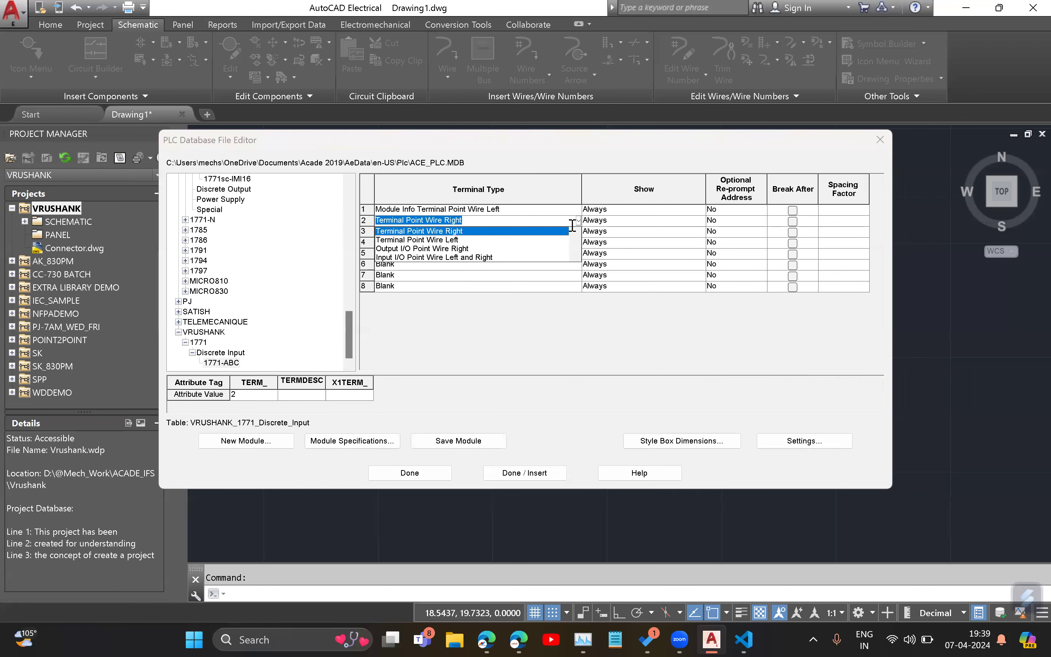
scroll(573, 225, "down", 1)
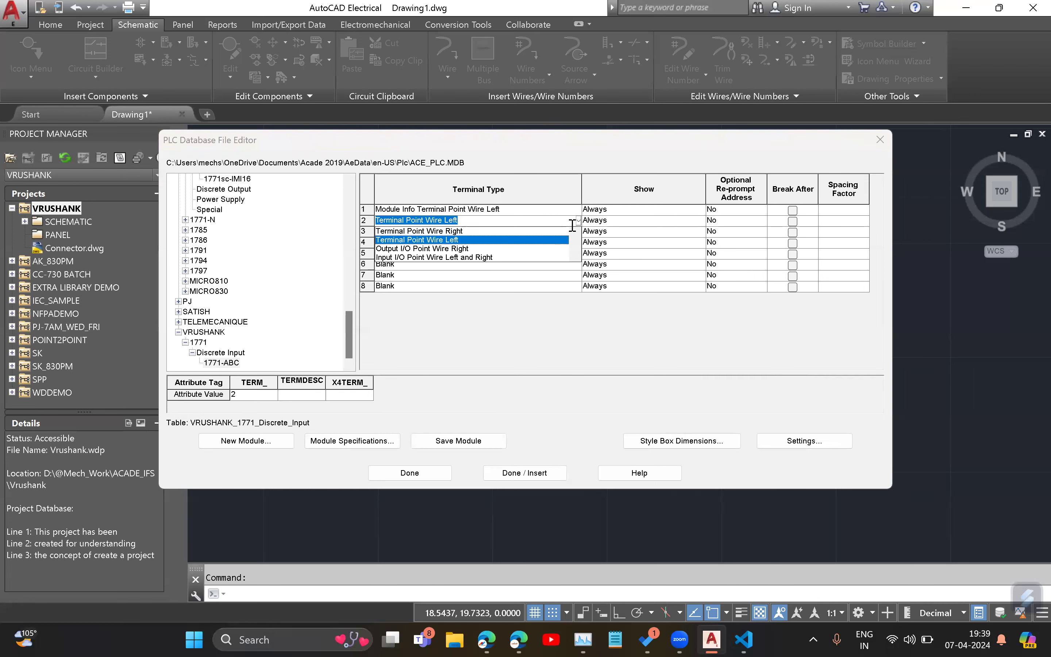
left_click(572, 225)
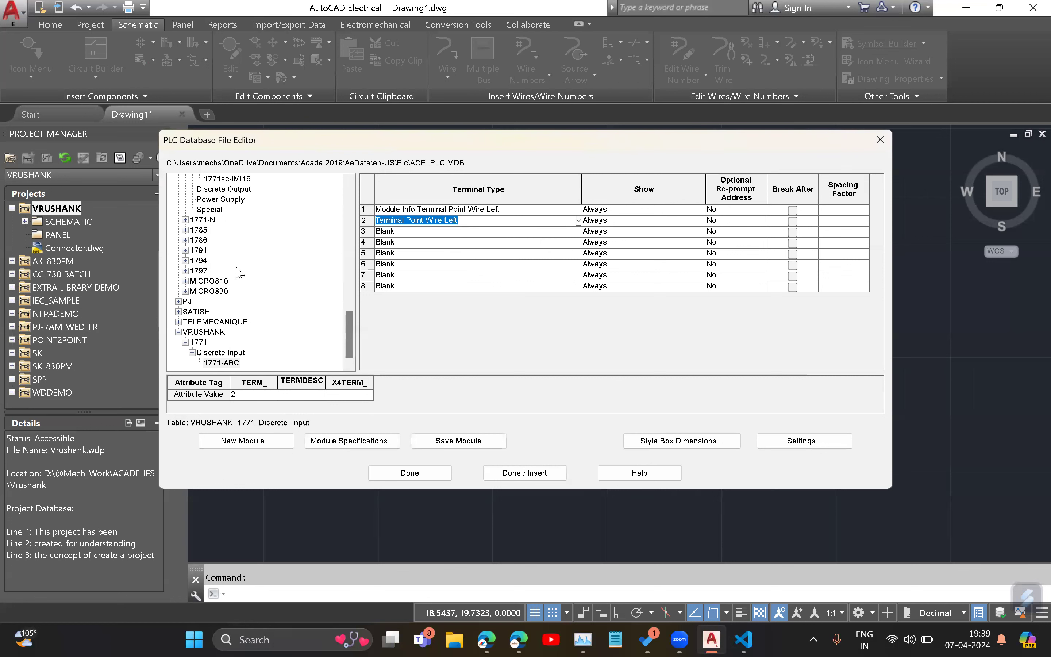
Step: Switch to the 1771-IAD module for reference, saving the modified 1771-ABC module
scroll(239, 272, "up", 10)
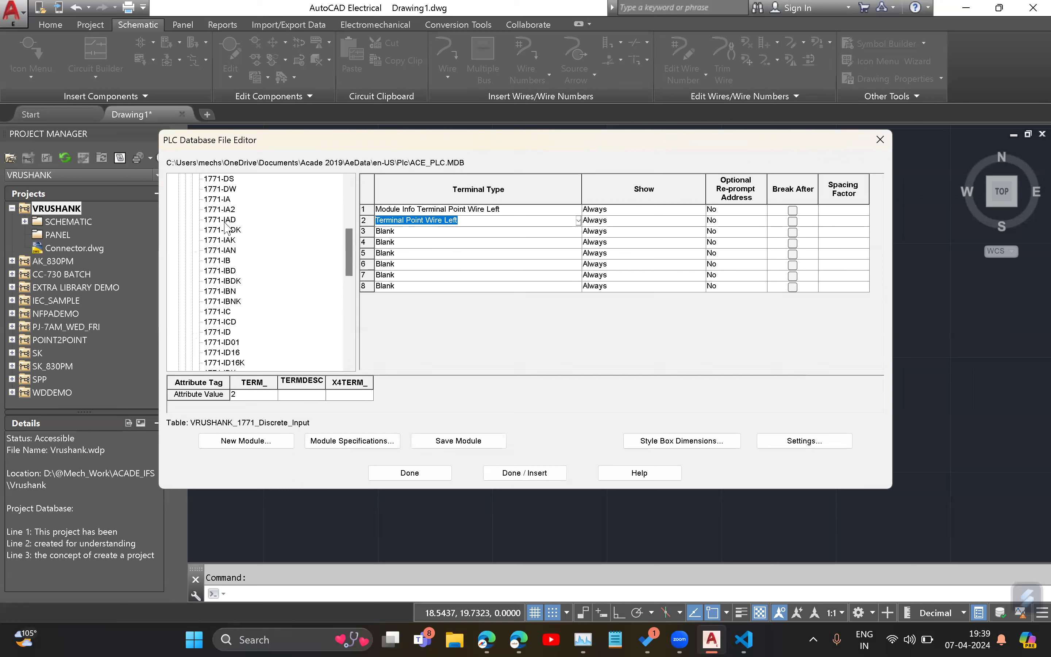
left_click(226, 226)
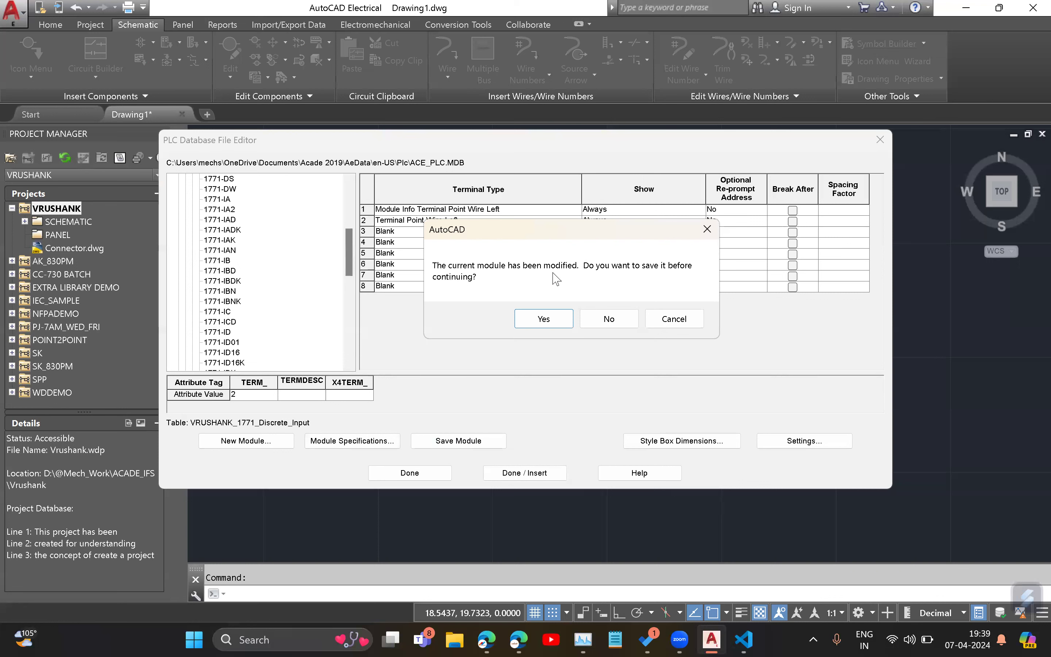
left_click(544, 319)
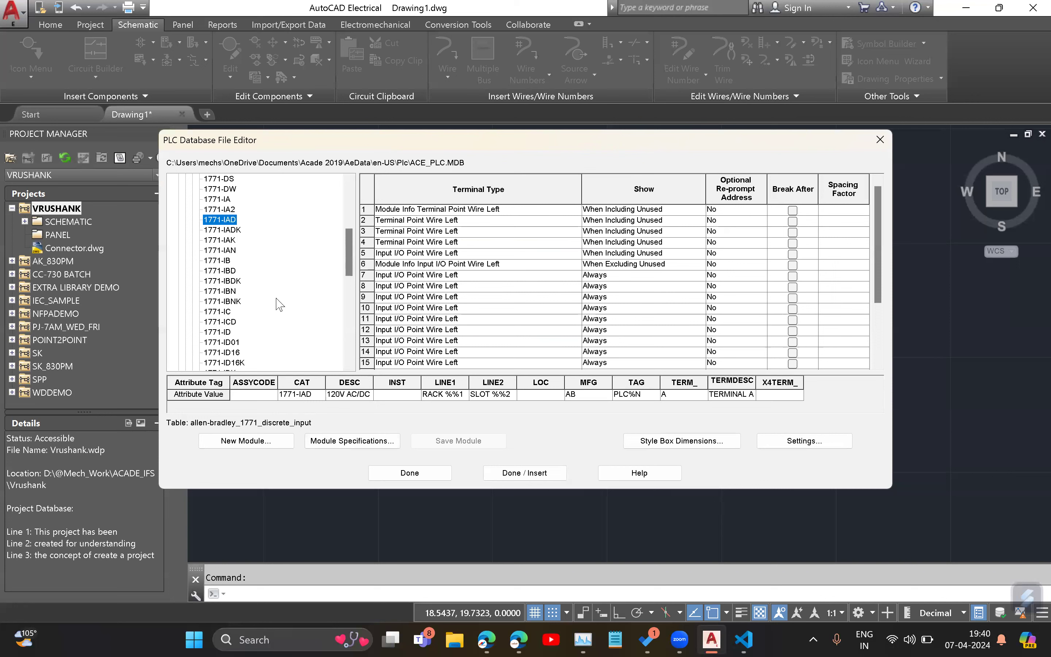
Step: Reopen the 1771-ABC module and set its third terminal to Input I/O Point Wire Left
scroll(277, 301, "down", 8)
scroll(276, 301, "down", 3)
left_click(222, 362)
left_click(422, 232)
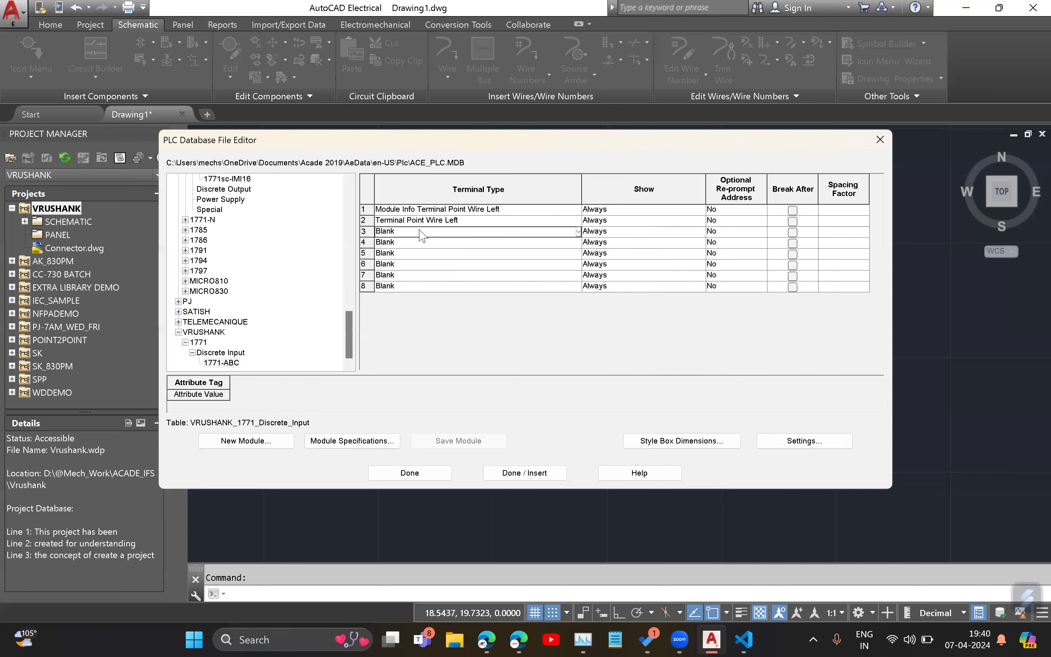
left_click(579, 232)
scroll(580, 232, "up", 3)
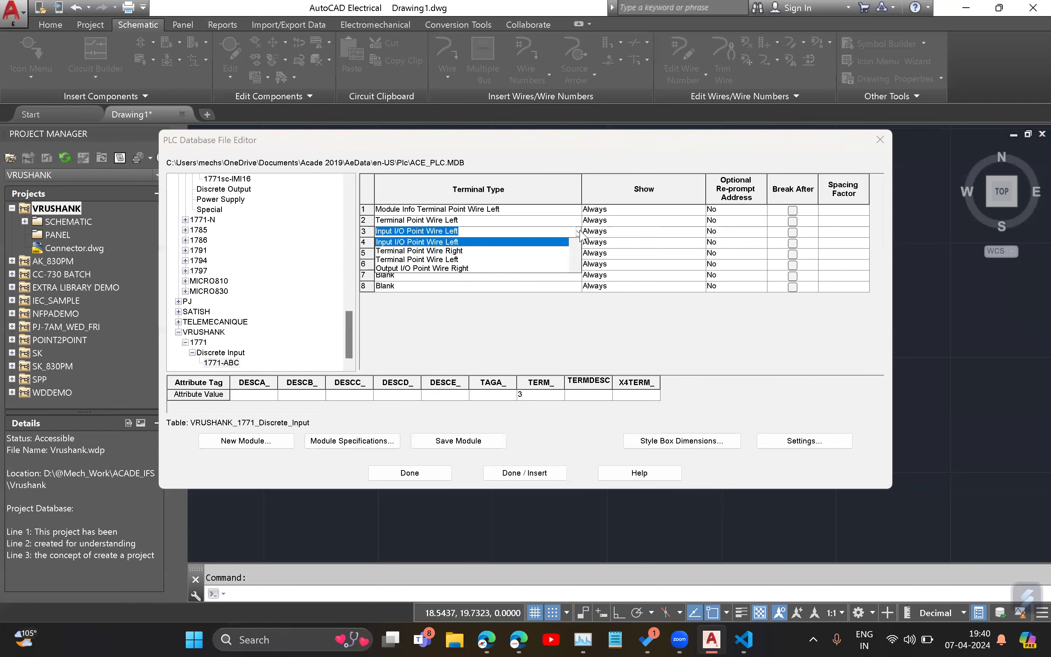
left_click(581, 235)
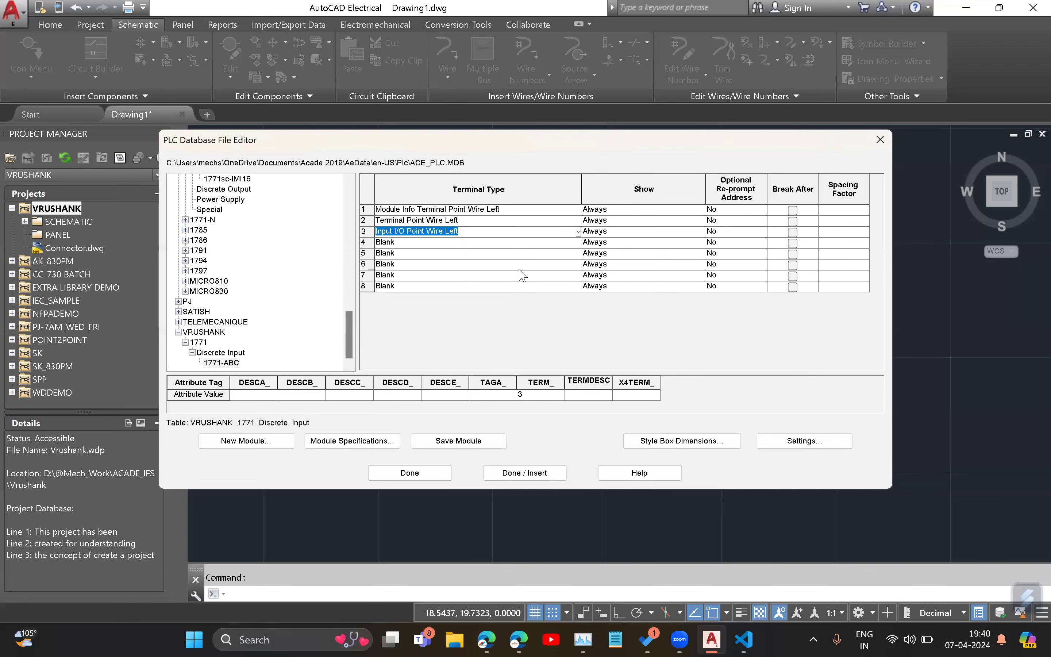
Step: Set the fourth and fifth terminals of the 1771-ABC module to Input I/O Point Wire Left
left_click(427, 244)
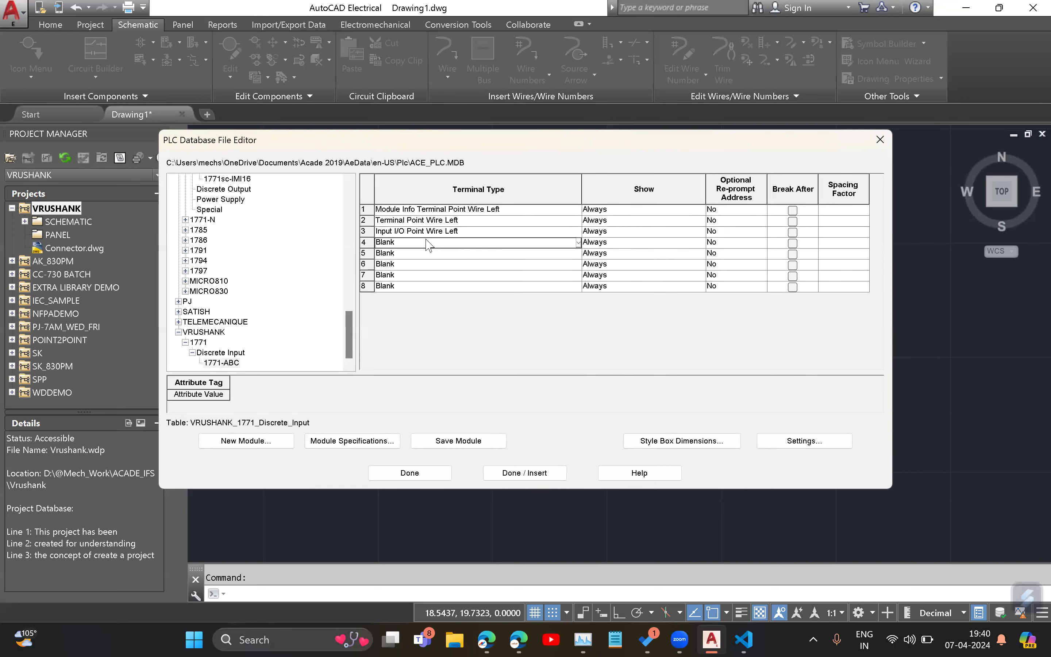
left_click(580, 242)
scroll(580, 242, "up", 5)
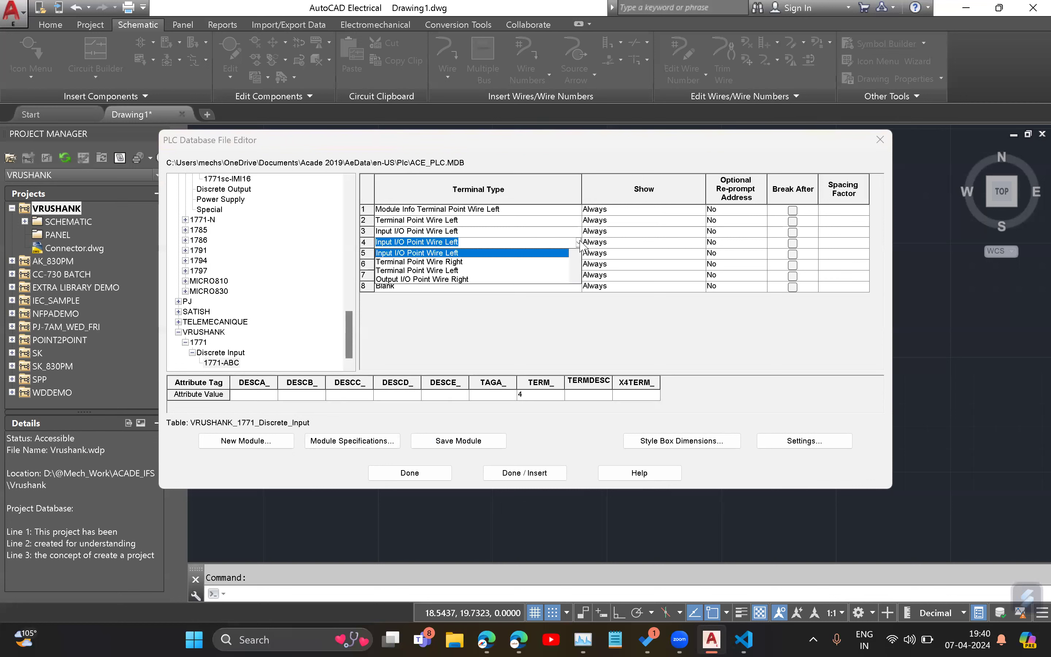
left_click(581, 245)
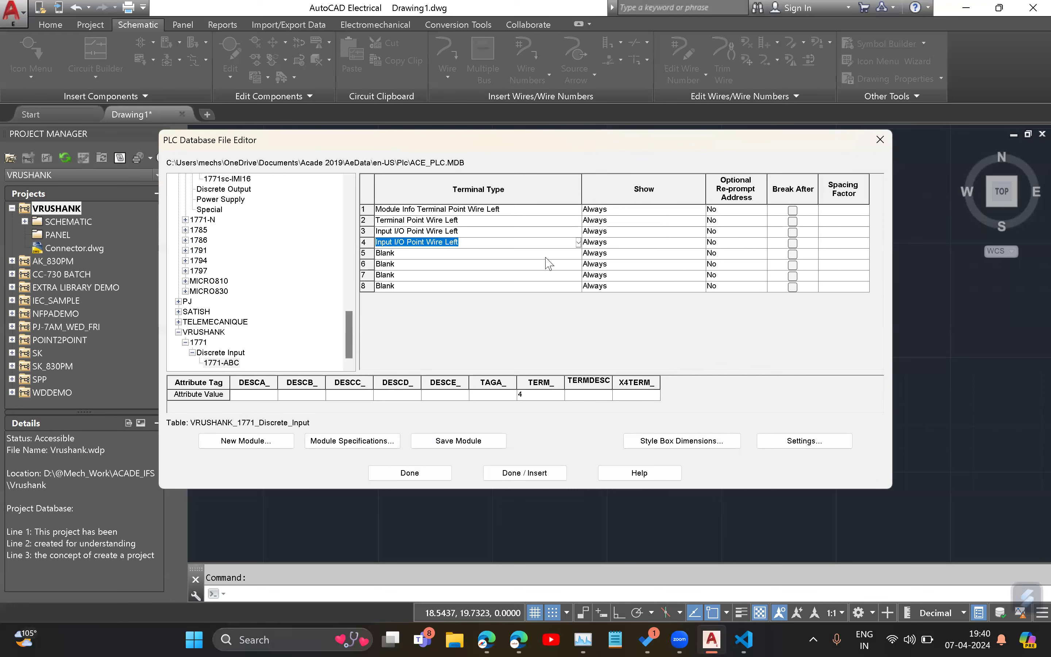
left_click(567, 254)
left_click(579, 254)
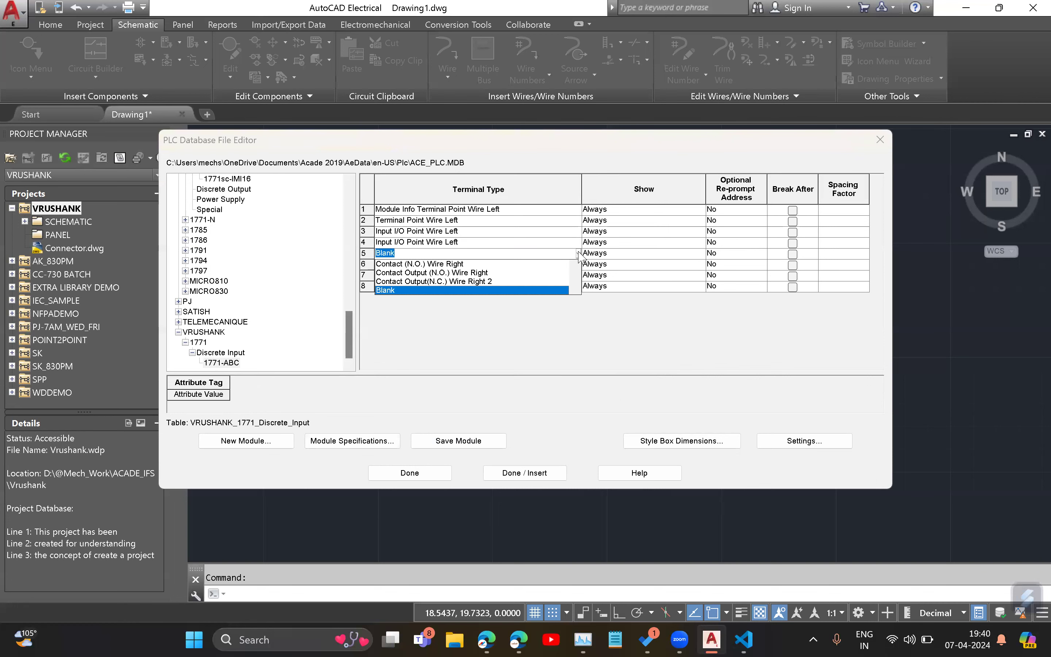
key("i")
key("Return")
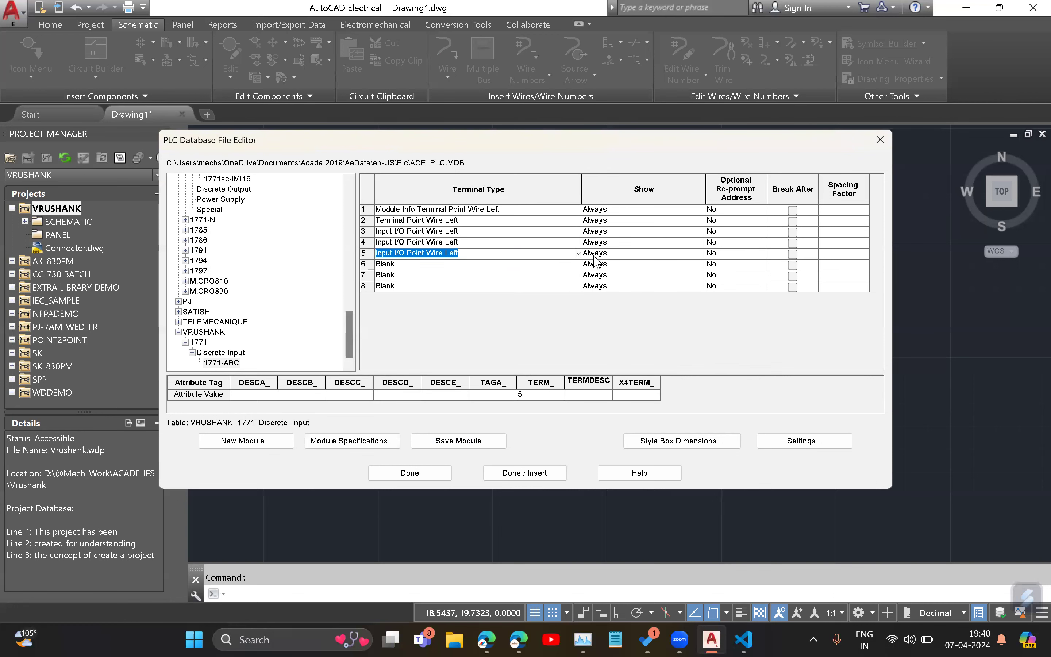
Step: Set the sixth and seventh terminals of the 1771-ABC module to Output I/O Point Wire Right and save the module
left_click(478, 269)
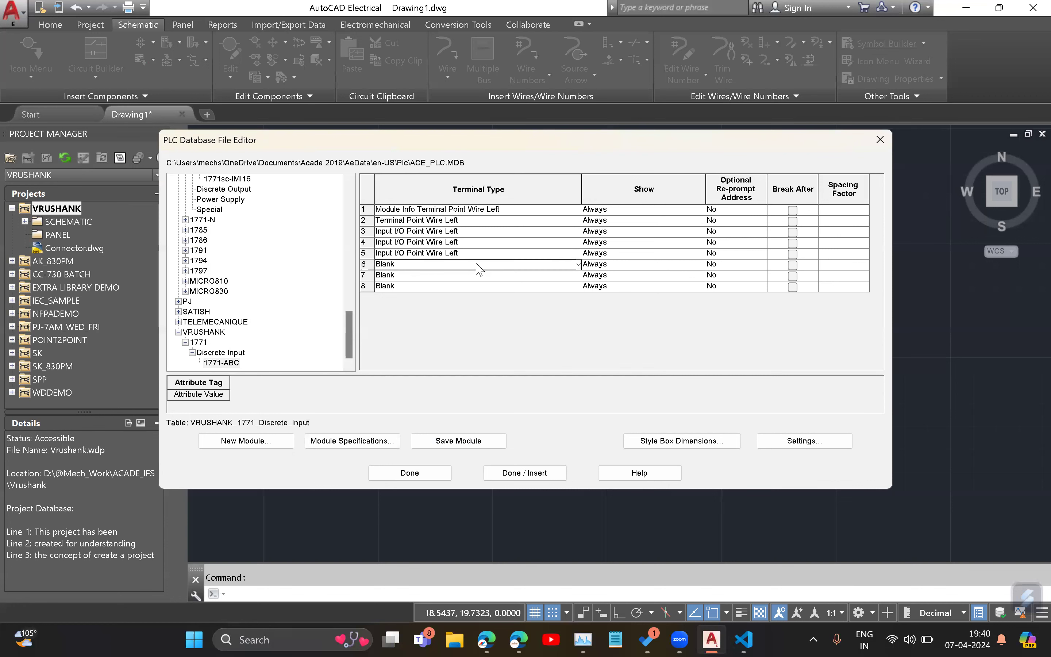
left_click(578, 265)
key("o")
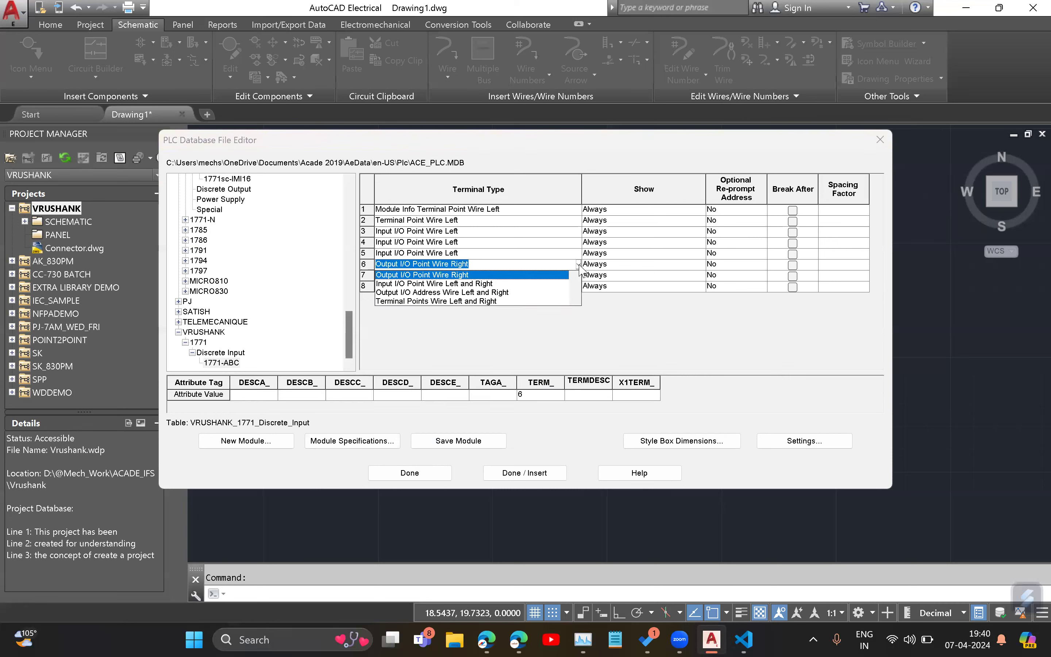
left_click(579, 267)
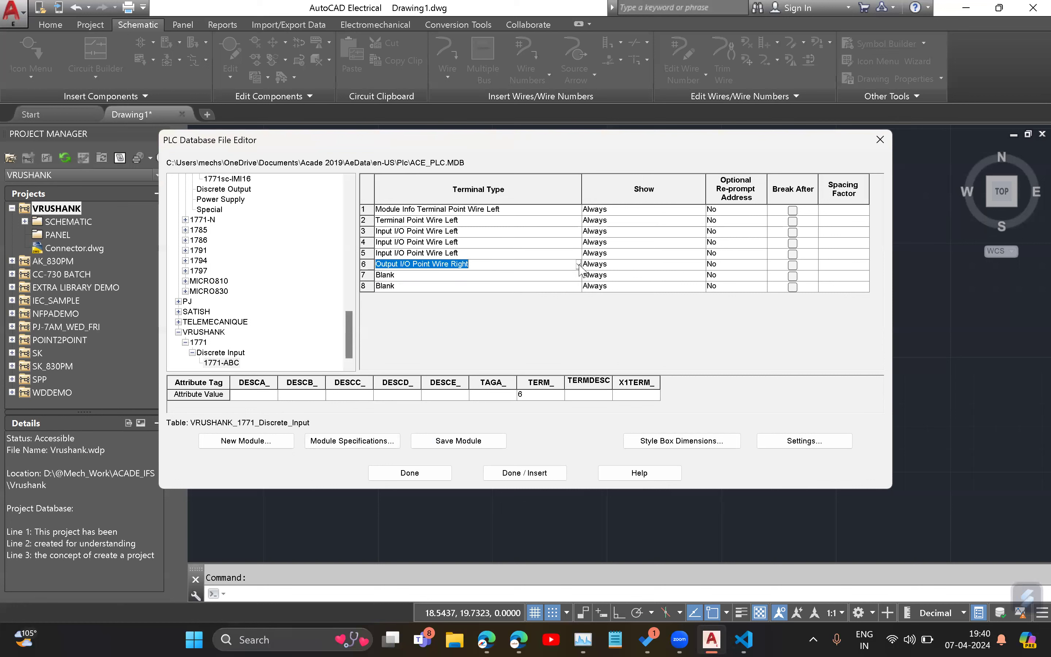
left_click(474, 277)
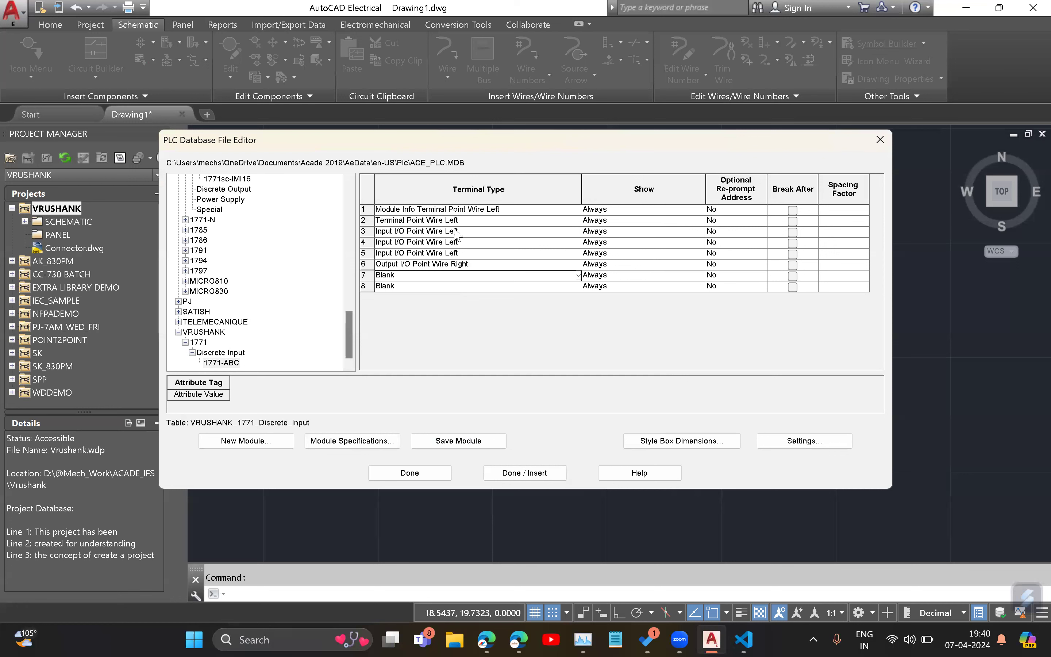
left_click(578, 276)
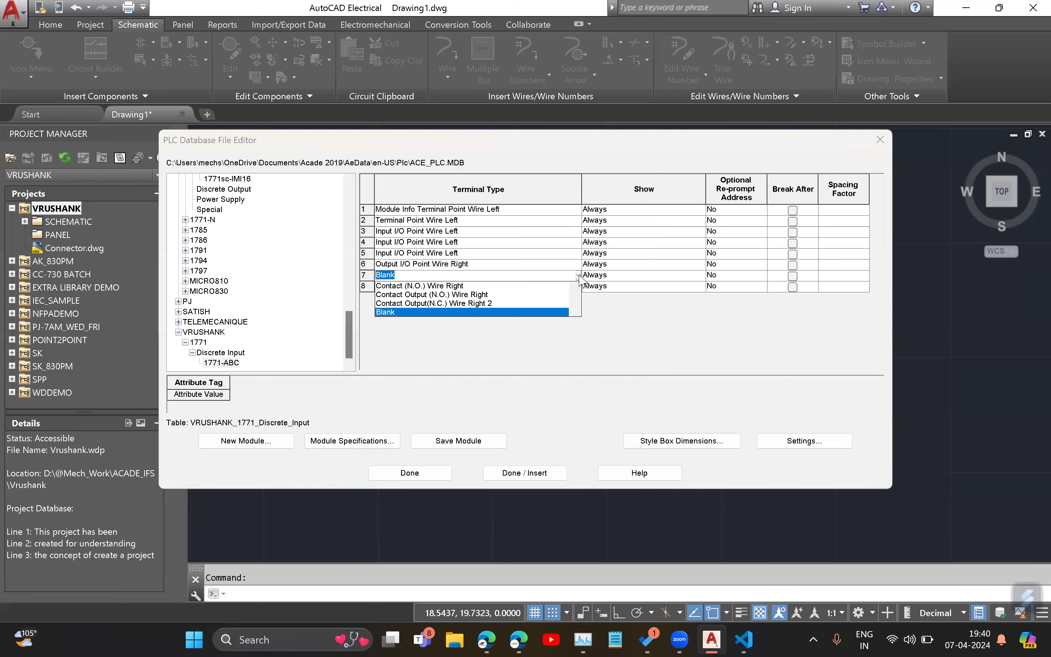
key("o")
left_click(579, 277)
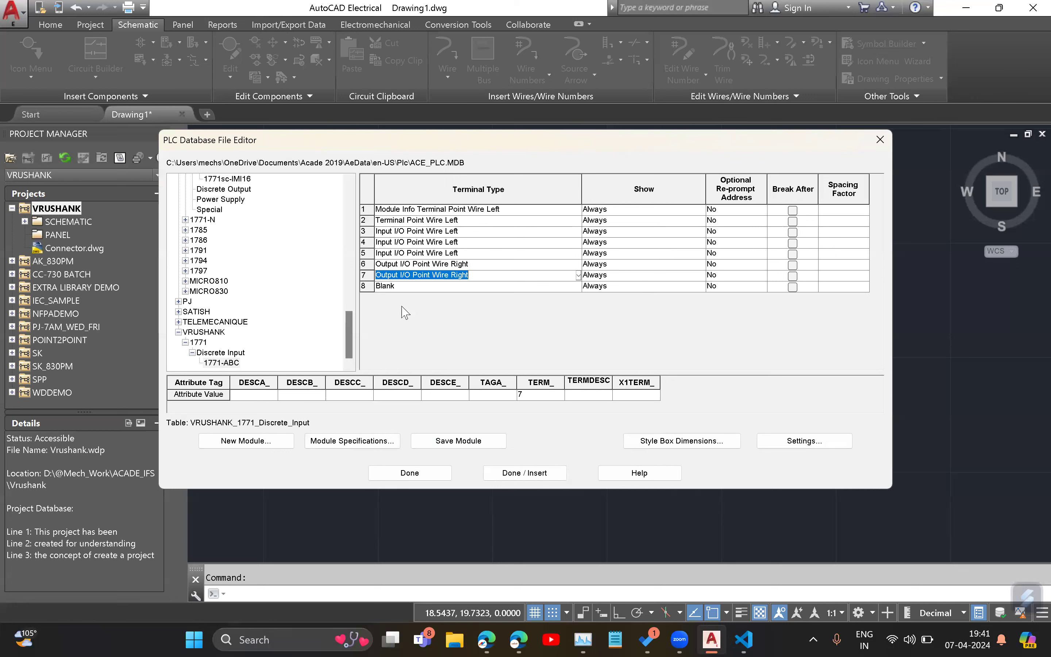
left_click(465, 444)
scroll(238, 265, "up", 5)
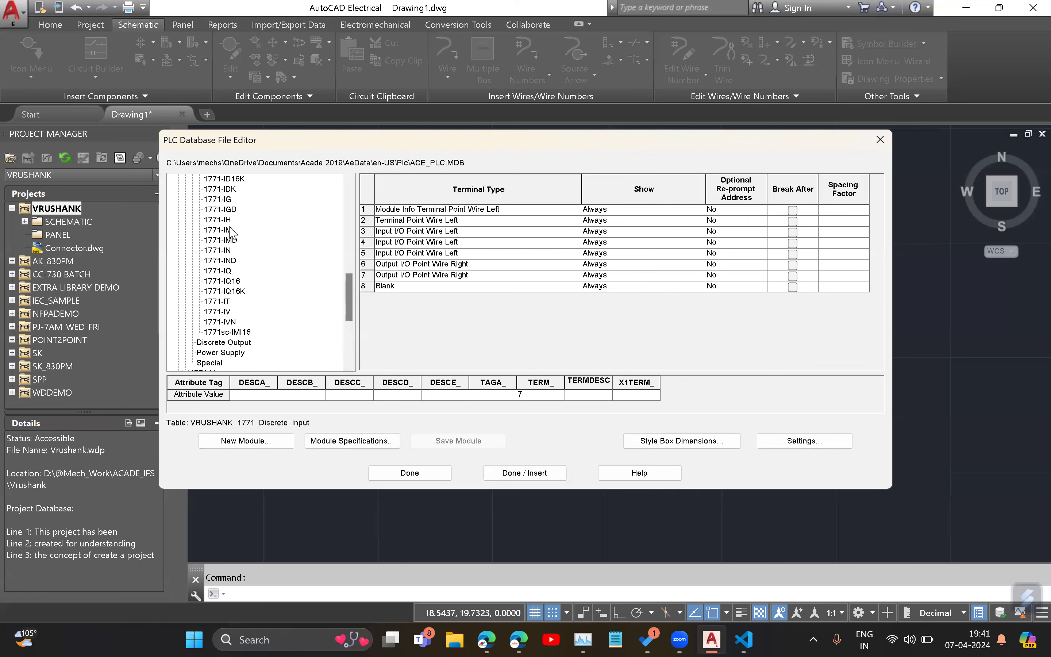
Step: Examine the terminal types and Show settings of Allen-Bradley's 1771-IAD module for reference
scroll(230, 212, "up", 3)
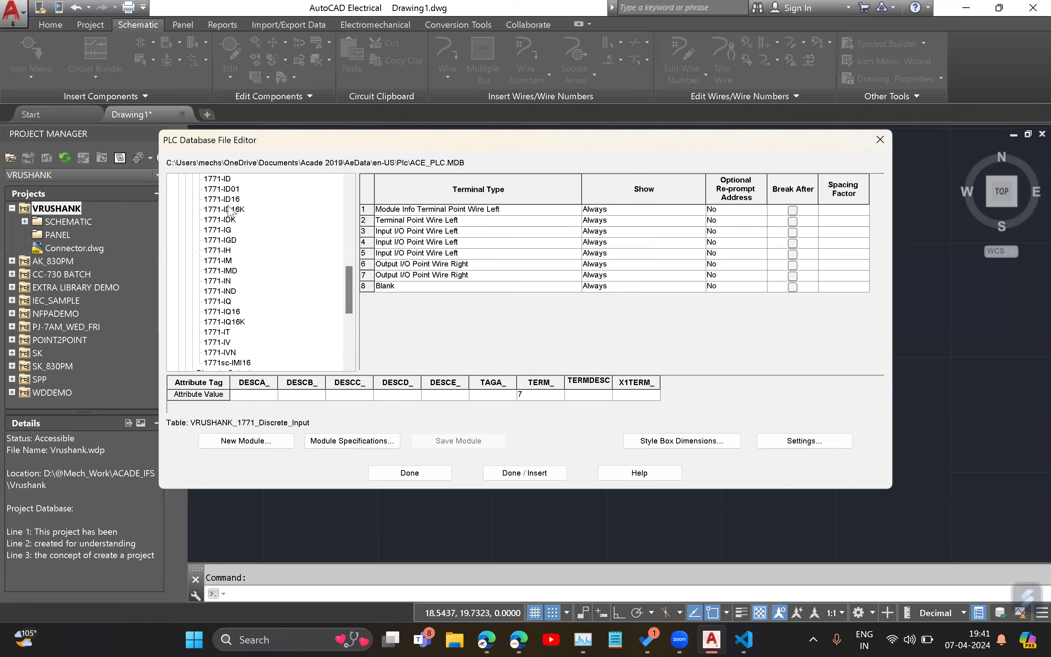
scroll(238, 217, "up", 1)
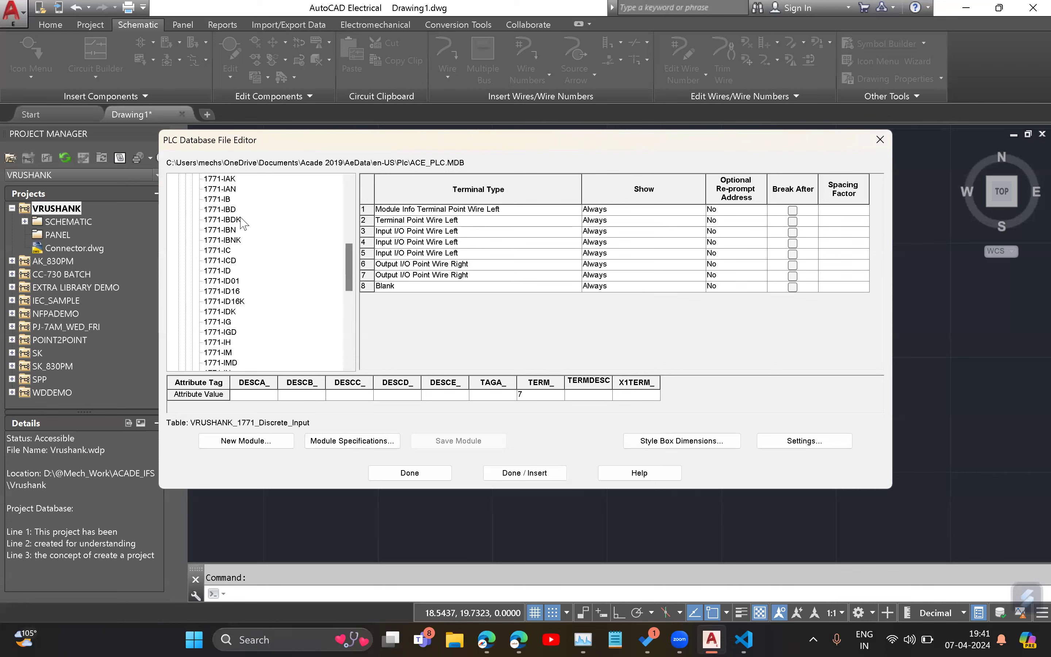
scroll(242, 223, "up", 2)
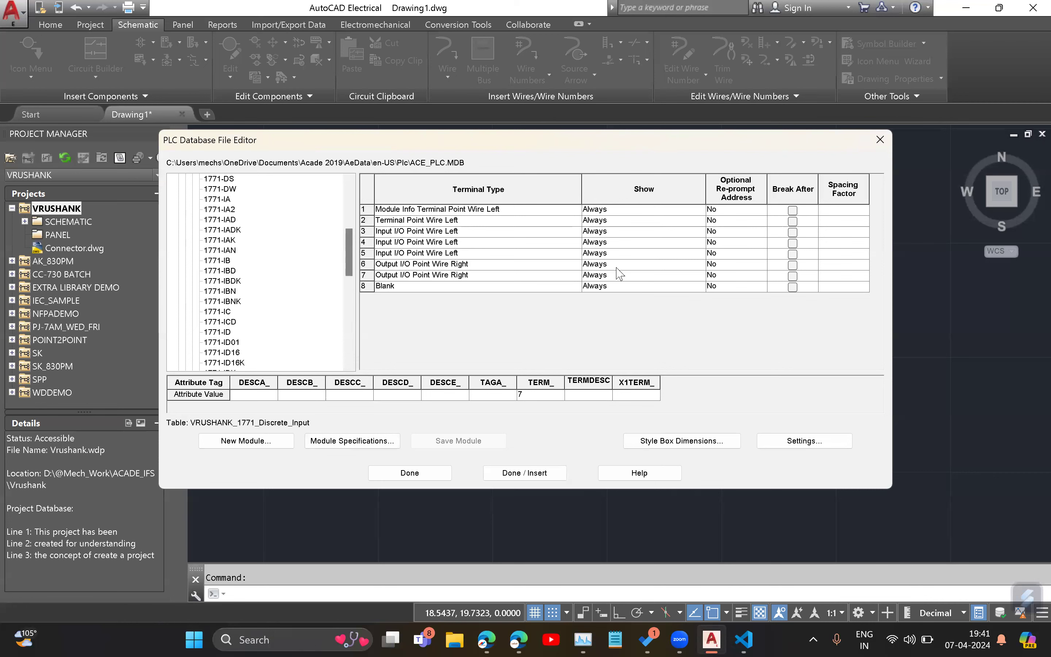
left_click(222, 219)
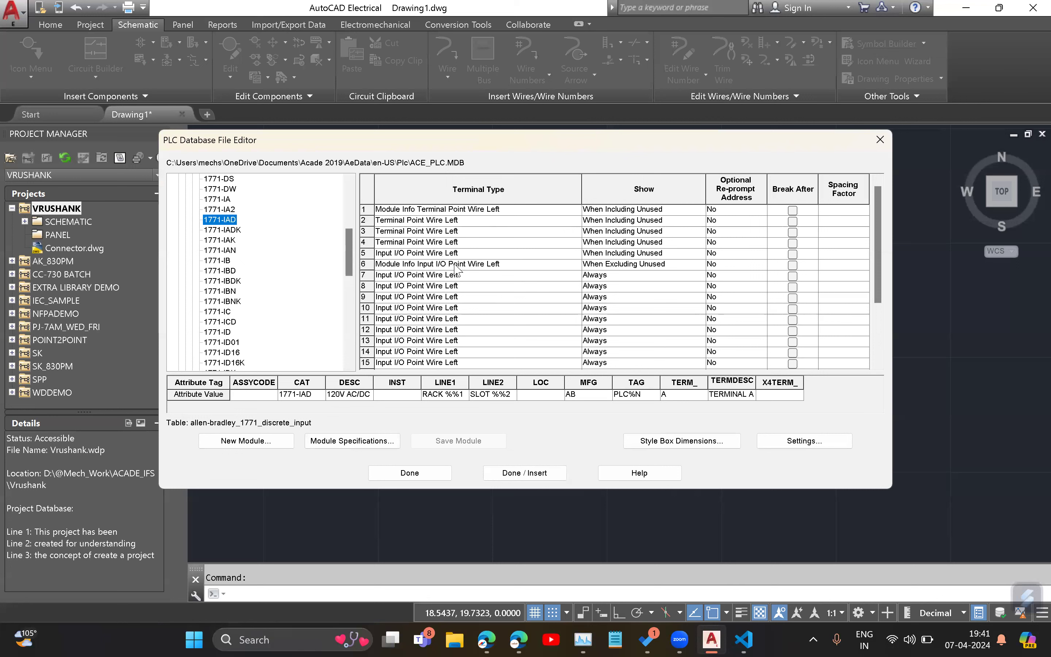
Step: Set the eighth terminal of the 1771-ABC module to Module Info Input I/O Point Wire Left
scroll(254, 316, "down", 10)
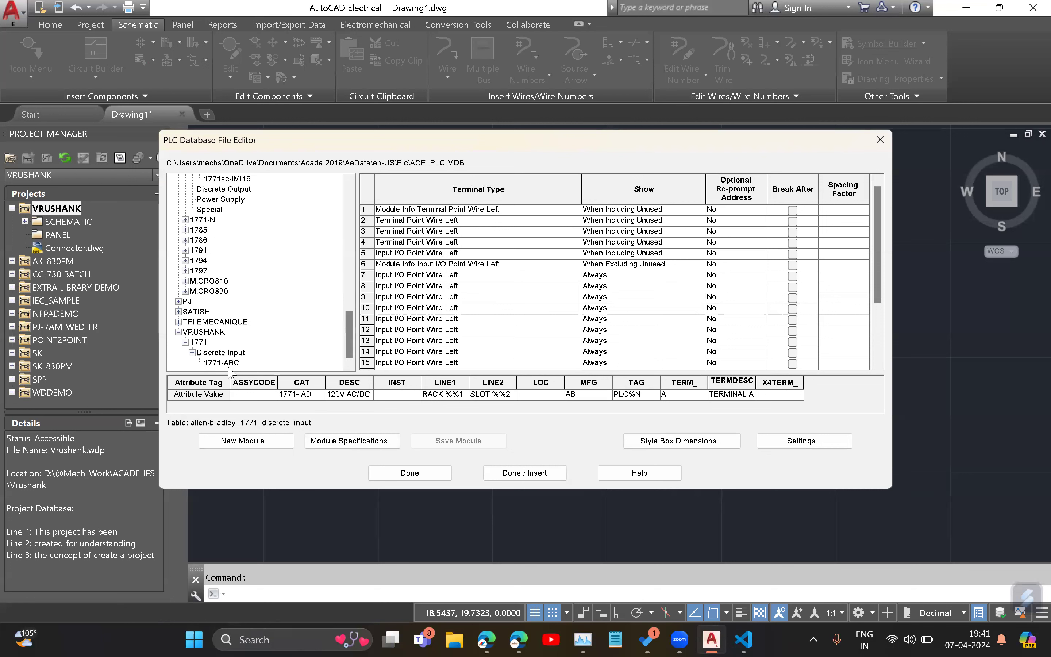
left_click(224, 363)
left_click(578, 286)
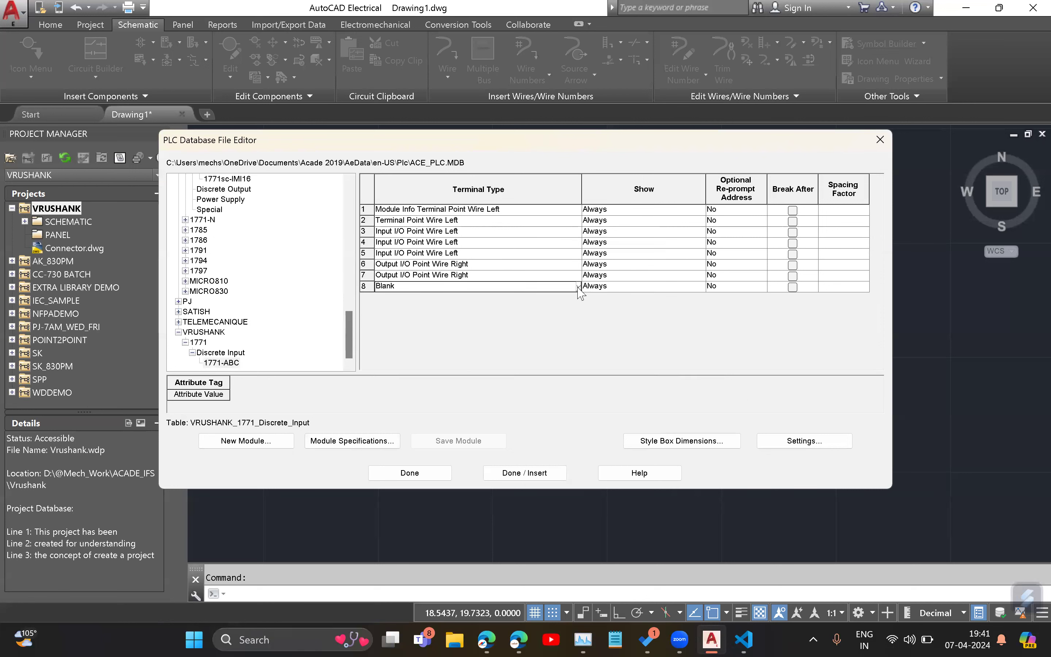
left_click(578, 287)
scroll(578, 287, "up", 3)
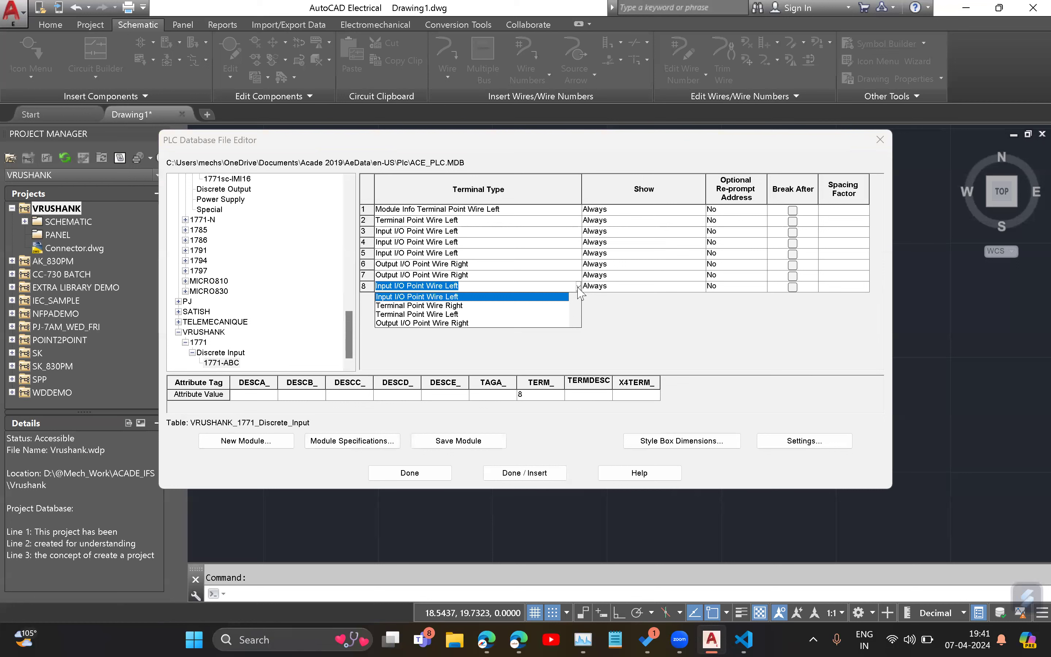
scroll(580, 292, "down", 3)
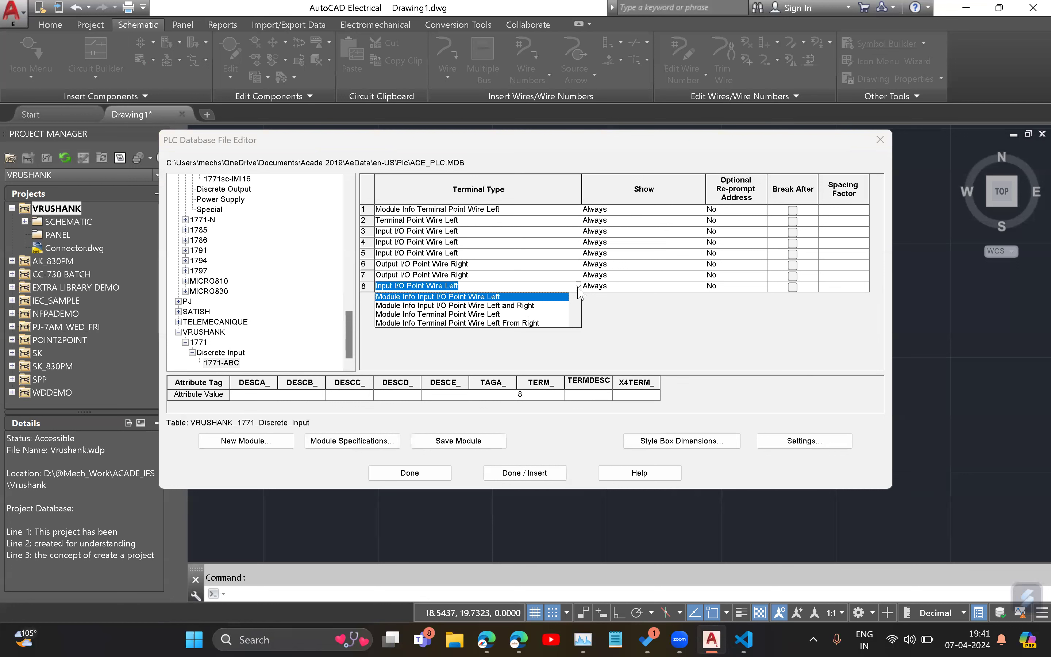
scroll(580, 292, "up", 6)
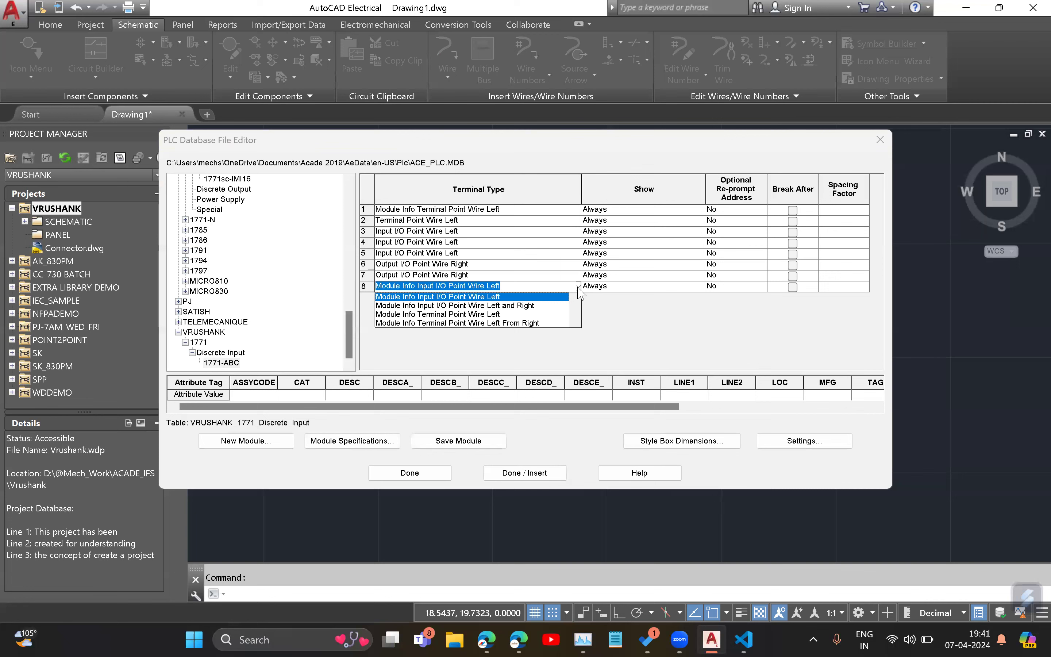
left_click(578, 287)
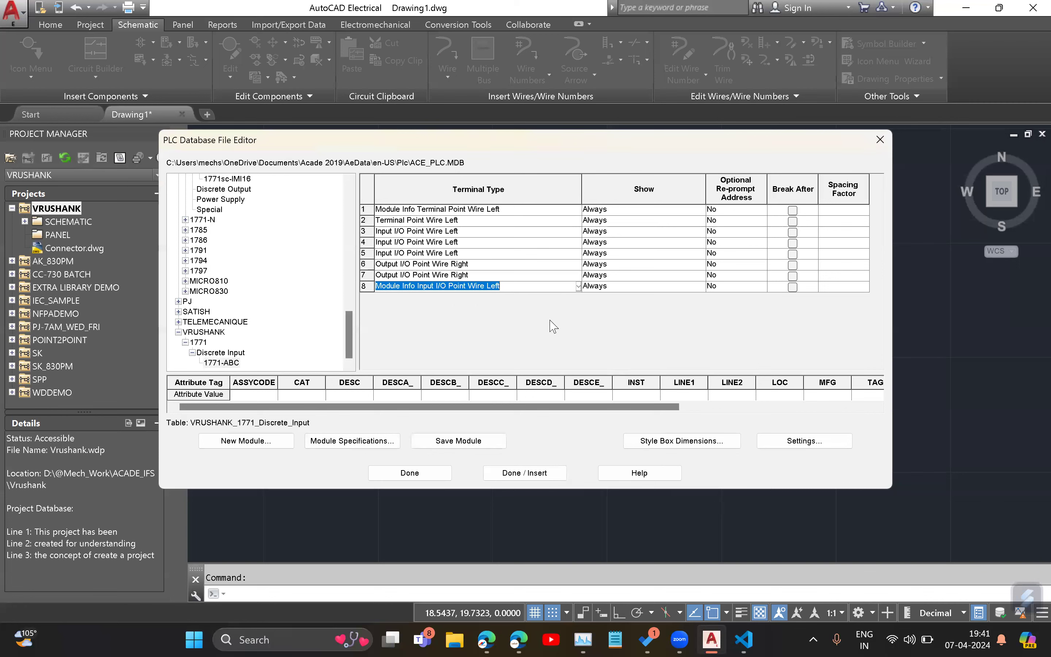
left_click(451, 253)
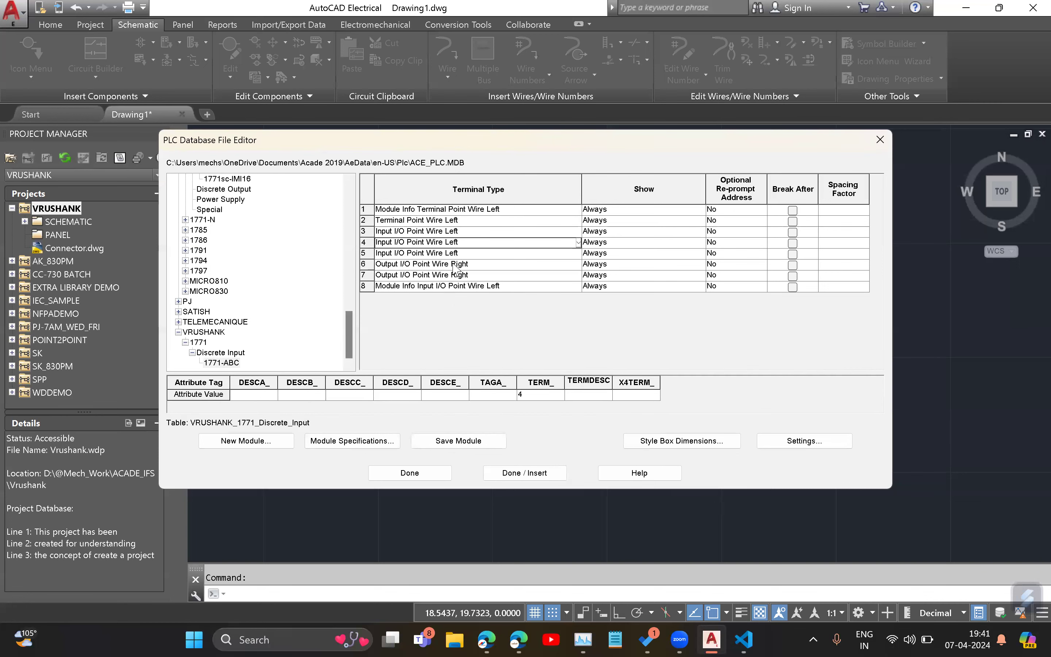
left_click(466, 287)
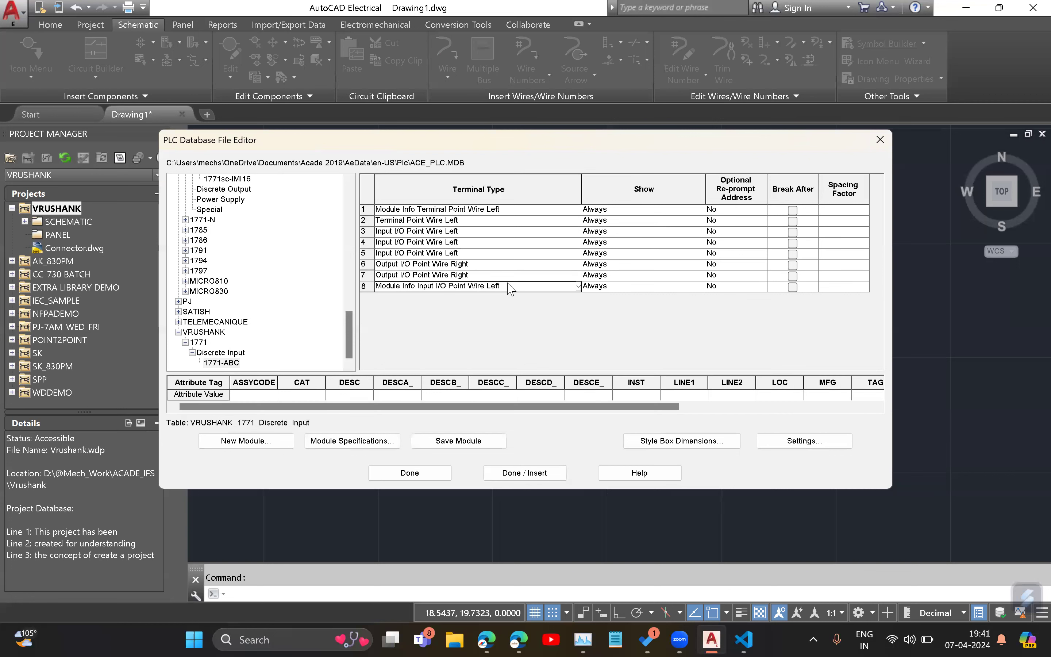
Step: Examine the Show options for the first terminal of the 1771-ABC module, keeping Always
left_click(625, 210)
left_click(702, 210)
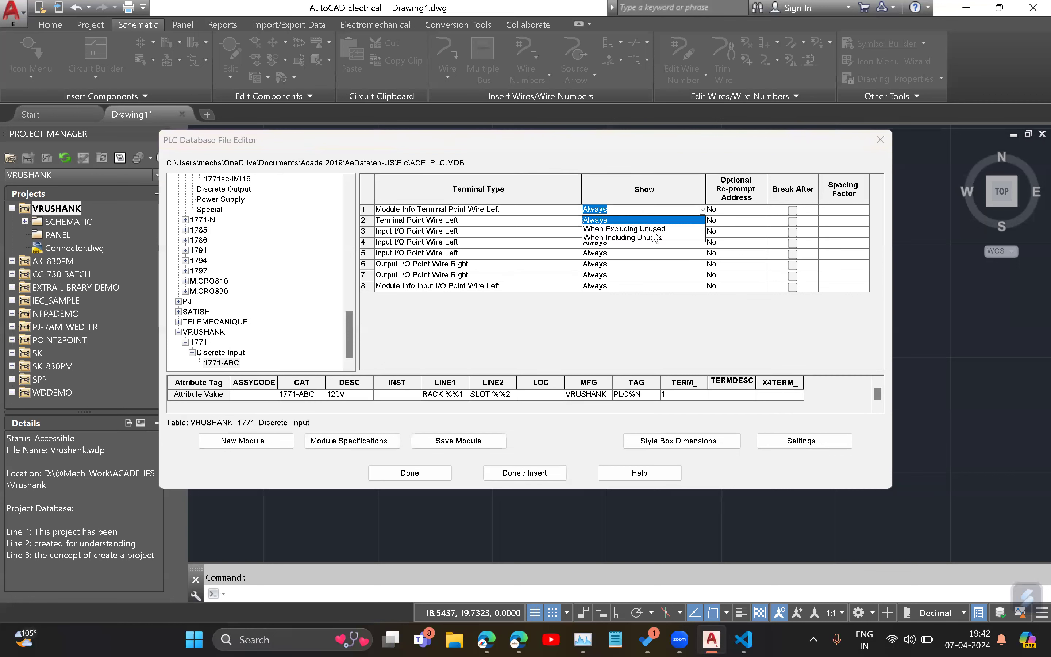
left_click(625, 218)
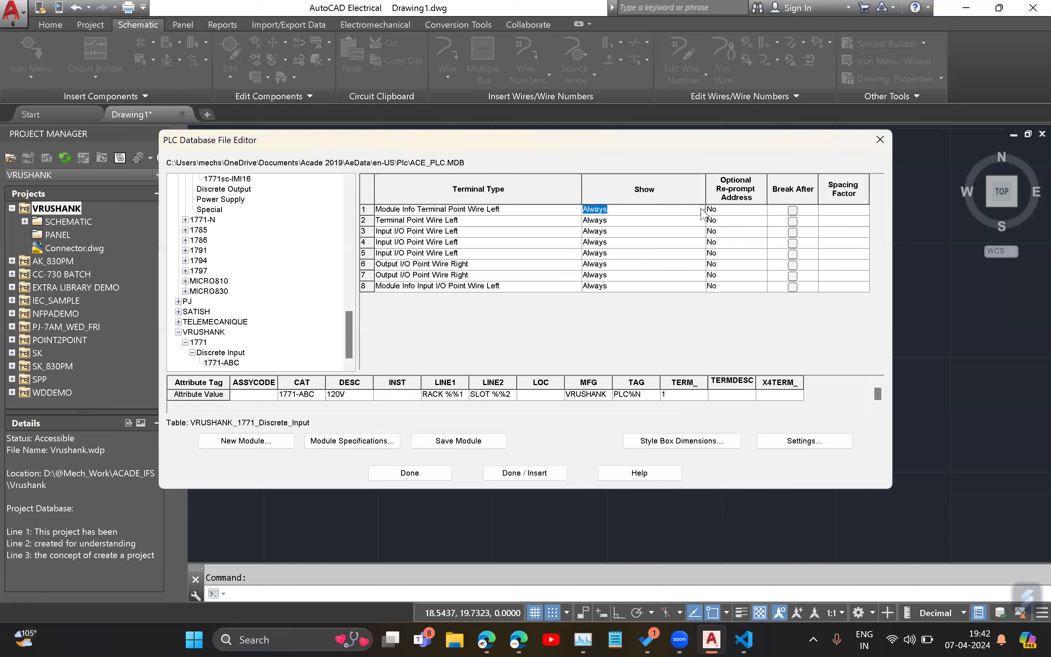
left_click(687, 212)
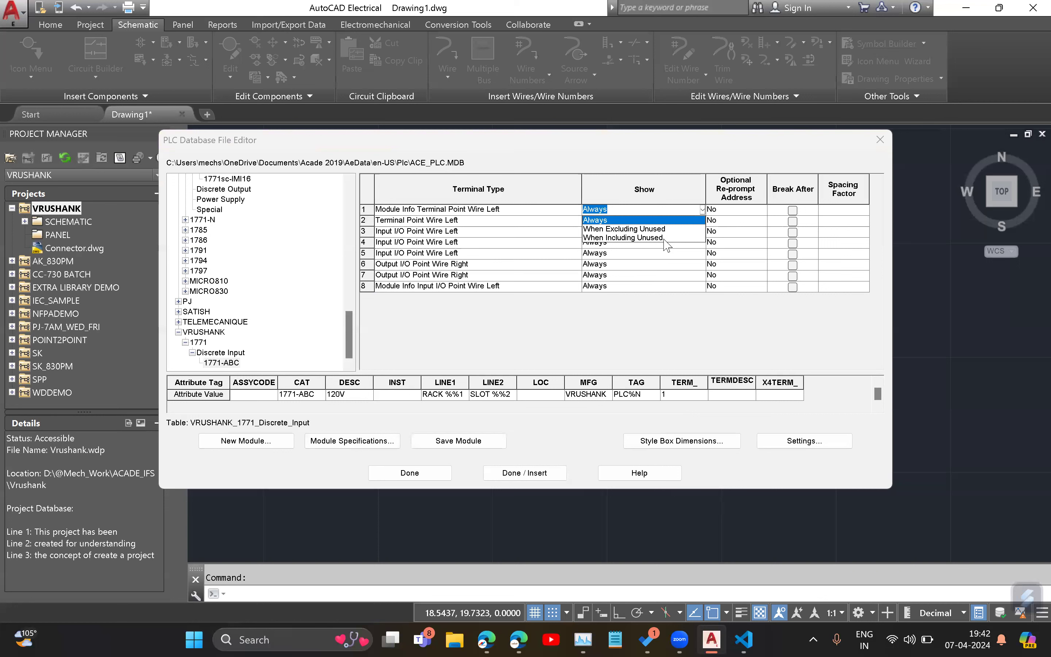
left_click(637, 219)
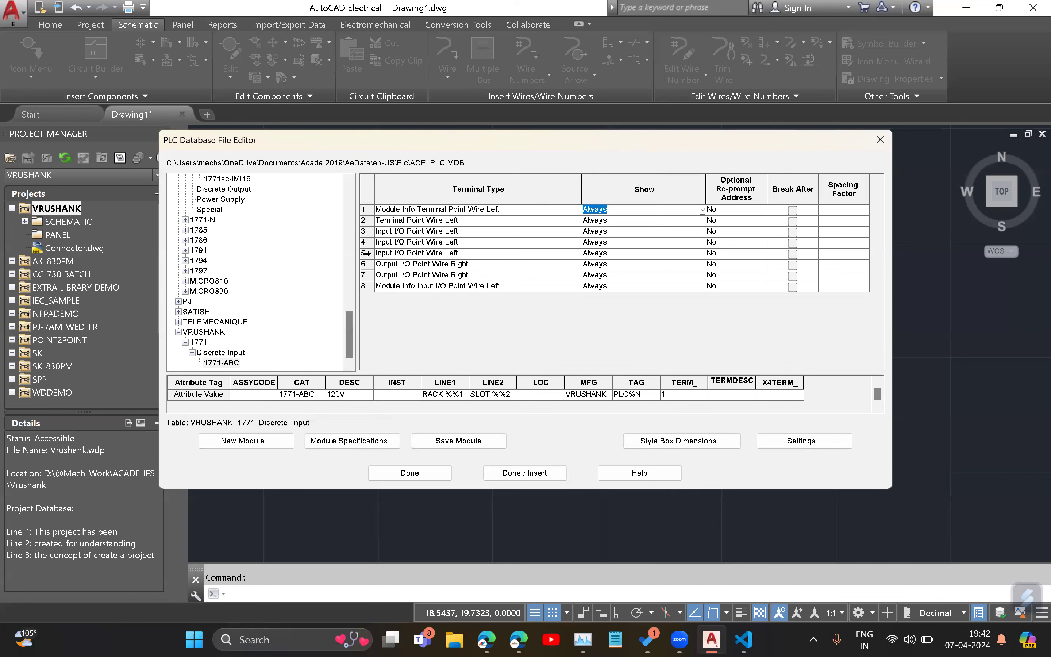
Step: Save the 1771-ABC module's terminal definitions and close the PLC Database File Editor
left_click(363, 252)
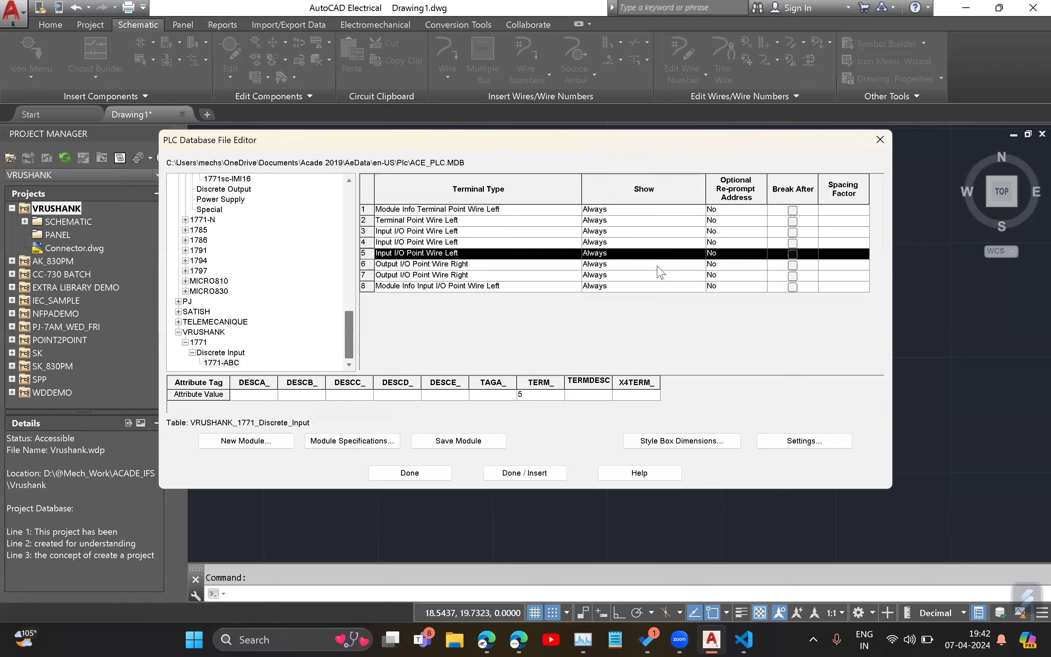
left_click(792, 254)
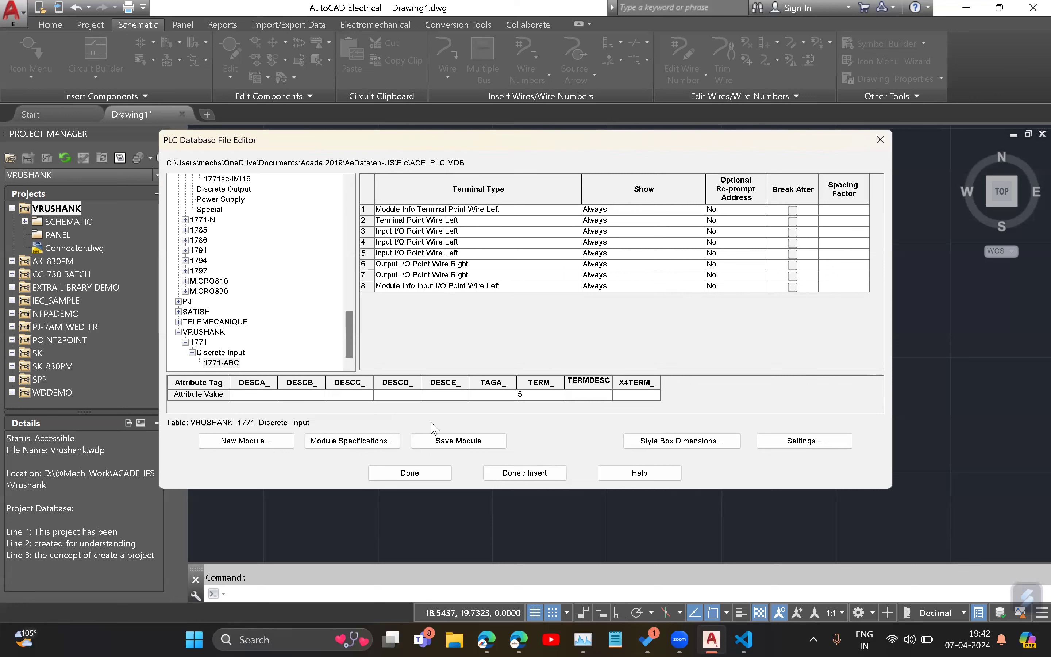
left_click(499, 443)
left_click(411, 473)
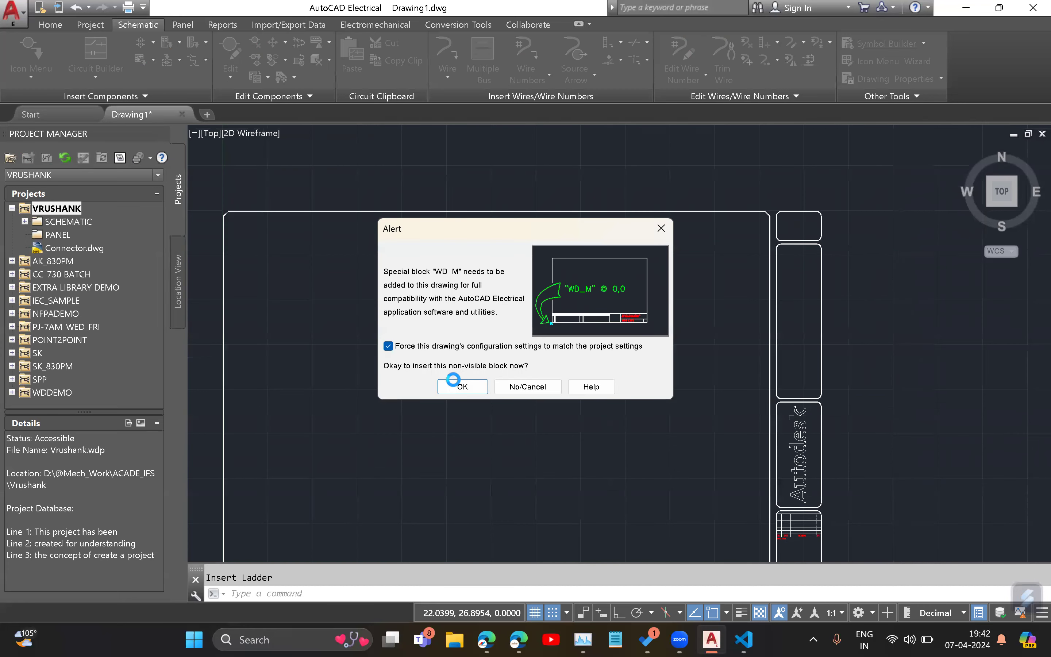
Step: Insert a 1-phase ladder 11 wide with 0.75 rung spacing and first reference 437, accepting the WD_M block insertion
left_click(452, 380)
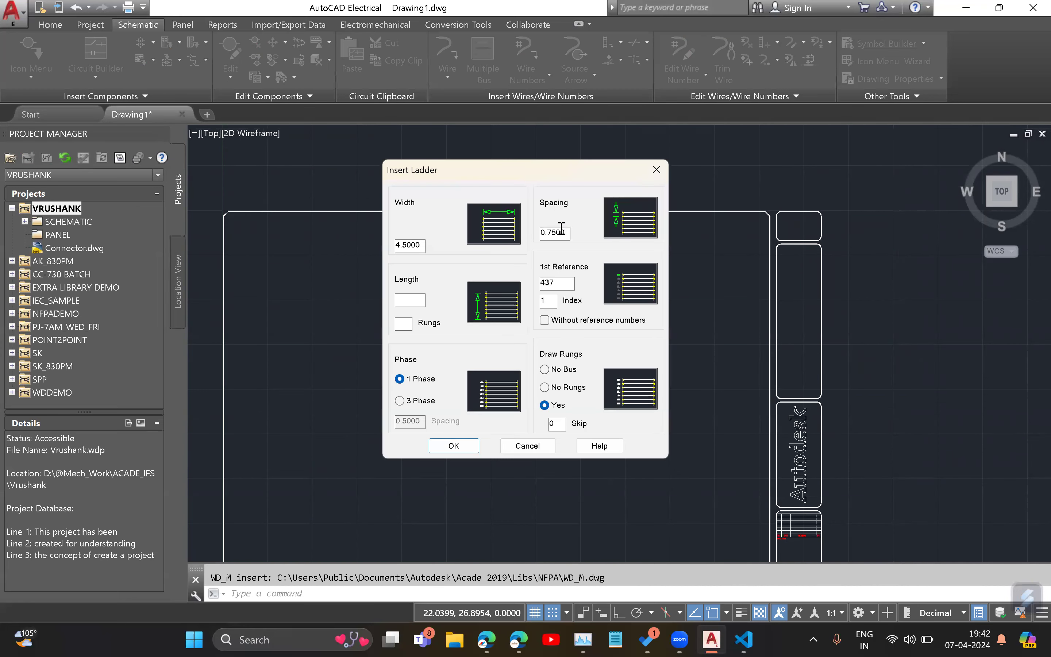
left_click_drag(423, 246, 359, 251)
type("11")
left_click(405, 321)
left_click(454, 447)
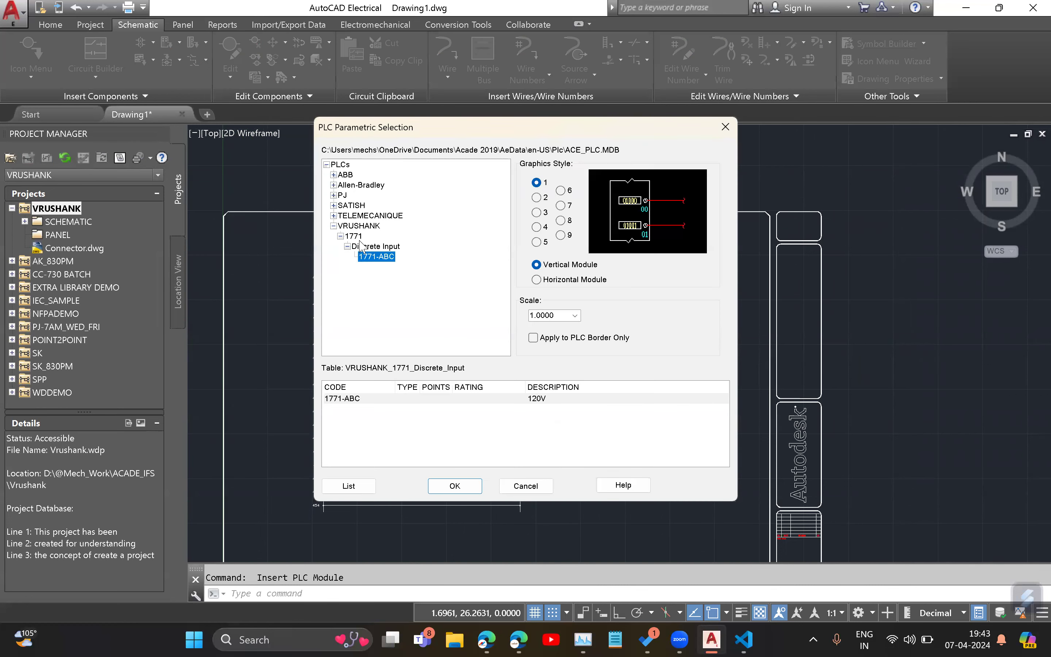
Step: Choose the custom 1771-ABC discrete input module for insertion as a vertical module with graphics style 2
left_click(357, 236)
left_click(365, 226)
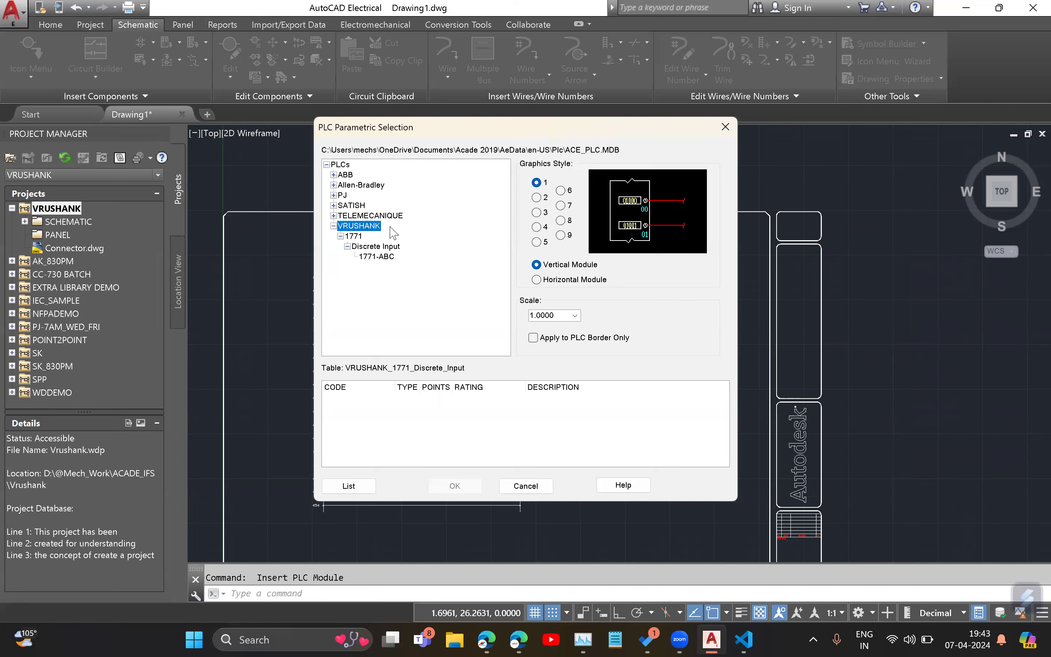
left_click(353, 237)
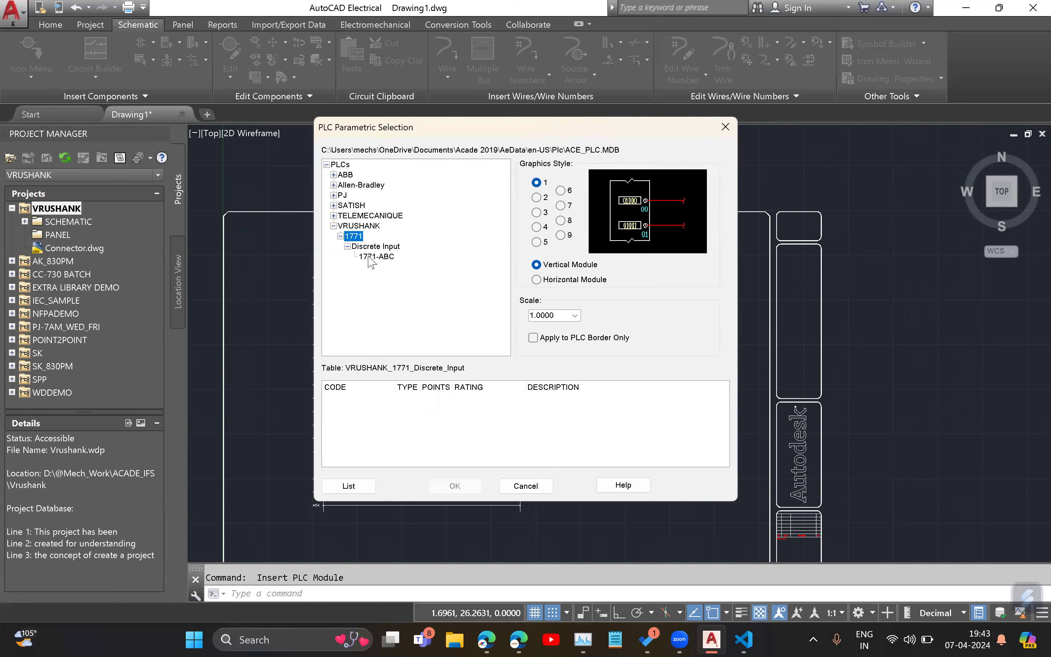
left_click(389, 259)
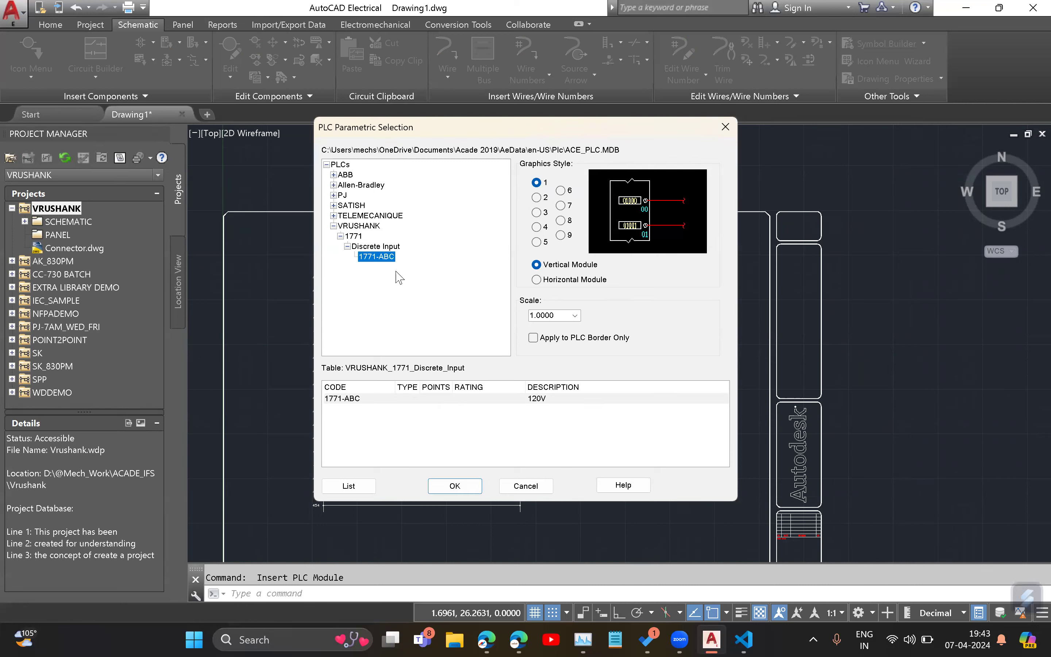
left_click(540, 400)
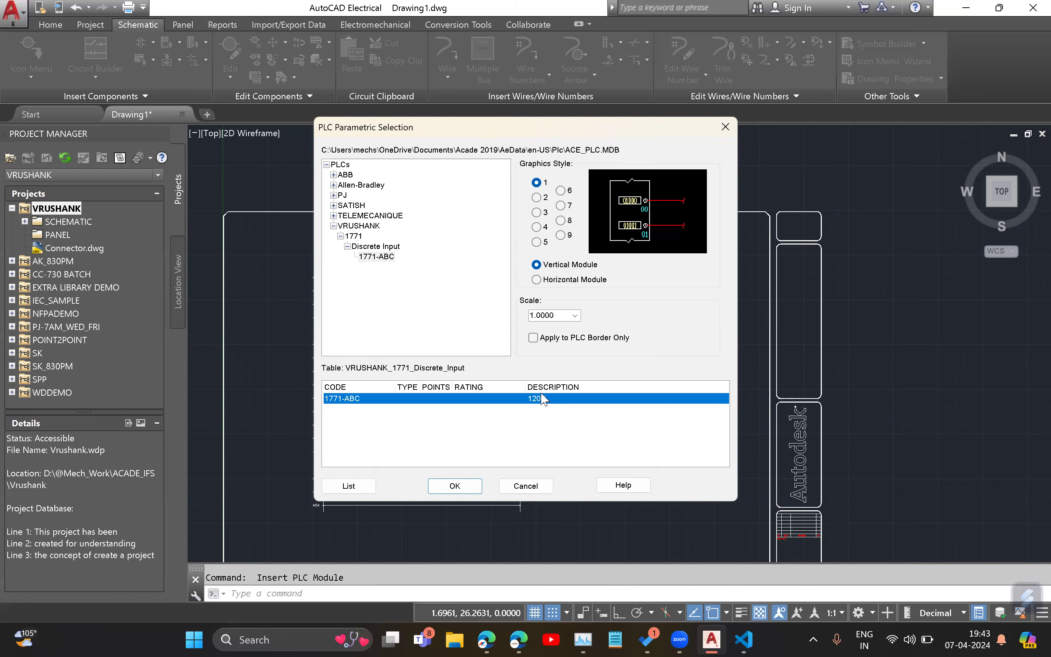
left_click(537, 197)
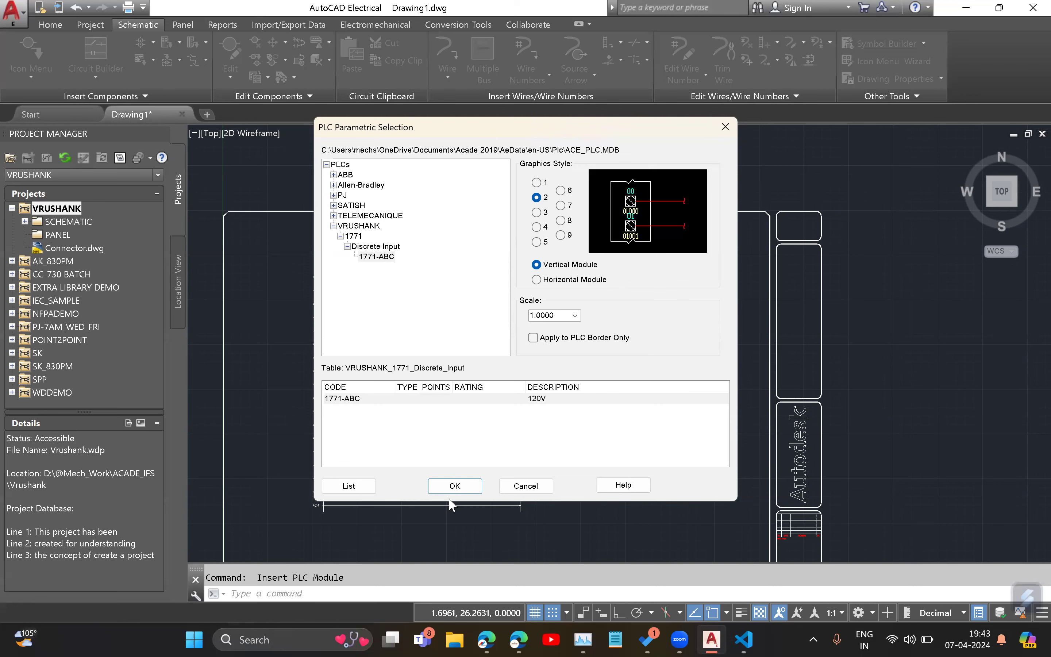
left_click(455, 486)
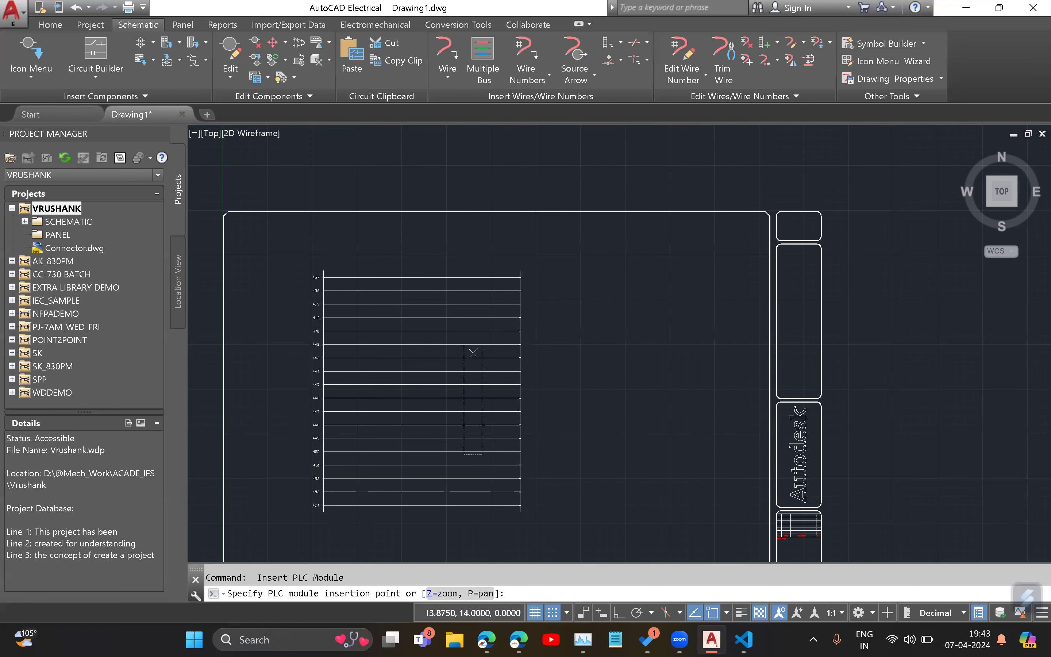
Step: Place the 1771-ABC module on the ladder from rung 437, inserting all I/O points at 0.75 spacing with beginning address I:/00
left_click(531, 355)
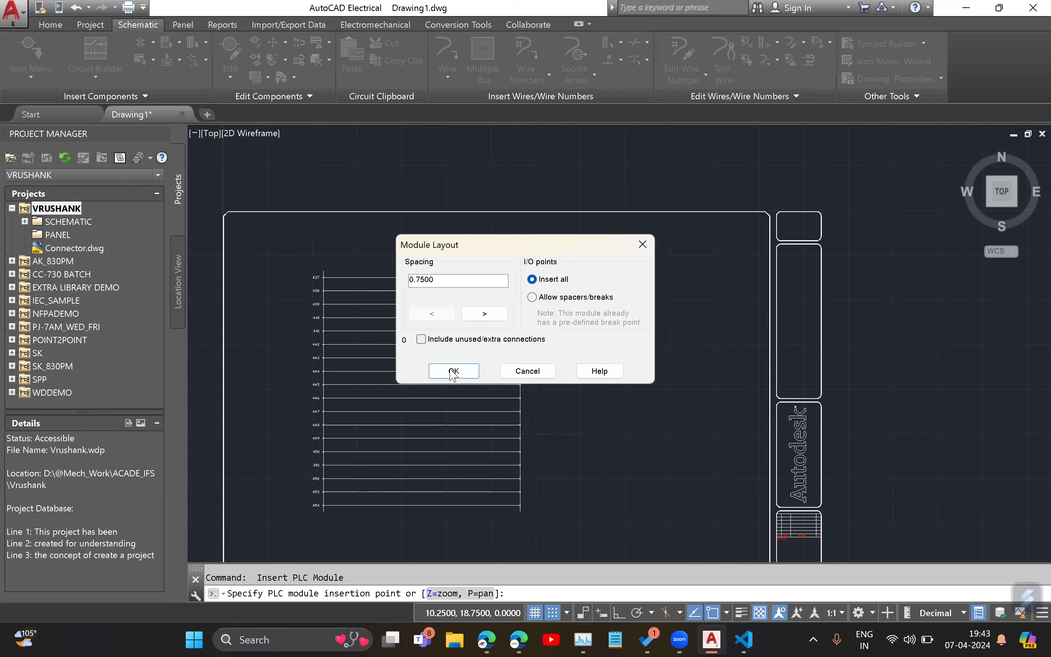
key("Return")
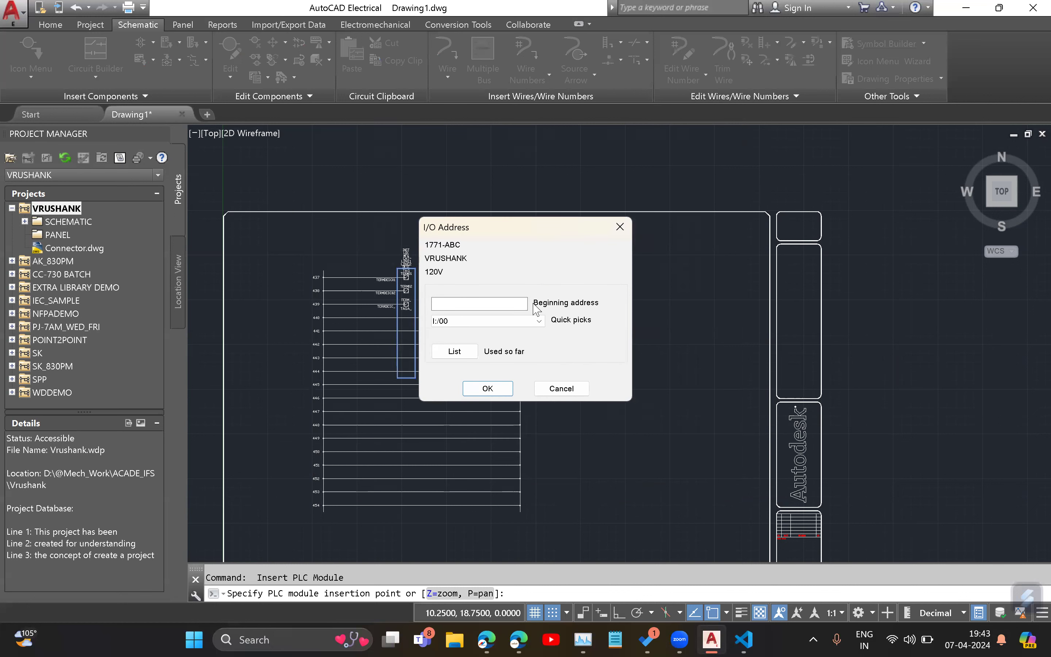
left_click(497, 322)
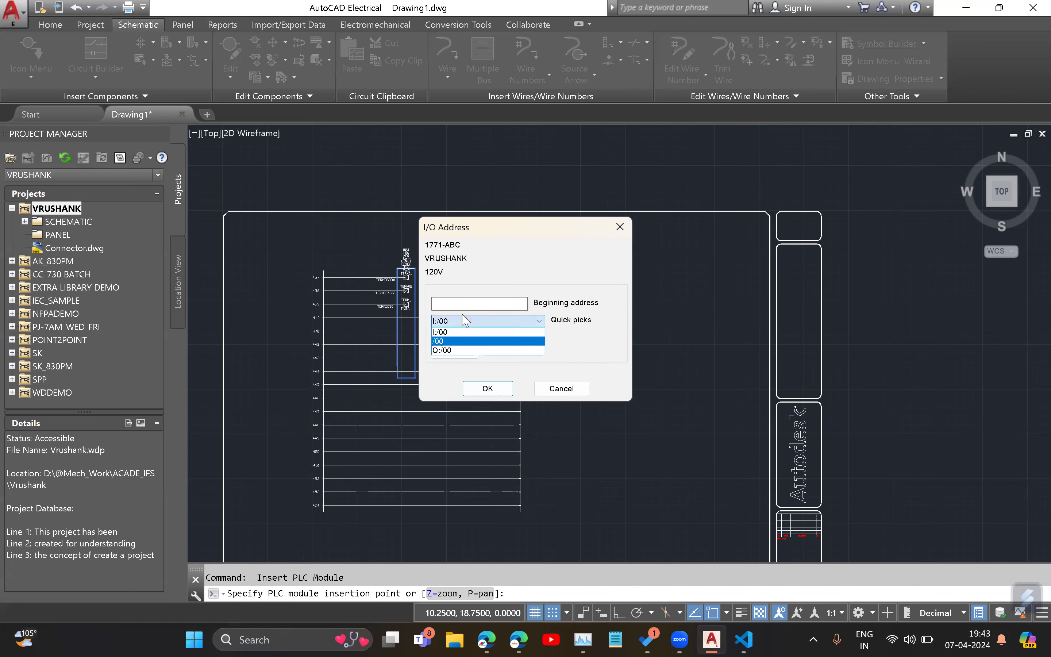
left_click(466, 343)
left_click(474, 321)
left_click(476, 339)
left_click(488, 388)
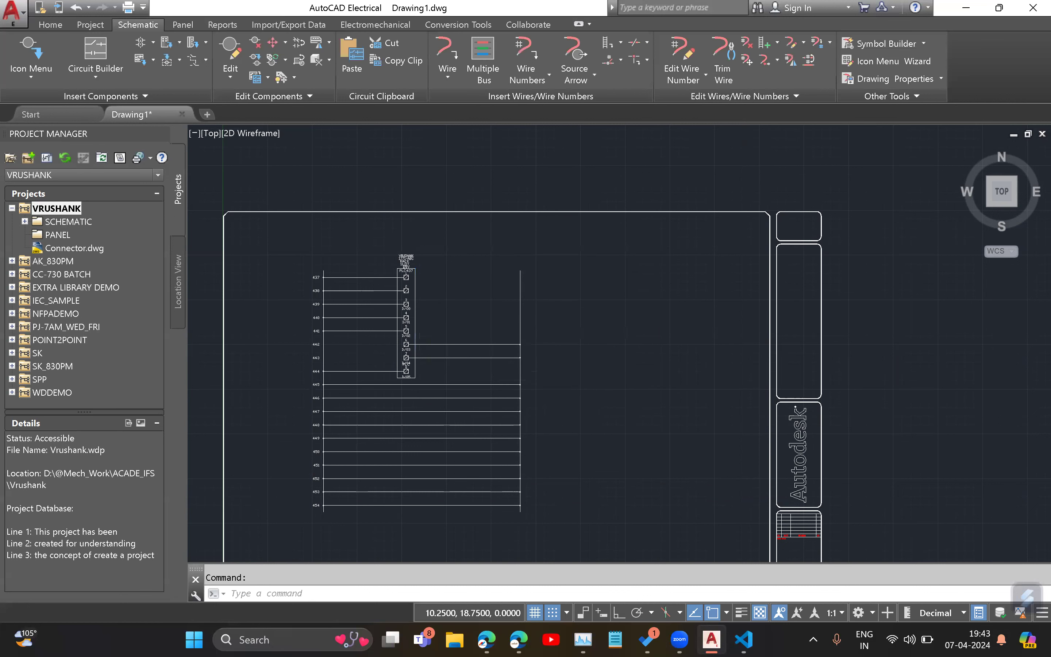
Step: Inspect the placed 1771-ABC module and review its I/O points I:/00 and I:/05 in the PLC module editor, cancelling the edit
scroll(410, 292, "up", 6)
middle_click_drag(387, 258, 529, 275)
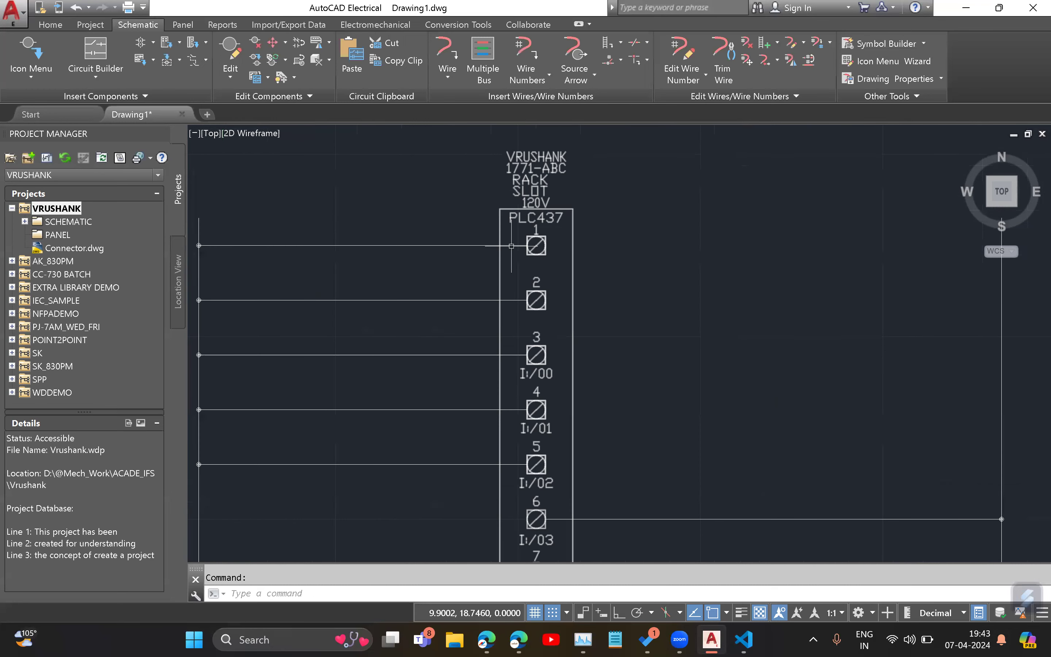
scroll(511, 246, "down", 2)
scroll(530, 246, "down", 2)
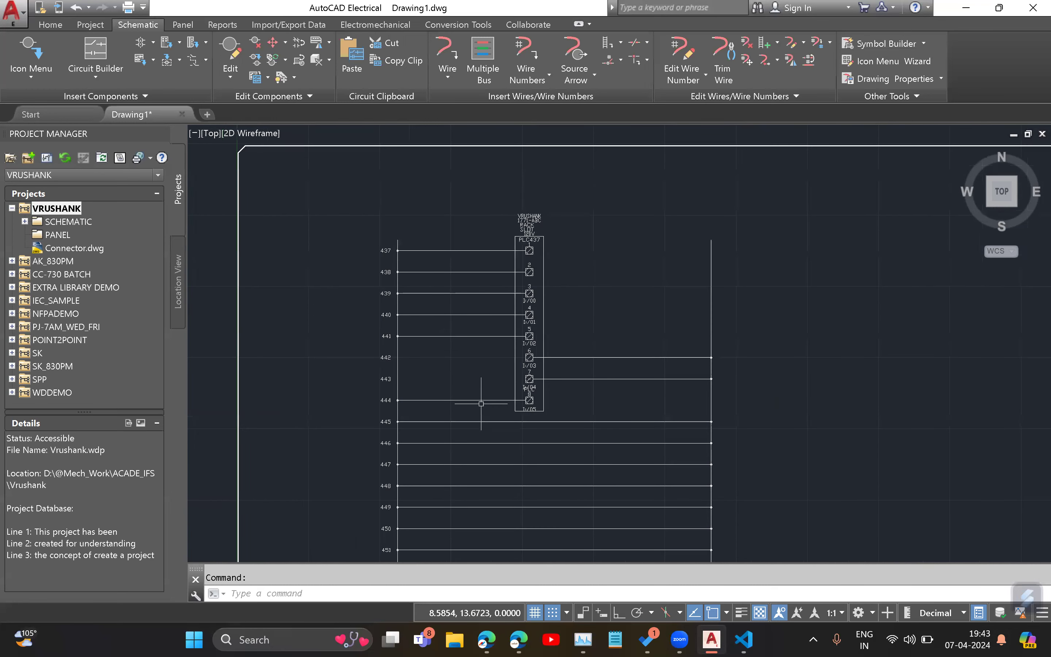
scroll(457, 296, "up", 4)
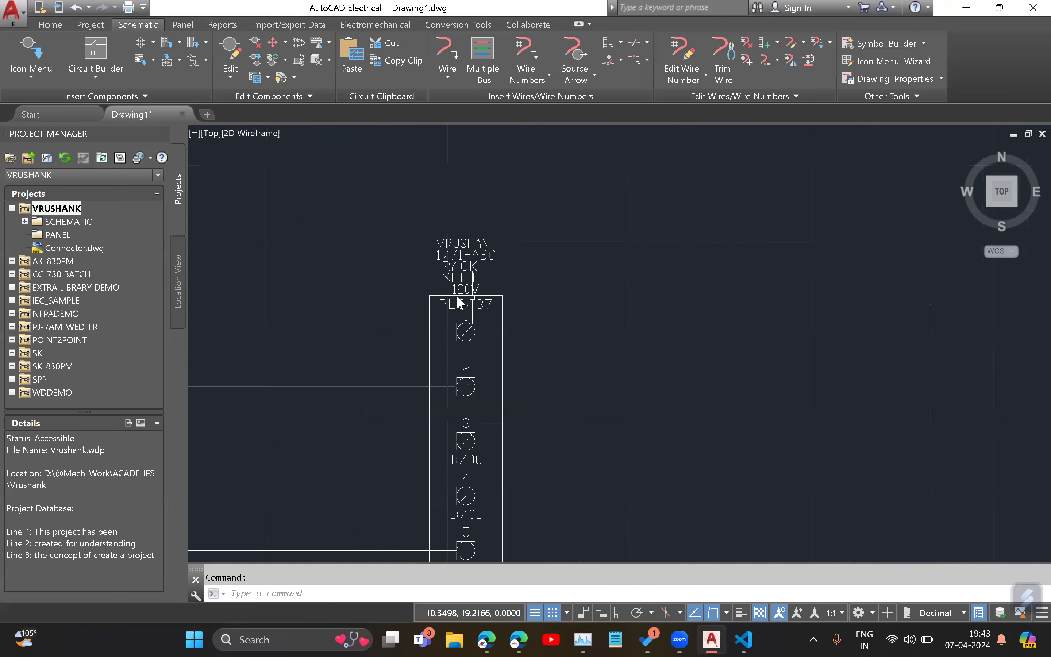
right_click(459, 256)
left_click(460, 259)
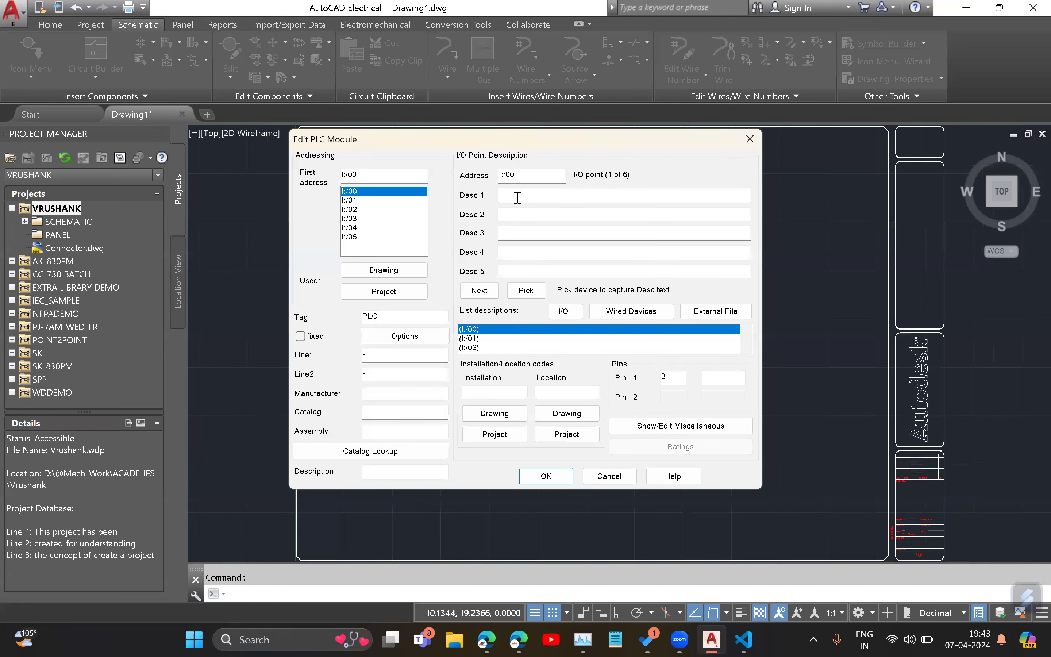
left_click(355, 219)
left_click(367, 243)
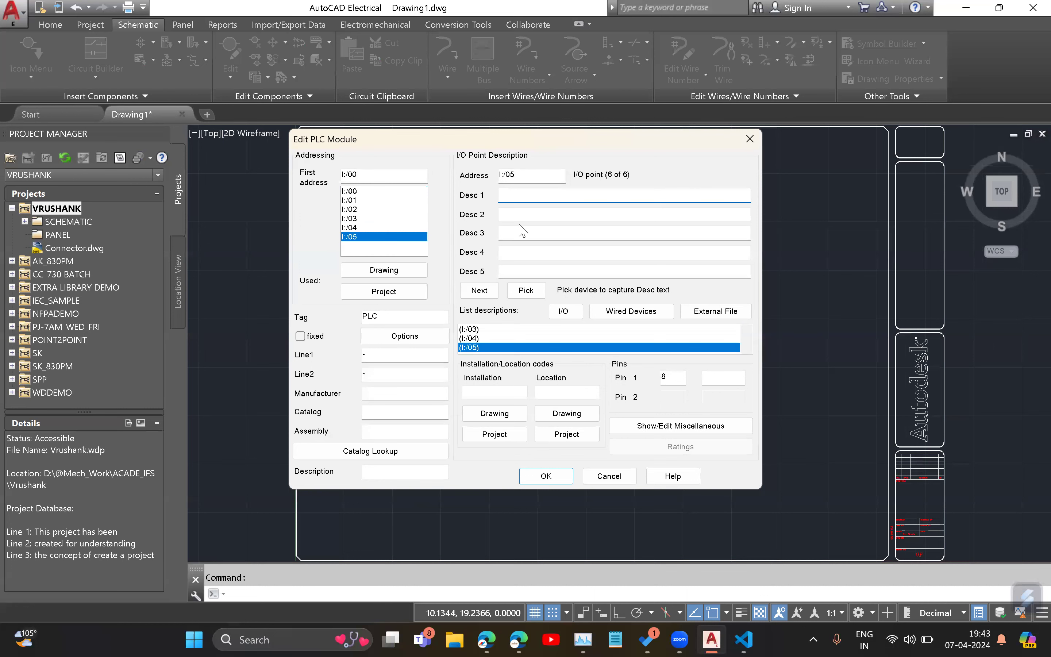
left_click(609, 476)
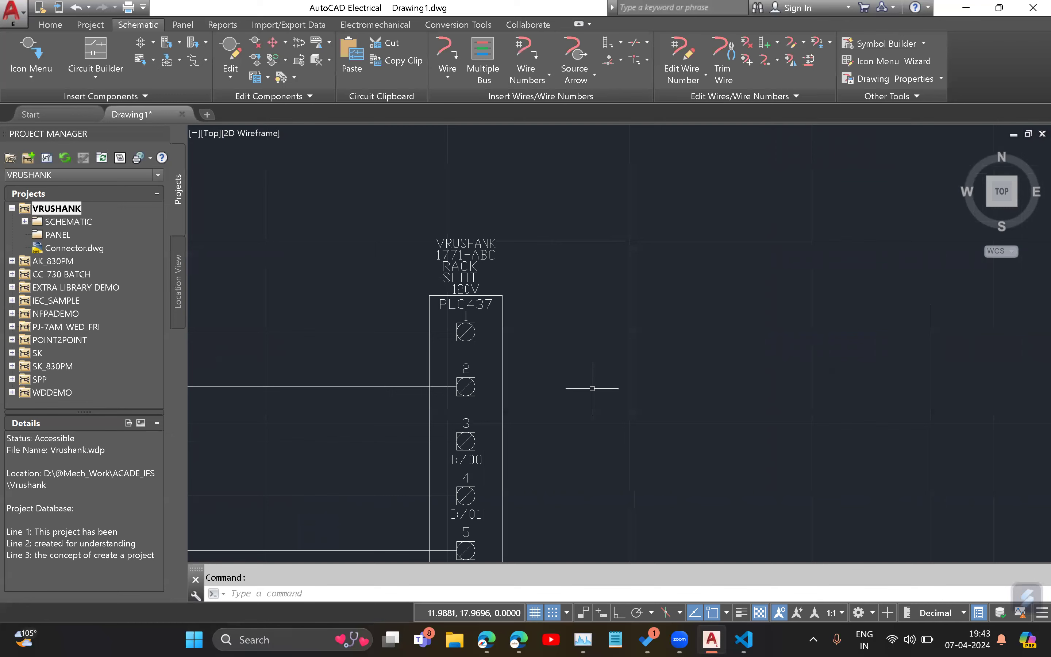
scroll(525, 259, "down", 2)
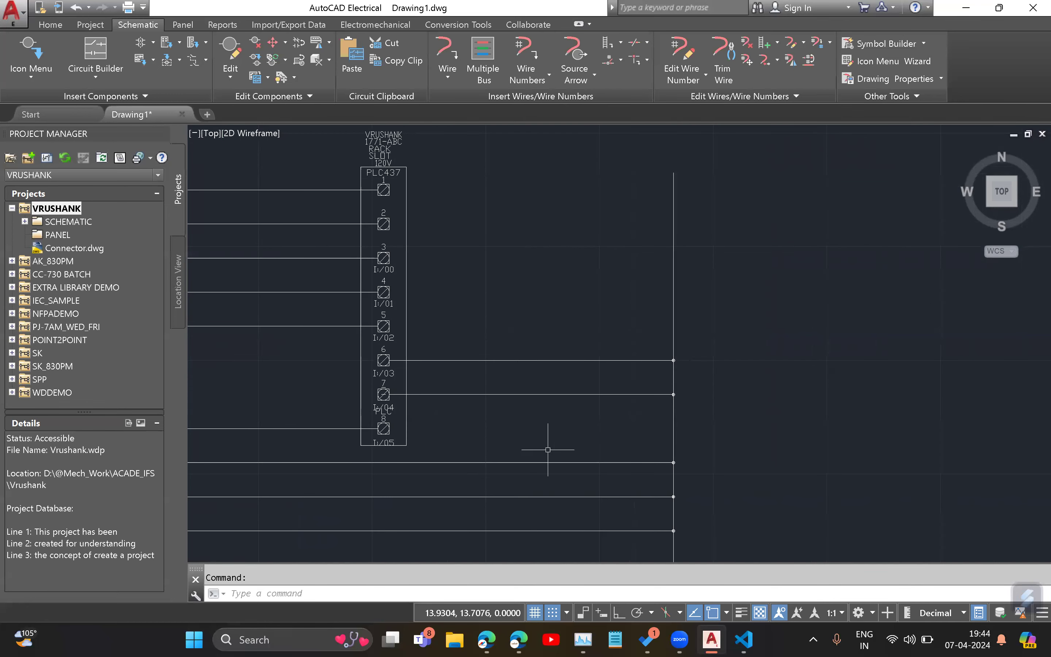
Step: Mark the PLC Database line as "-- DONE" in the Visual Studio Code notes, and return to the AutoCAD Electrical drawing
key("alt+Tab")
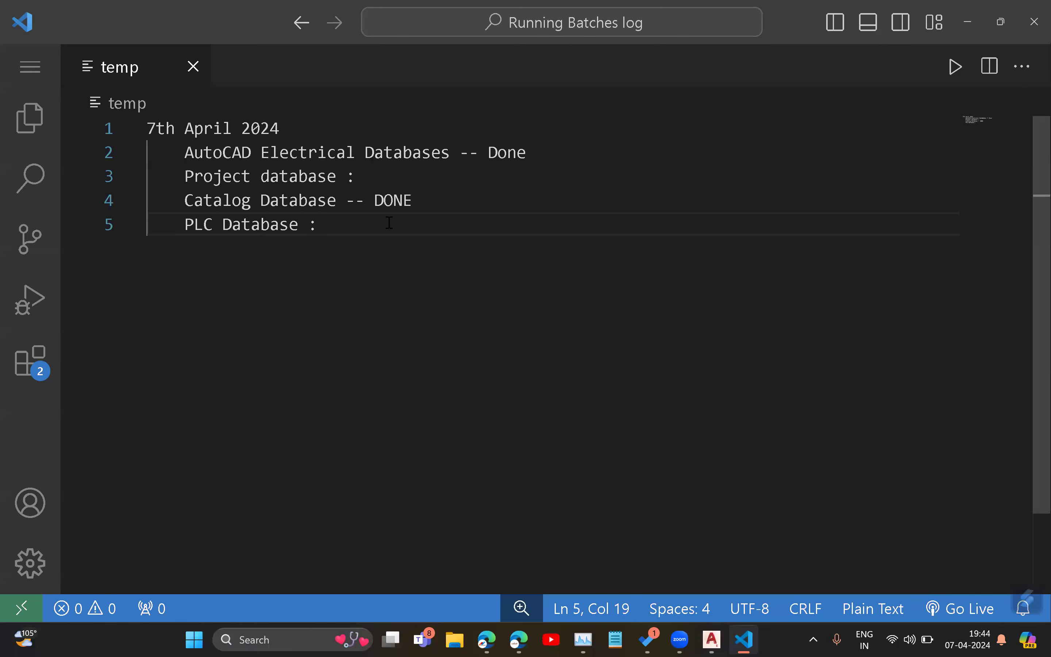
key("BackSpace")
key("BackSpace")
type("-- DO")
key("Tab")
left_click(386, 168)
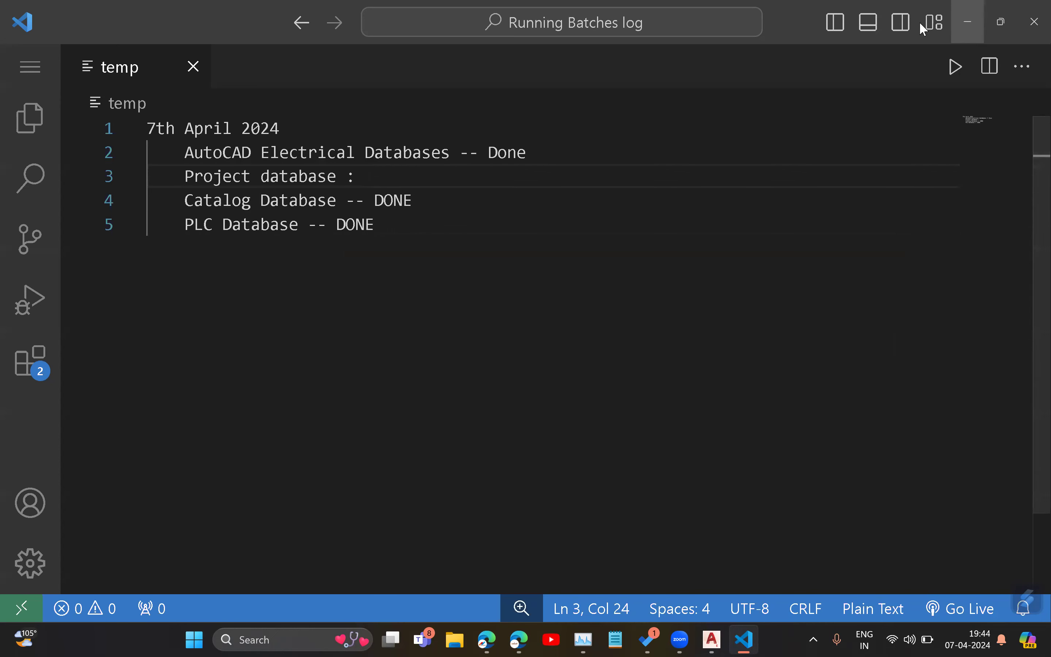
left_click(967, 22)
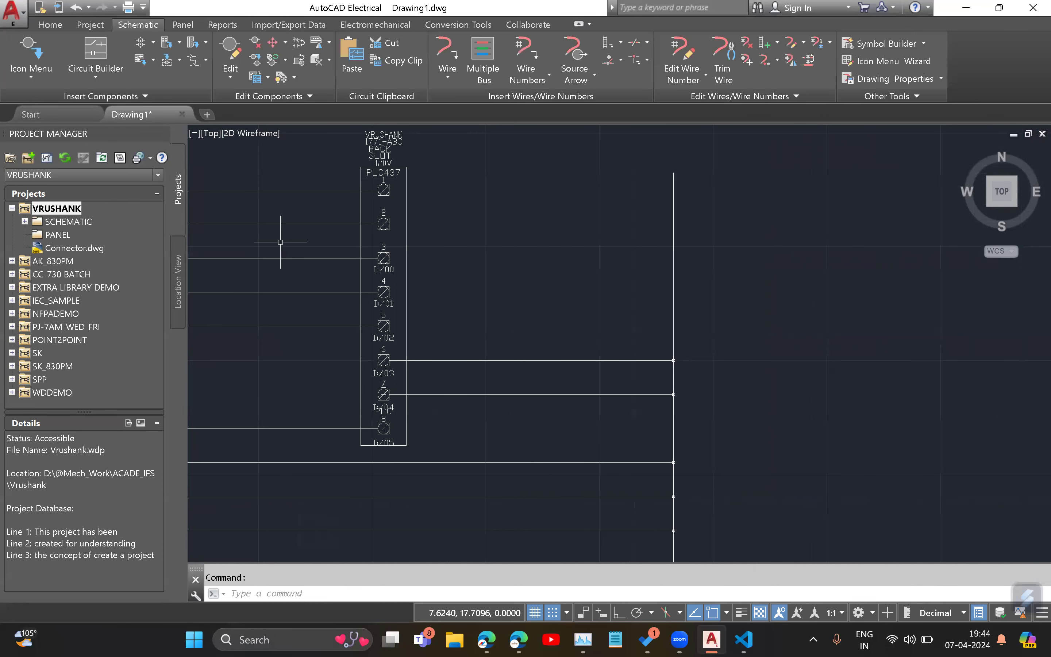
Step: Examine the catalog databases available as the active project's secondary catalog lookup file, and cancel out of the project properties
scroll(487, 278, "down", 4)
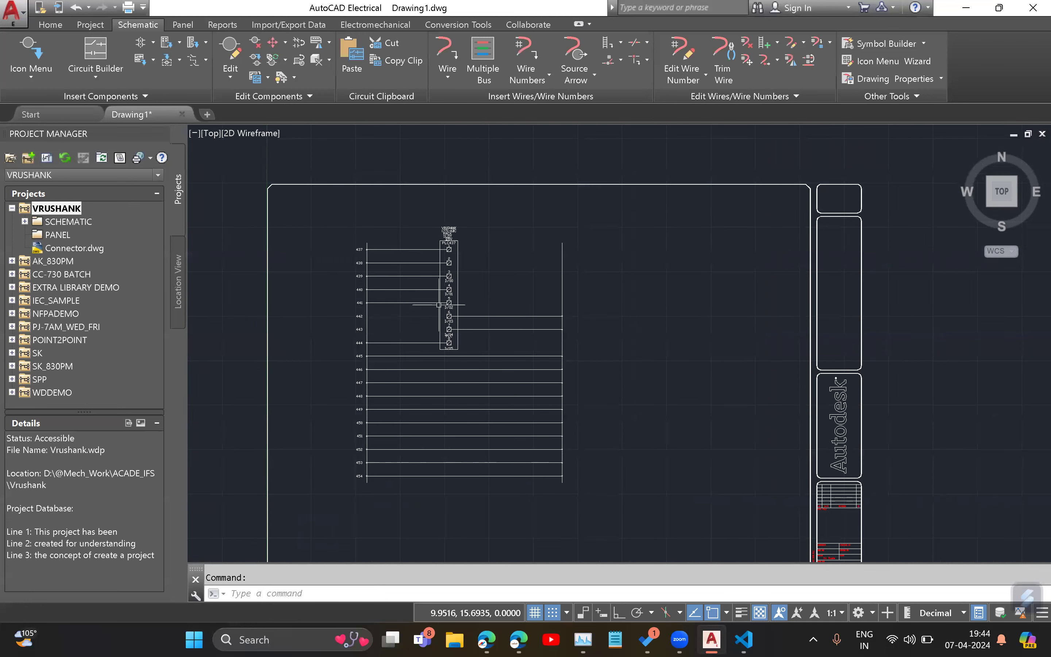
middle_click_drag(489, 264, 473, 249)
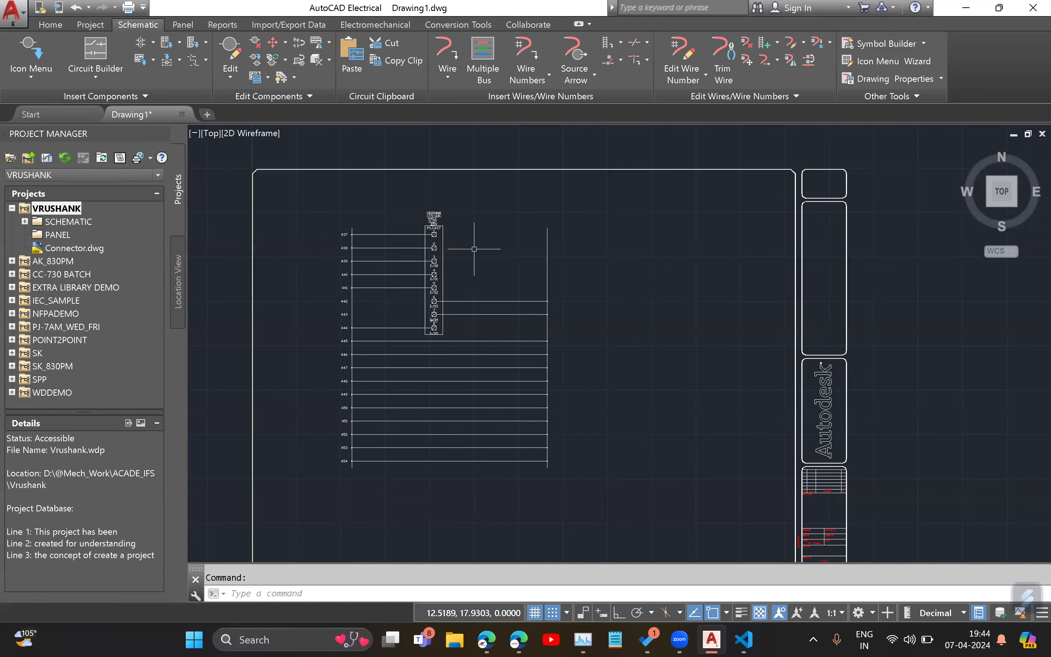
middle_click_drag(357, 264, 378, 274)
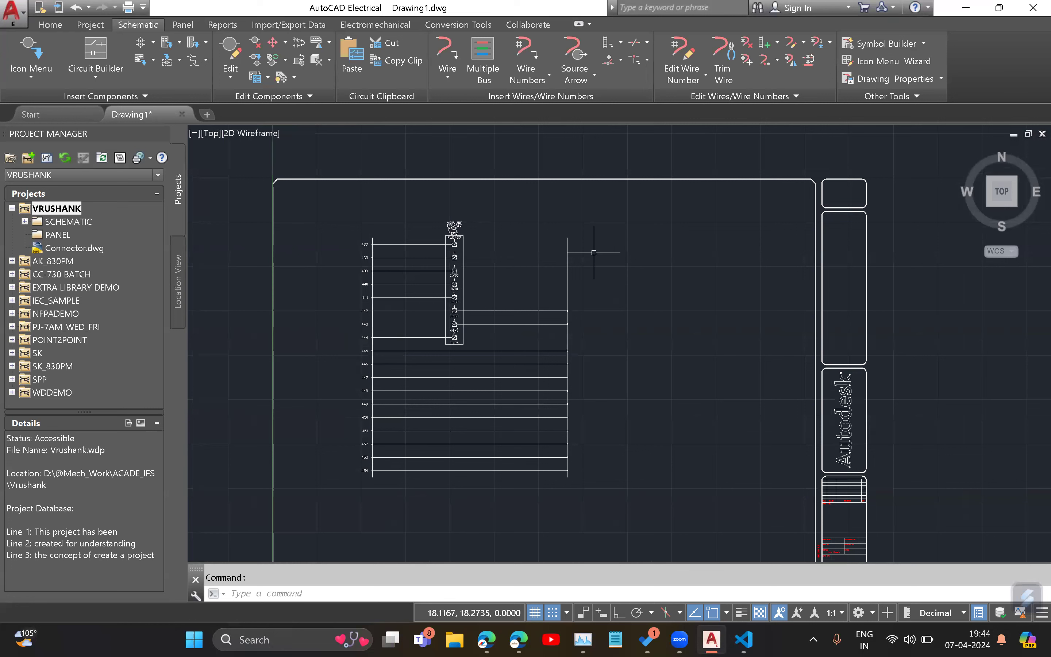
right_click(71, 209)
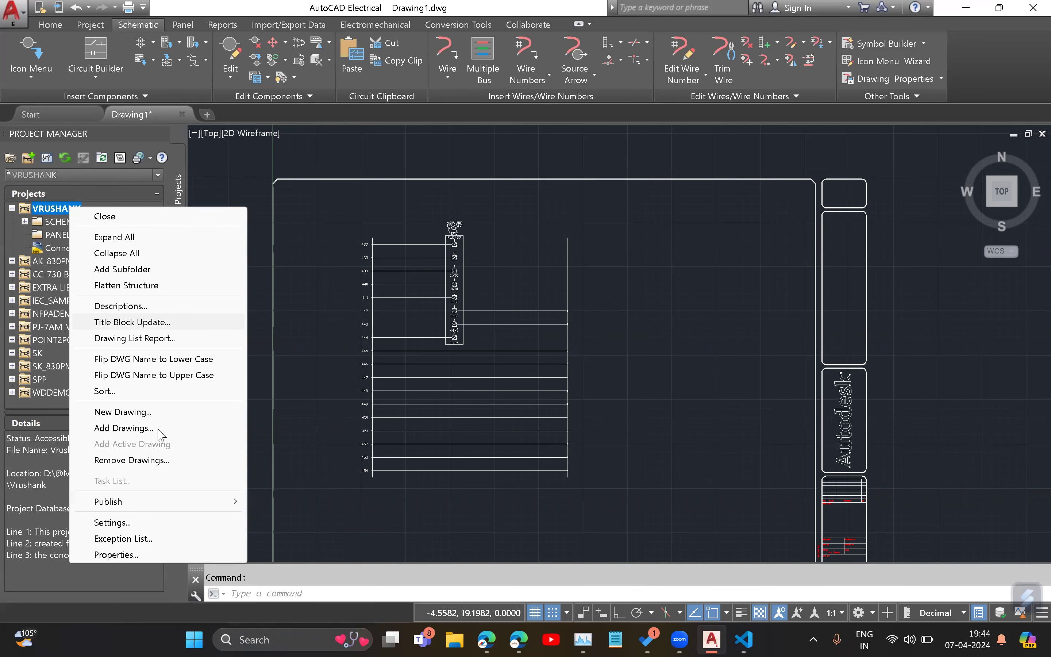
left_click(136, 556)
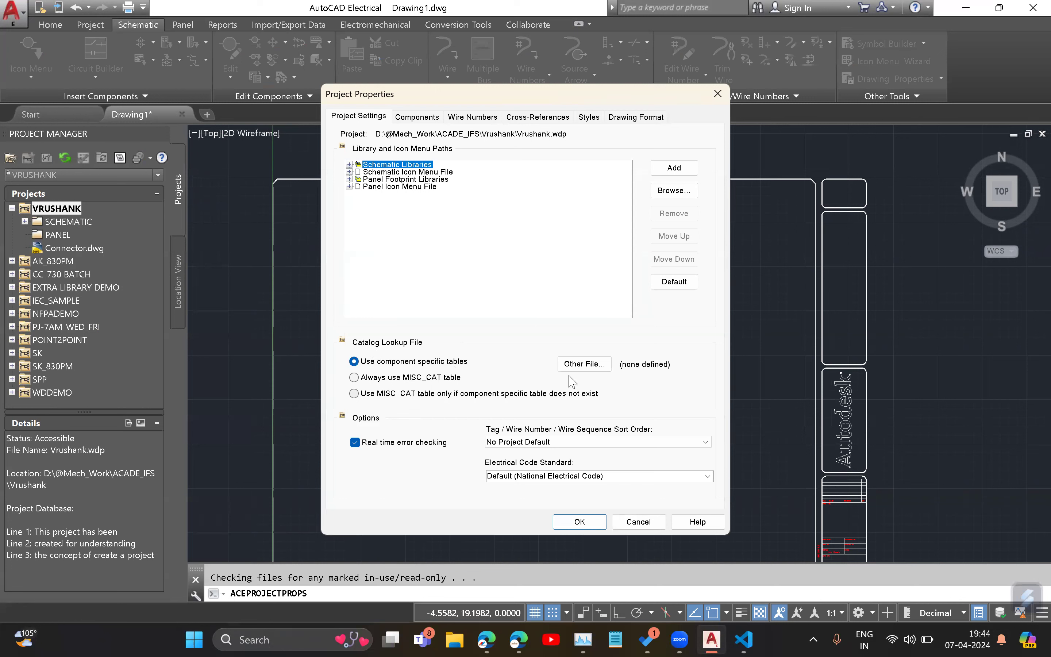
left_click(591, 369)
left_click(343, 300)
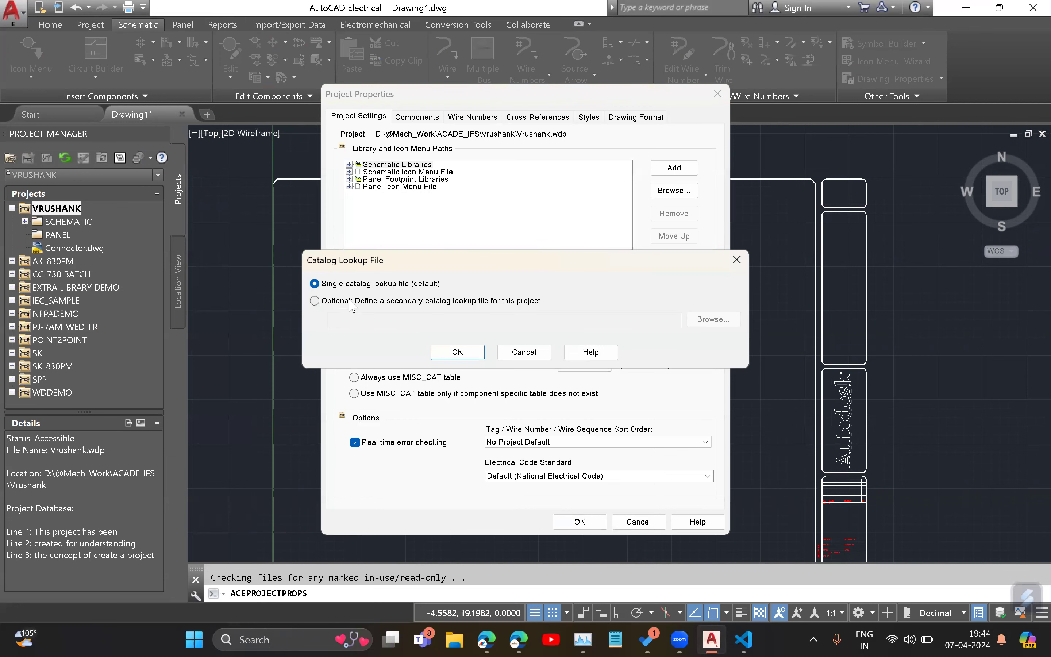
left_click(712, 320)
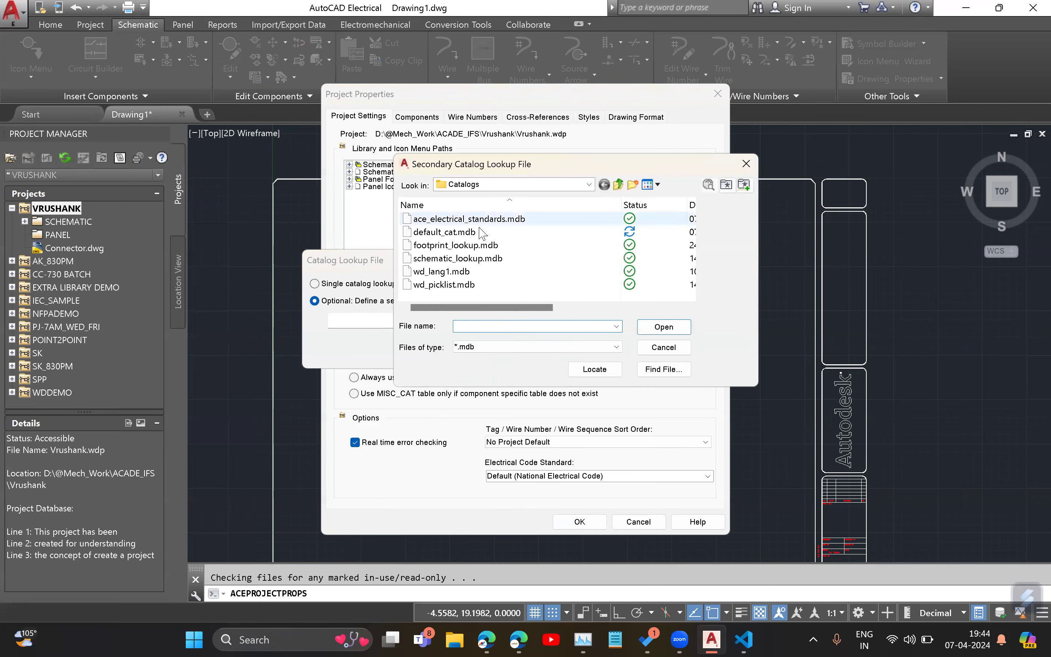
left_click(452, 238)
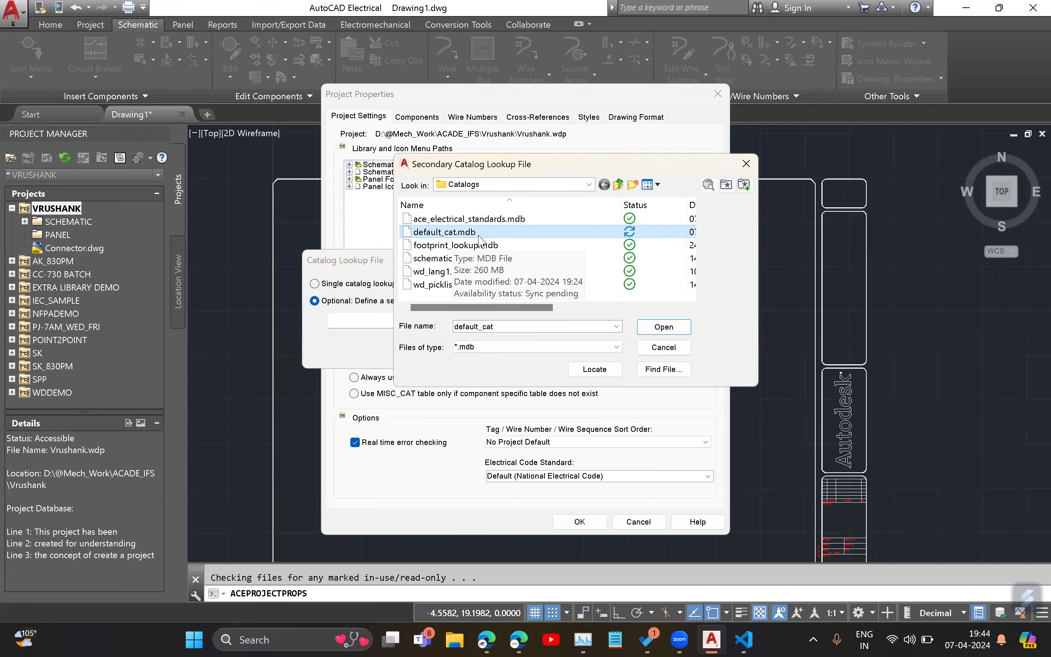
left_click(503, 237)
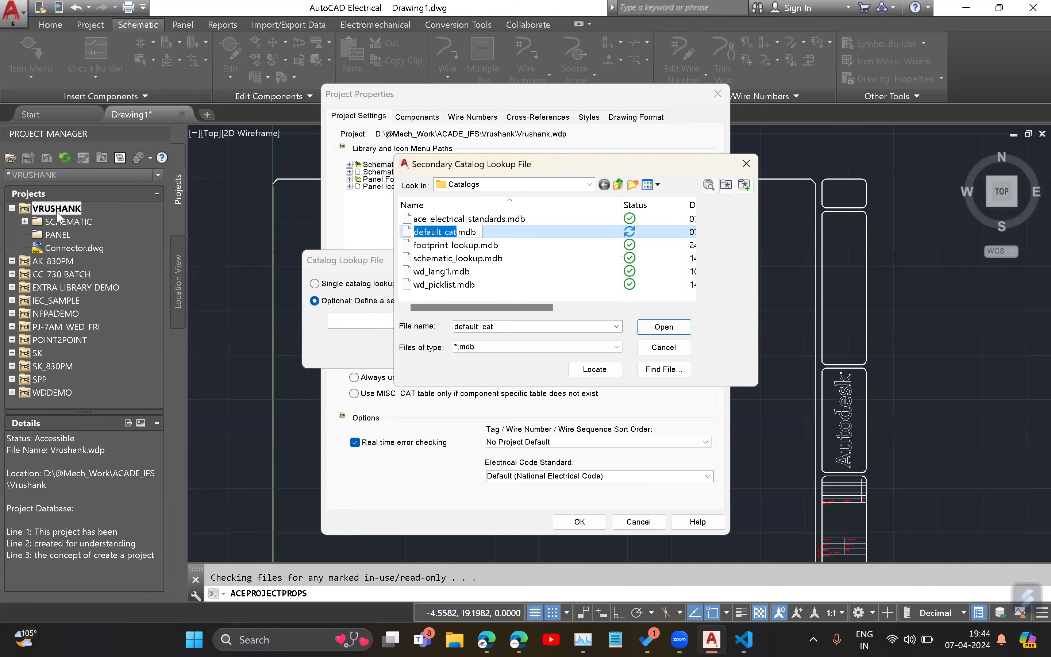
left_click(673, 347)
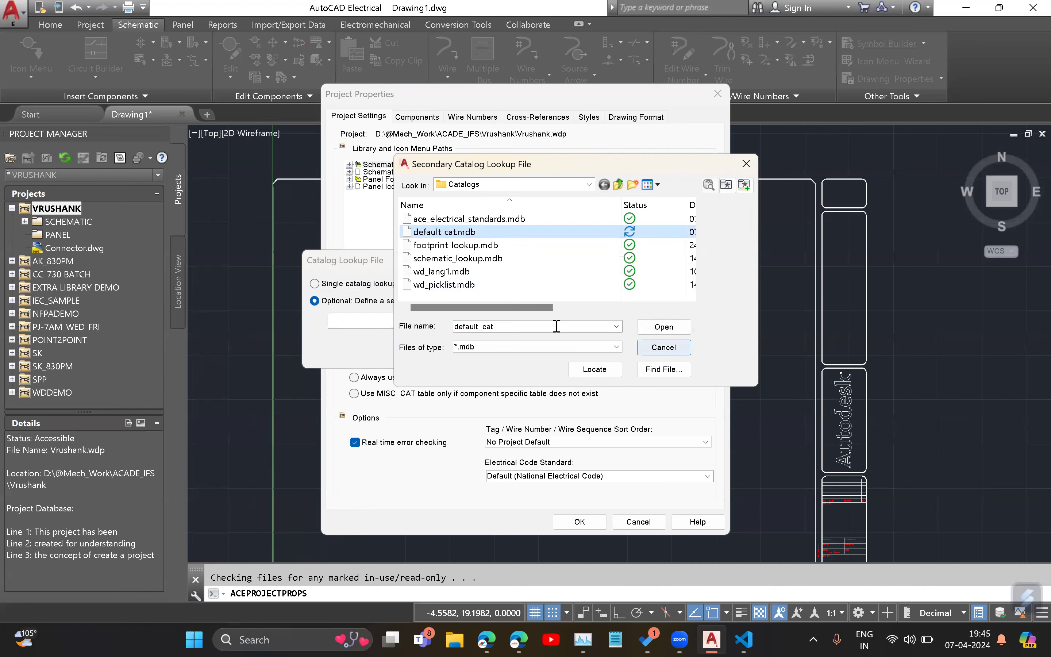
left_click(658, 349)
left_click(525, 351)
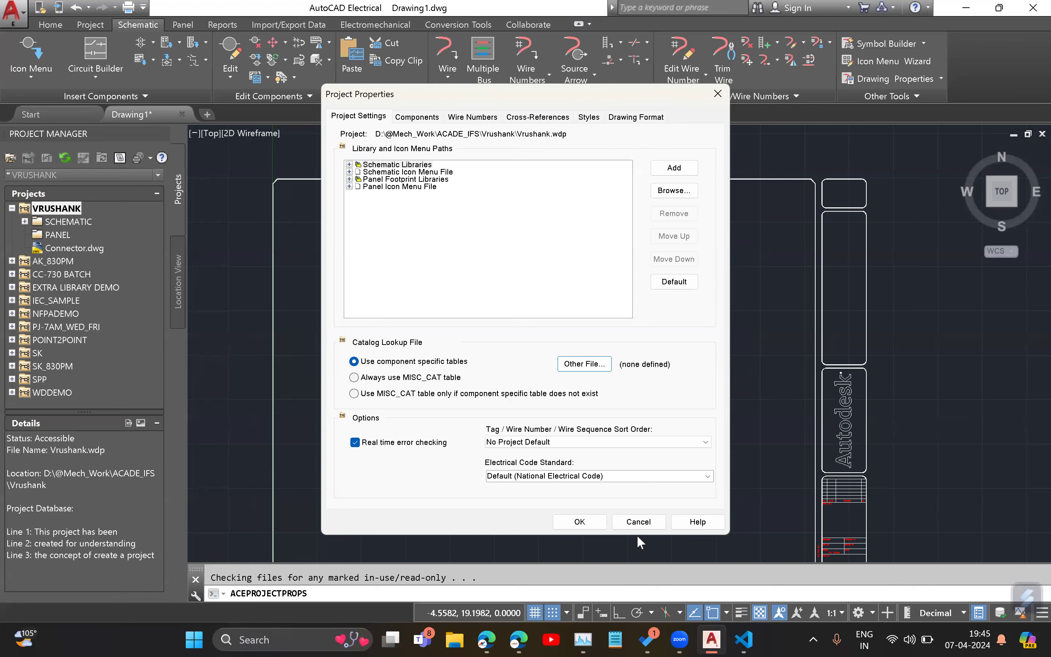
left_click(635, 525)
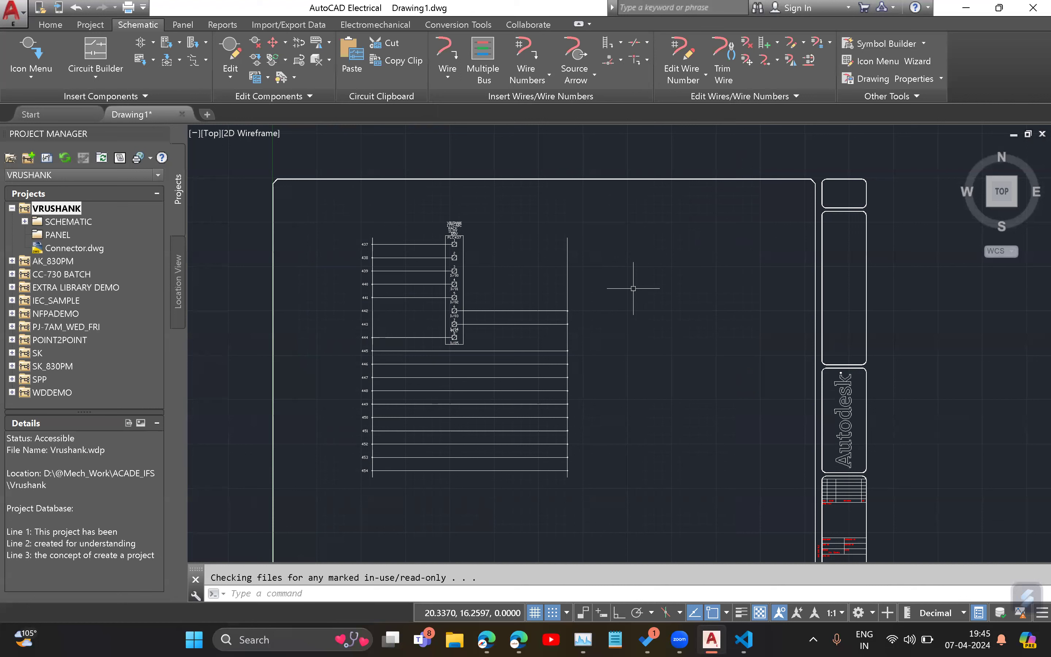
Step: Create a project-specific catalog database from default_cat.mdb in the active project's folder, using the "No - keep it separate" option
left_click(91, 23)
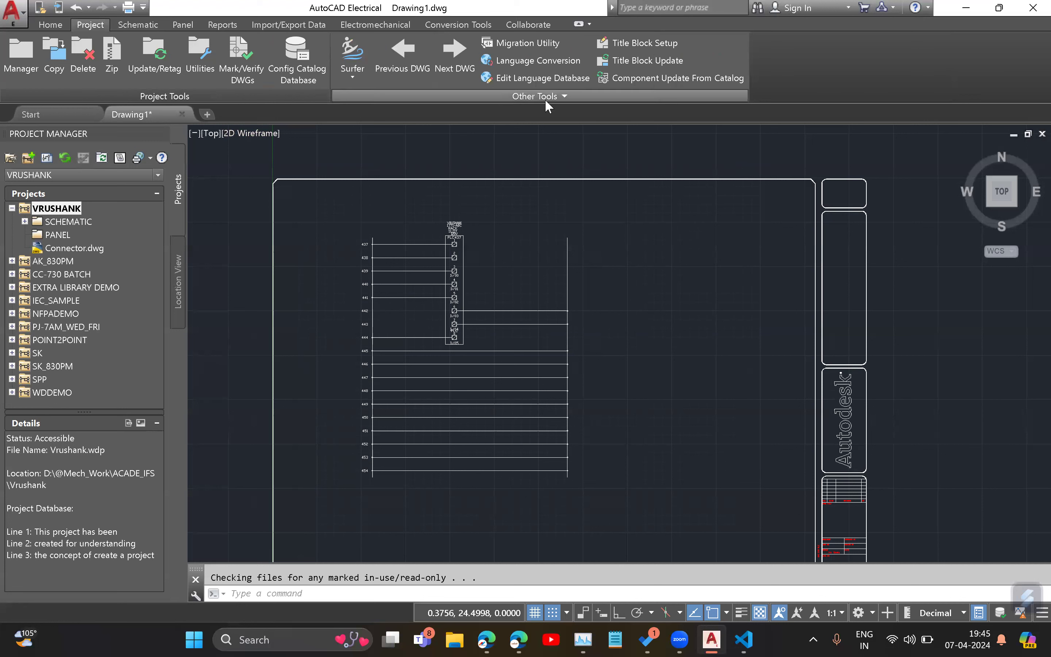
left_click(528, 95)
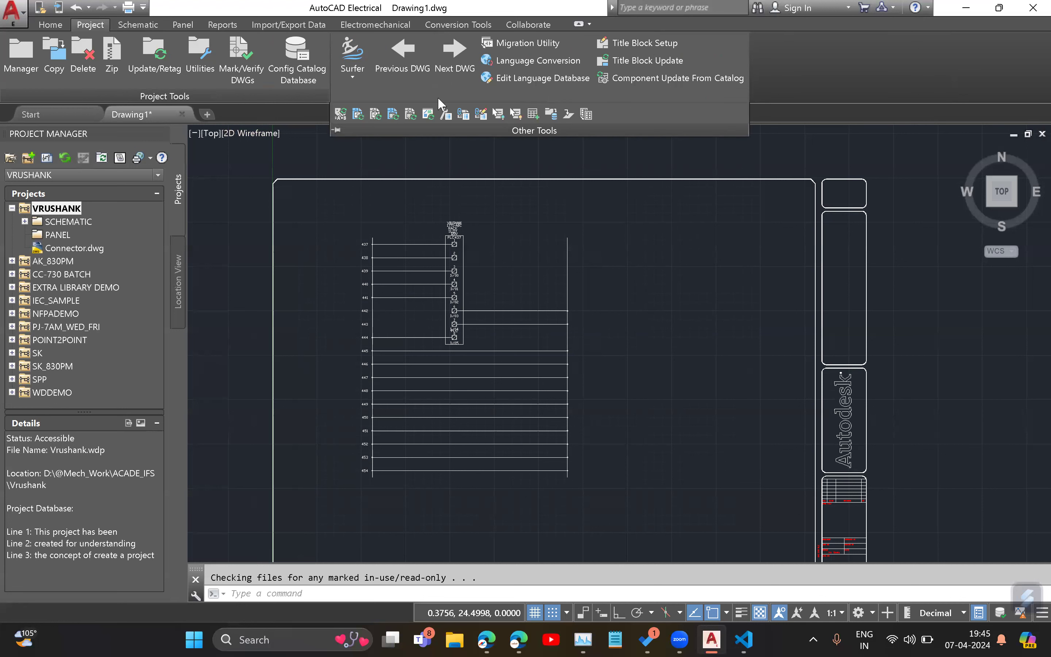
left_click(550, 115)
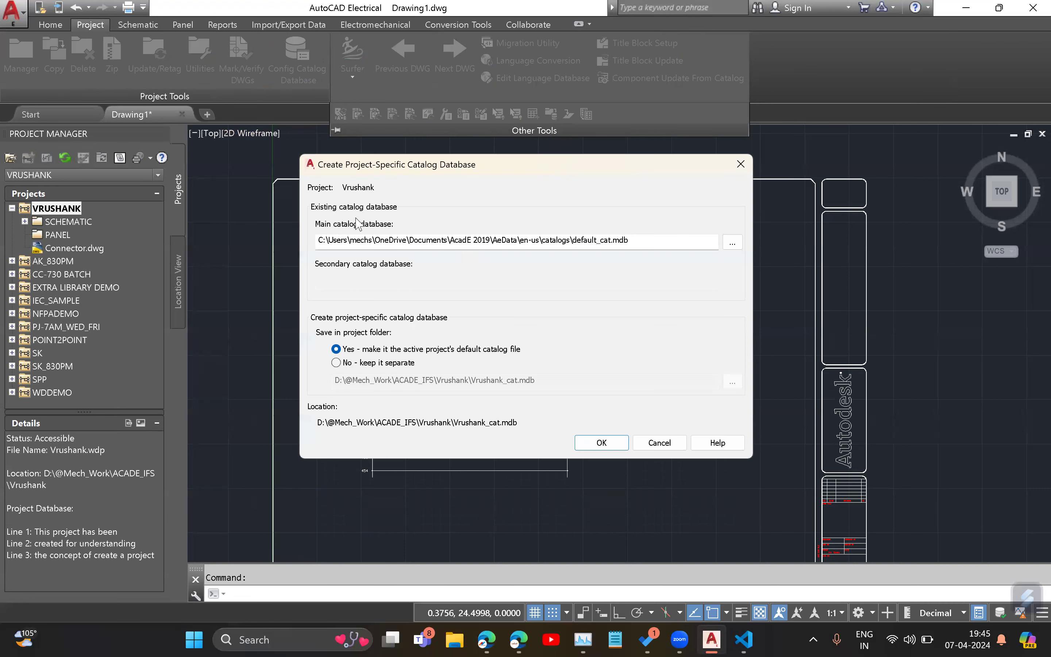
double_click(593, 242)
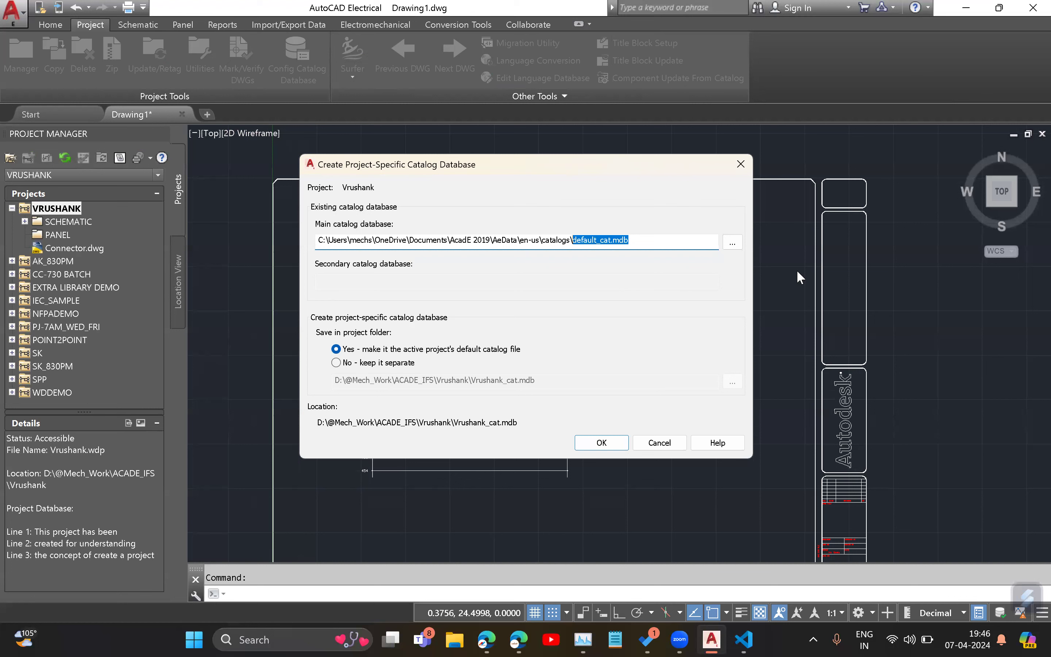
left_click_drag(604, 241, 578, 247)
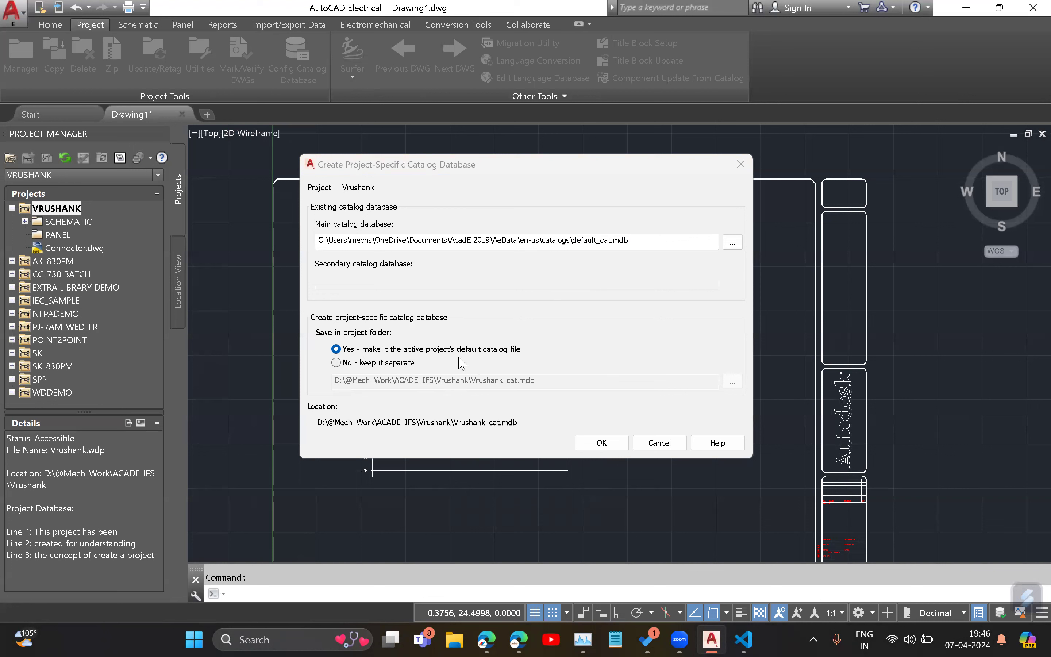
left_click(373, 365)
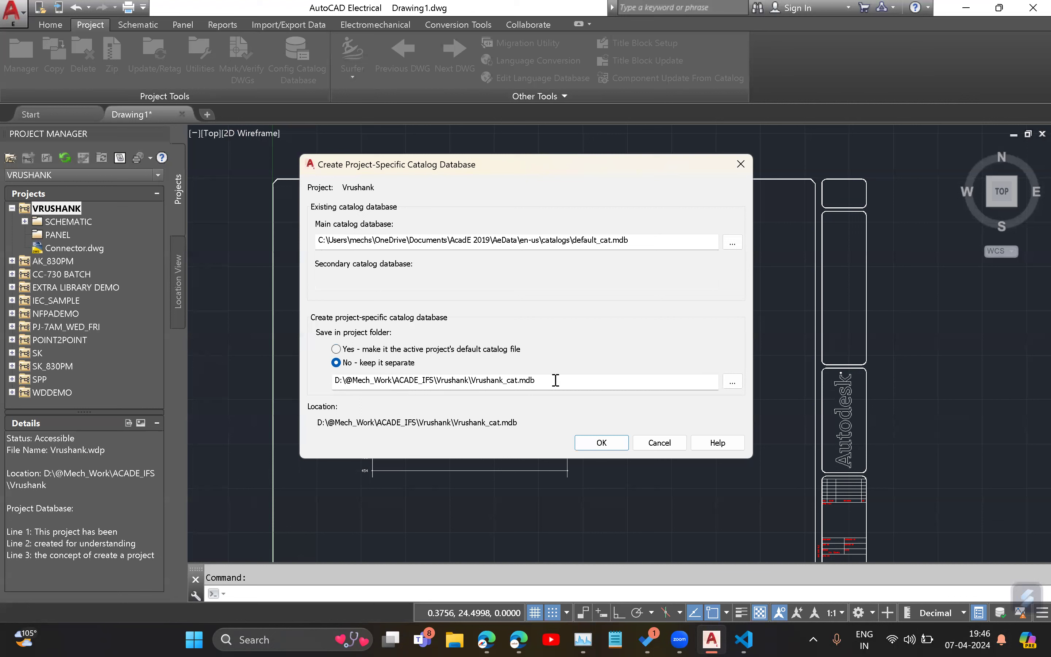
double_click(346, 387)
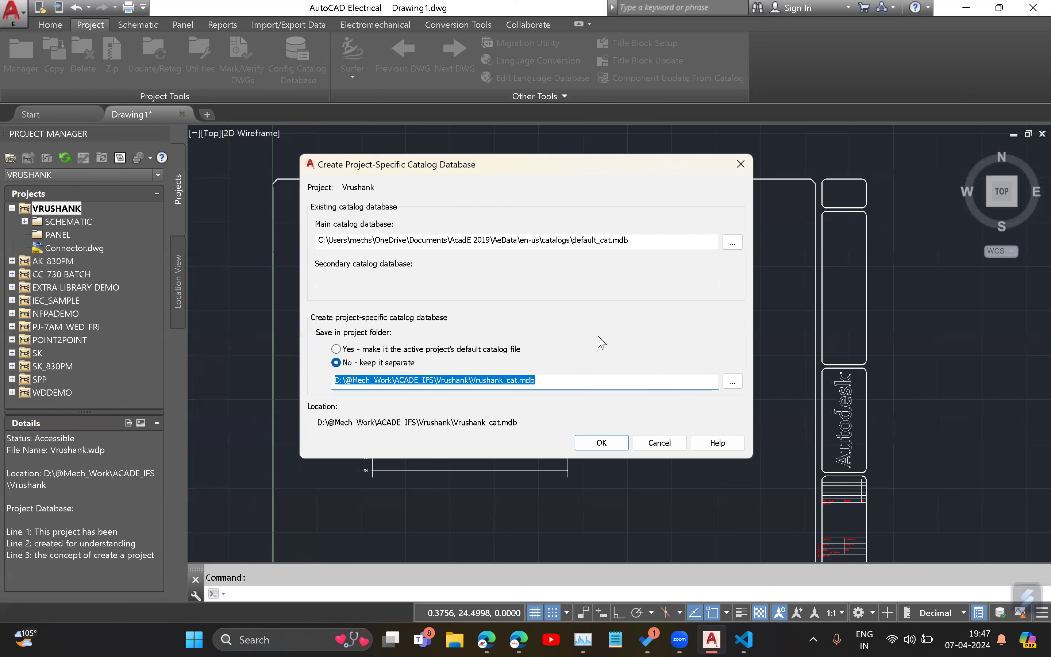
left_click(370, 350)
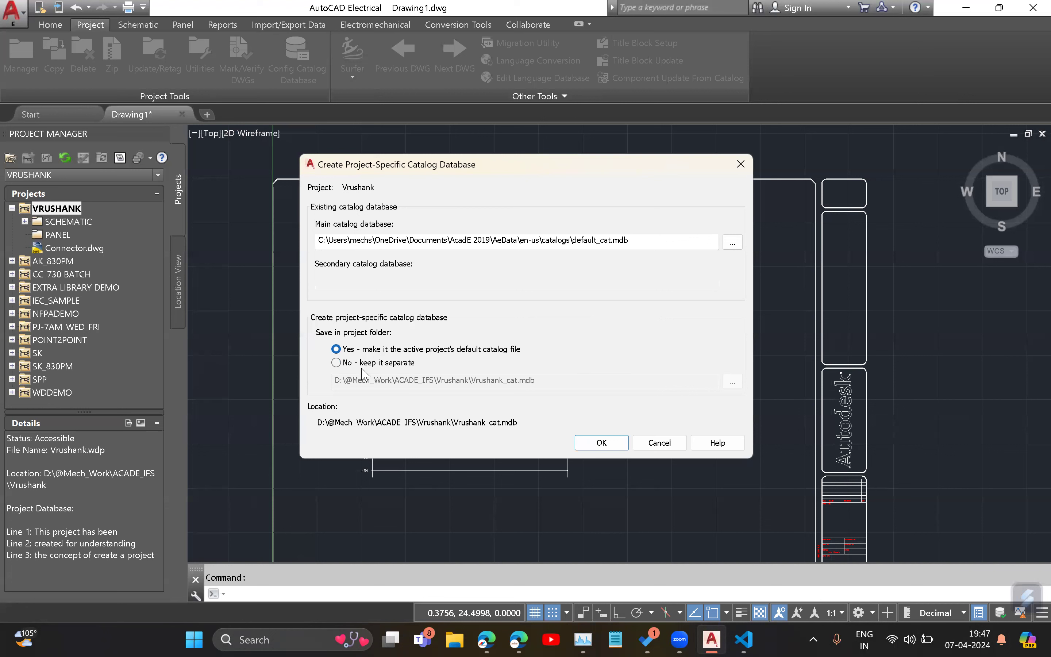
left_click(344, 364)
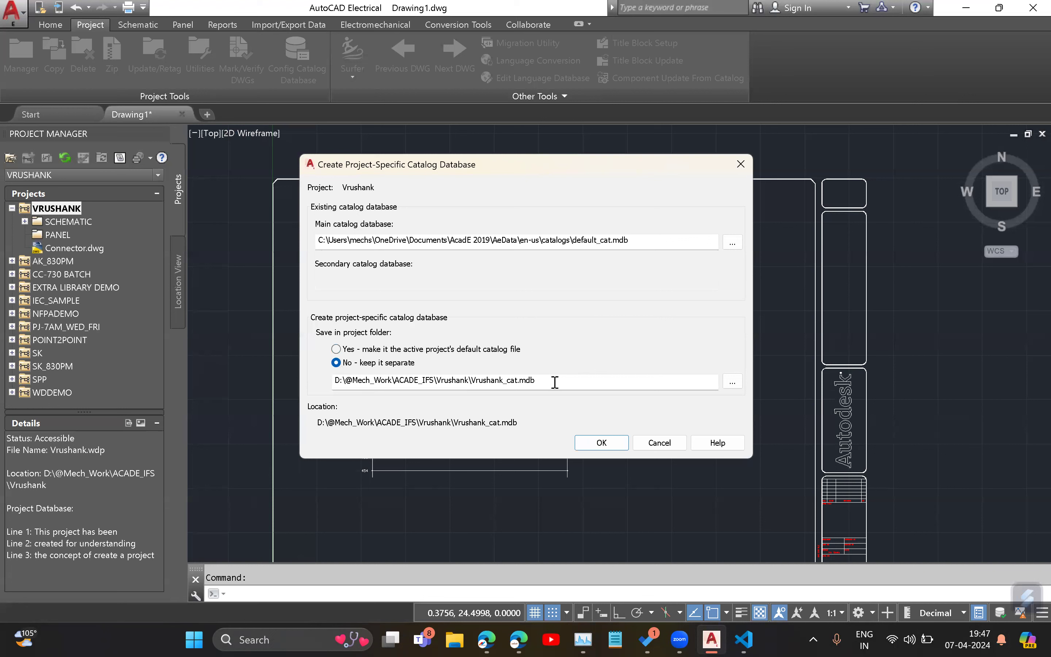
left_click_drag(535, 380, 472, 386)
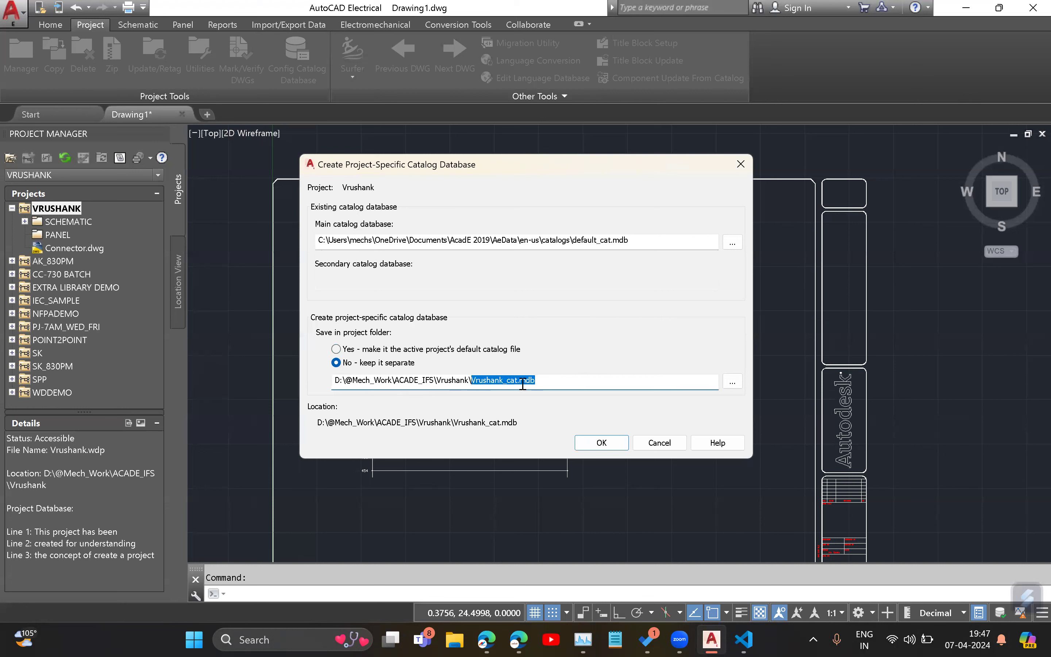
left_click(601, 443)
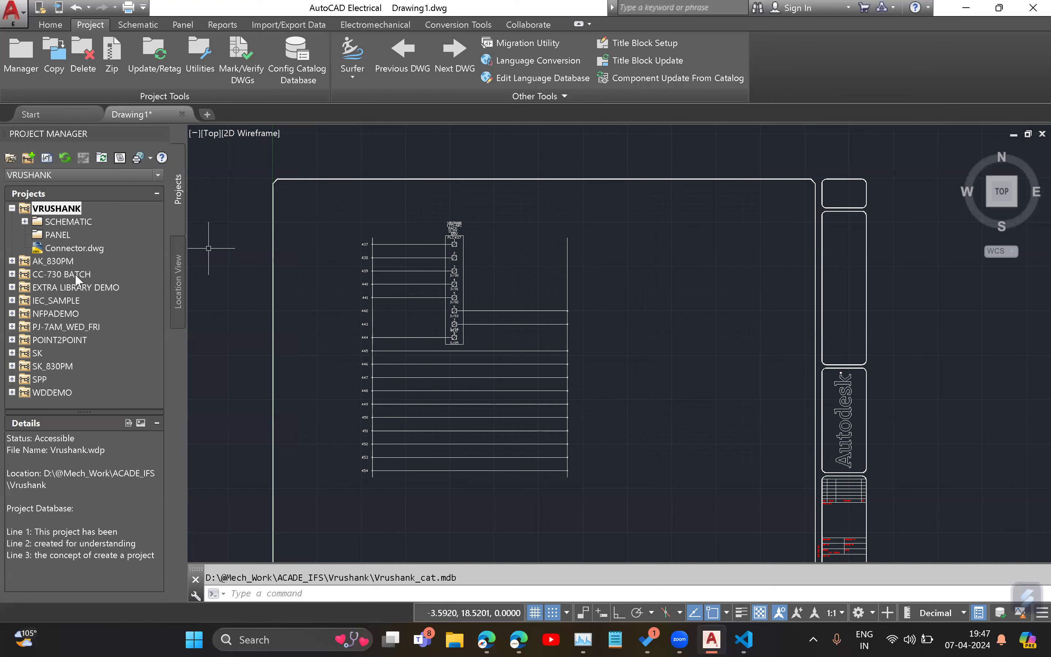
Step: Open the active project's properties and choose to define a secondary catalog lookup file for this project
right_click(54, 212)
left_click(115, 555)
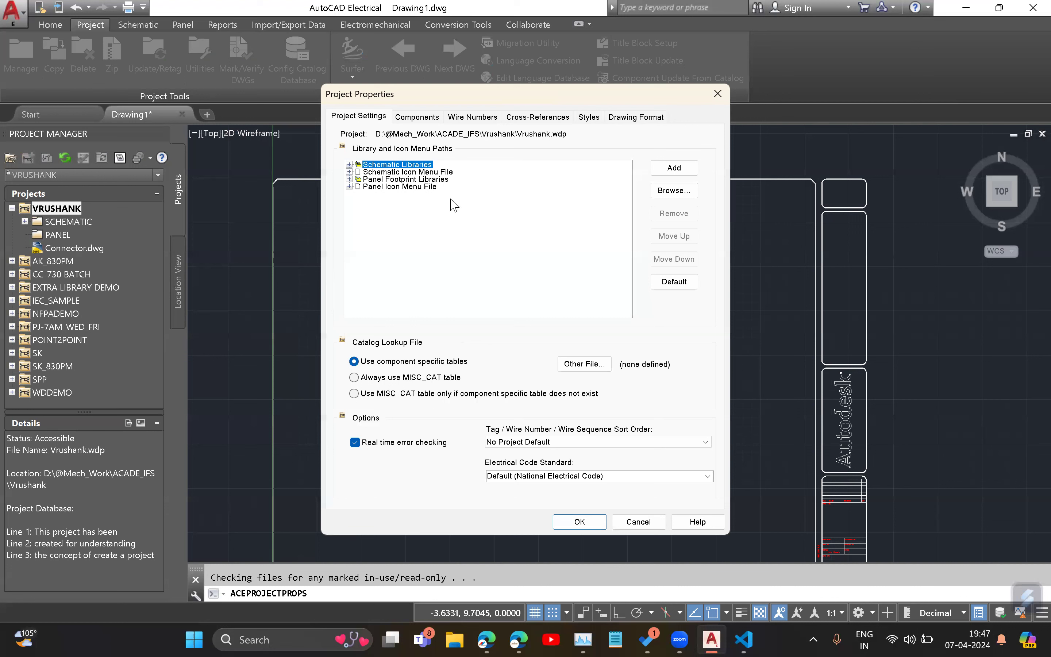
left_click(582, 368)
left_click(359, 301)
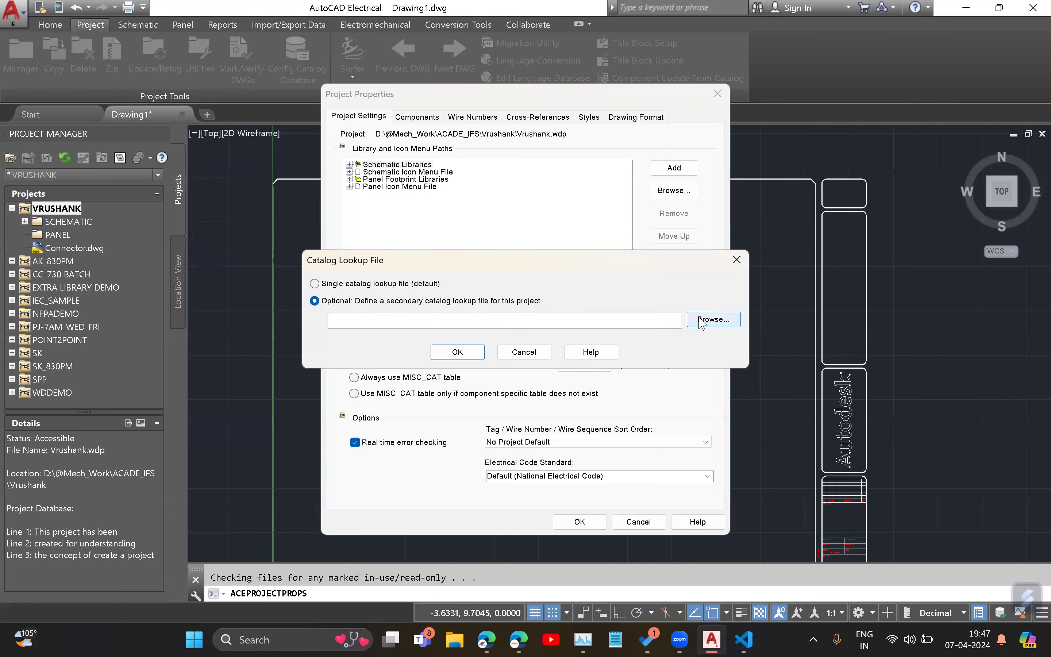
left_click(701, 320)
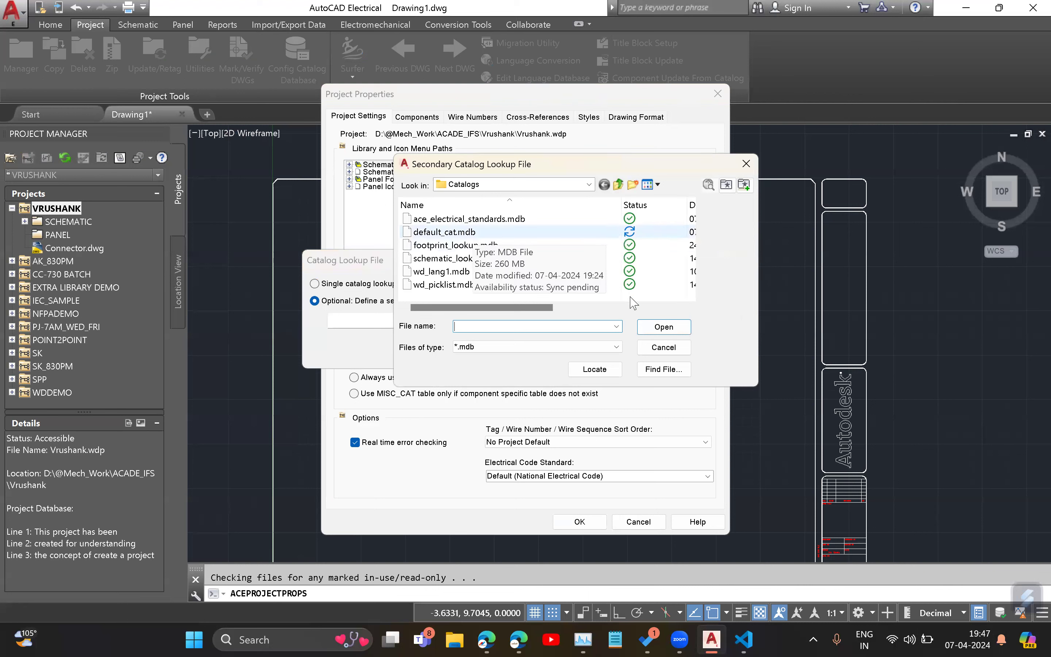
left_click(662, 348)
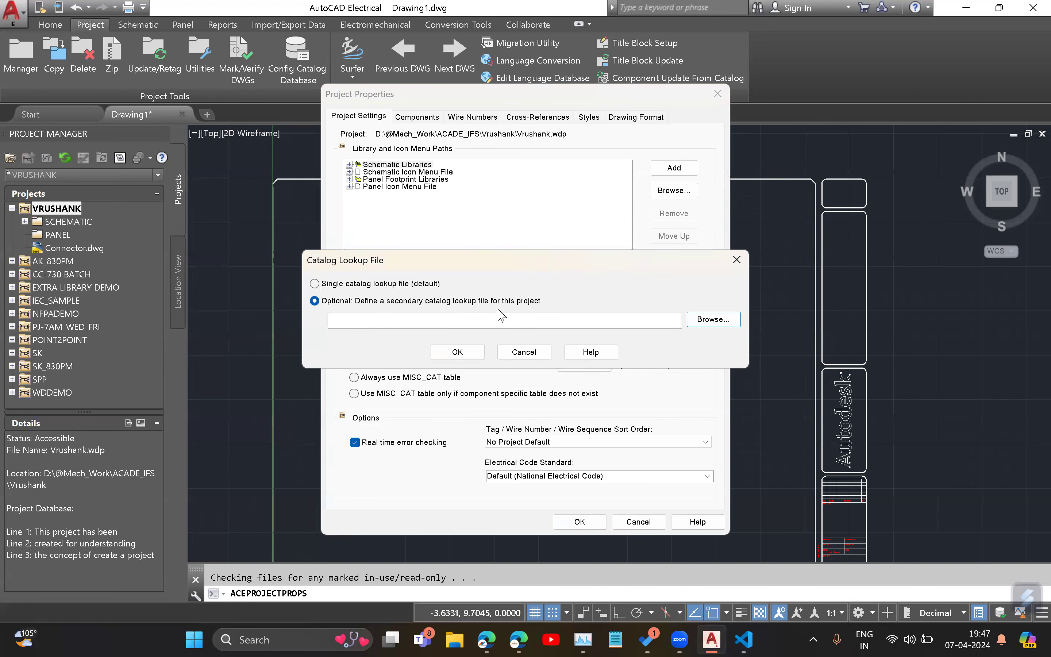
left_click(712, 320)
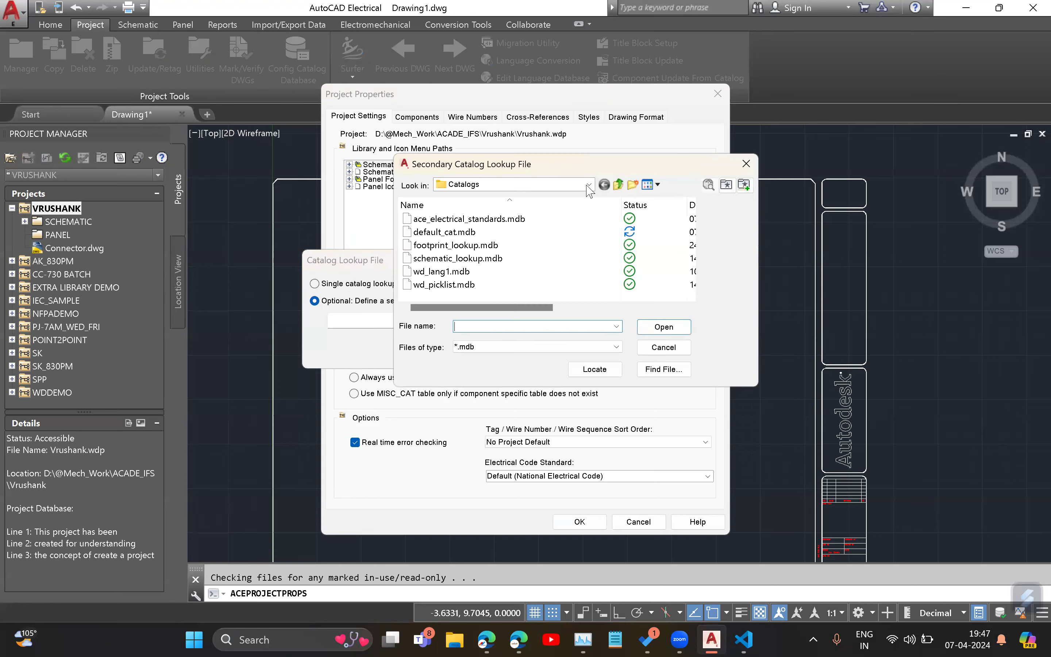
left_click(589, 186)
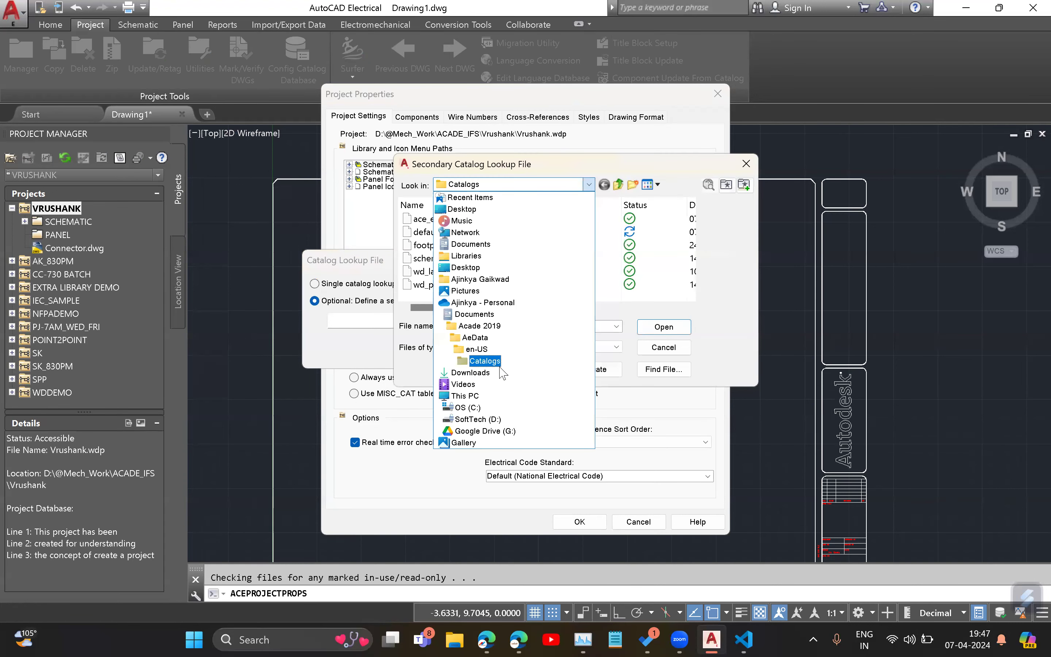
left_click(491, 420)
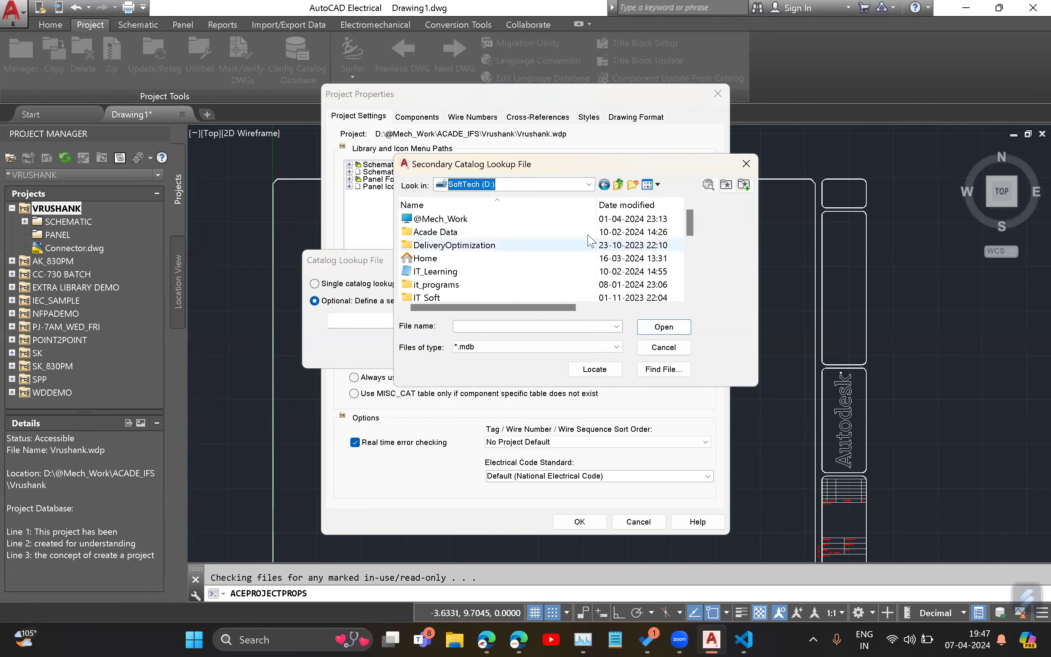
left_click(745, 165)
left_click(708, 322)
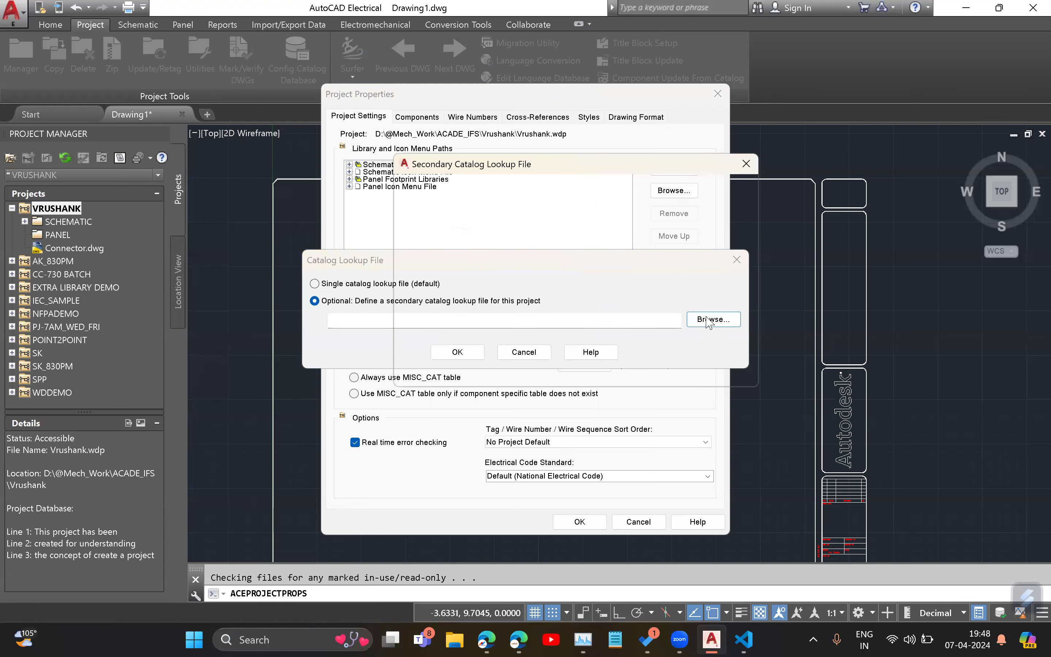
left_click(589, 185)
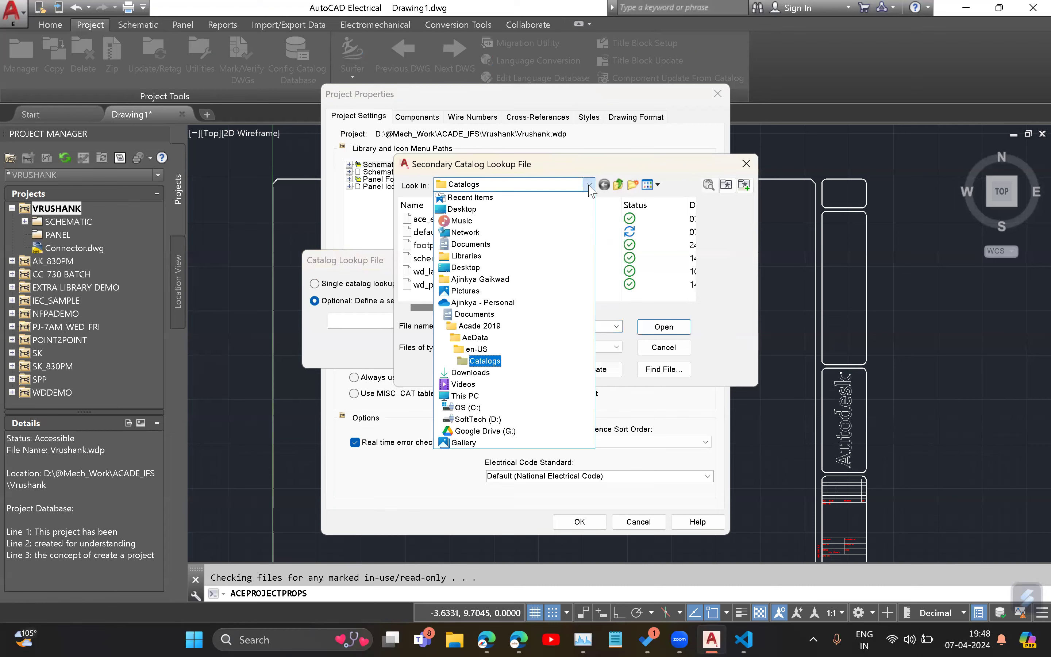
key("super+shift+s")
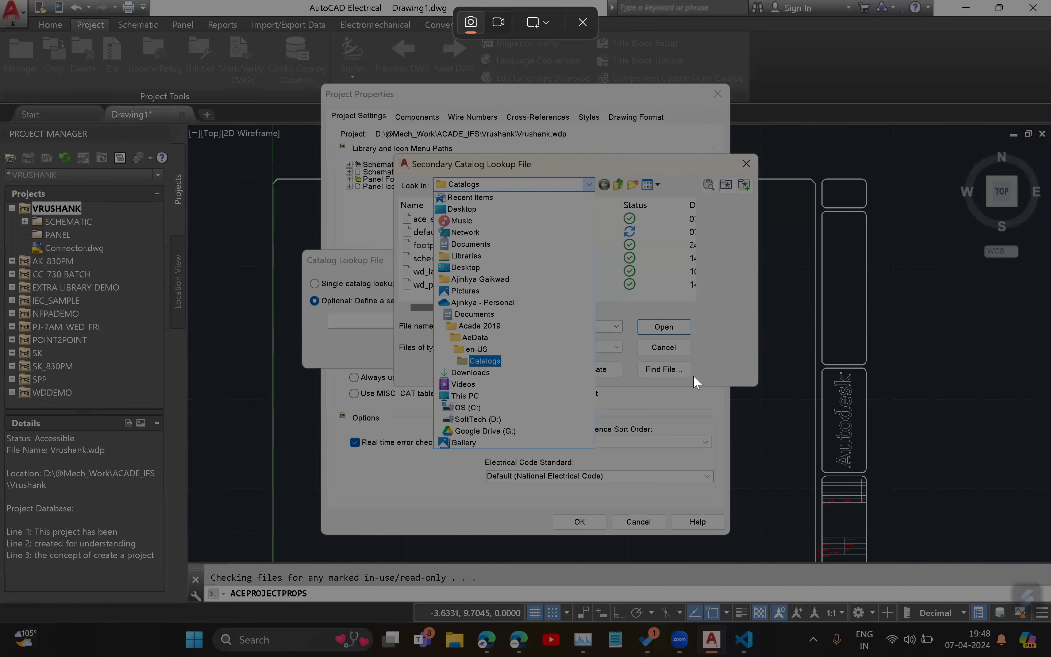
key("Escape")
left_click(244, 639)
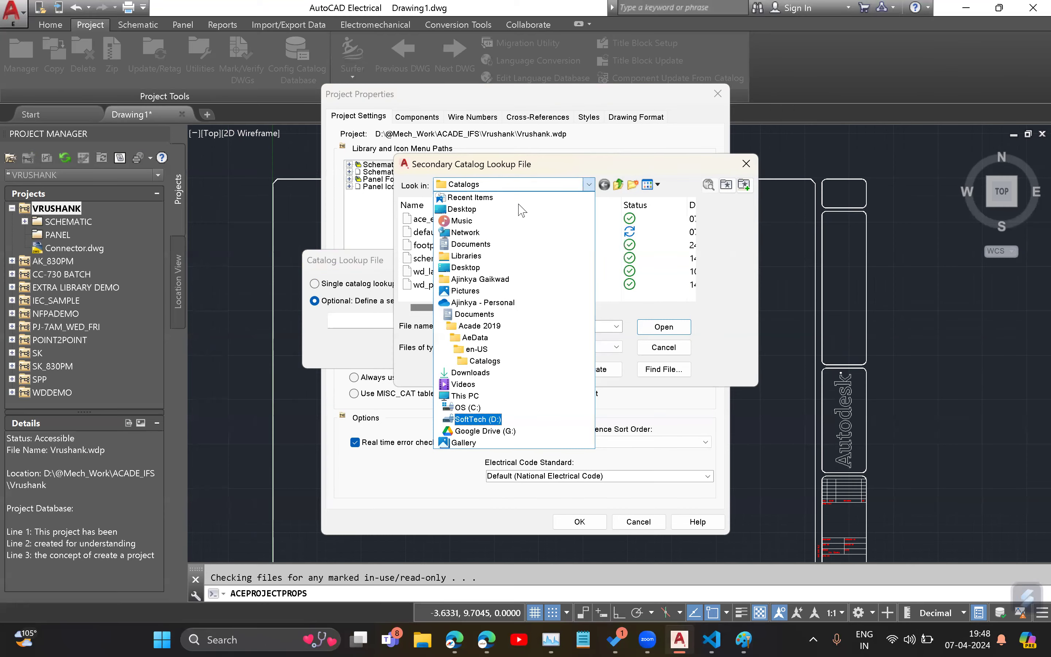
key("Return")
double_click(452, 221)
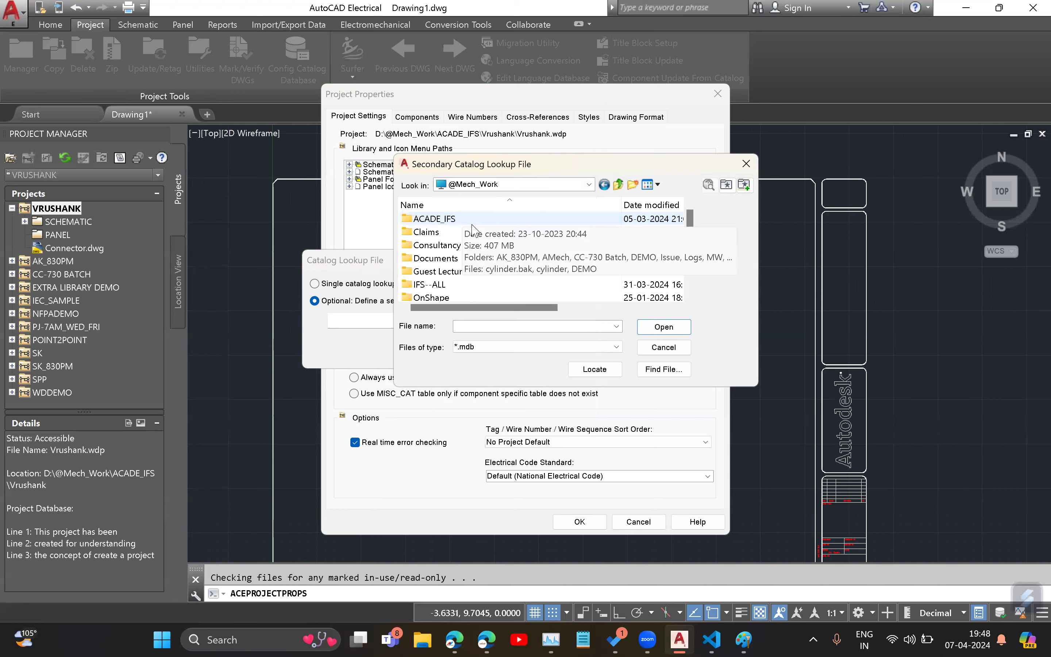
double_click(444, 285)
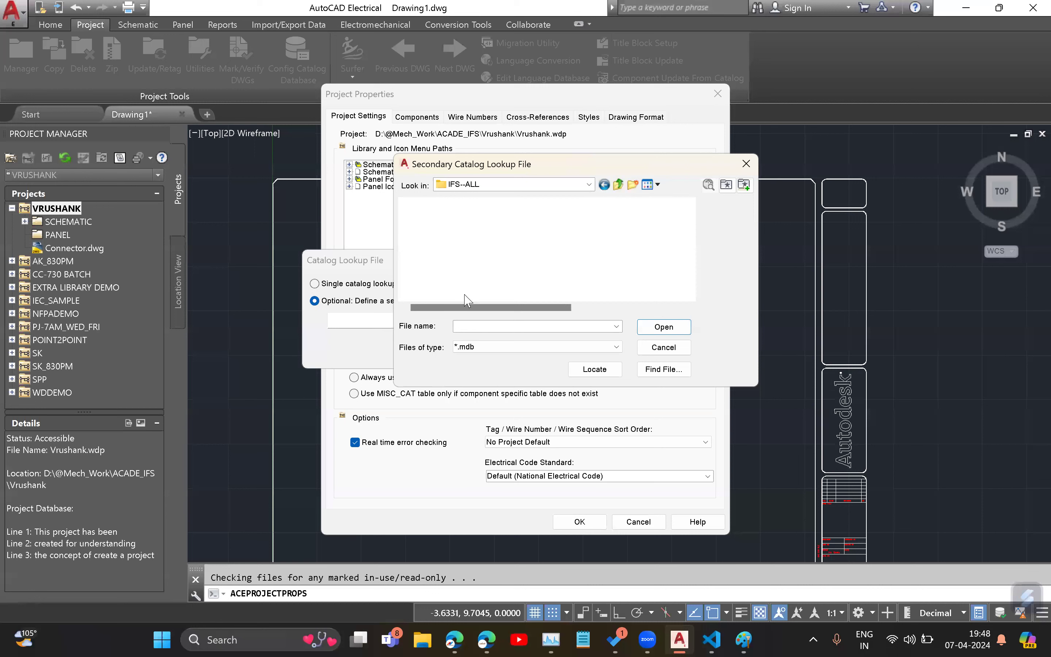
key("BackSpace")
double_click(446, 285)
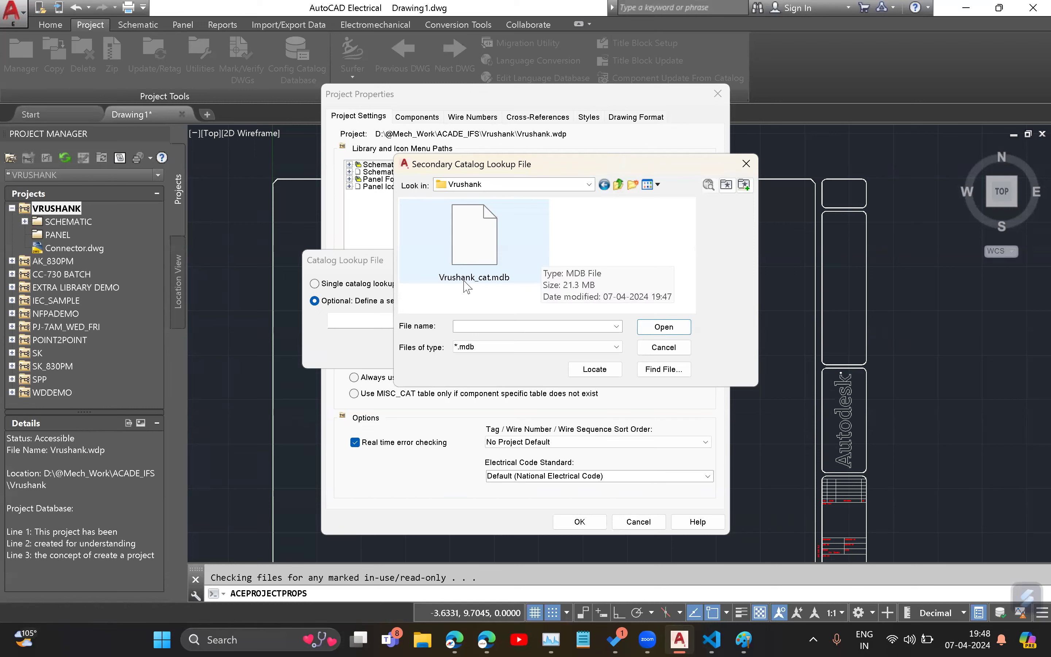
Step: Assign the project's own _cat.mdb database as the secondary catalog lookup file and accept the project properties
left_click(482, 281)
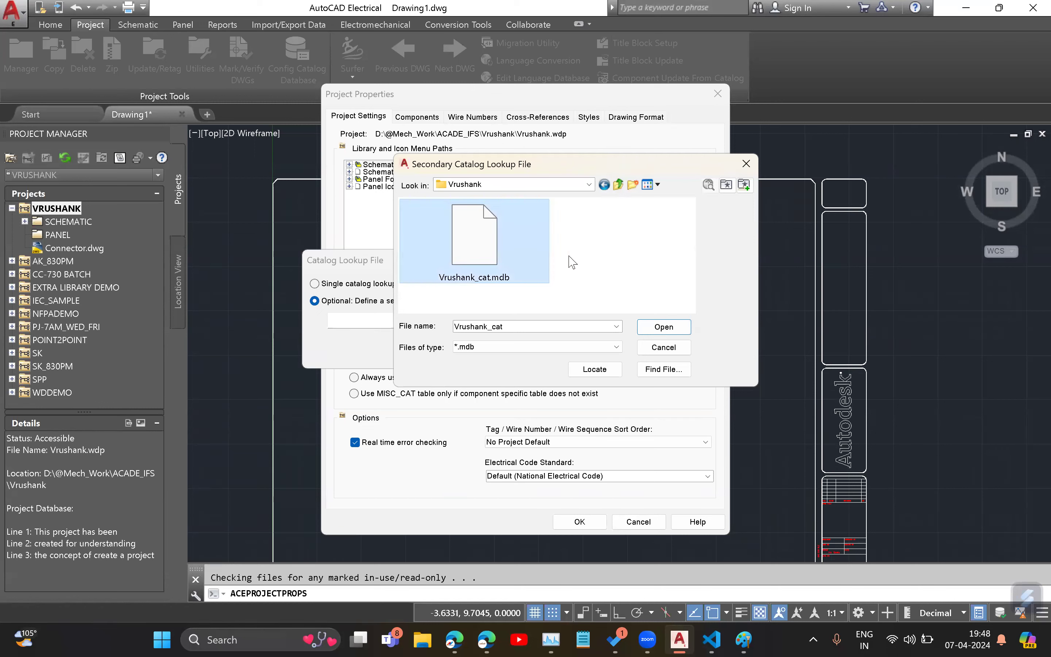
left_click(663, 327)
left_click(469, 359)
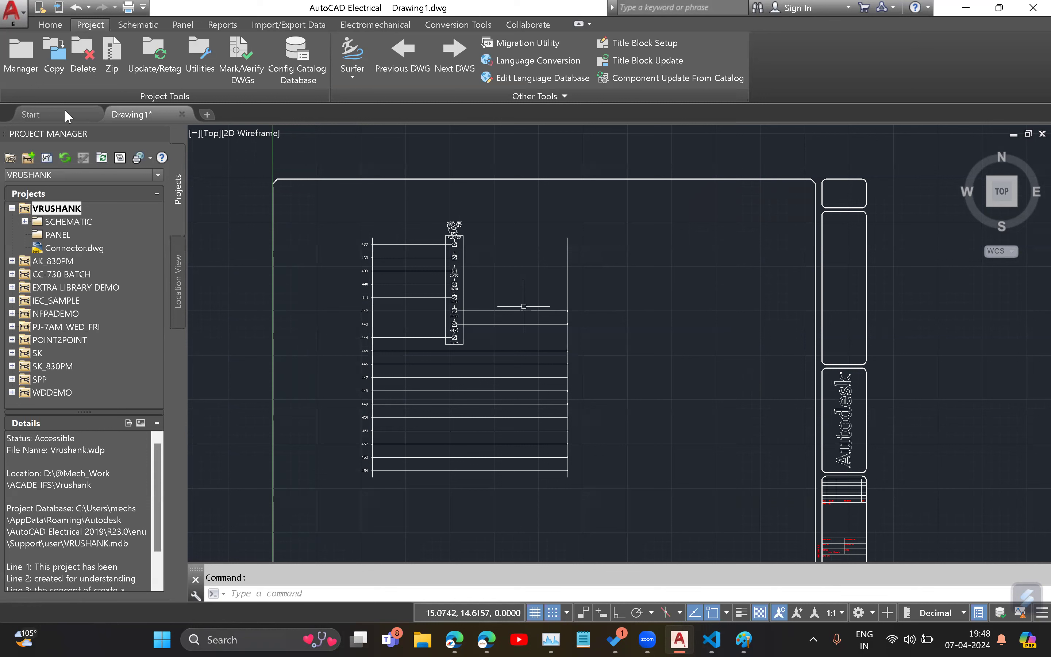
Step: Open the Catalog Browser and search the Secondary database for 1YMB531879M006 in the FU (Fuses) category
left_click(138, 25)
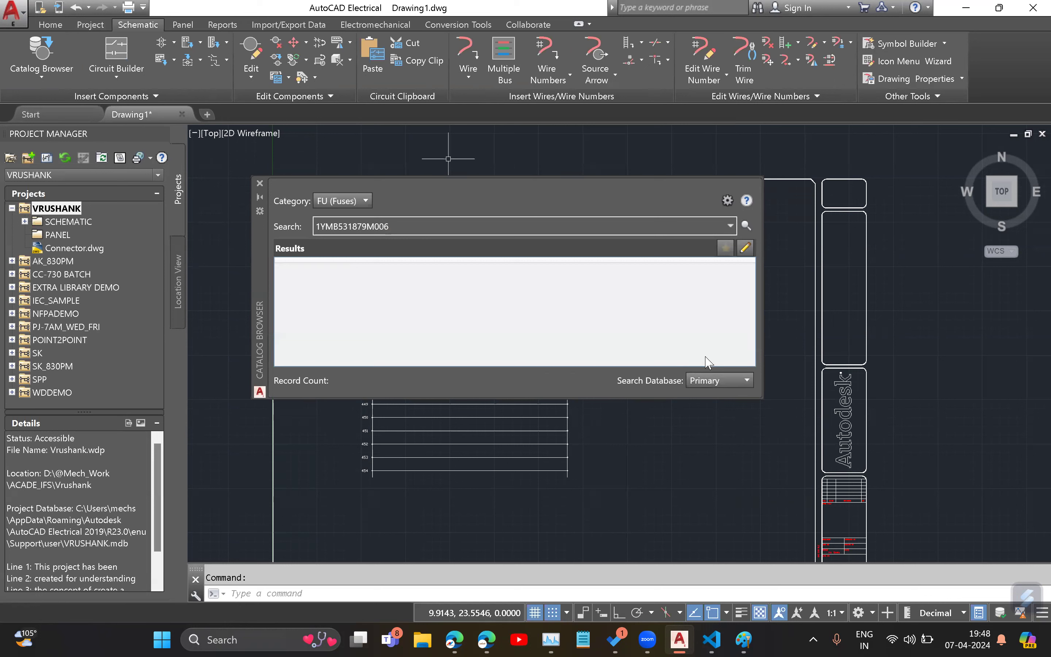
left_click(724, 381)
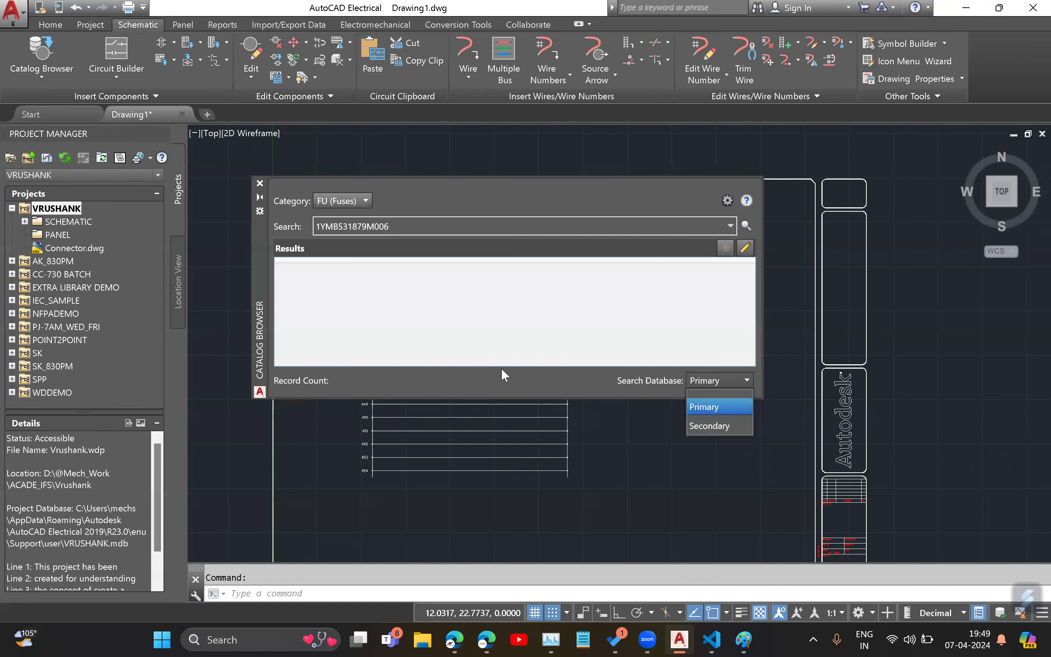
left_click(709, 425)
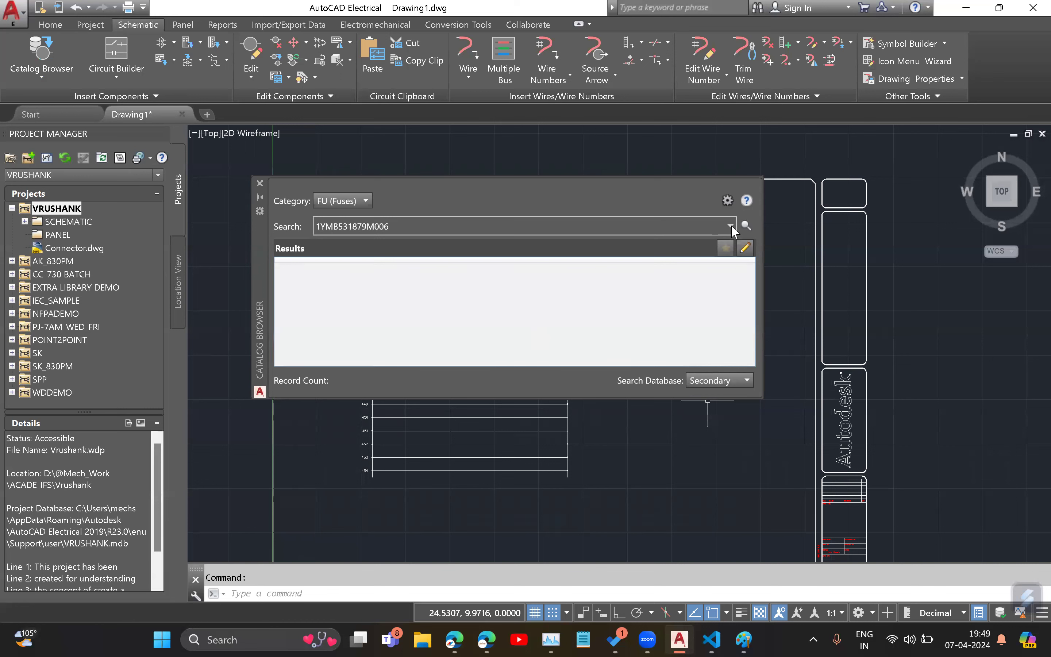
left_click(746, 226)
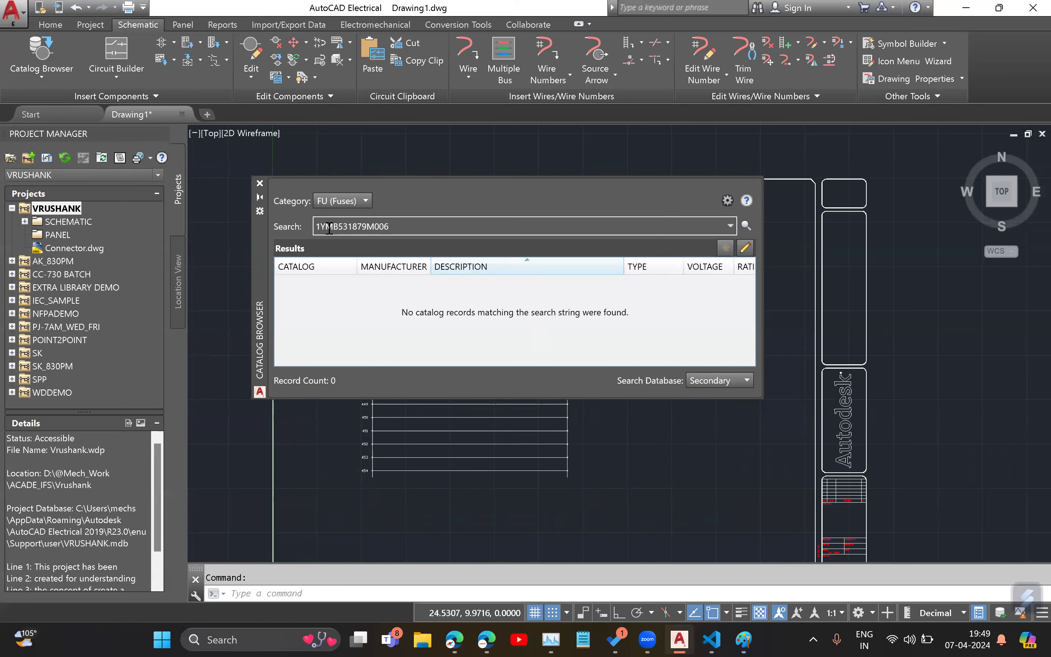
Step: Search the Primary database in the PB (Push buttons) category with the search text cleared
left_click(738, 381)
left_click_drag(397, 225, 228, 231)
key("BackSpace")
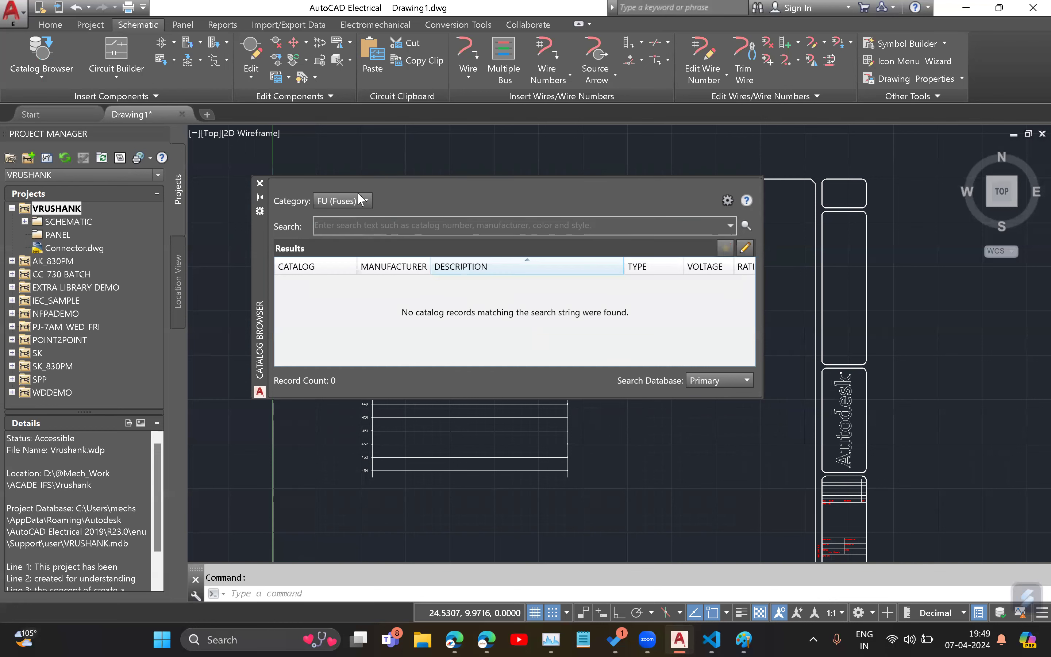
left_click(723, 193)
left_click(357, 202)
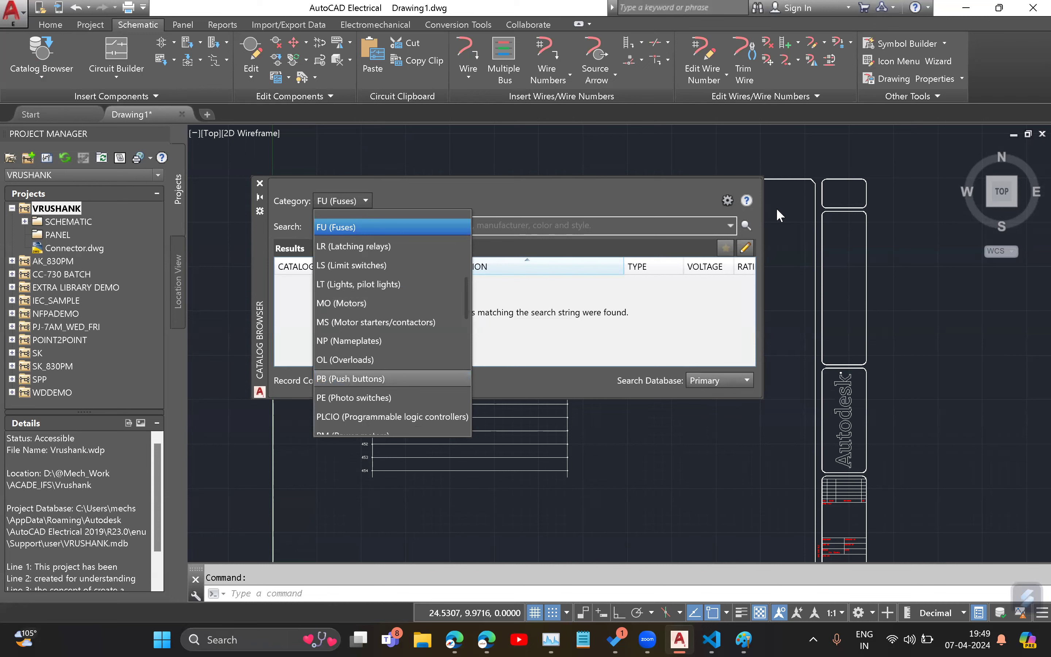
left_click(348, 379)
left_click_drag(432, 226, 316, 226)
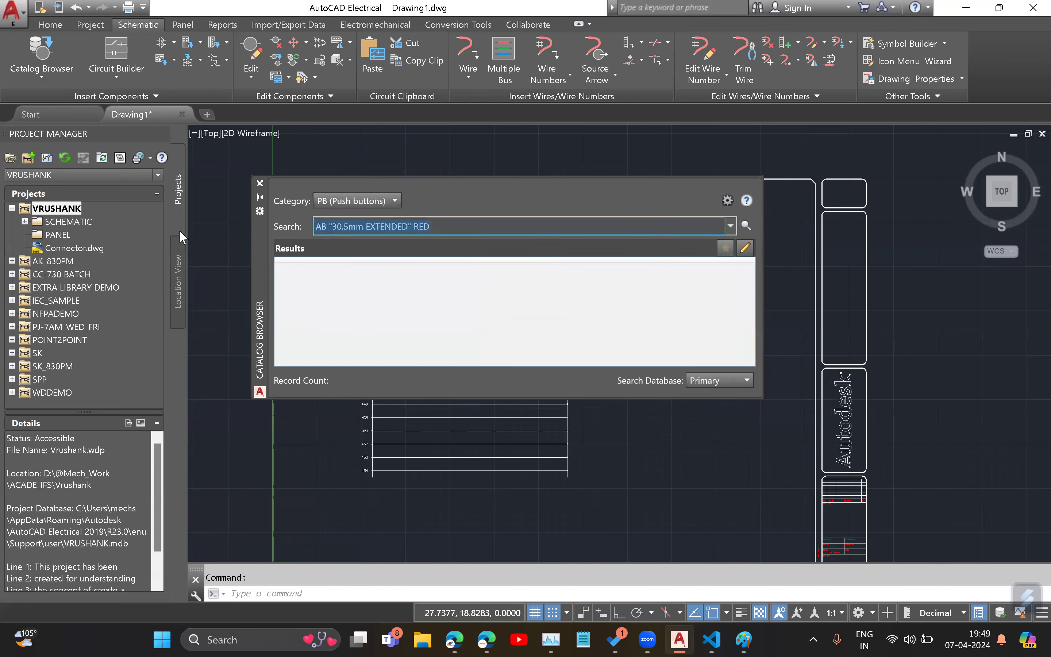
key("BackSpace")
left_click(747, 225)
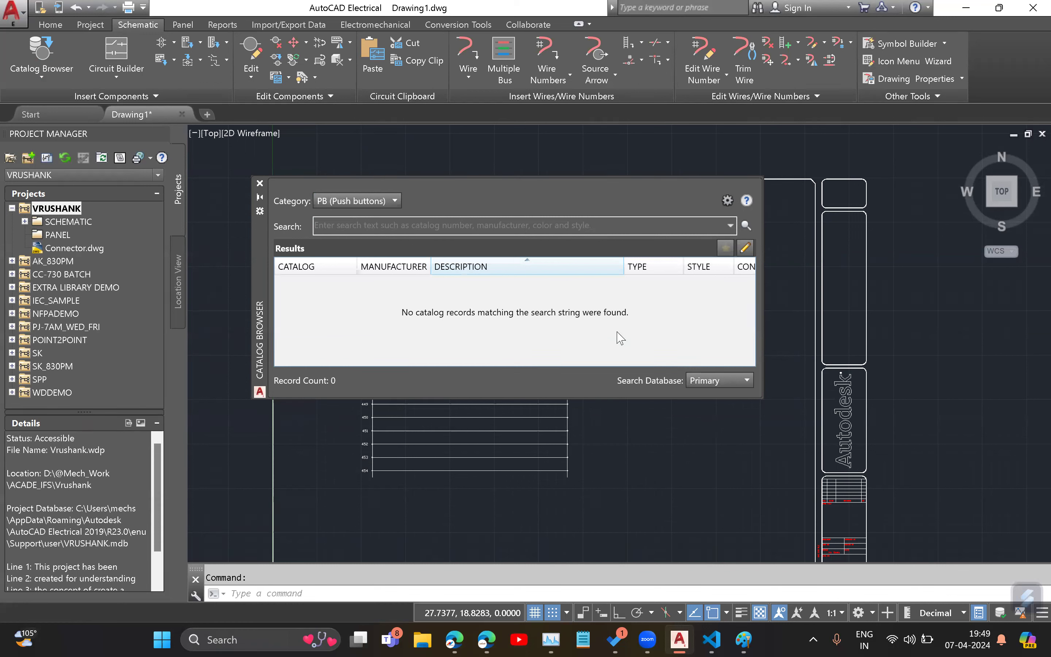
Step: Search the Secondary database's PB (Push buttons) category for AB "30.5mm EXTENDED" RED, and repeat the search with empty text
left_click(376, 201)
left_click(723, 384)
left_click(714, 425)
left_click(746, 224)
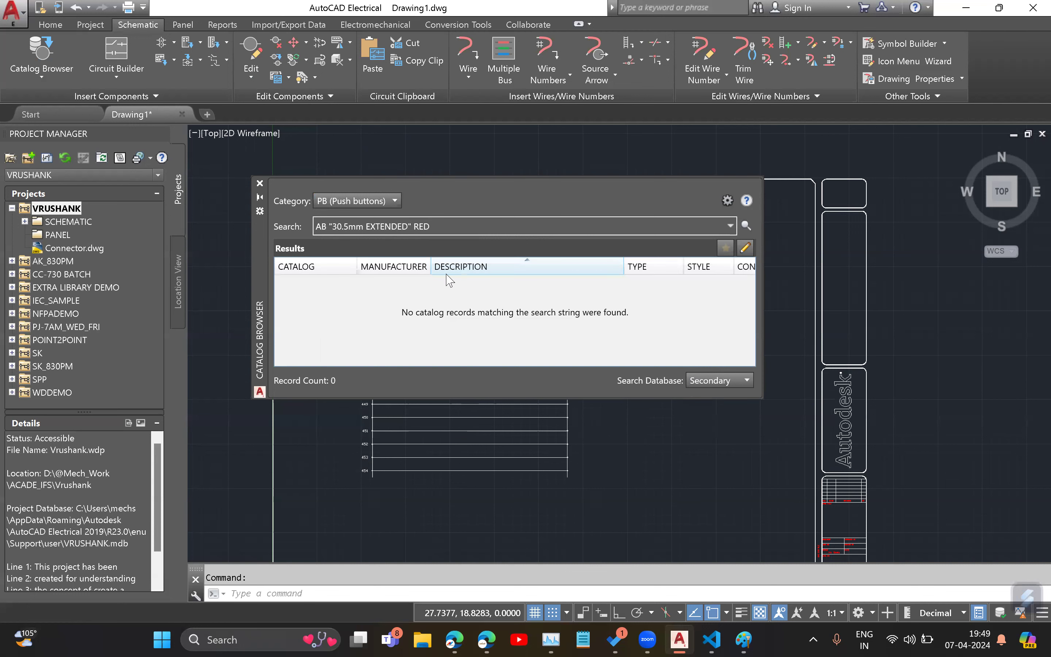
left_click_drag(239, 273, 237, 273)
key("BackSpace")
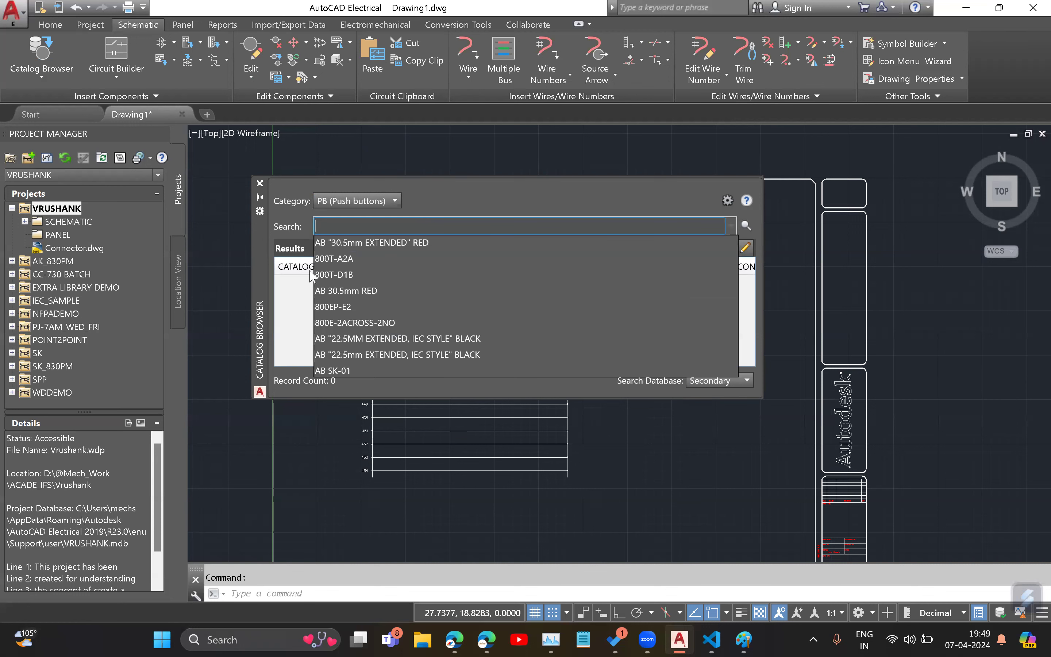
left_click(745, 223)
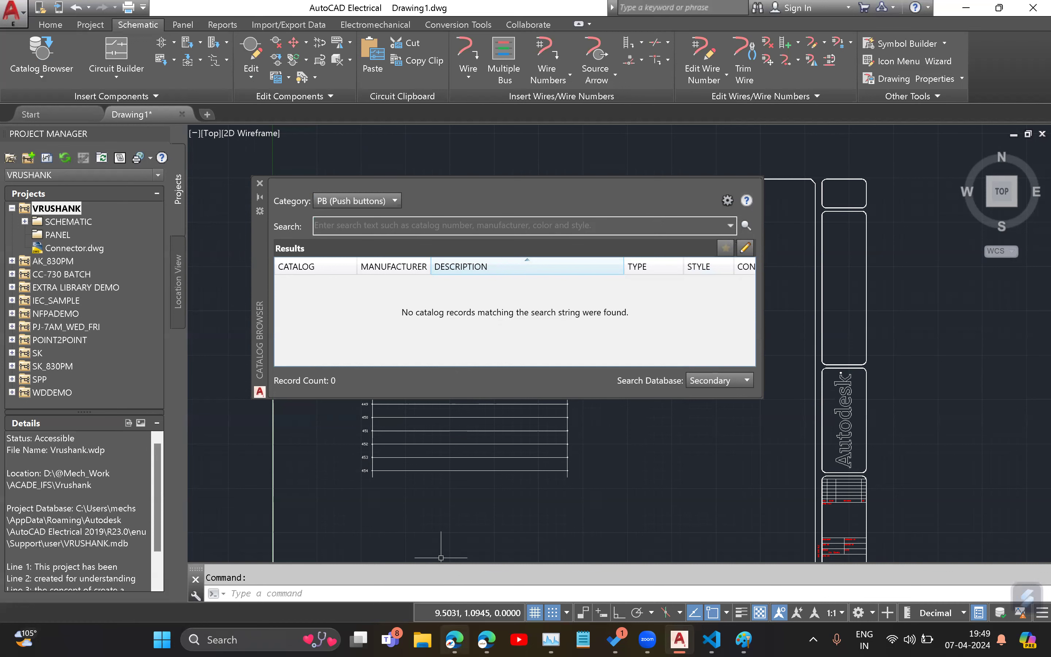
Step: Switch to File Explorer and locate the project-specific catalog .mdb file in the active project's folder under ACADE_IFS
mouse_move(455, 639)
left_click(423, 640)
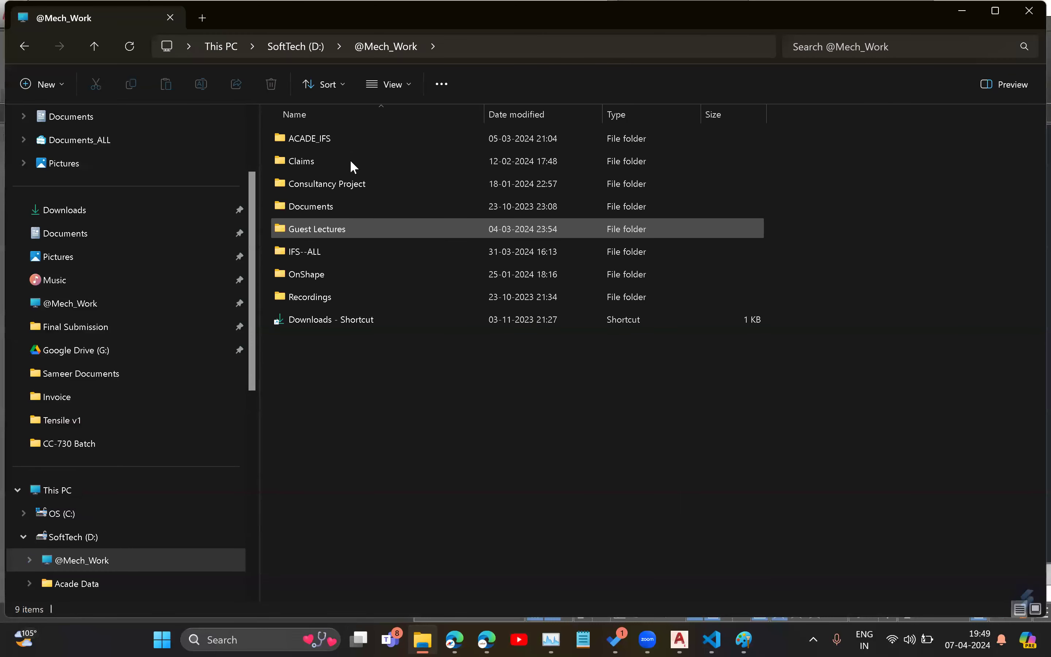
double_click(326, 138)
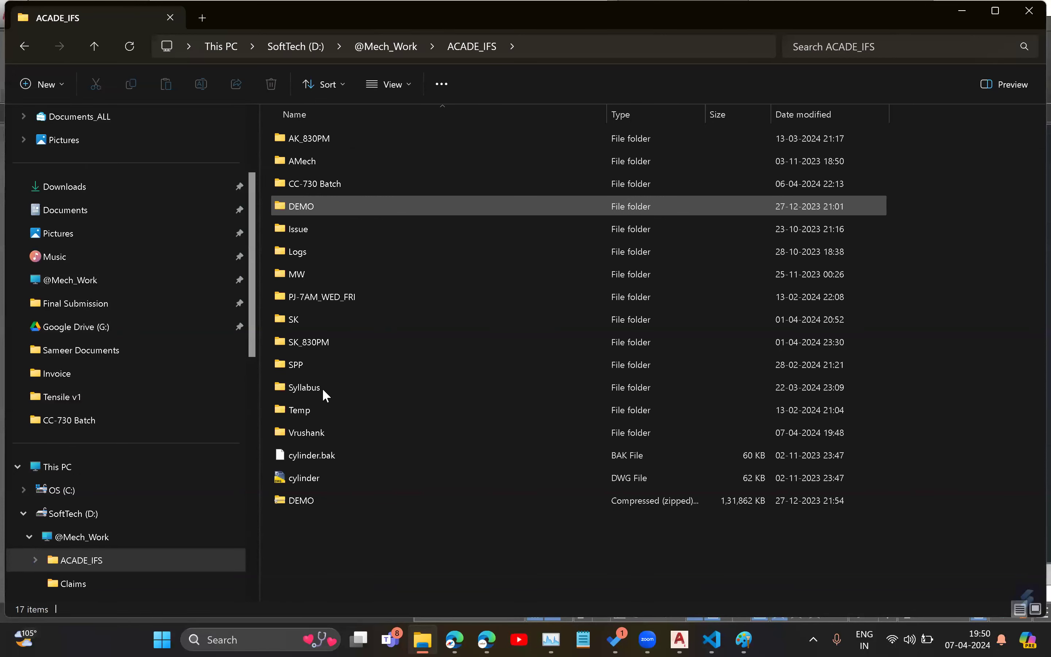
double_click(323, 432)
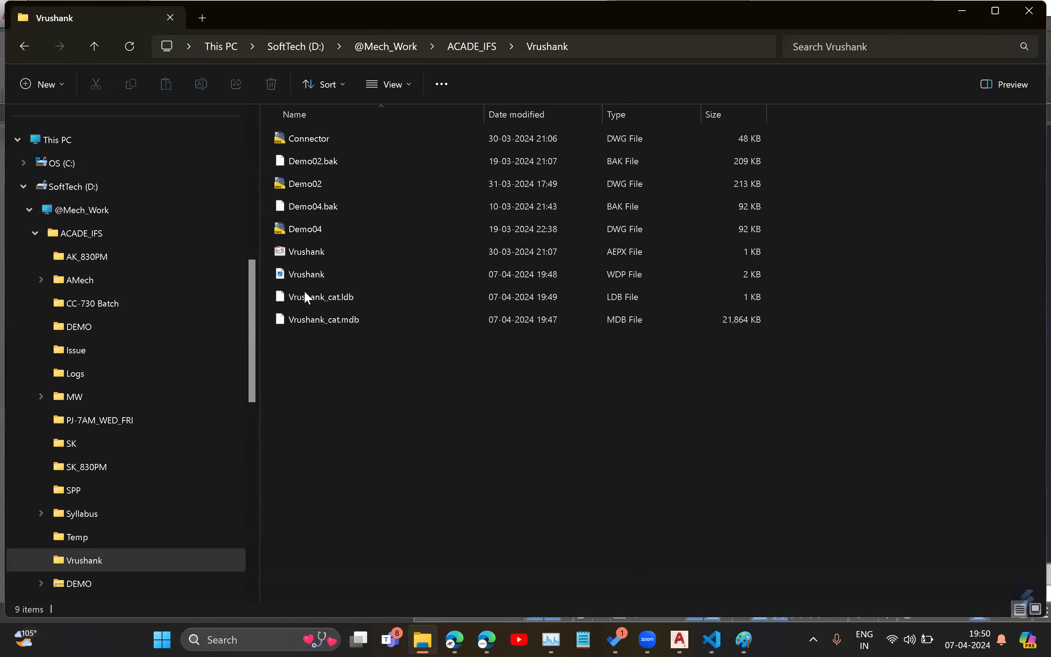
left_click(322, 323)
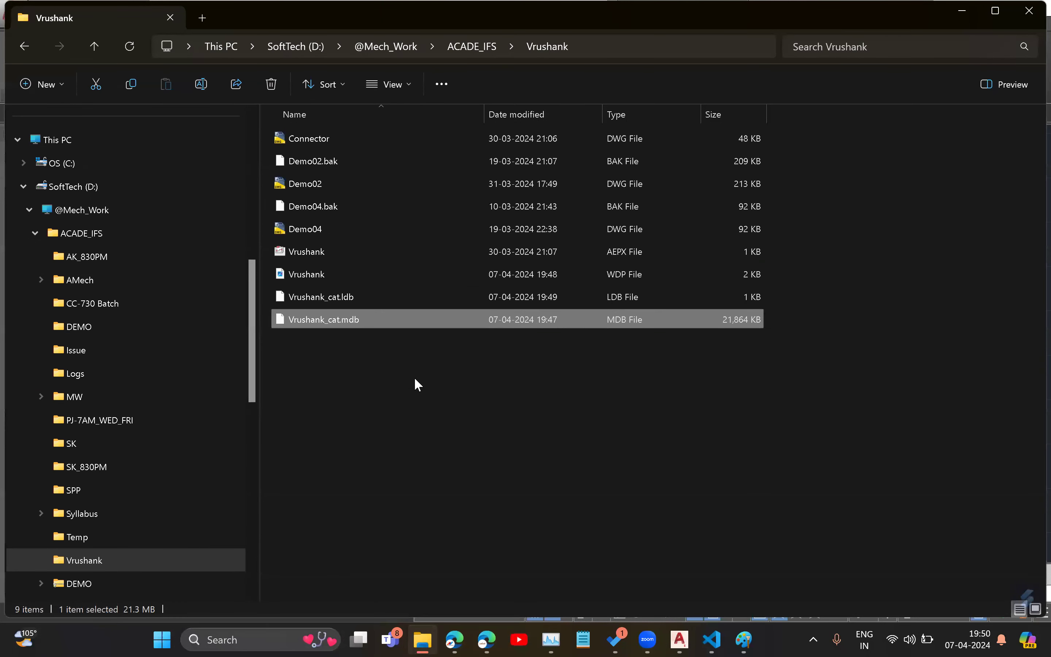
Step: Try to delete the project-specific catalog's .ldb file from the project folder, and dismiss the deletion
left_click(379, 298)
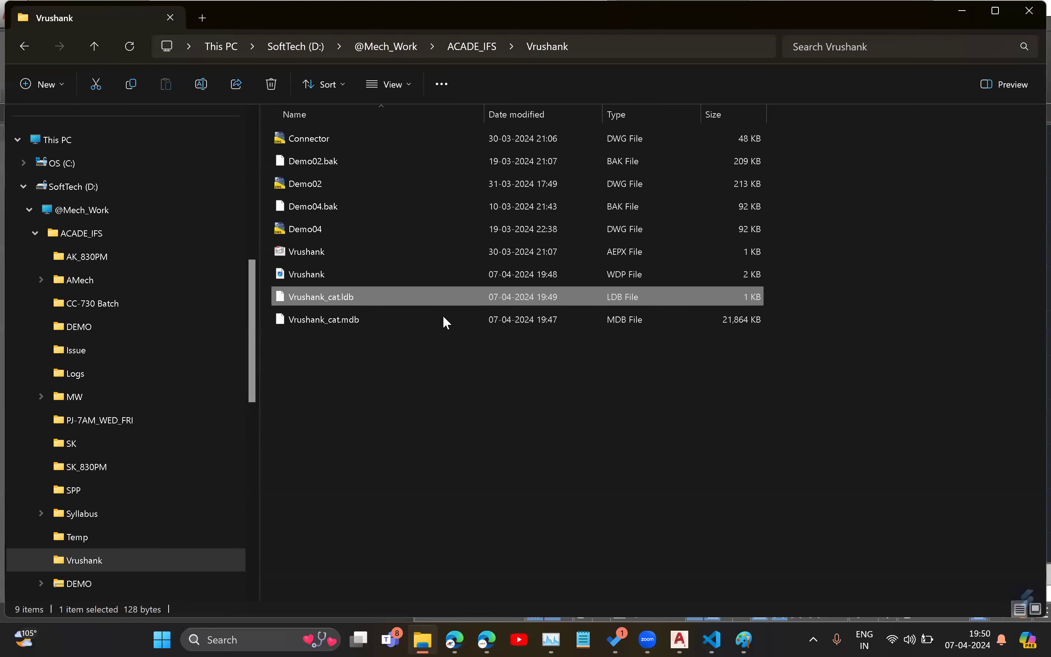
left_click(389, 308)
left_click(379, 298)
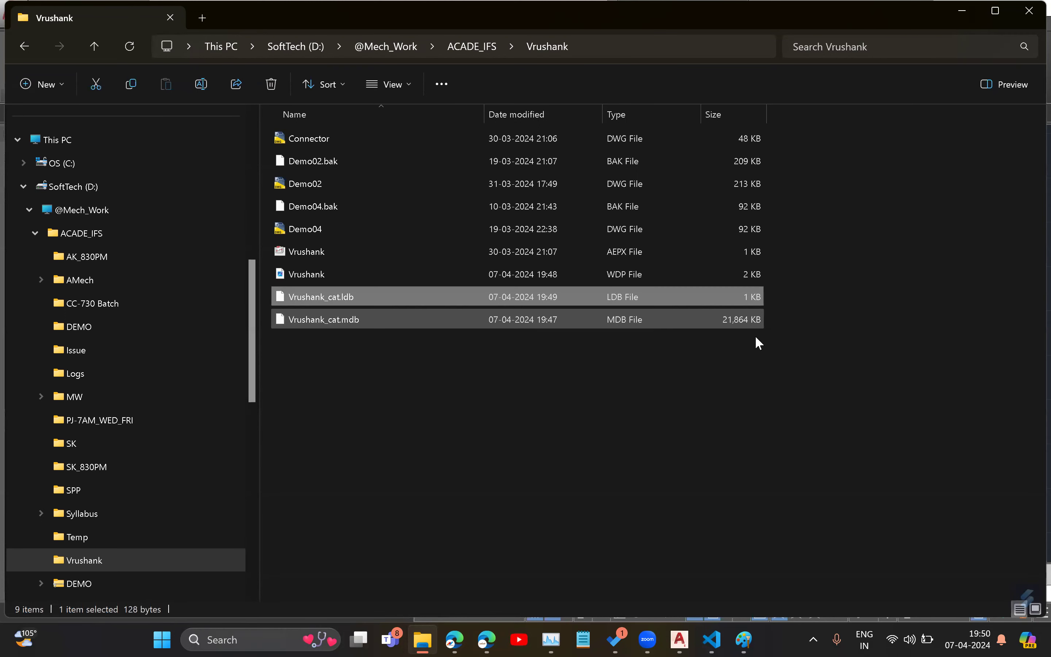
key("Delete")
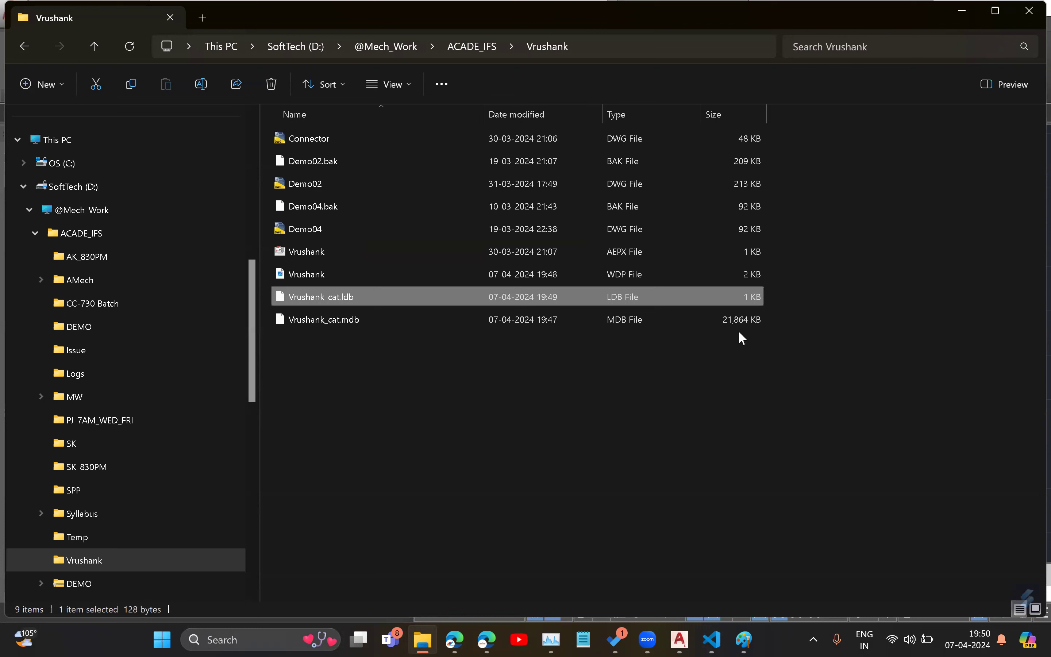
left_click(351, 356)
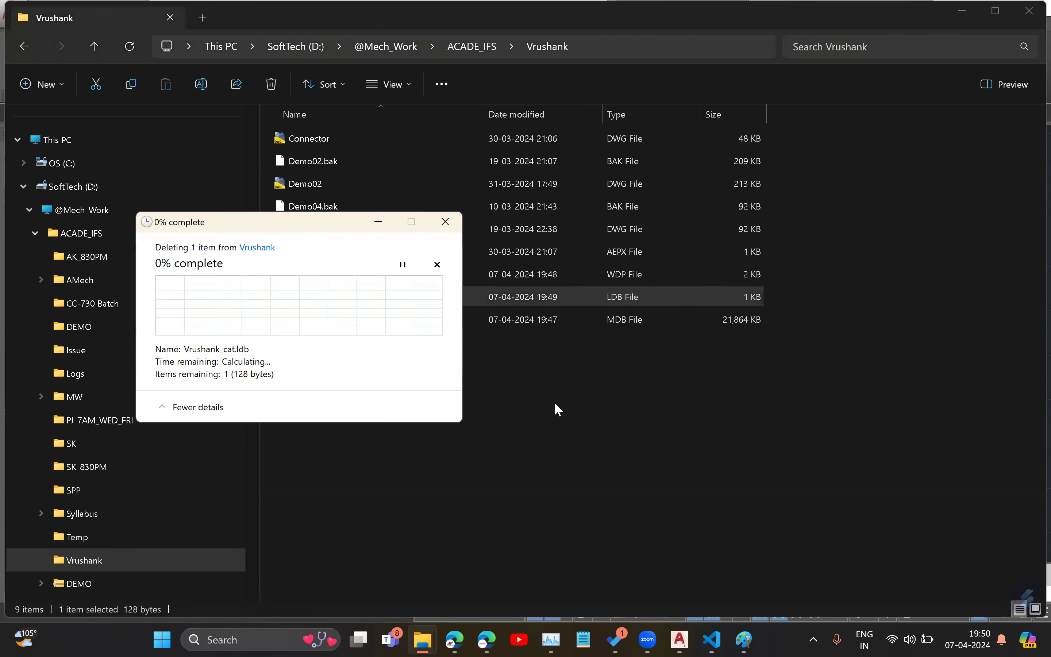
left_click(402, 355)
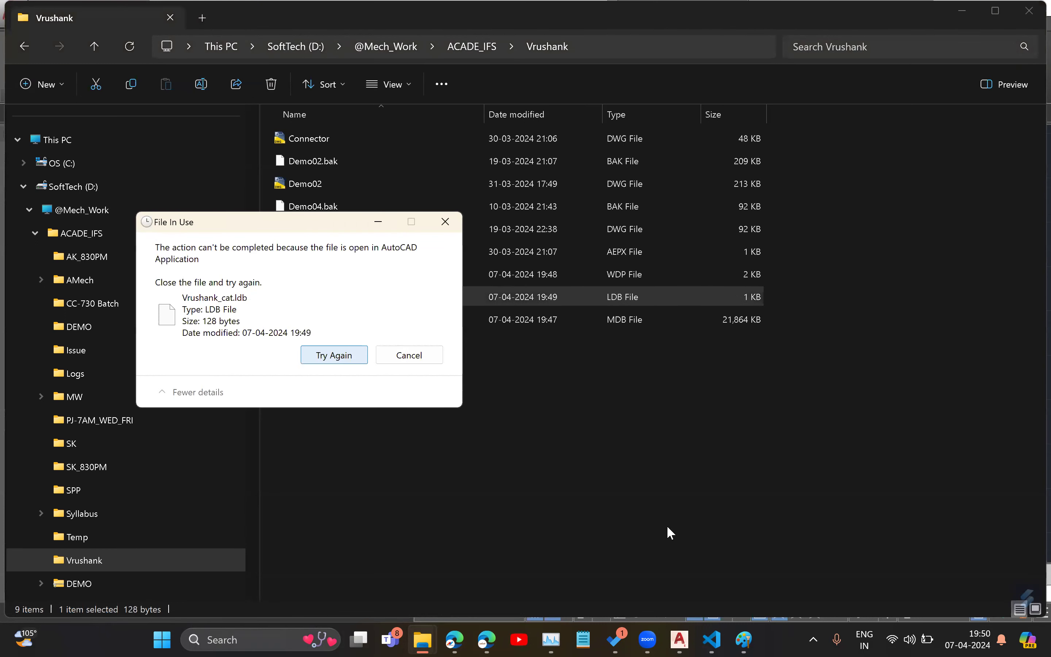
Step: Return from File Explorer to AutoCAD Electrical and close the Catalog Browser
left_click(962, 11)
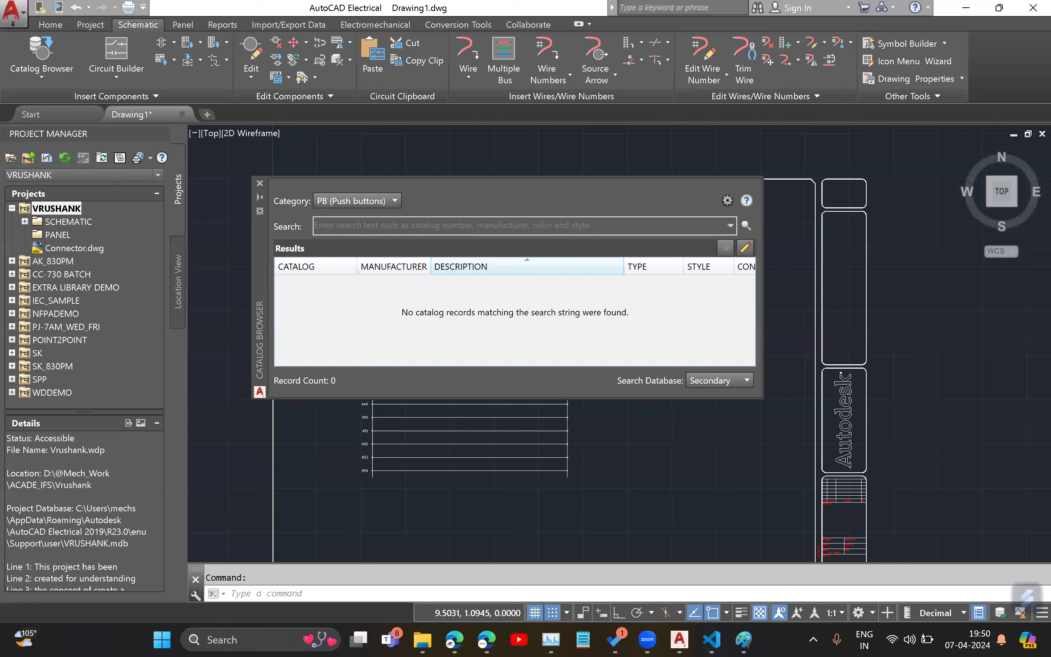
left_click(259, 183)
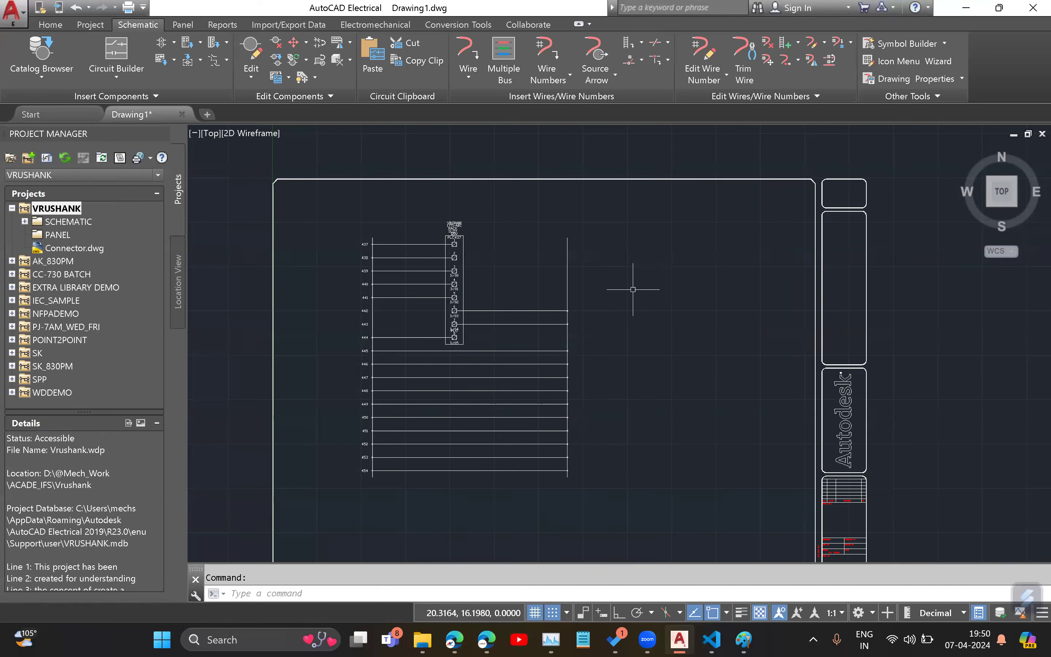
mouse_move(422, 639)
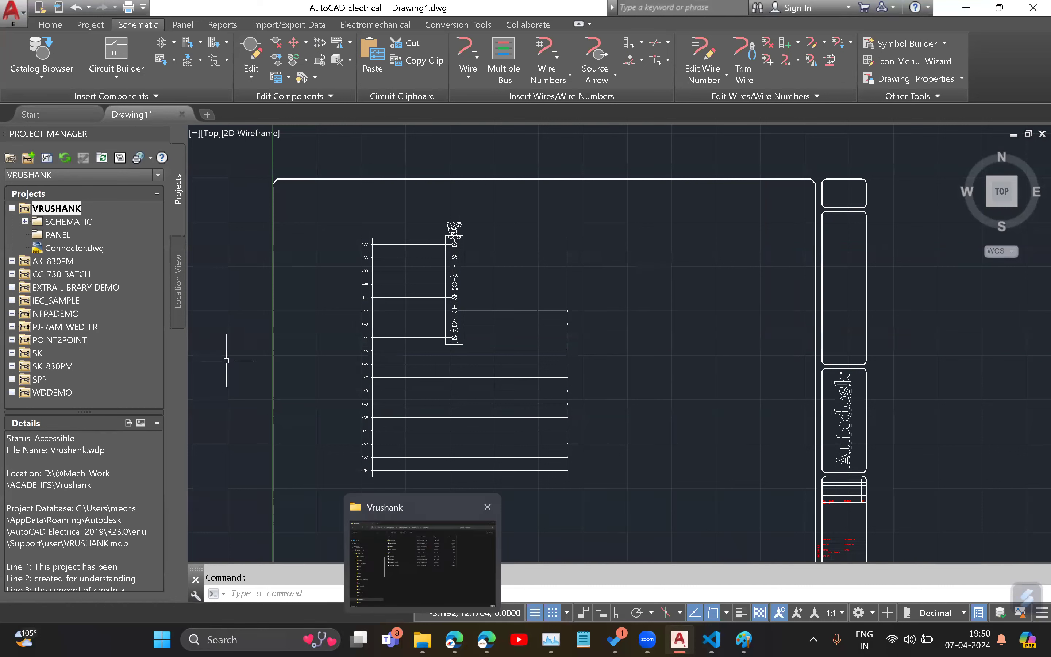
left_click(49, 69)
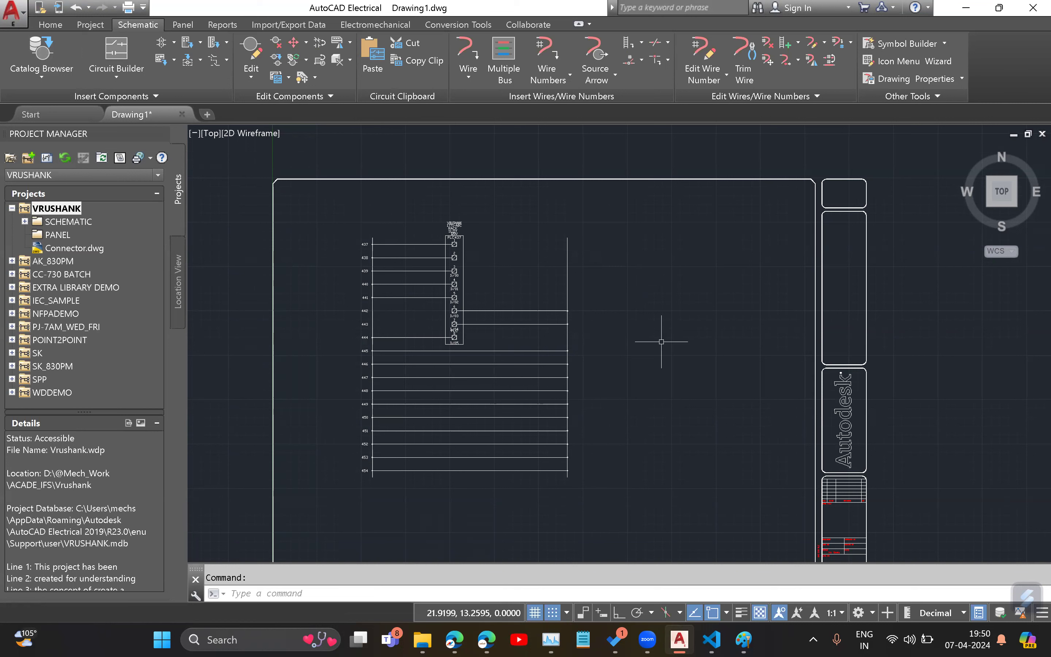
middle_click_drag(663, 424, 642, 390)
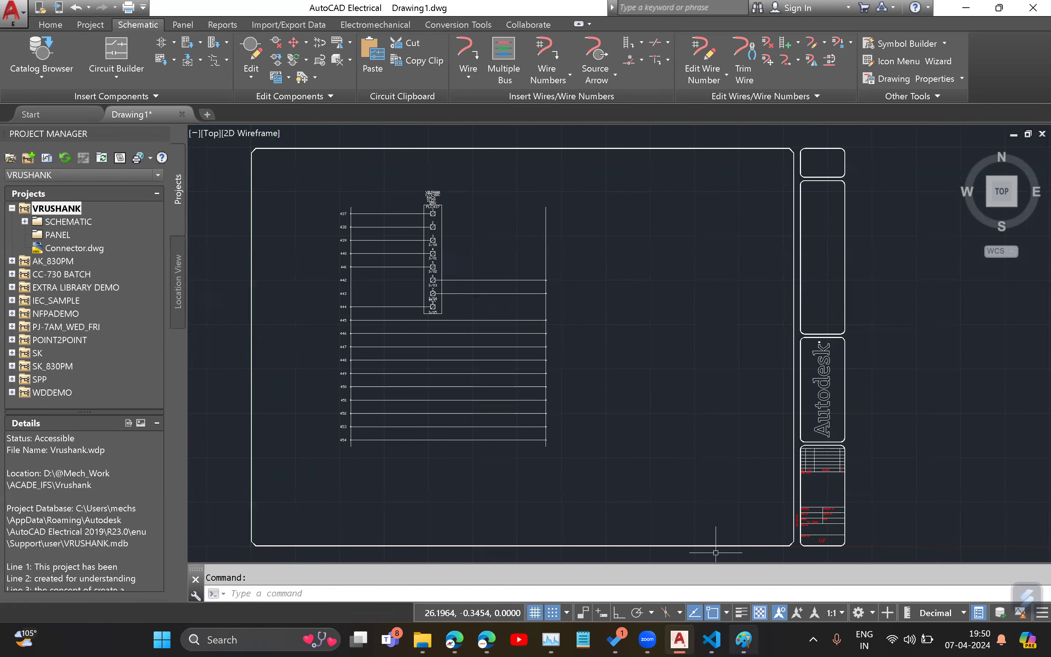
Step: Switch to the temp notes in Visual Studio Code, replace the colon after "Project database" with "--", and return to AutoCAD Electrical
key("alt+Tab")
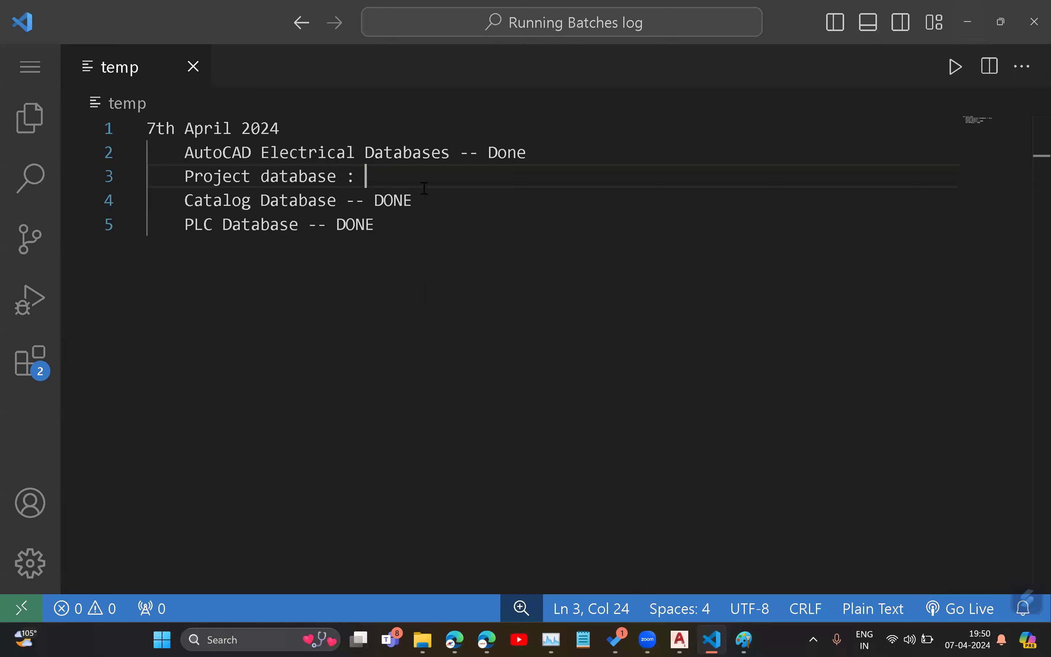
key("BackSpace")
key("BackSpace")
type("--")
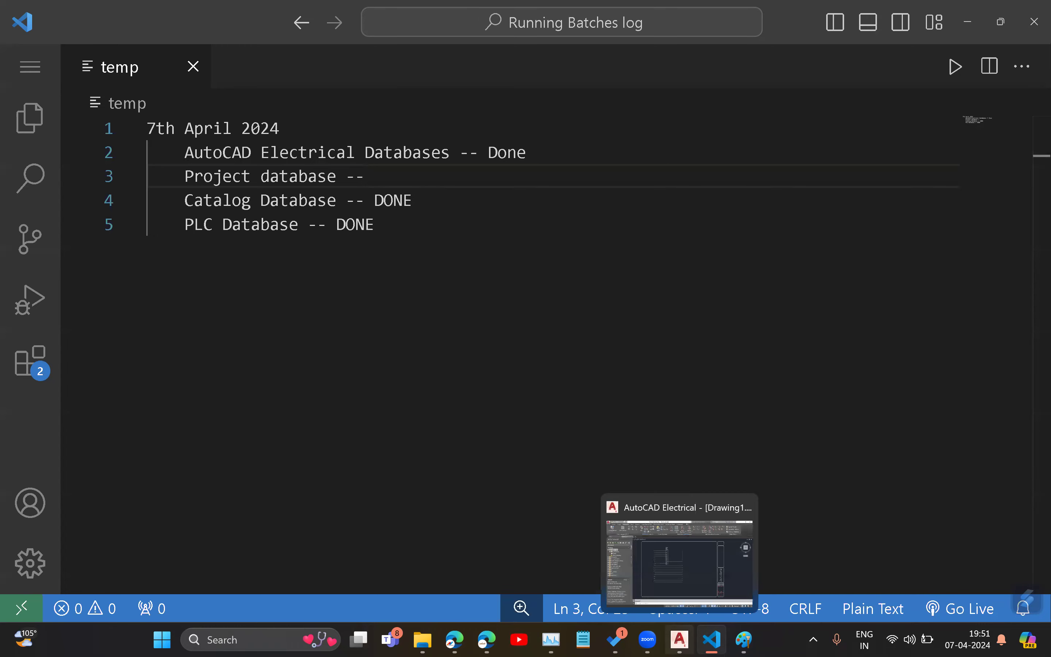
left_click(679, 640)
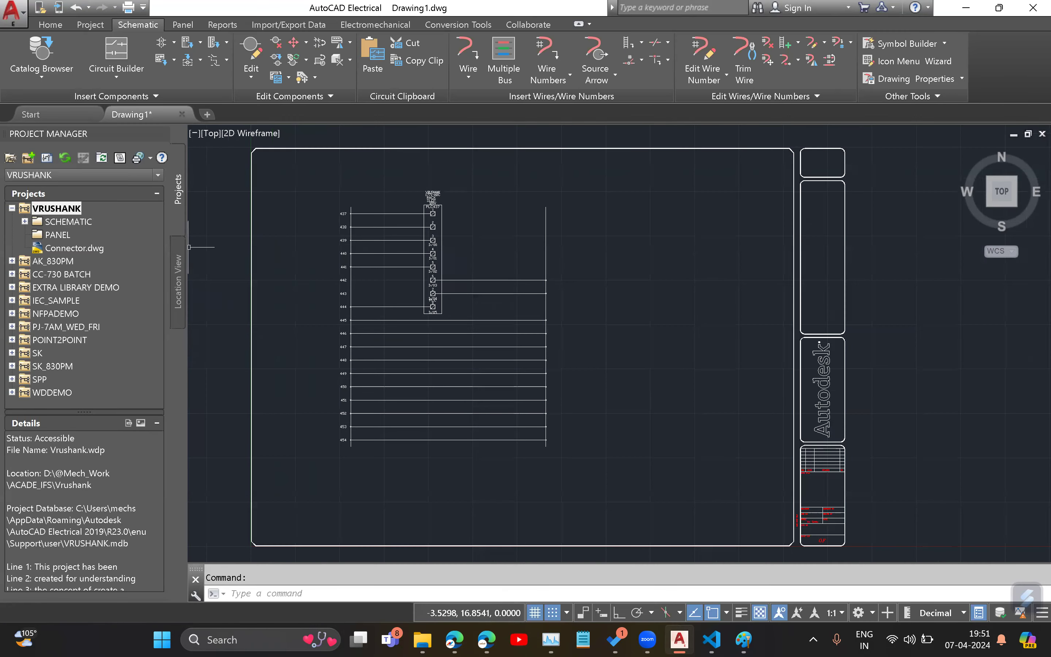